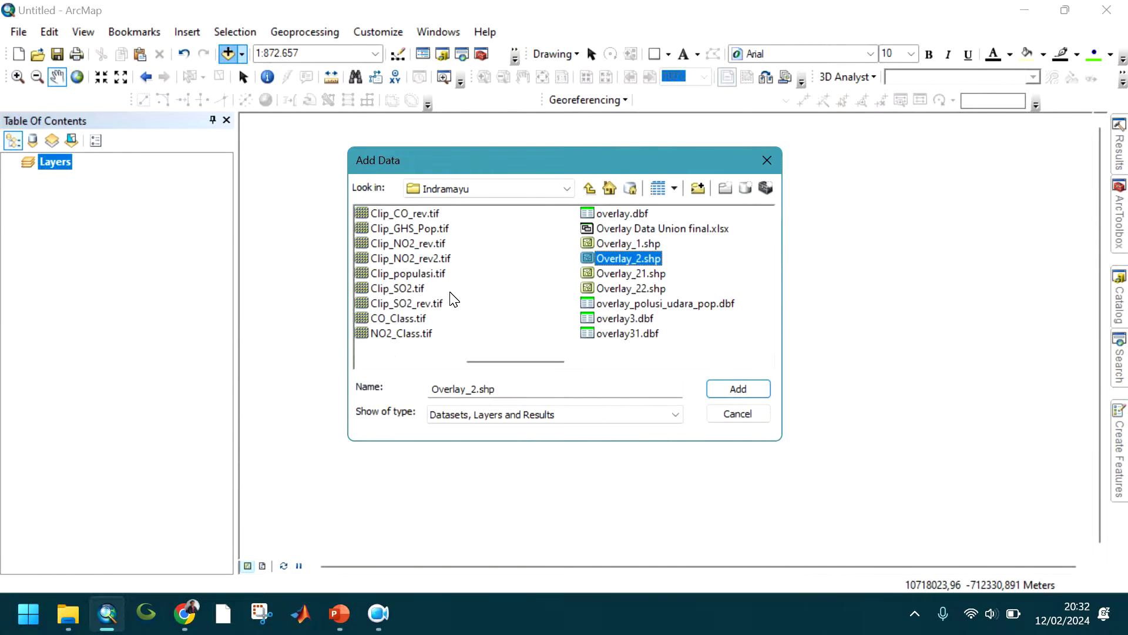
Add Overlay_2.shp and Clip_populasi.tif from the Indramayu folder to the map
left_click(441, 273, "ctrl")
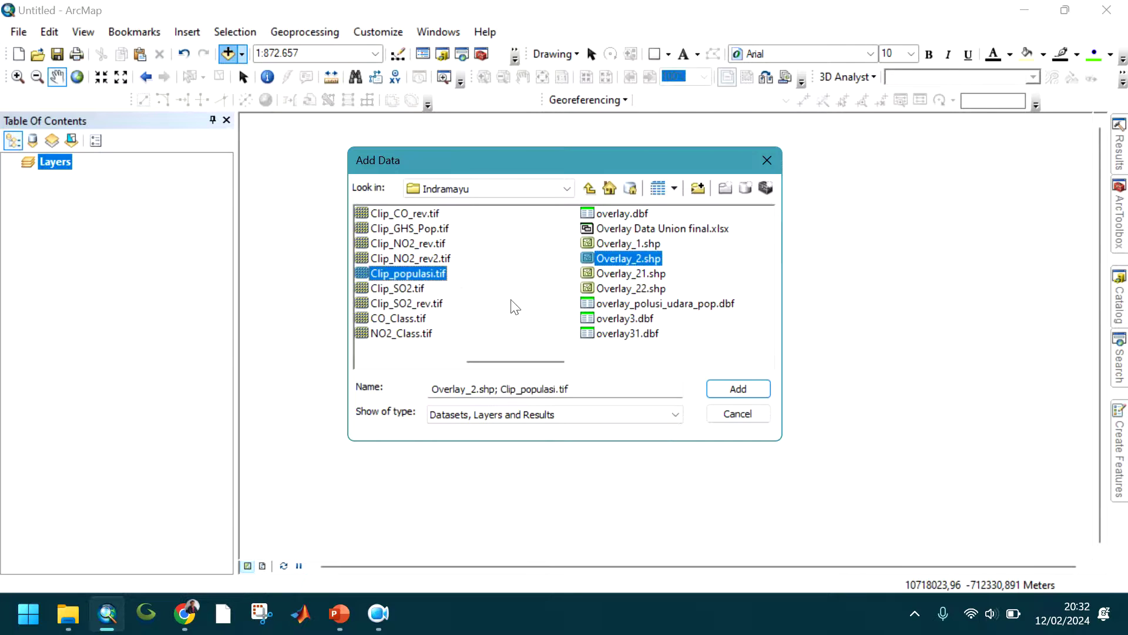
left_click(752, 389)
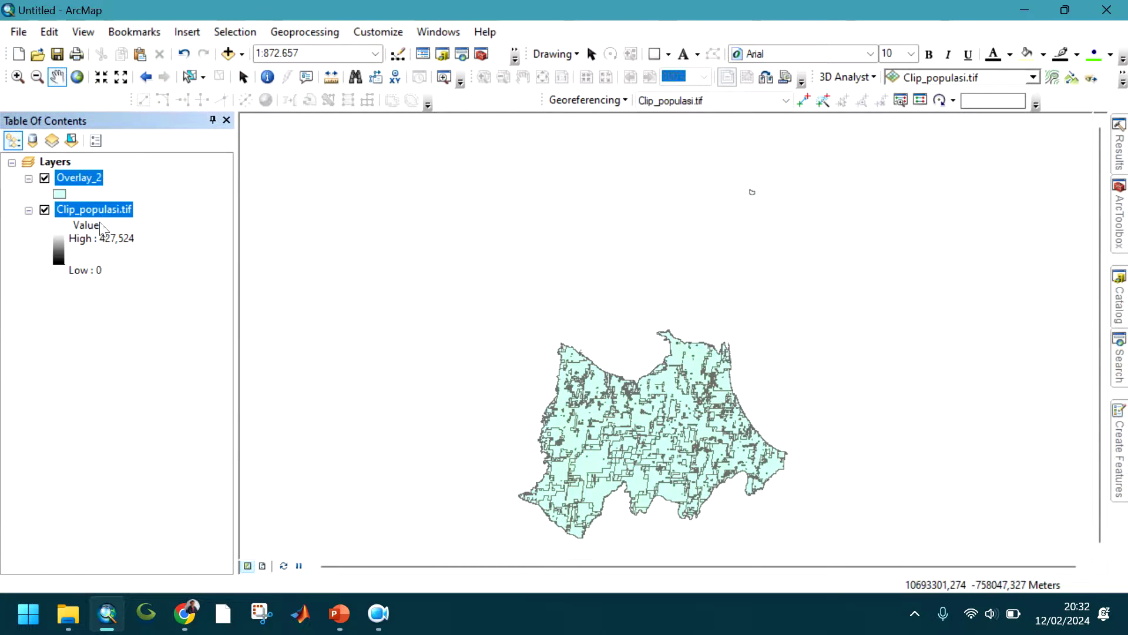
Symbolize the Overlay_2 layer by unique values of p_kelas, adding all values and excluding all other values
left_click(86, 180)
right_click(84, 184)
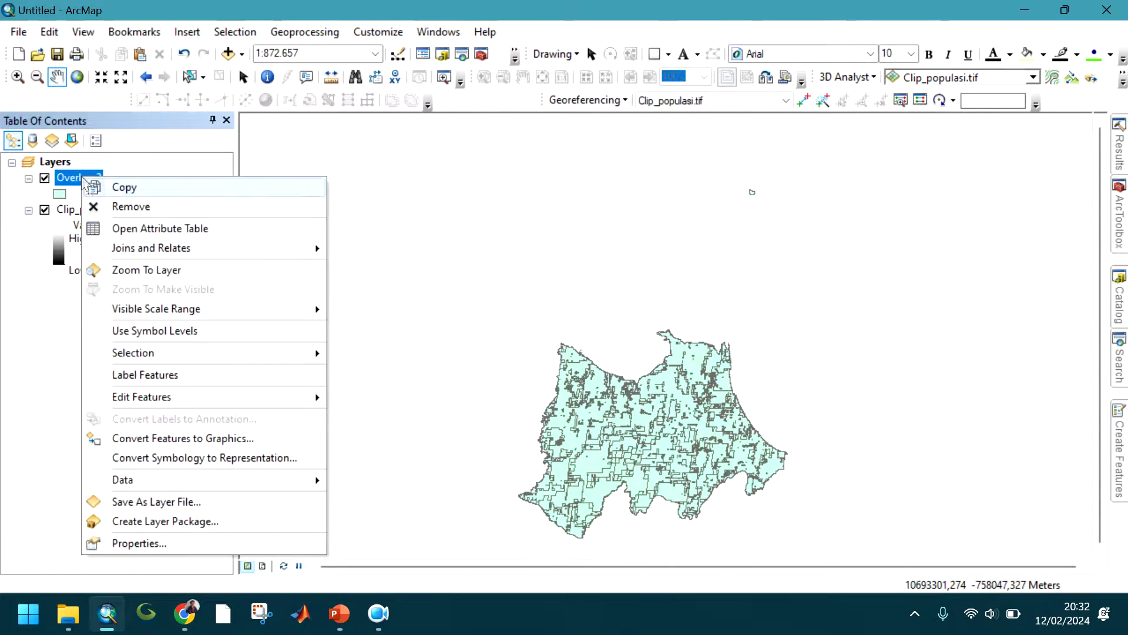
left_click(155, 546)
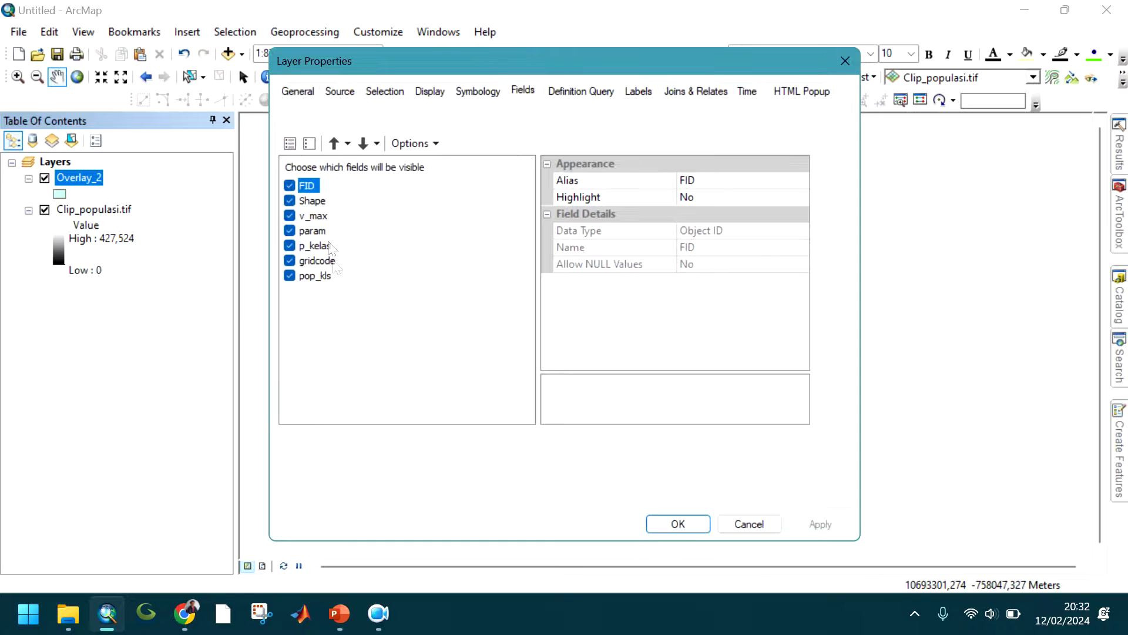
left_click(476, 92)
left_click(311, 151)
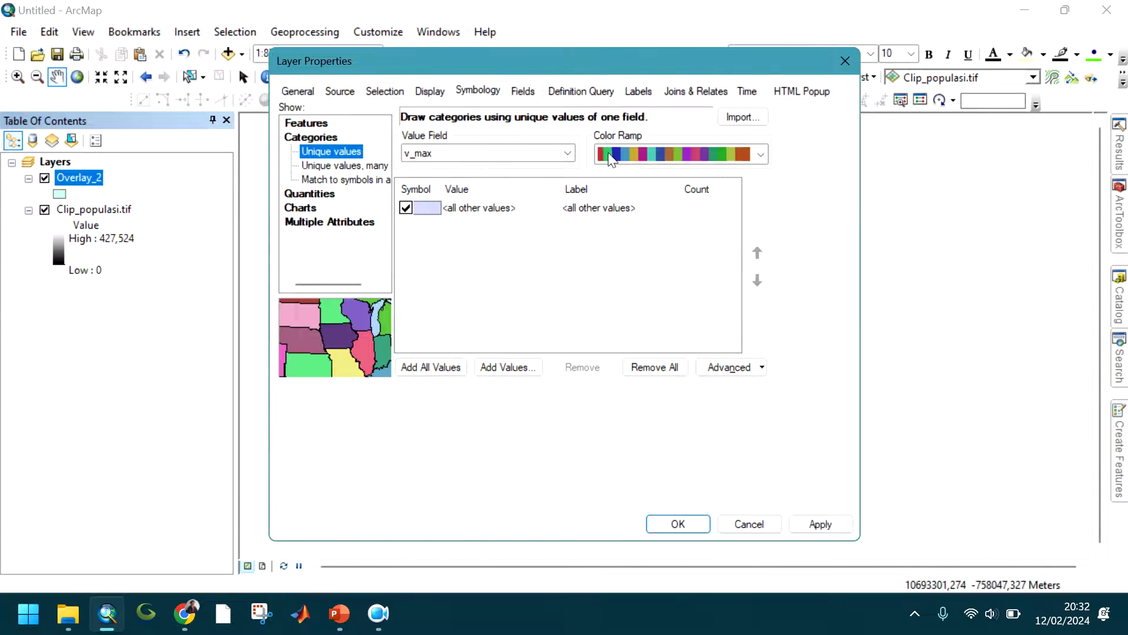
left_click(567, 153)
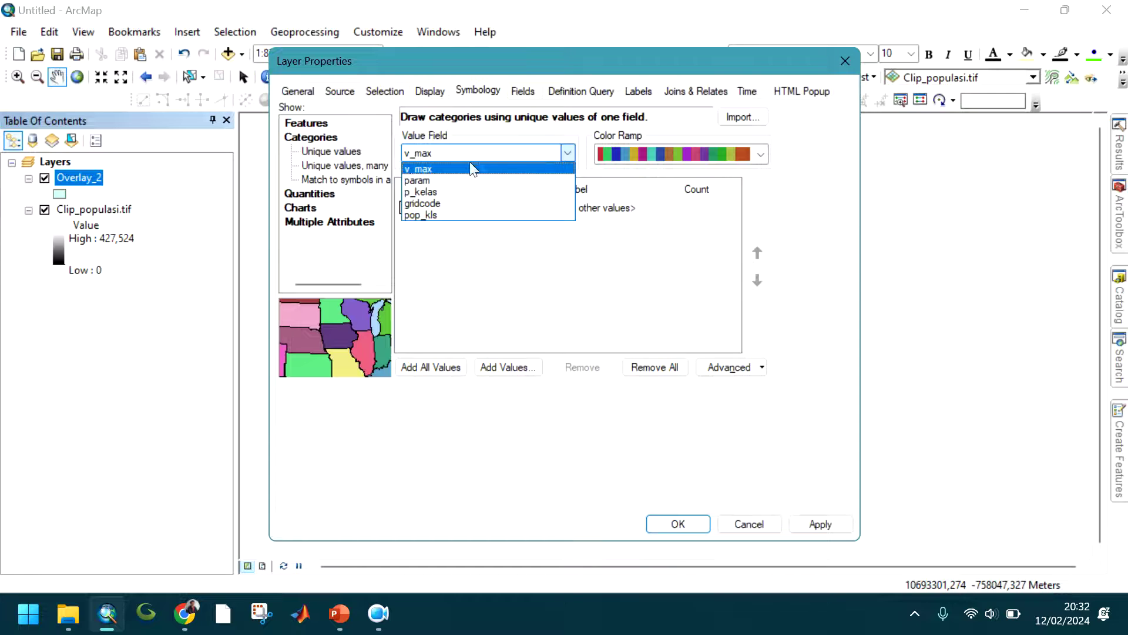
left_click(429, 192)
left_click(406, 209)
left_click(432, 367)
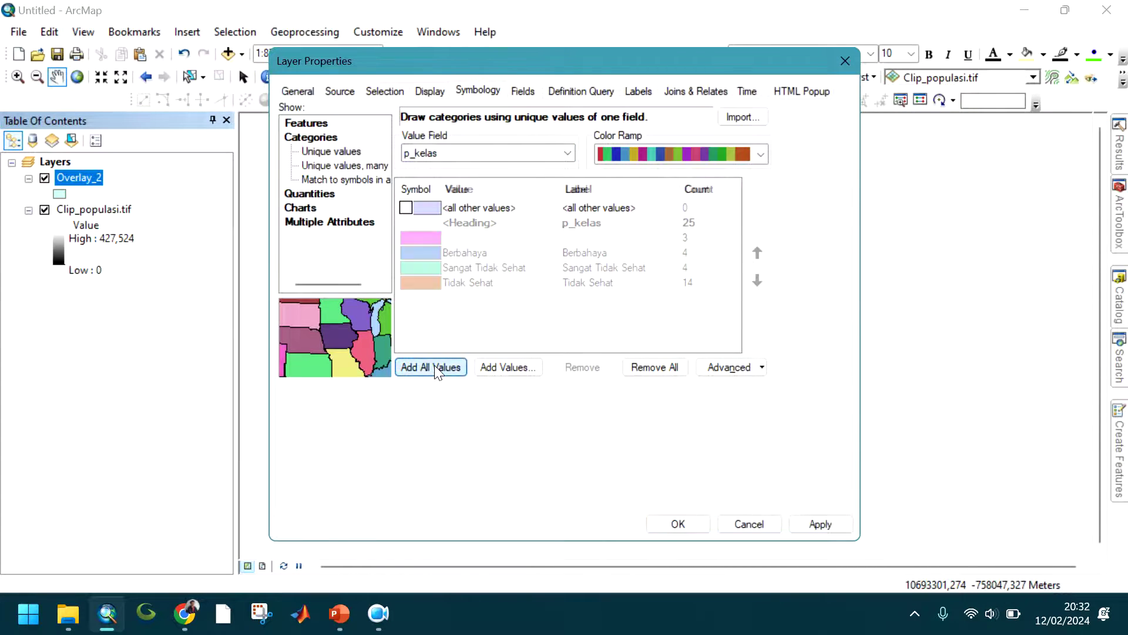
Give the blank p_kelas class no fill colour and no outline colour
double_click(429, 239)
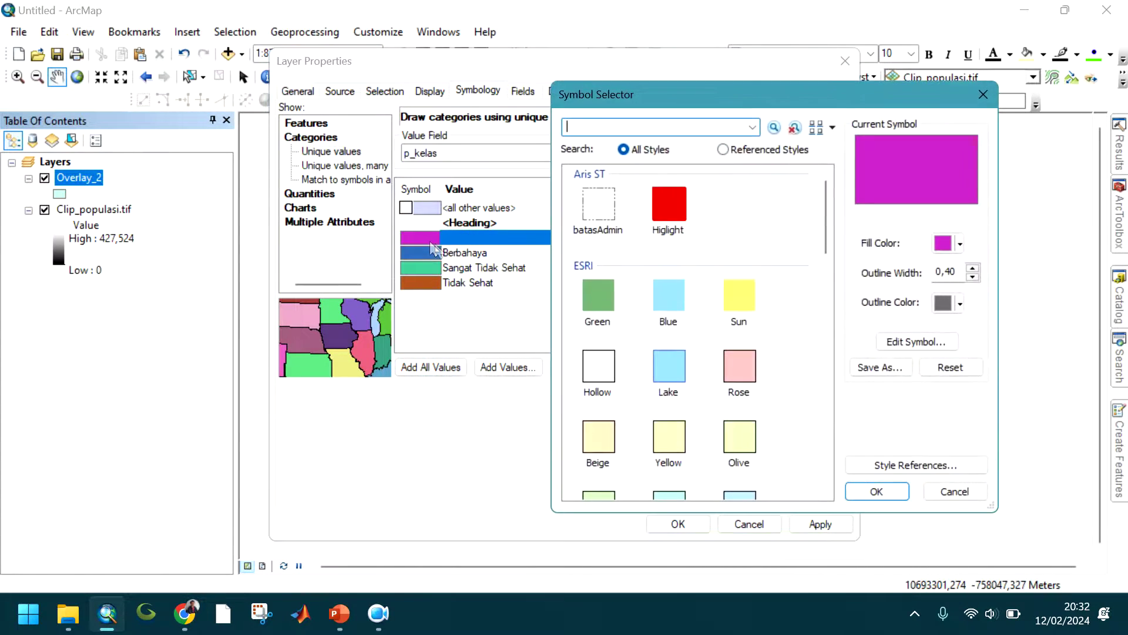
left_click(952, 243)
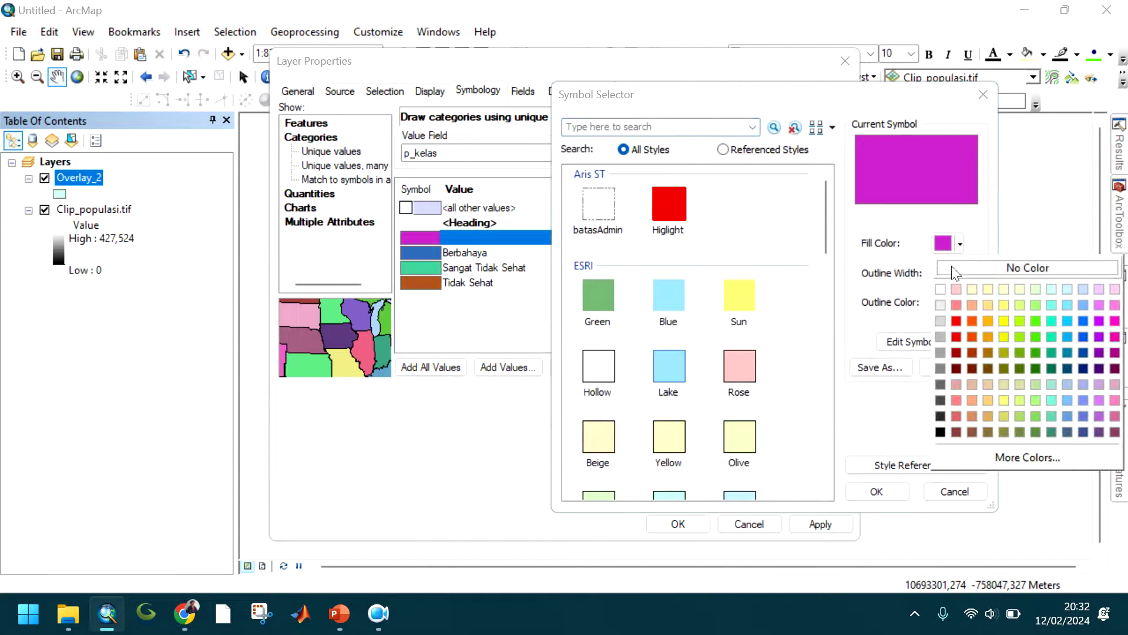
left_click(964, 267)
left_click(952, 303)
left_click(953, 327)
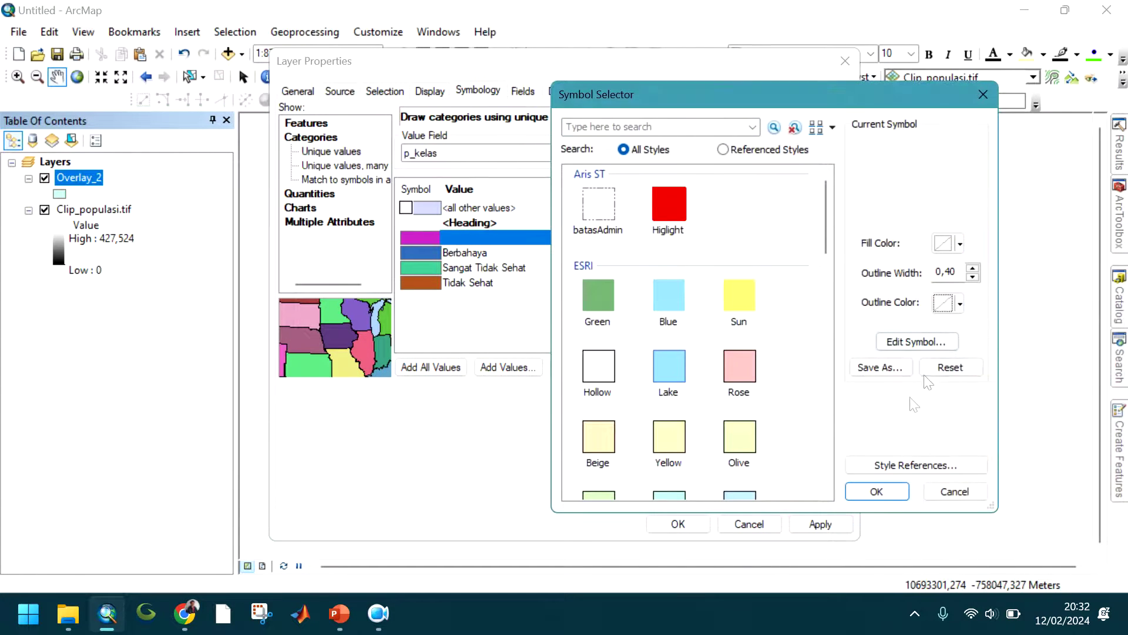
left_click(876, 491)
Set the fill colour of the Berbahaya class to bright red
double_click(425, 252)
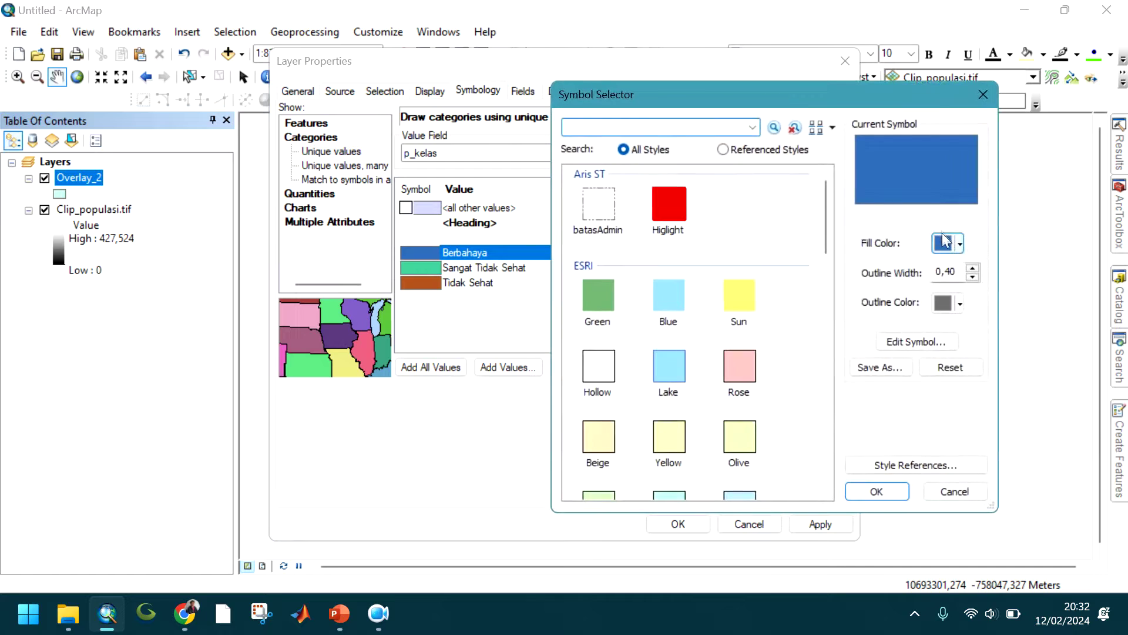
left_click(952, 243)
left_click(955, 331)
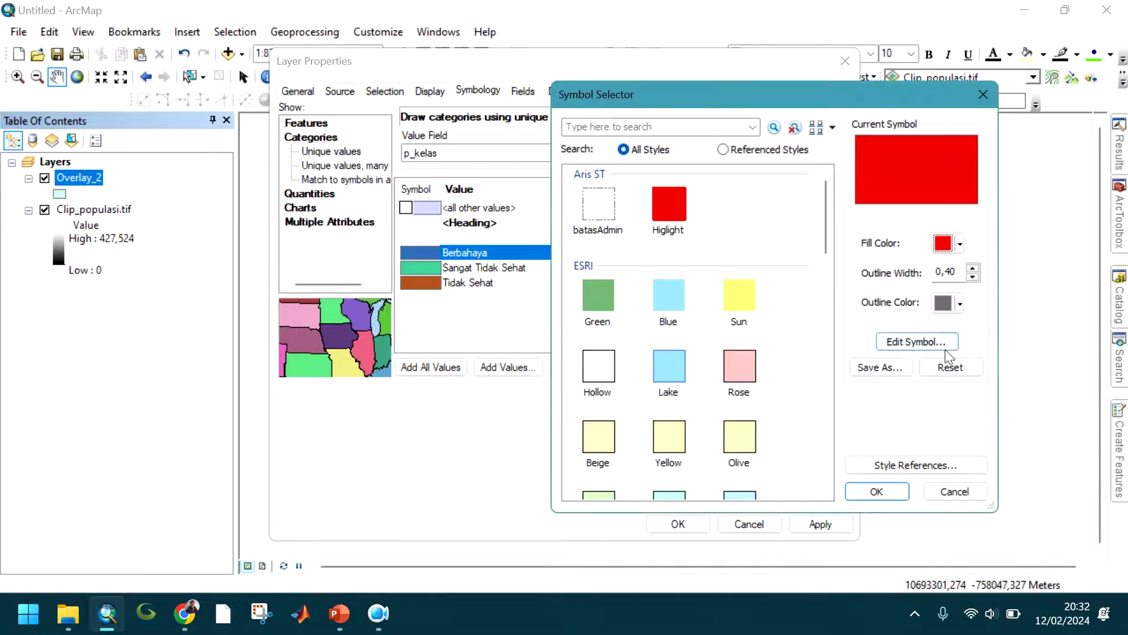
left_click(877, 492)
Set the fill colour of the Sangat Tidak Sehat class to orange-red
double_click(426, 267)
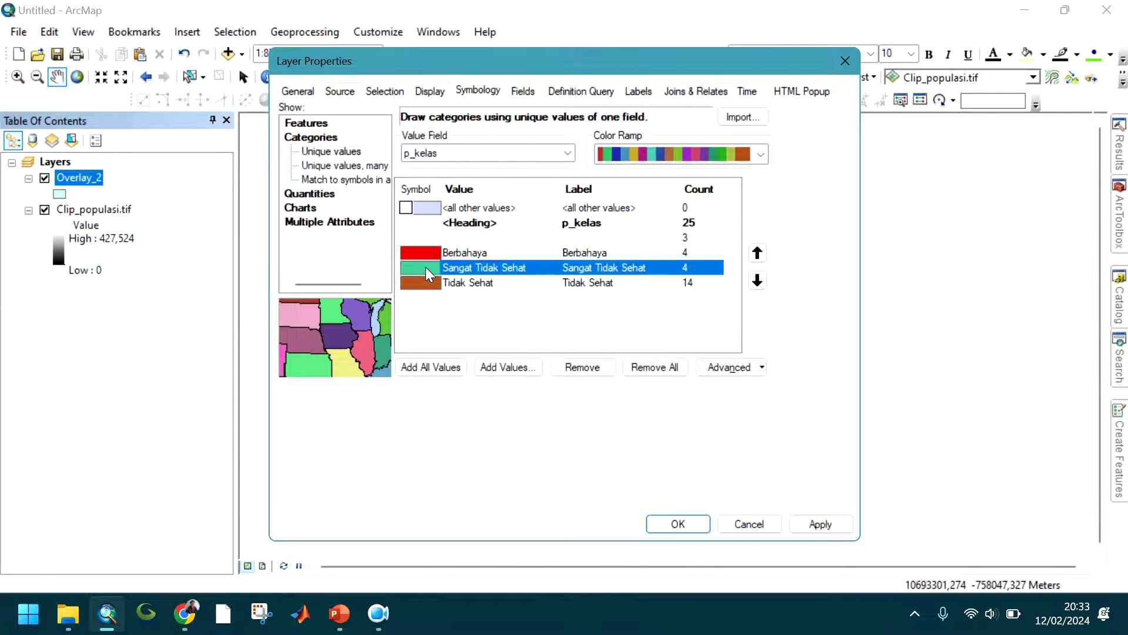
left_click(944, 248)
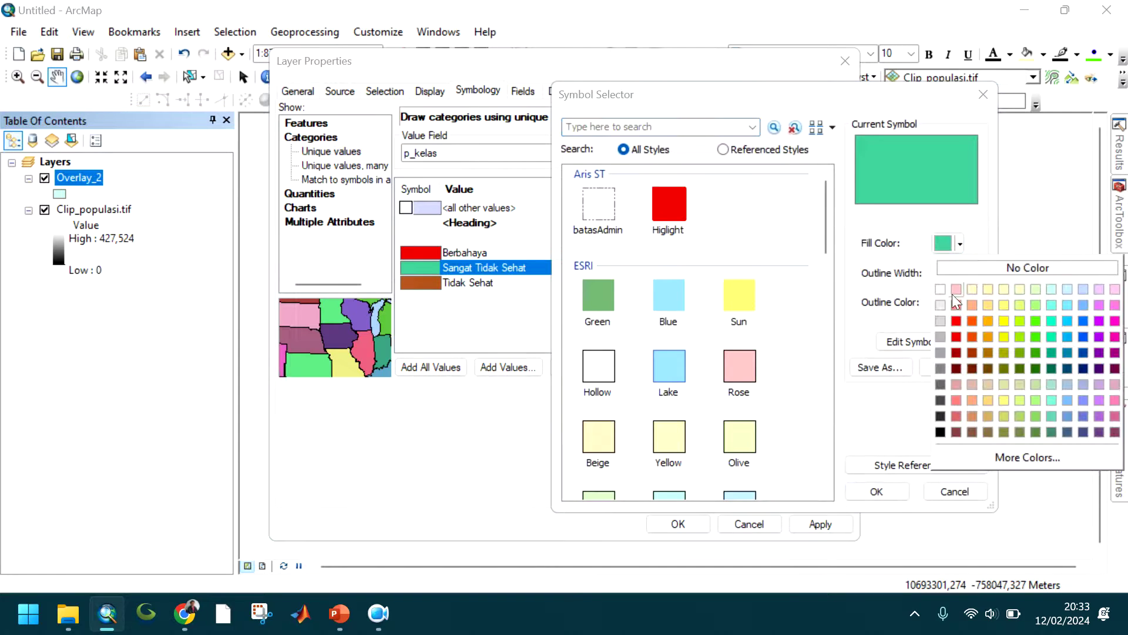
left_click(973, 337)
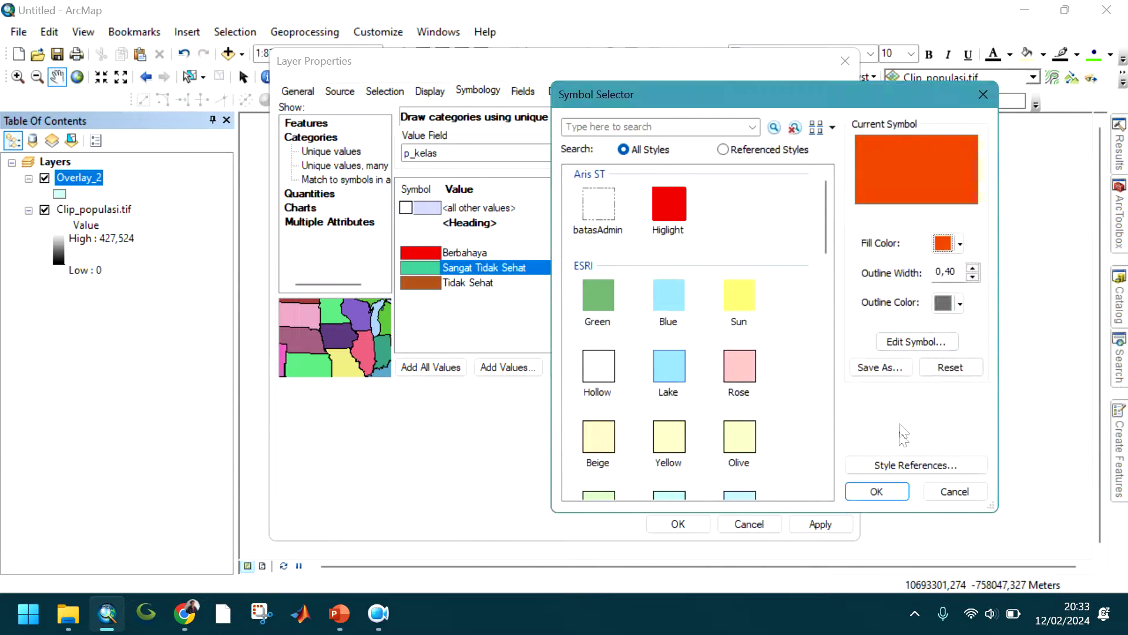
left_click(890, 494)
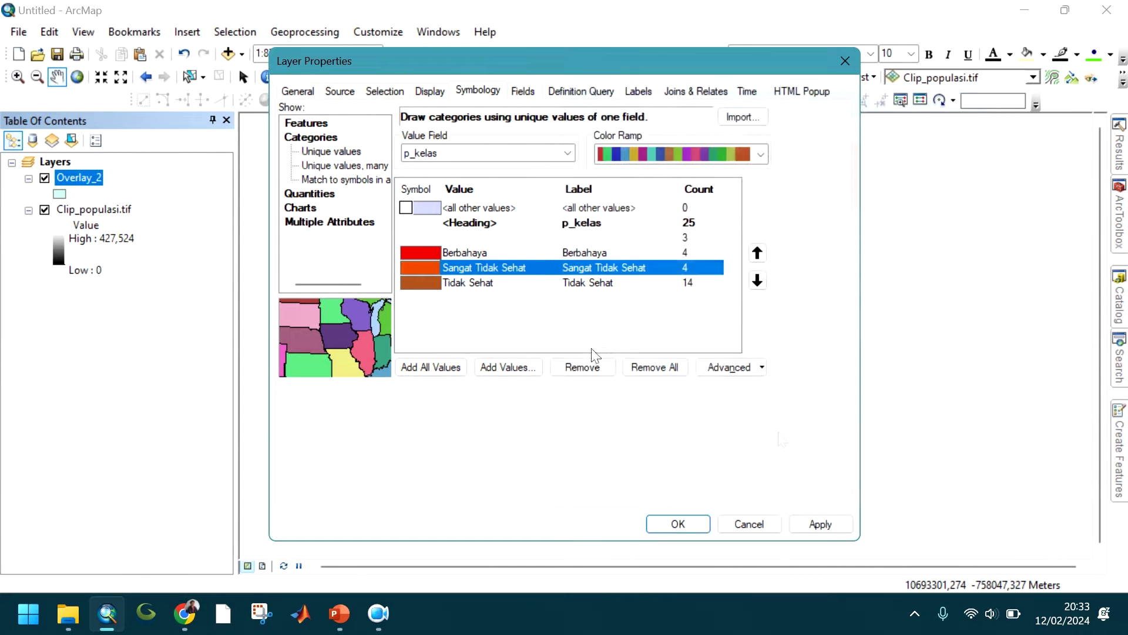
Change the fill colour of the Berbahaya class to dark red
double_click(423, 258)
left_click(946, 244)
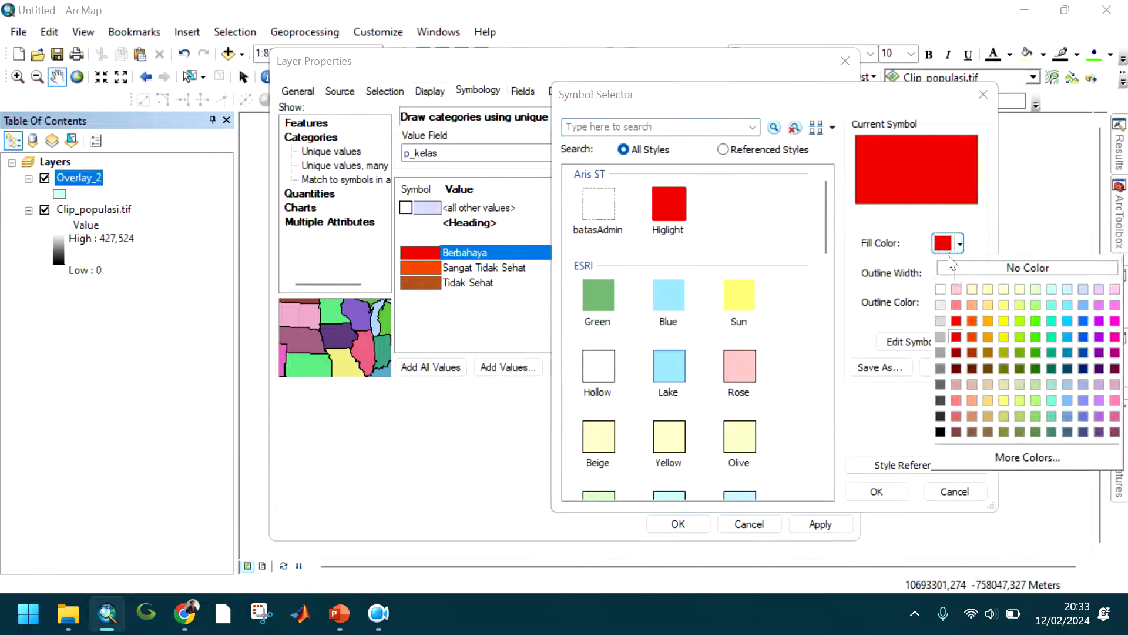
left_click(955, 353)
left_click(877, 491)
Set the fill colour of the Tidak Sehat class to yellow-orange
left_click(427, 285)
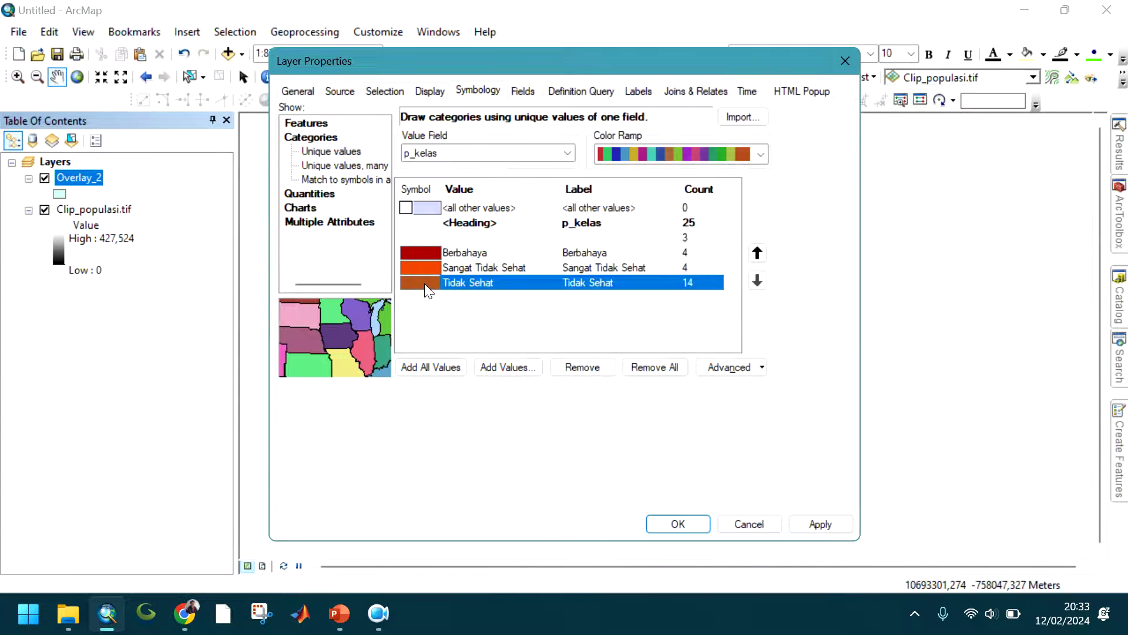
double_click(425, 285)
left_click(945, 243)
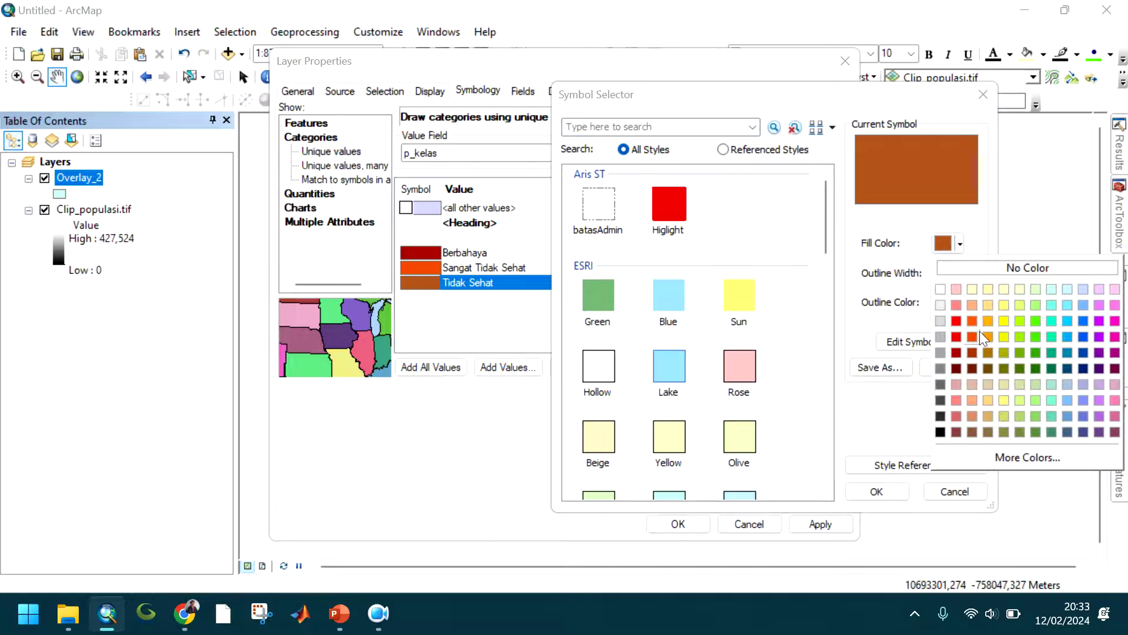
left_click(992, 321)
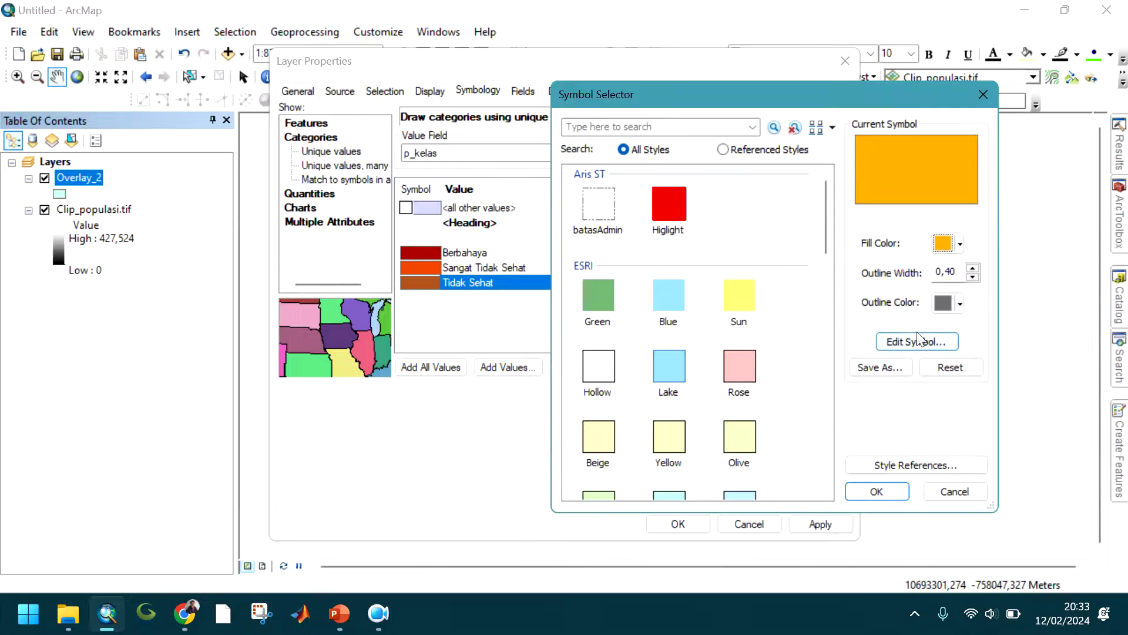
left_click(876, 491)
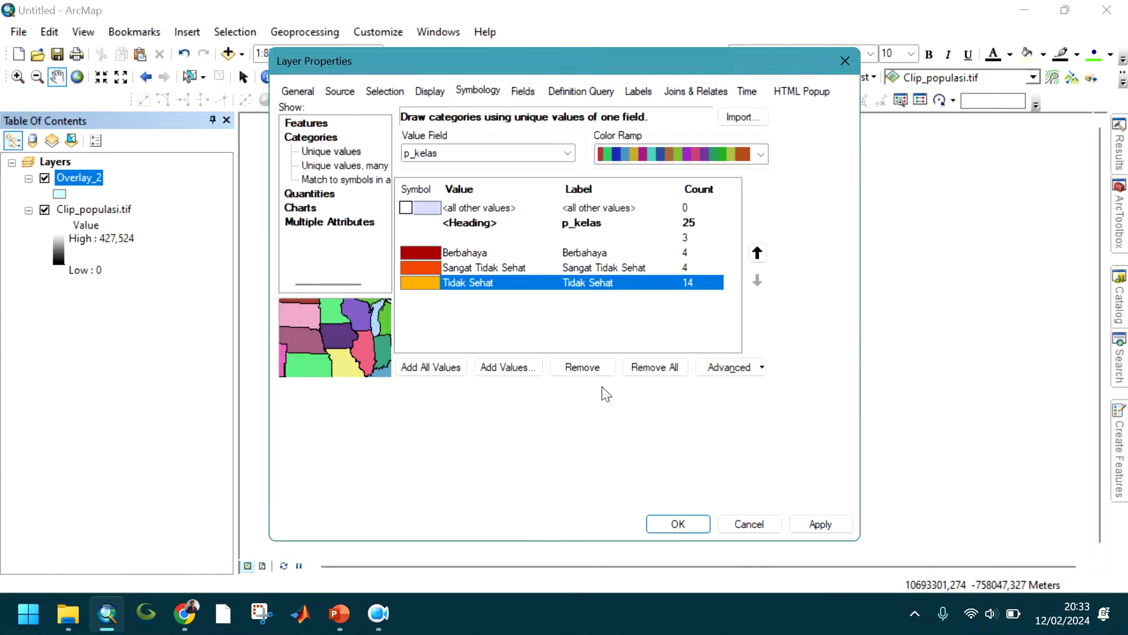
Set the outline width of all class symbols in the Overlay_2 layer to 0
right_click(435, 252)
left_click(515, 410)
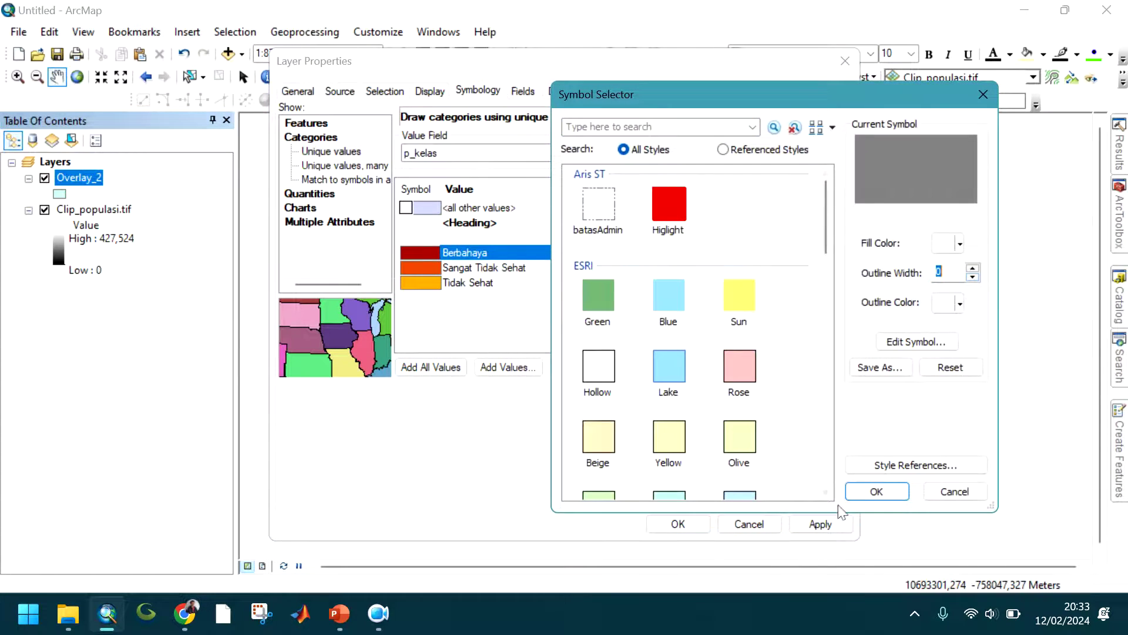
left_click(871, 491)
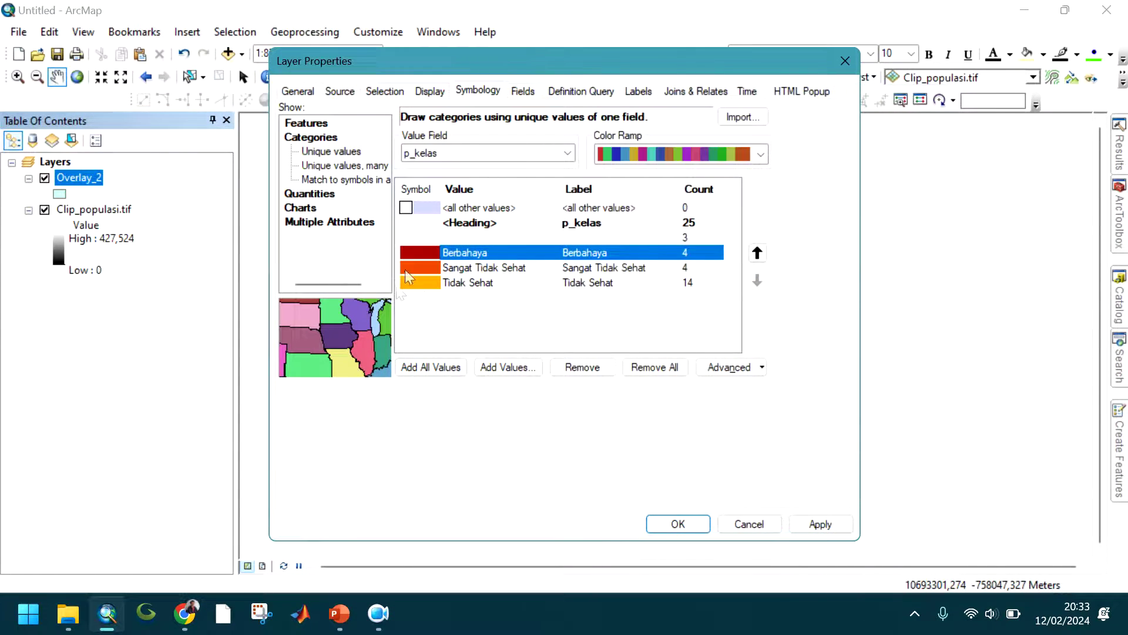
Rename the Overlay_2 layer as Klasifikasi Bahaya and apply its layer properties
left_click(300, 91)
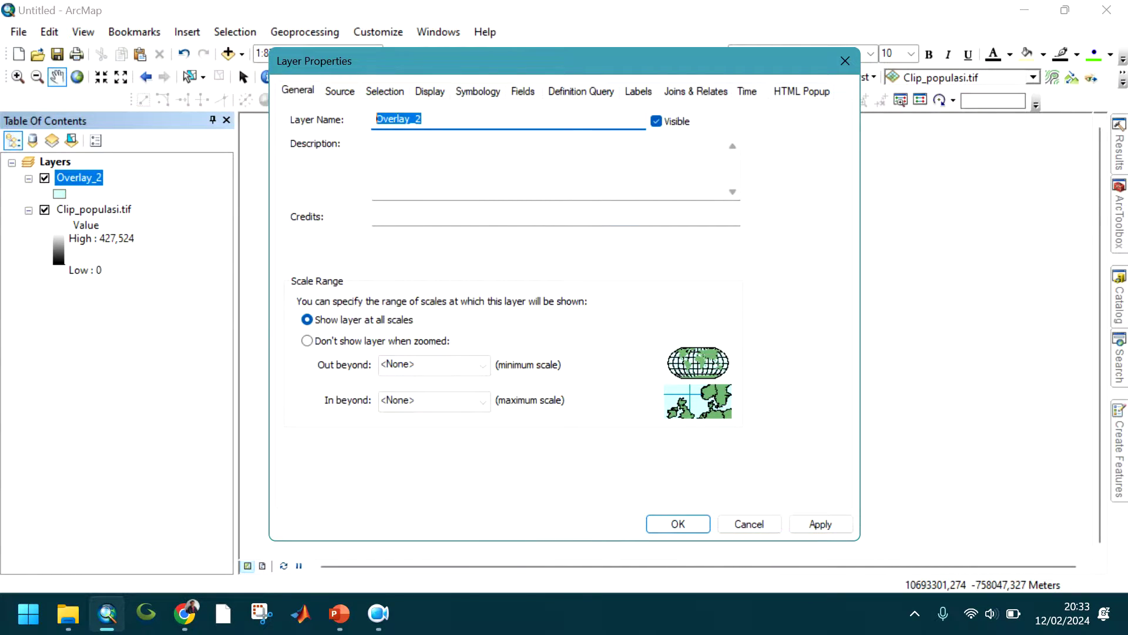
type("Klasifikasi Bahaya")
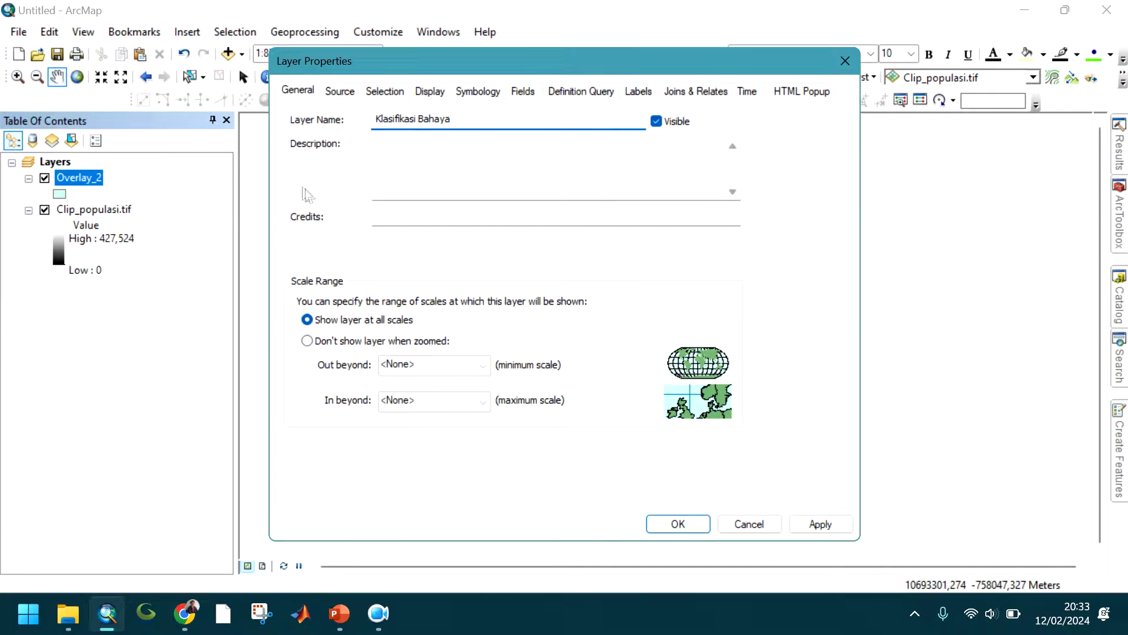
left_click(686, 524)
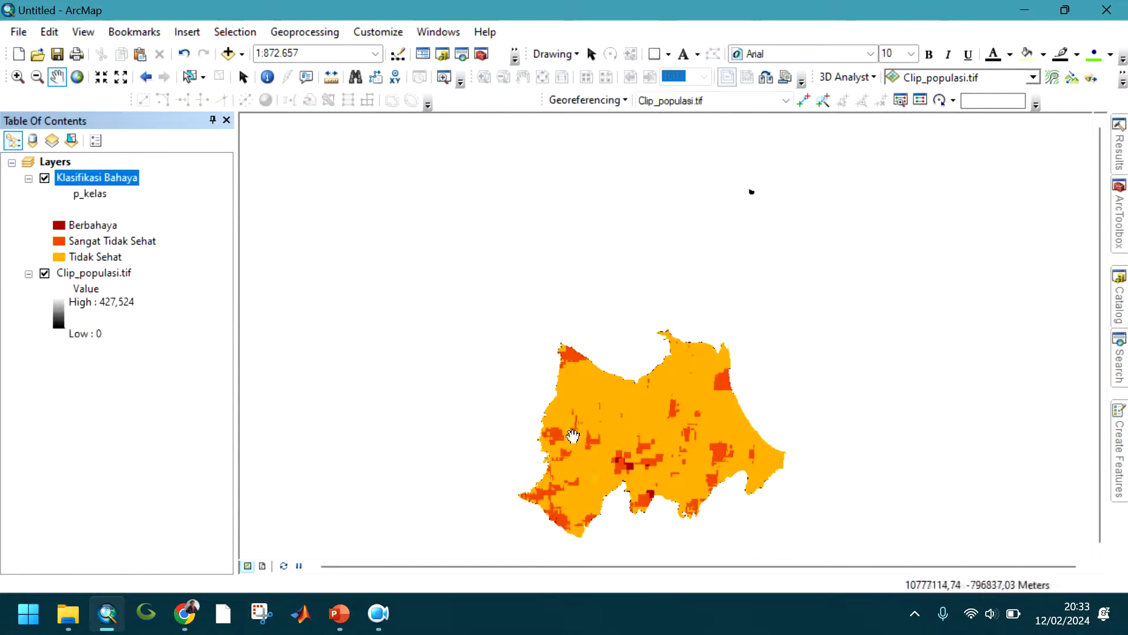
Hide the Klasifikasi Bahaya layer so that only the Clip_populasi.tif raster is displayed
scroll(576, 364, "up", 2)
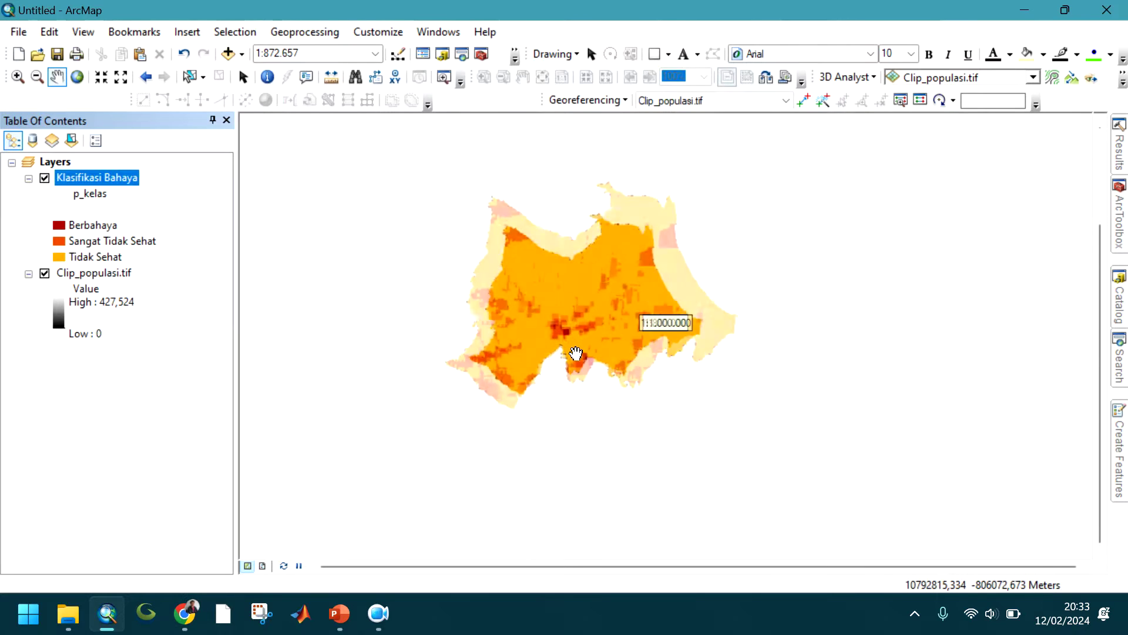
scroll(576, 353, "down", 2)
left_click_drag(617, 383, 602, 448)
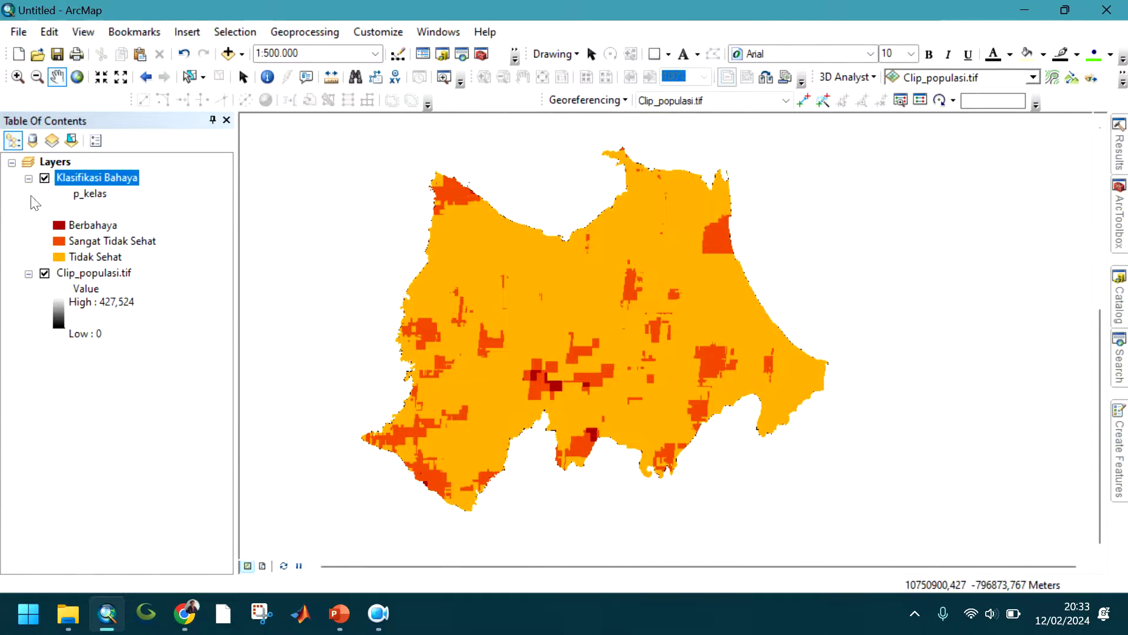
left_click(44, 178)
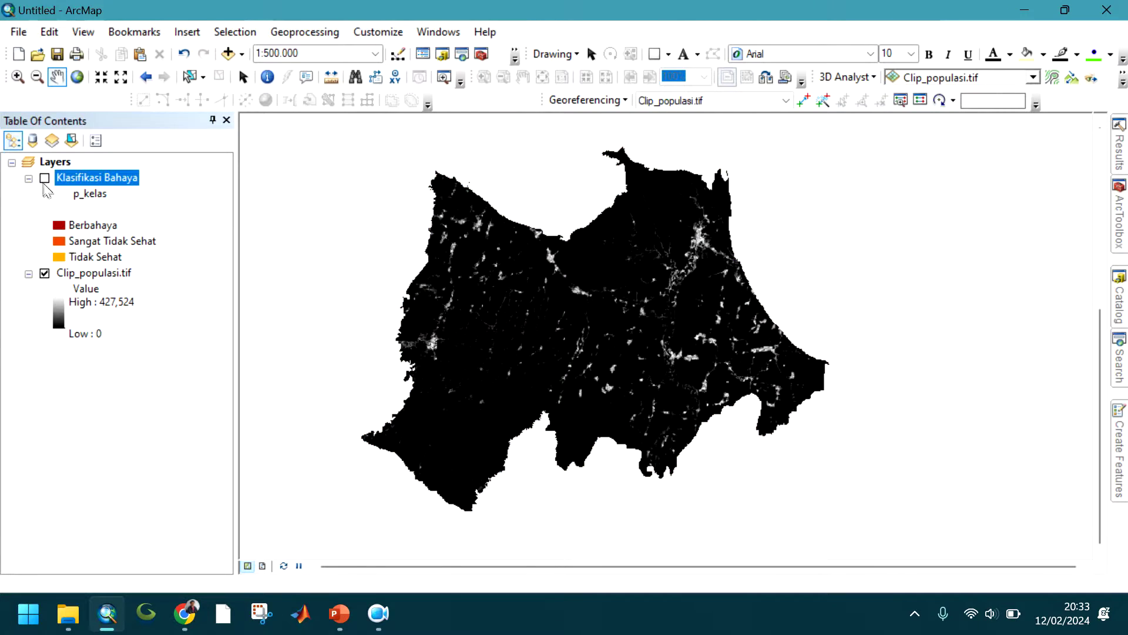
Change the layer name of Clip_populasi.tif to Kepadatan Penduduk
right_click(98, 275)
left_click(150, 534)
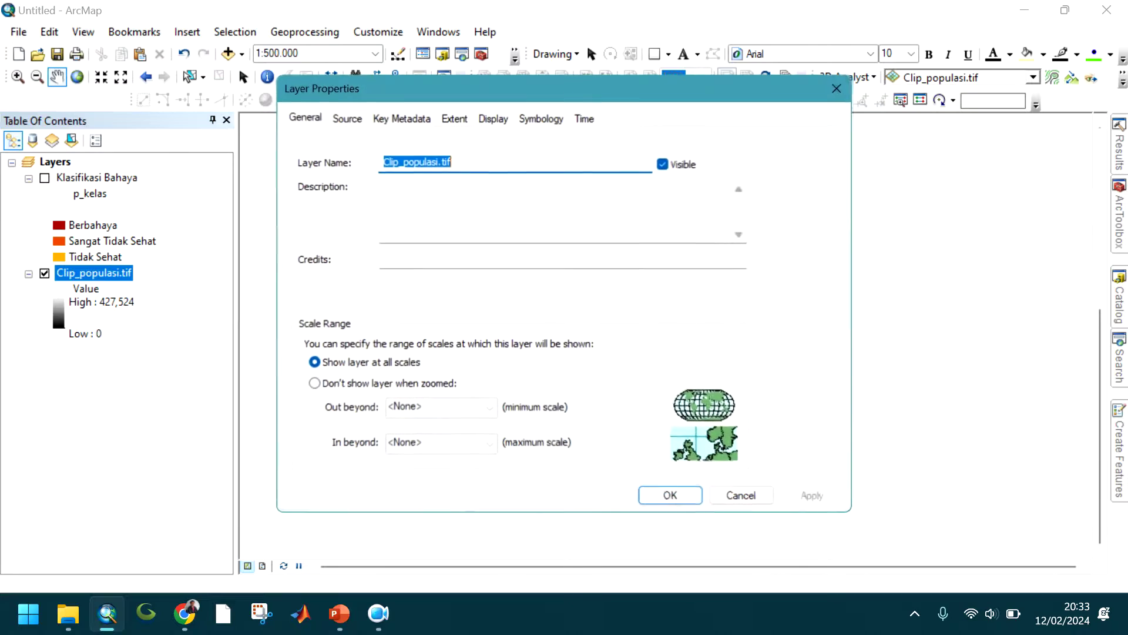
type("Kepadat")
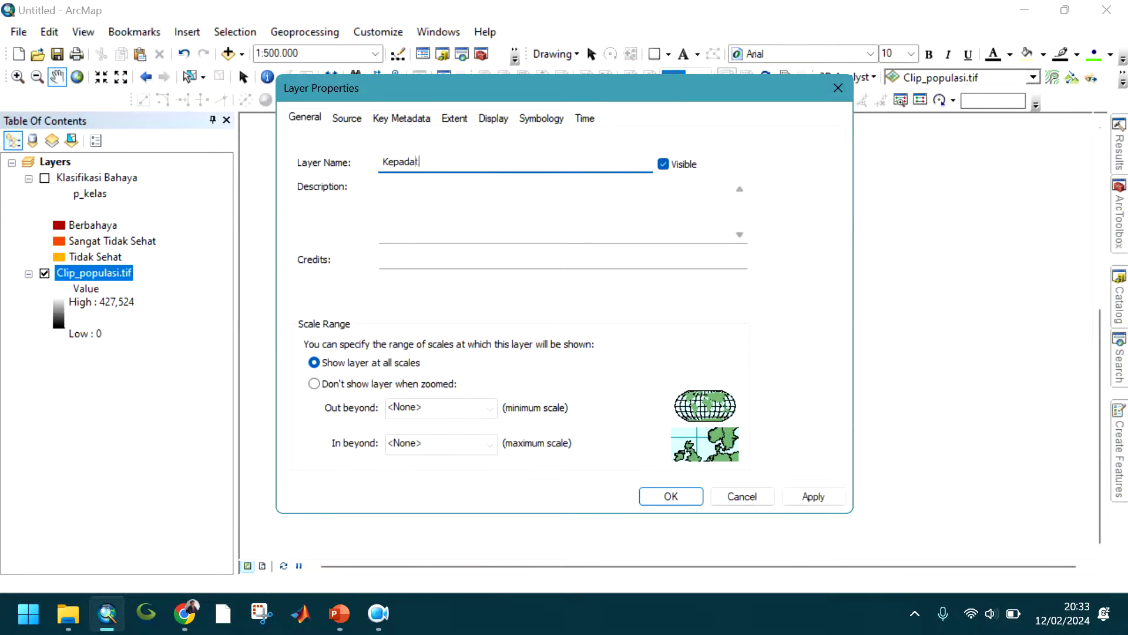
type("an Penduduk")
Apply a light cream to red stretched color ramp to the population raster
left_click(552, 119)
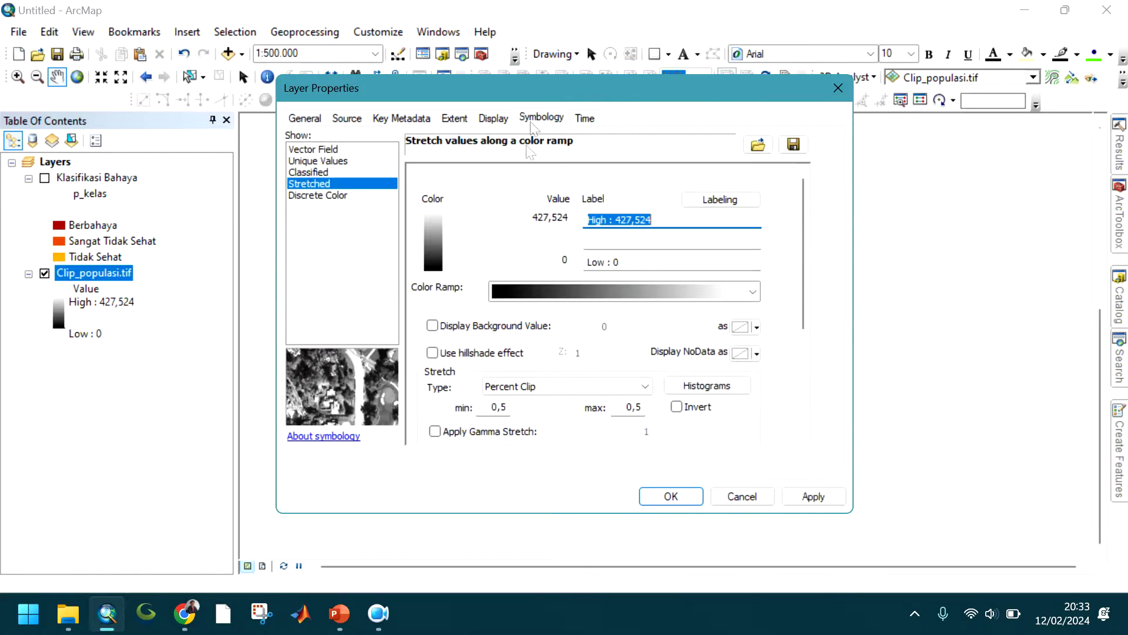
left_click(752, 292)
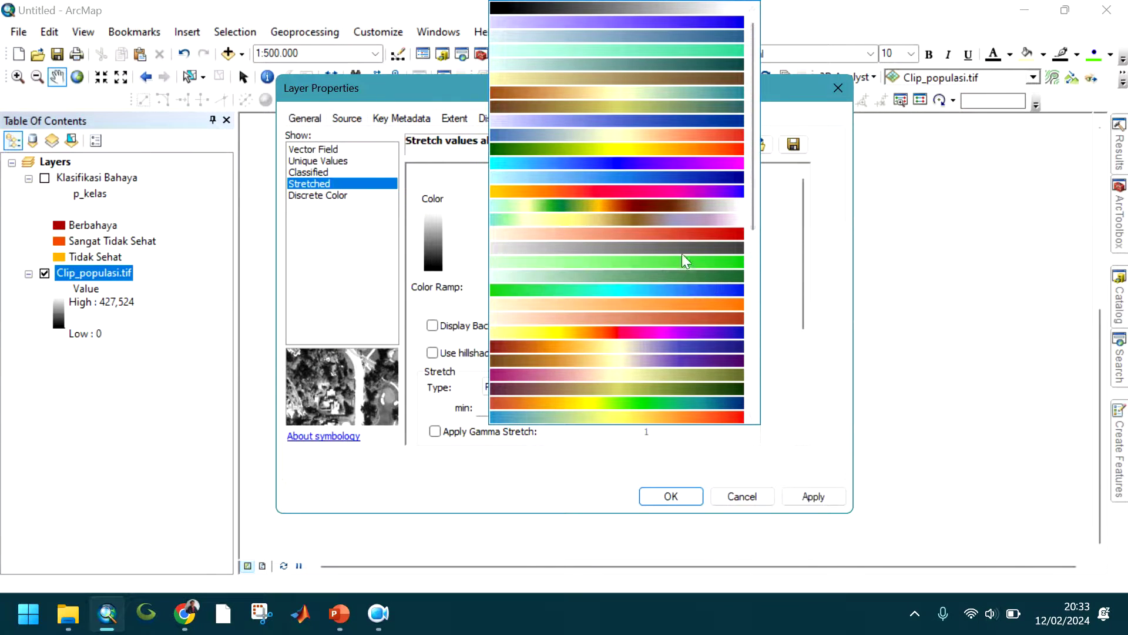
left_click(675, 234)
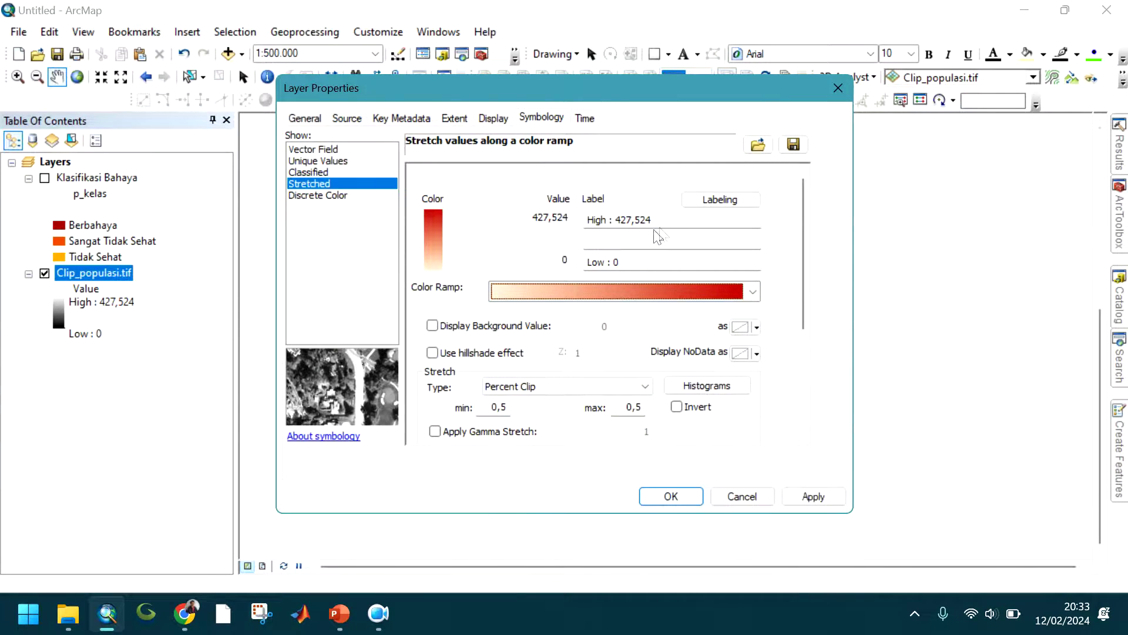
left_click(670, 496)
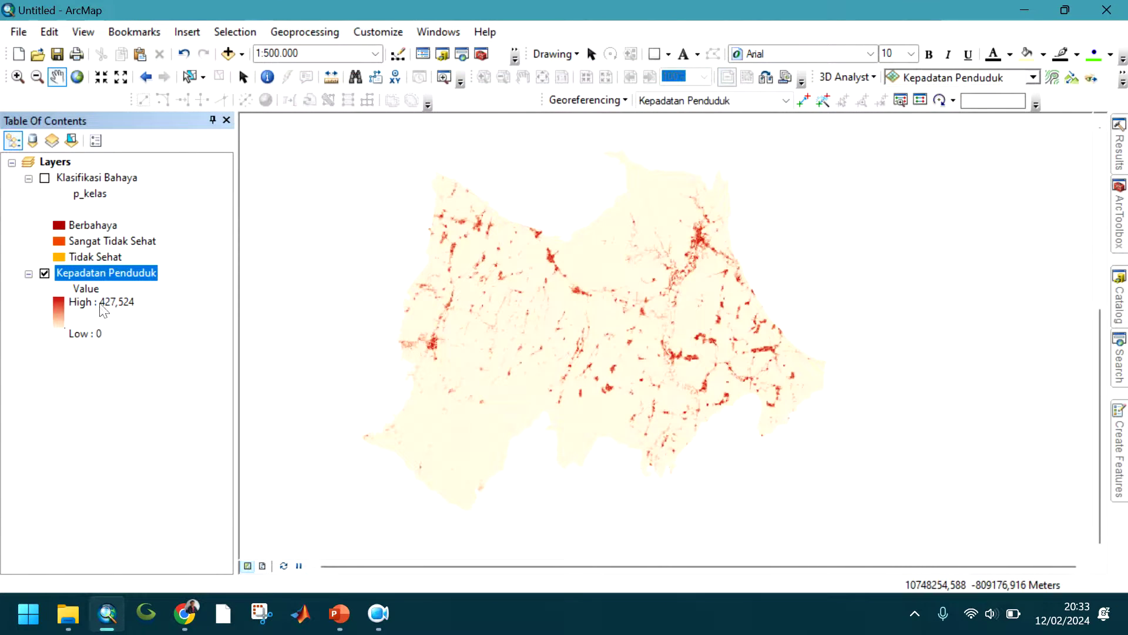
Label the Kepadatan Penduduk stretched color ramp as Padat, Sedang and Rendah from the high to the low value
right_click(101, 273)
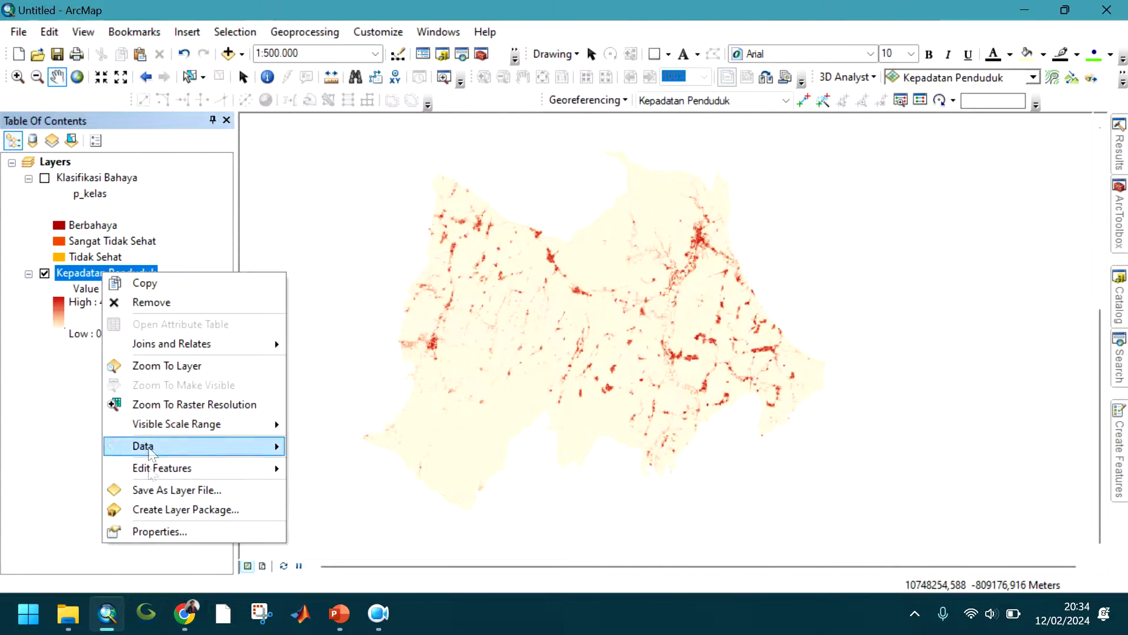
left_click(154, 535)
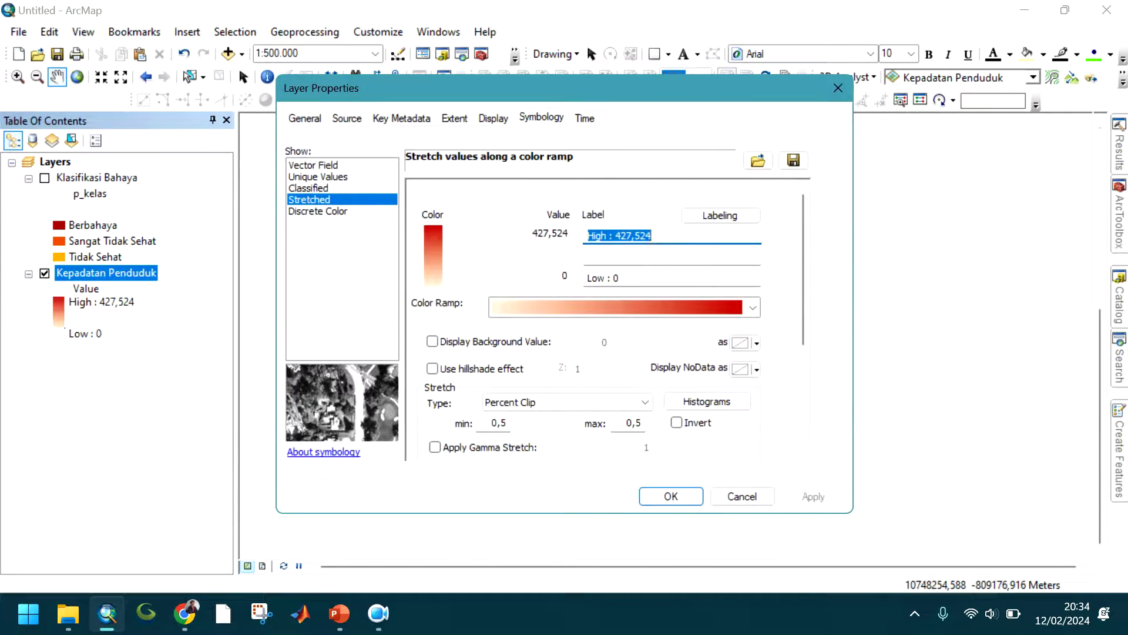
type("Padat")
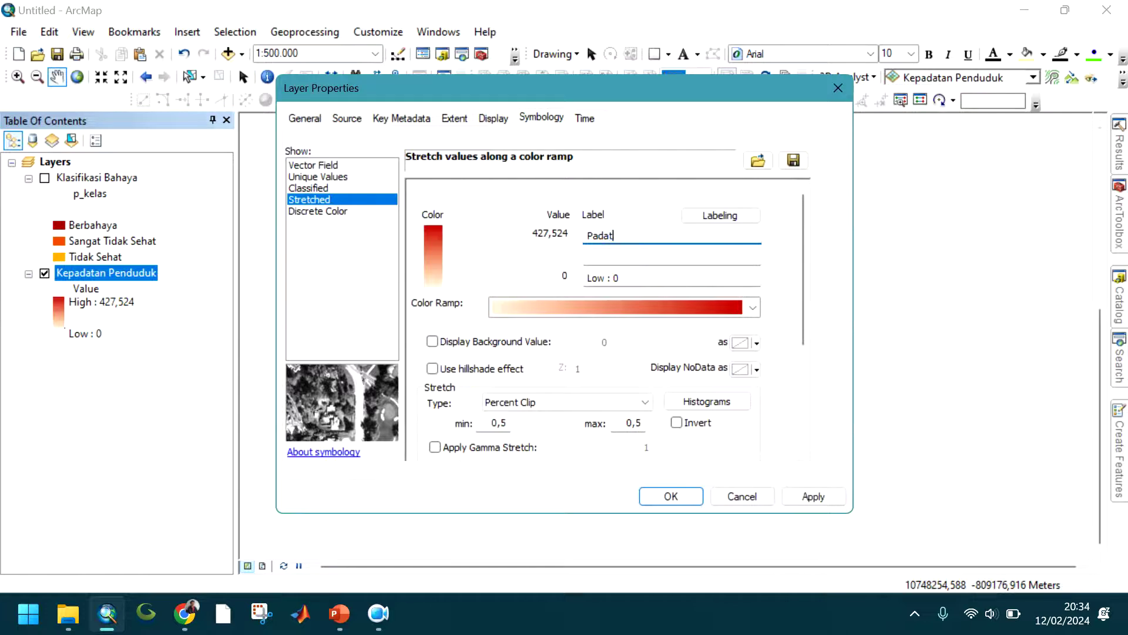
key("Tab")
type("Sedah")
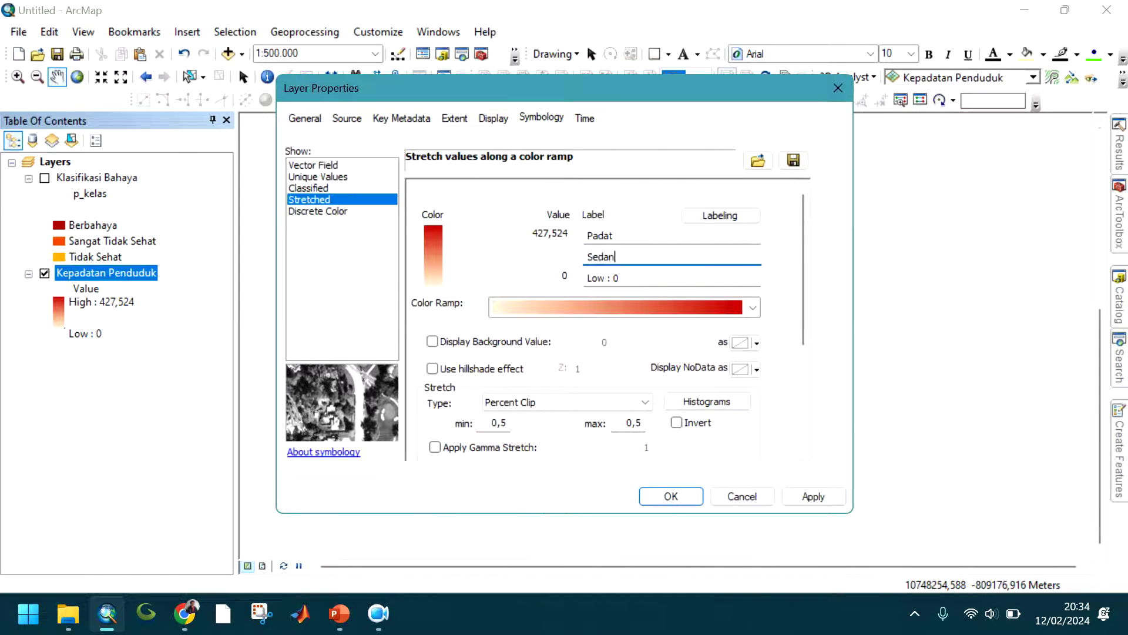
key("Tab")
type("Re")
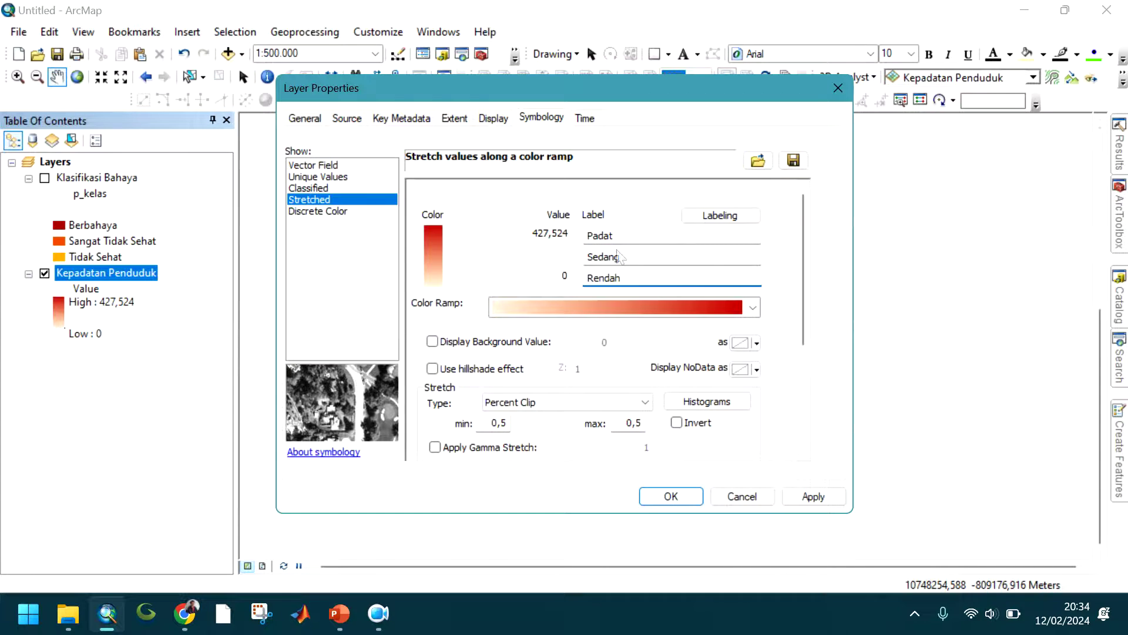
Relabel the stretched ramp as Kepadatan Tinggi, Kepadatan Sedang and Kepadatan Rendah, and apply the labels
key("Tab")
type("K")
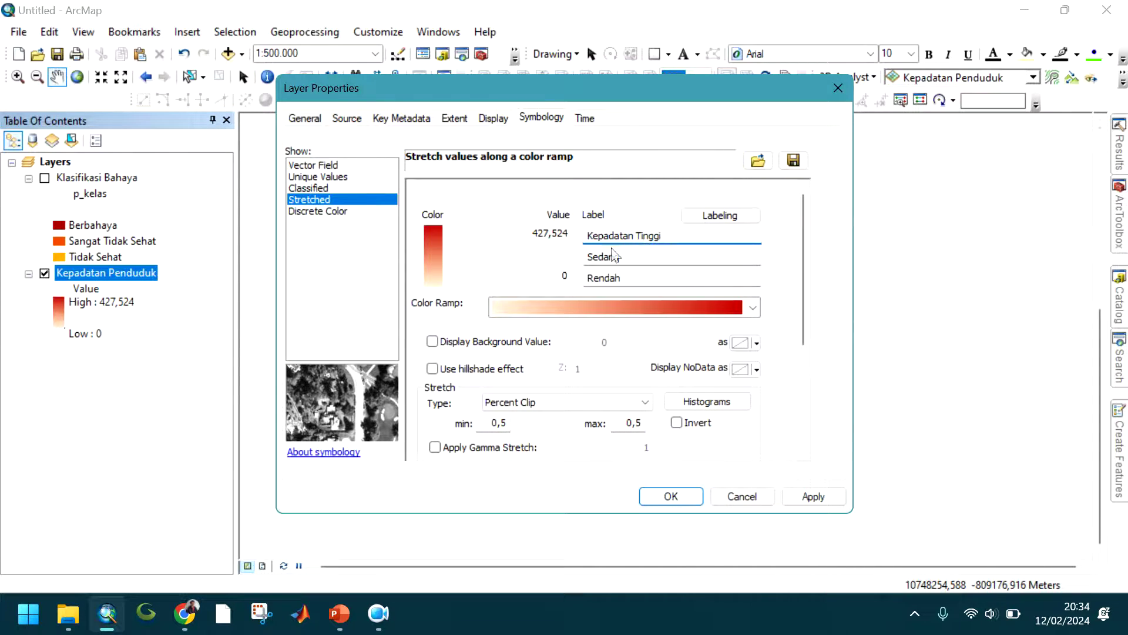
key("shift+Home")
key("shift+Left")
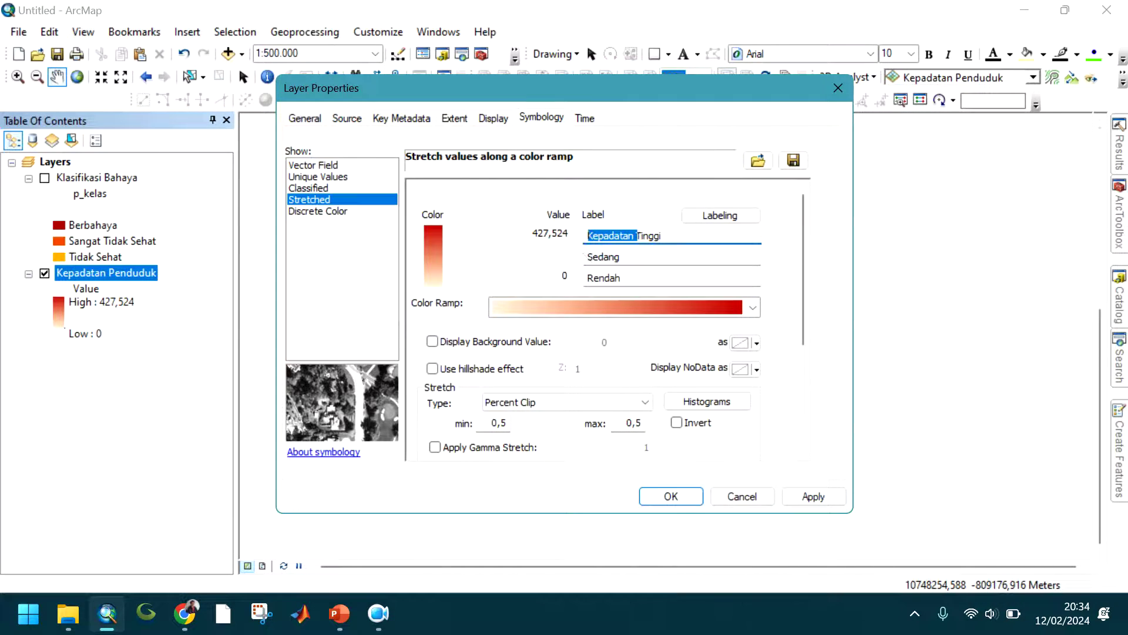
key("ctrl+c")
left_click(588, 256)
key("ctrl+v")
left_click(587, 278)
key("ctrl+v")
left_click(672, 498)
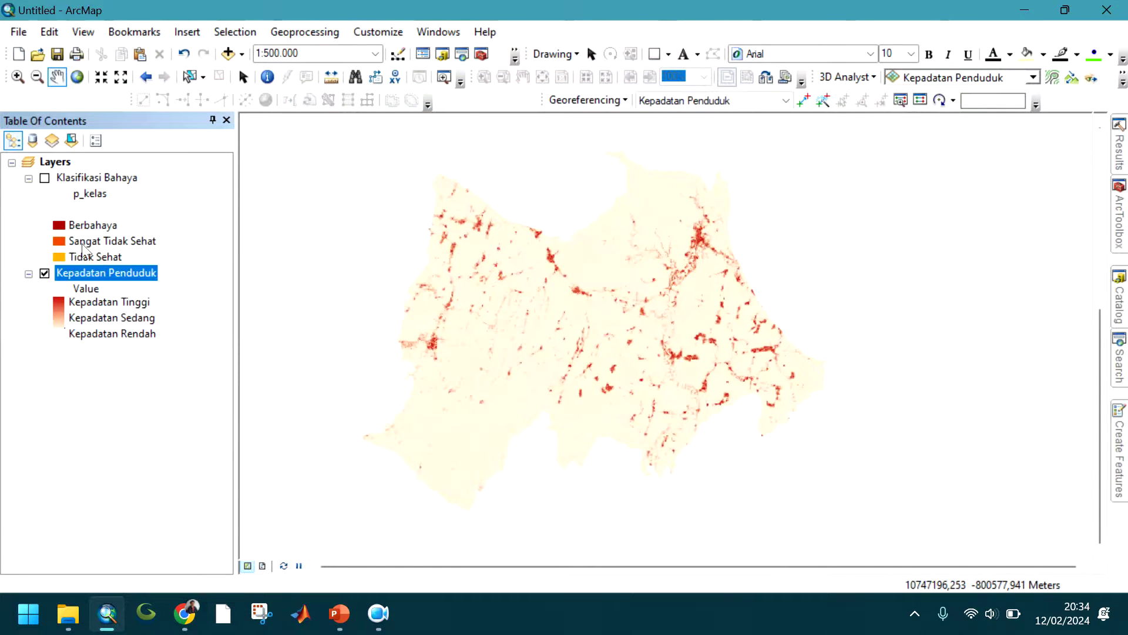
Compare the hazard classification with the population density by switching the Klasifikasi Bahaya layer on and off
left_click(45, 178)
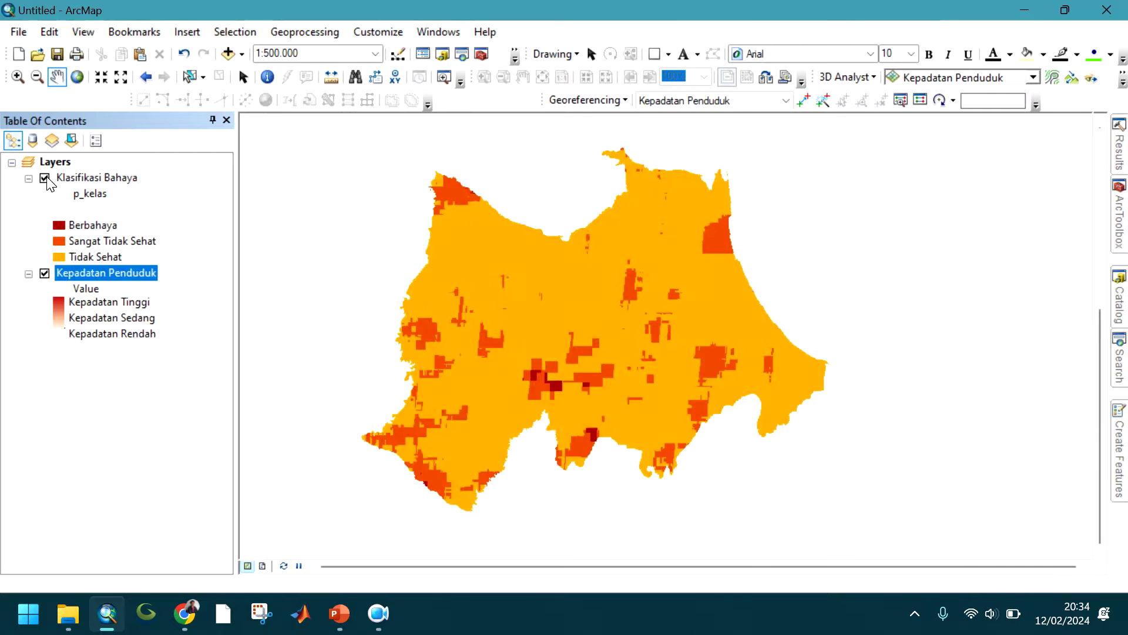
left_click(45, 178)
right_click(90, 181)
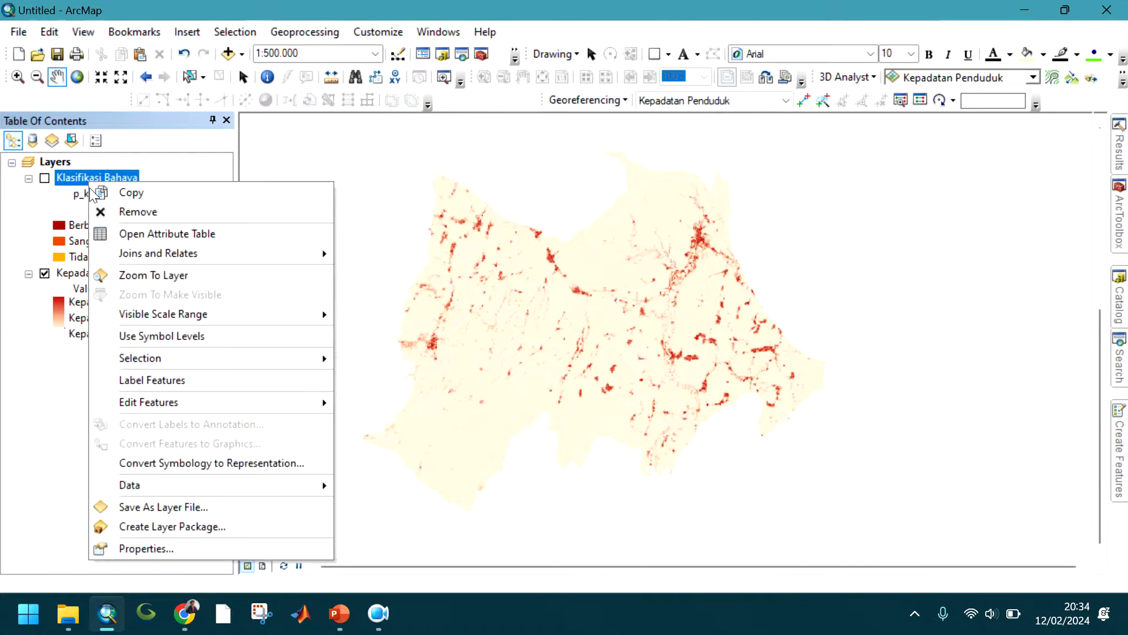
left_click(47, 178)
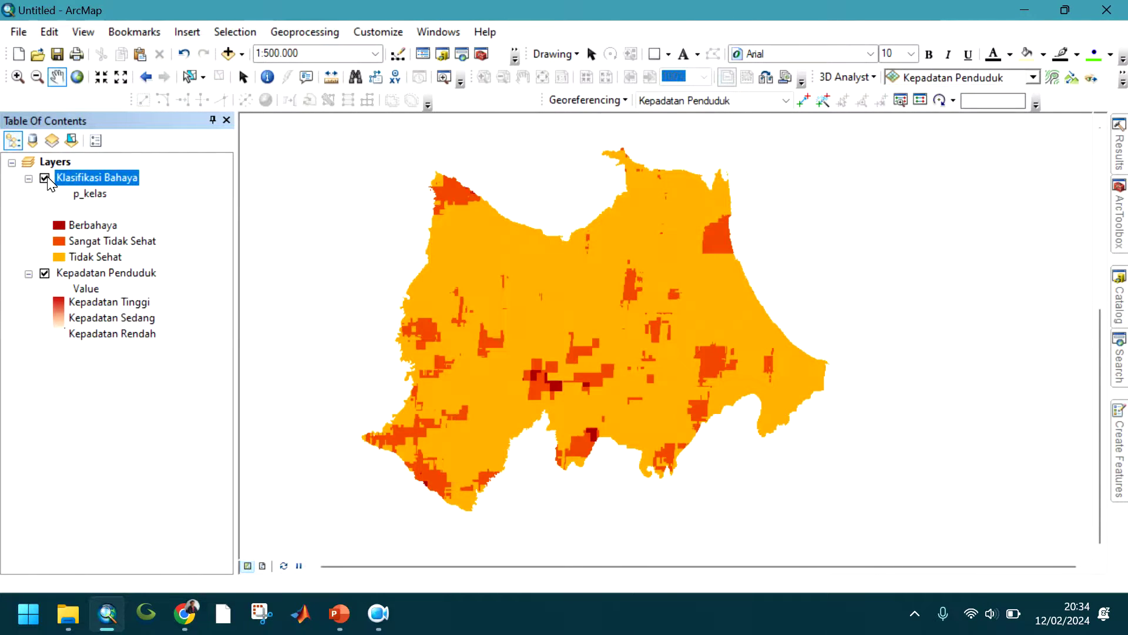
left_click(45, 178)
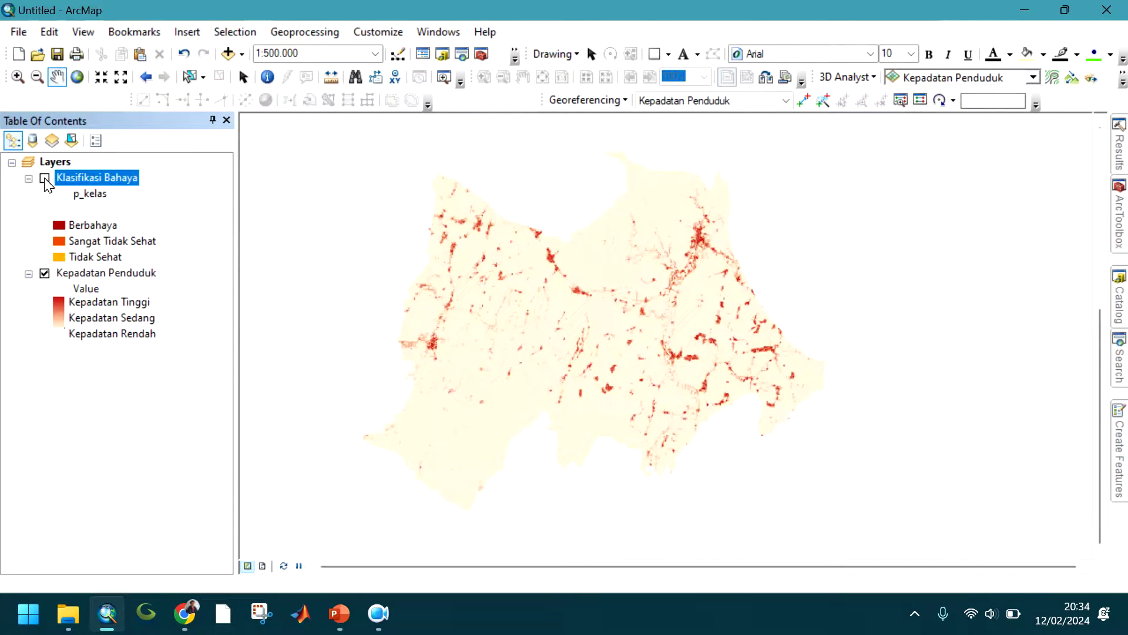
left_click(45, 178)
left_click(45, 178)
Set the display transparency of the Kepadatan Penduduk raster layer to 50%
right_click(97, 274)
left_click(170, 536)
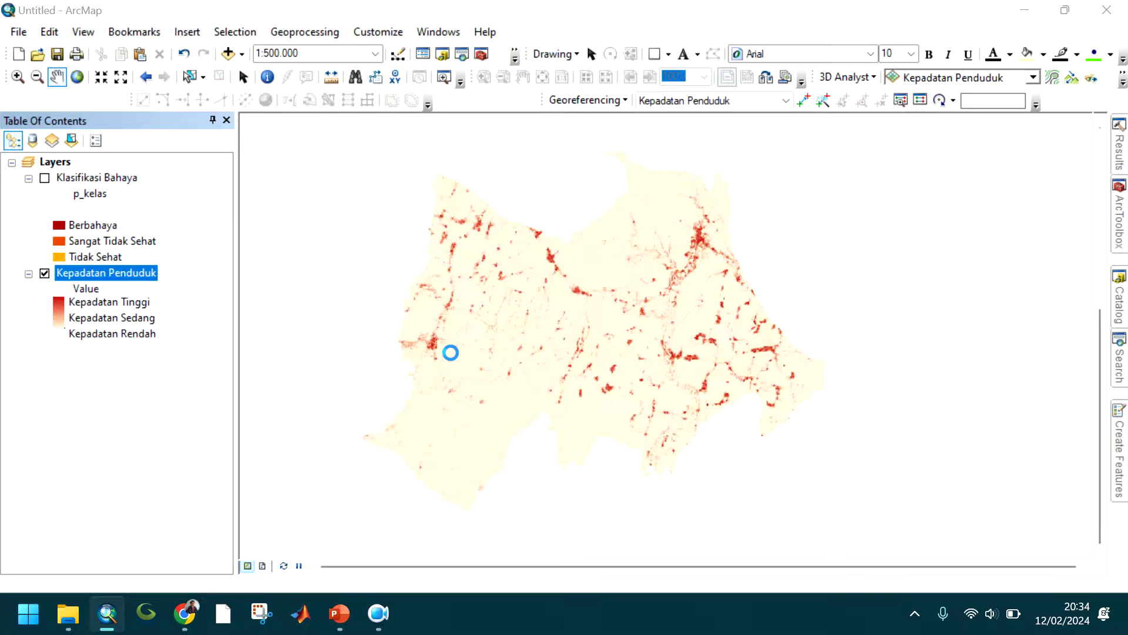
left_click(501, 118)
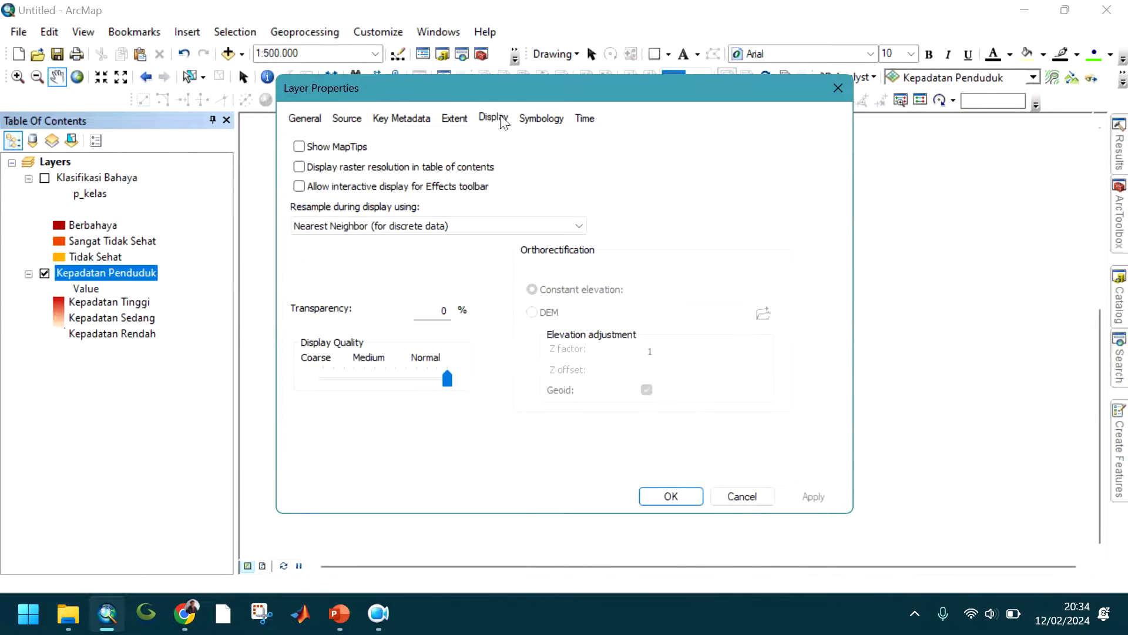
type("5")
left_click(671, 496)
Show the Klasifikasi Bahaya layer and move it below Kepadatan Penduduk in the drawing order
left_click(45, 178)
left_click_drag(82, 191, 74, 335)
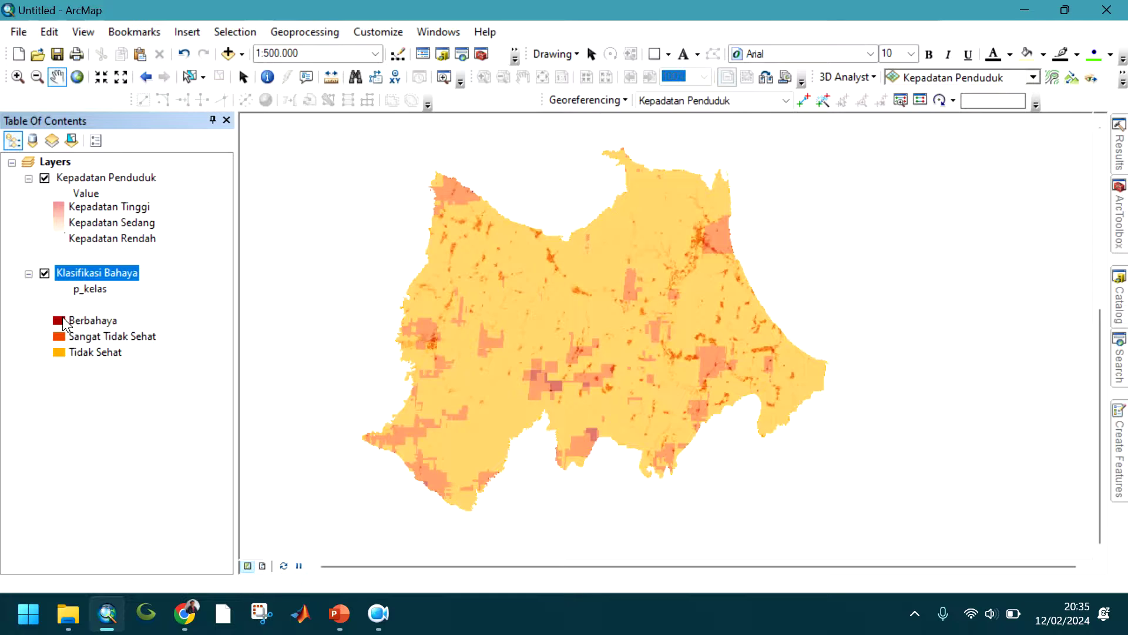
Remove the display transparency from the Kepadatan Penduduk layer
right_click(88, 177)
left_click(146, 436)
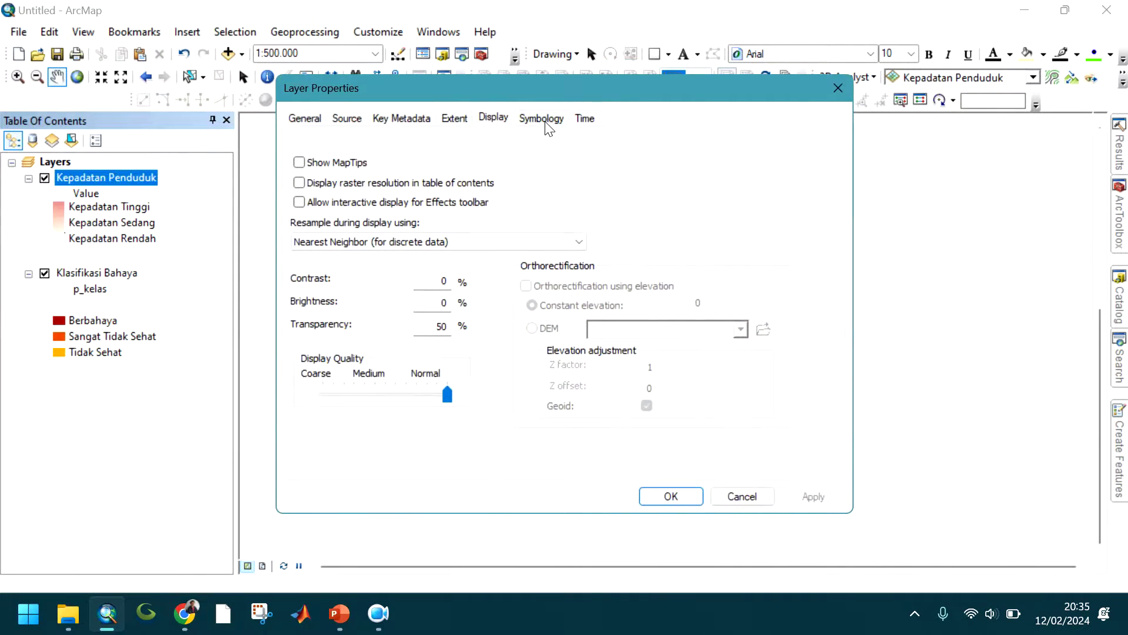
left_click(542, 119)
left_click(485, 119)
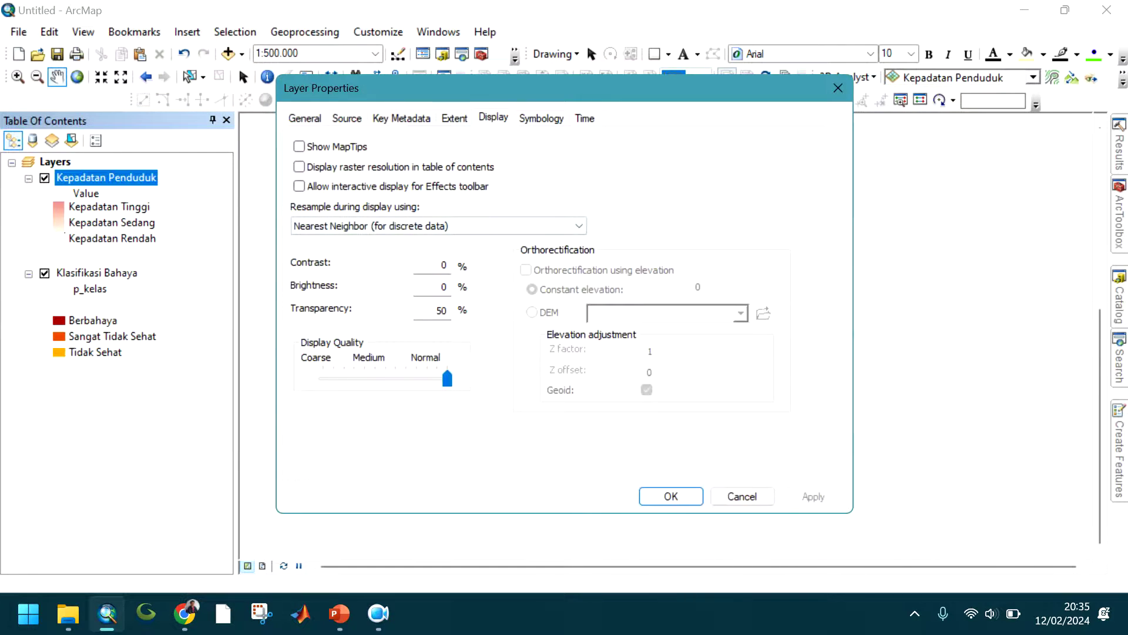
key("BackSpace")
left_click(660, 501)
Assign the Biohazard Overlay hatch symbol to the Berbahaya class of the Klasifikasi Bahaya layer
right_click(97, 273)
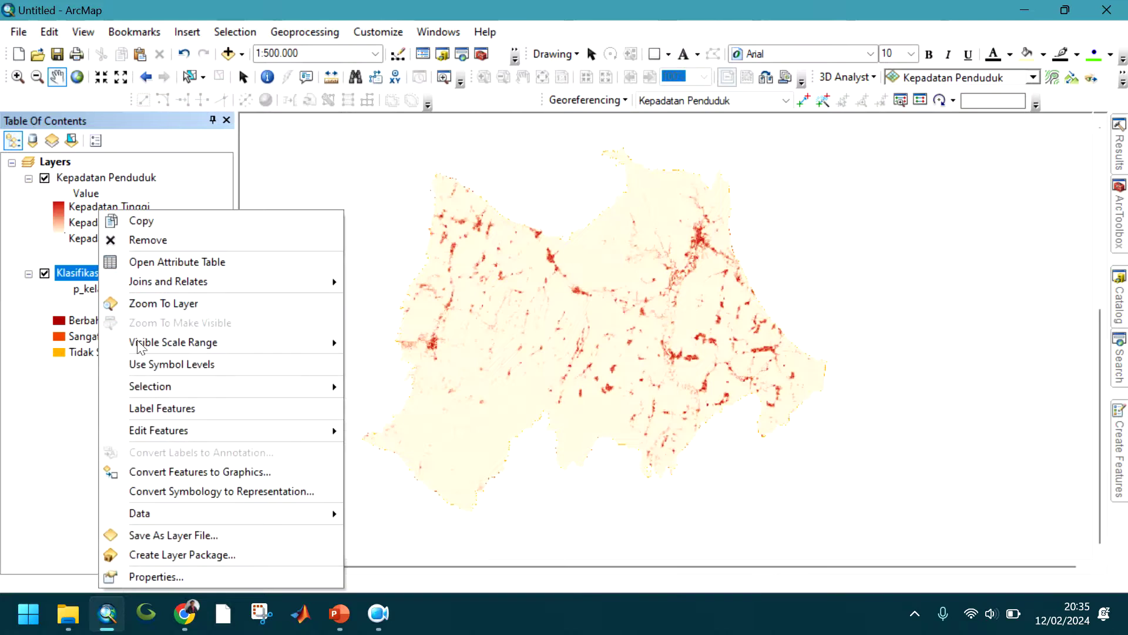
left_click(176, 576)
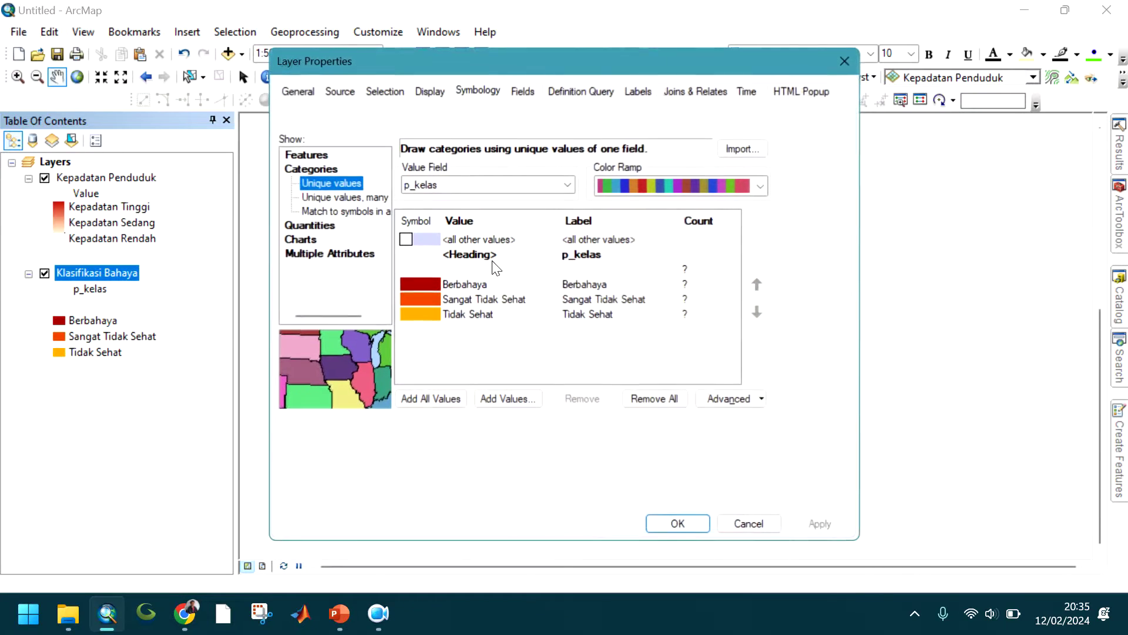
double_click(420, 286)
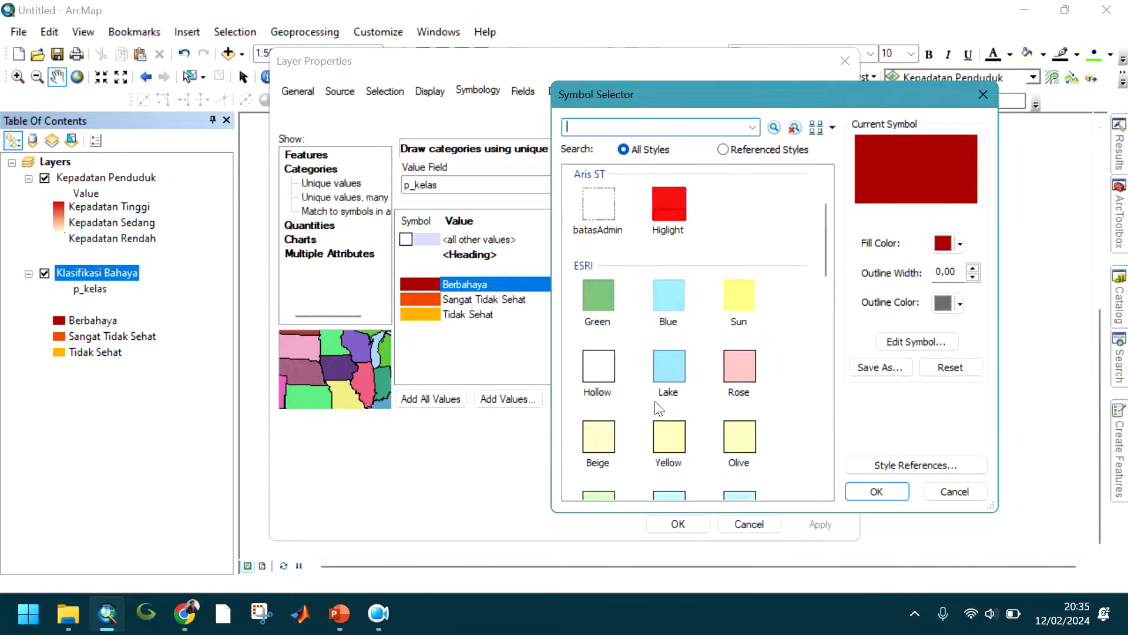
scroll(656, 402, "down", 5)
left_click(740, 438)
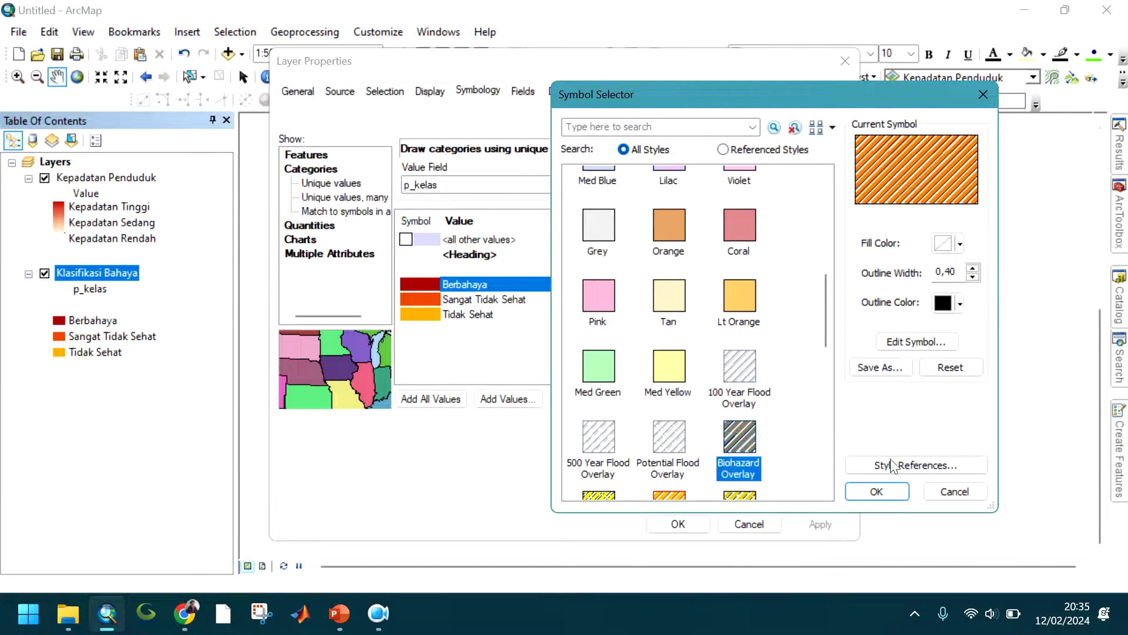
left_click(872, 491)
Give the Sangat Tidak Sehat class the 100 Year Flood Overlay symbol with an orange outline color
left_click(431, 299)
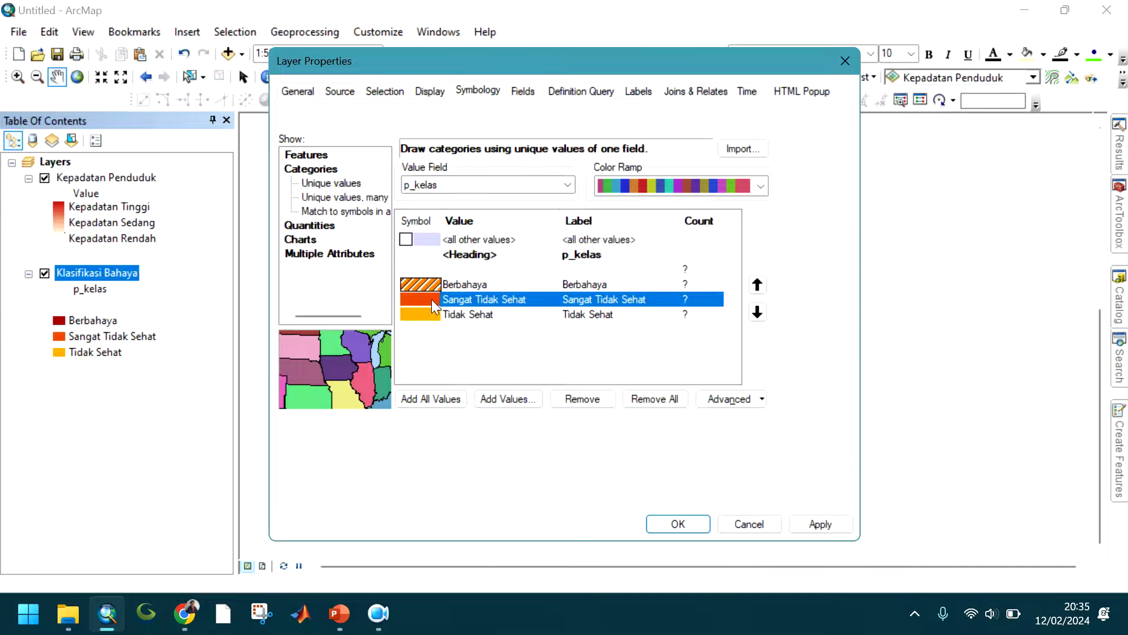
double_click(431, 299)
scroll(746, 276, "down", 5)
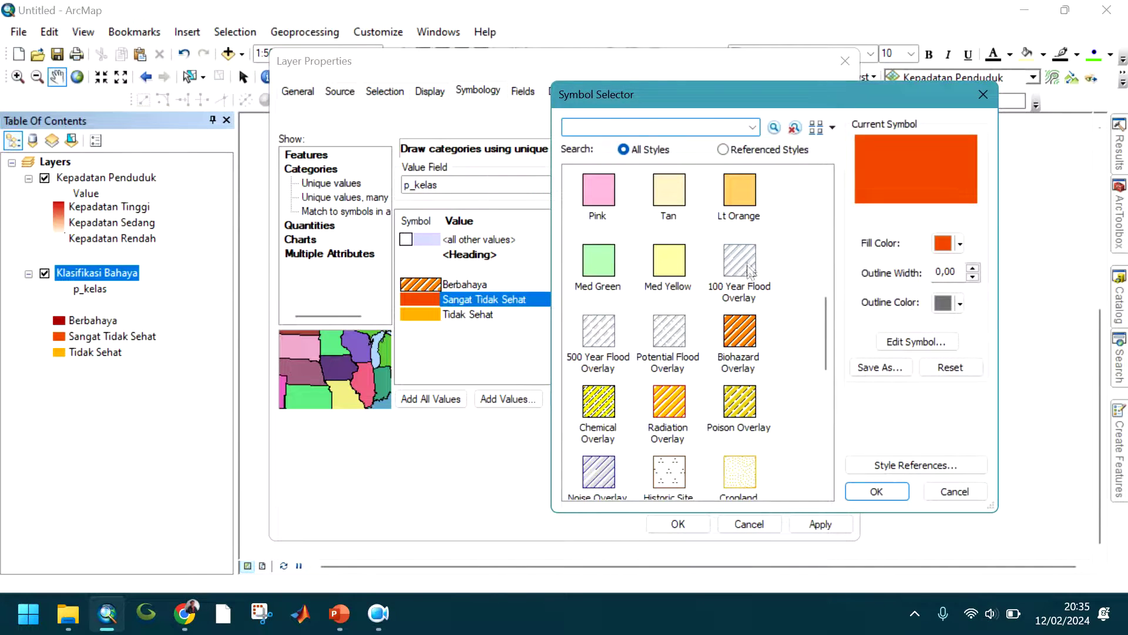
left_click(741, 266)
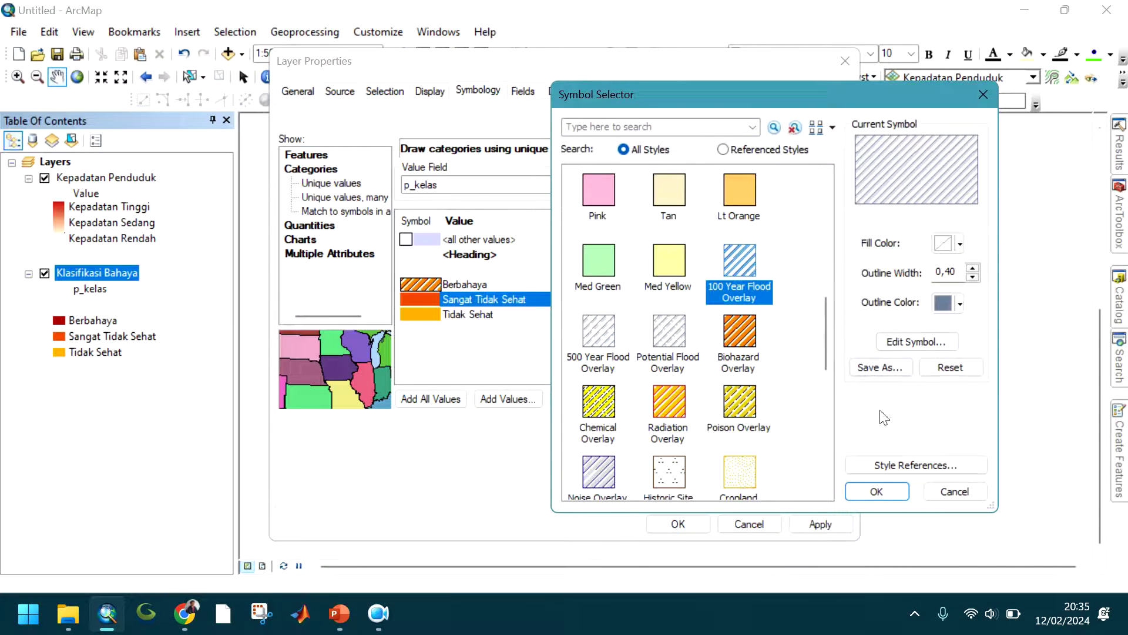
left_click(942, 303)
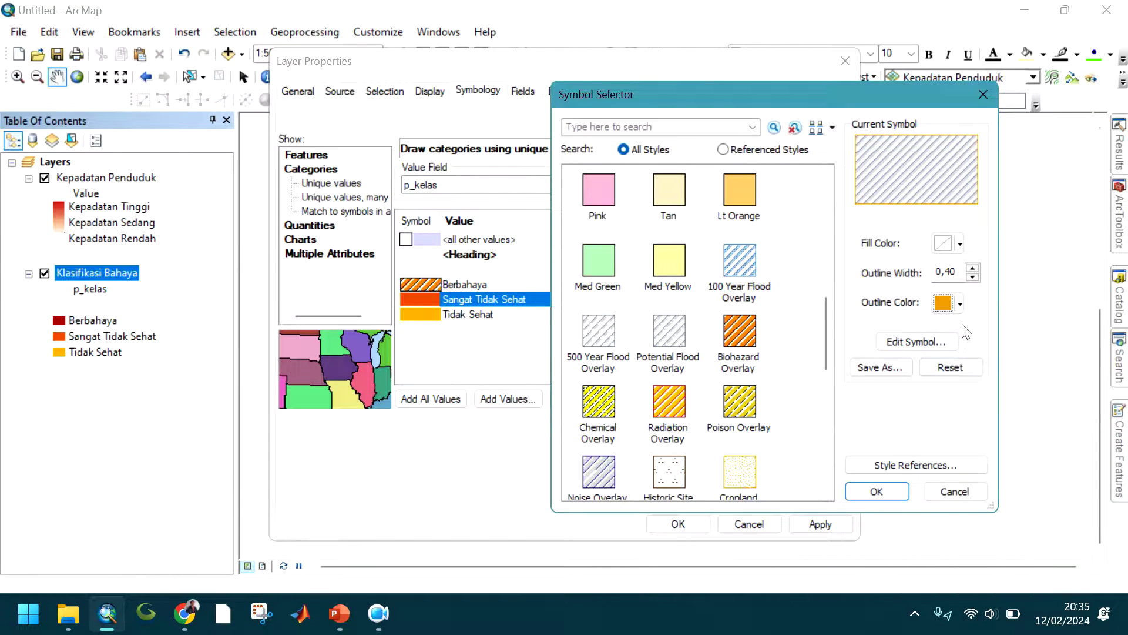
Recolor the line fill of the Sangat Tidak Sehat symbol orange and accept the symbol
left_click(935, 344)
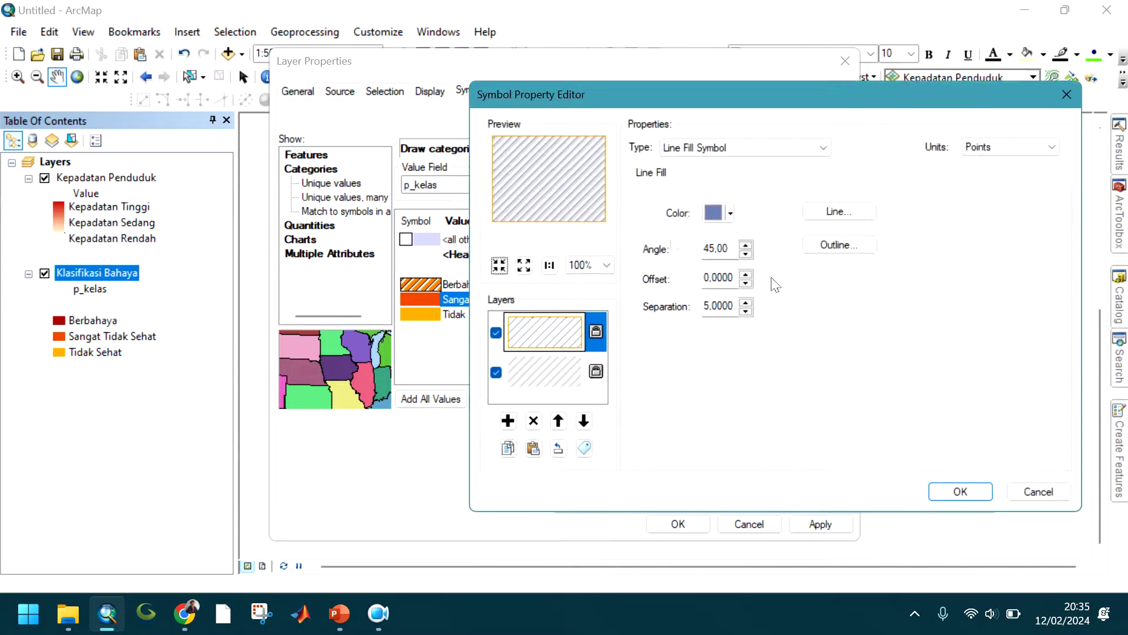
left_click(711, 215)
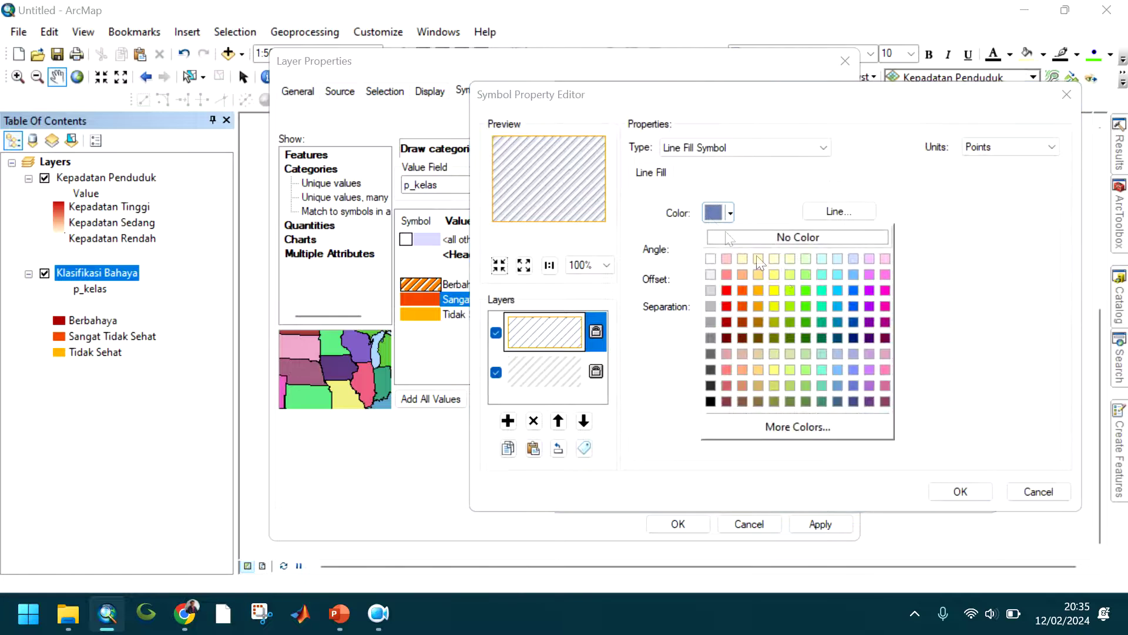
left_click(758, 306)
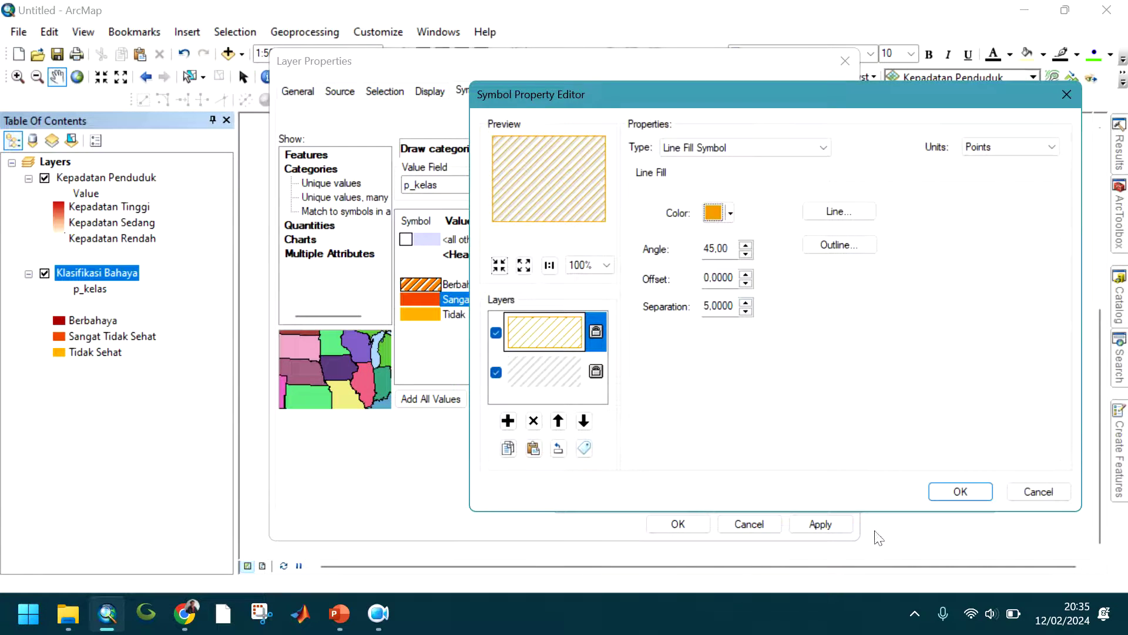
left_click(942, 497)
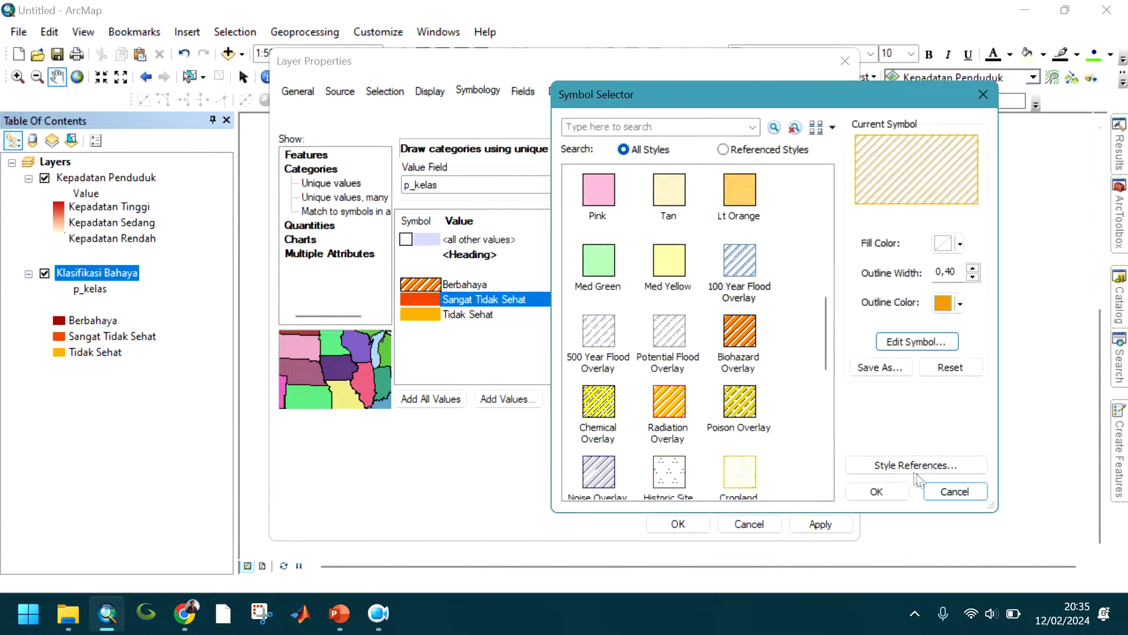
left_click(886, 494)
Assign the 100 Year Flood Overlay symbol to the Tidak Sehat class and apply the layer's symbology
double_click(434, 314)
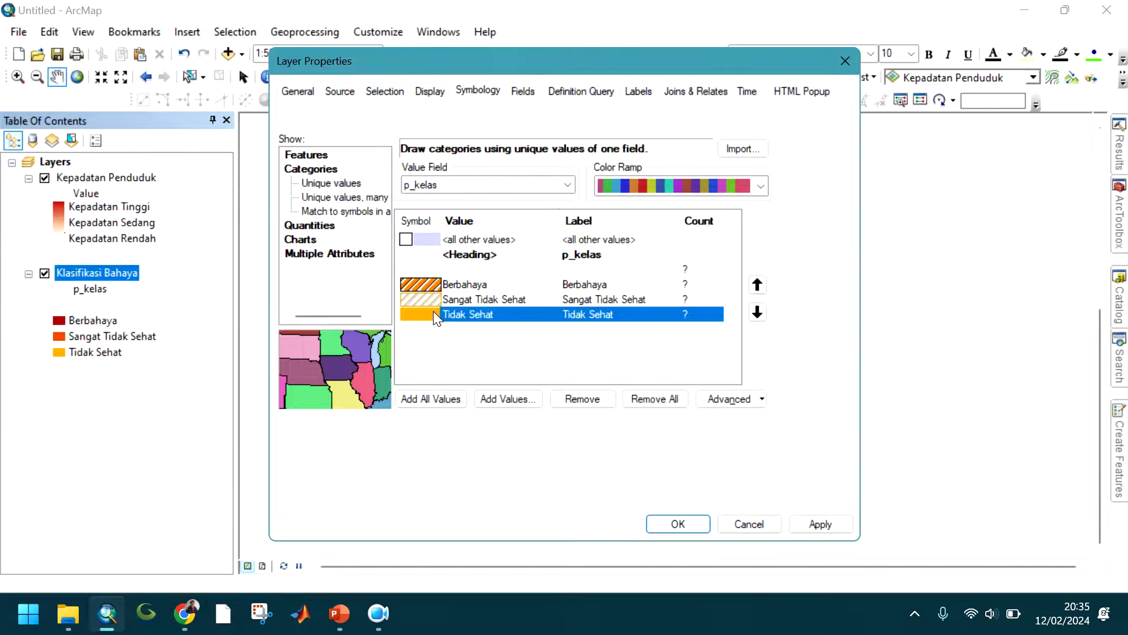
left_click(942, 244)
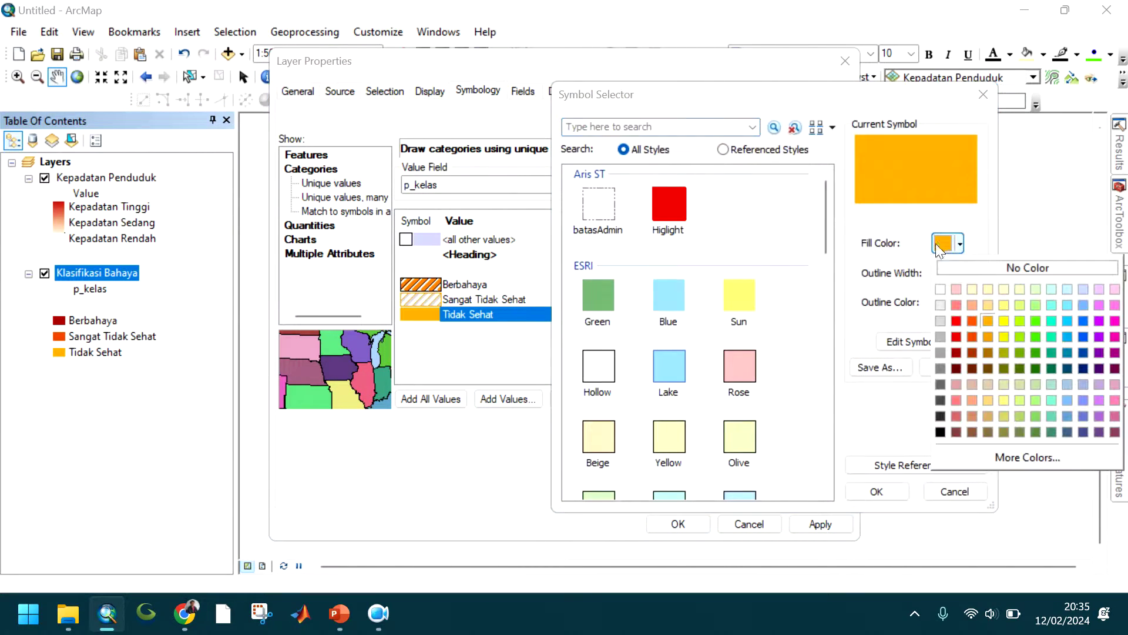
scroll(776, 441, "down", 5)
left_click(742, 477)
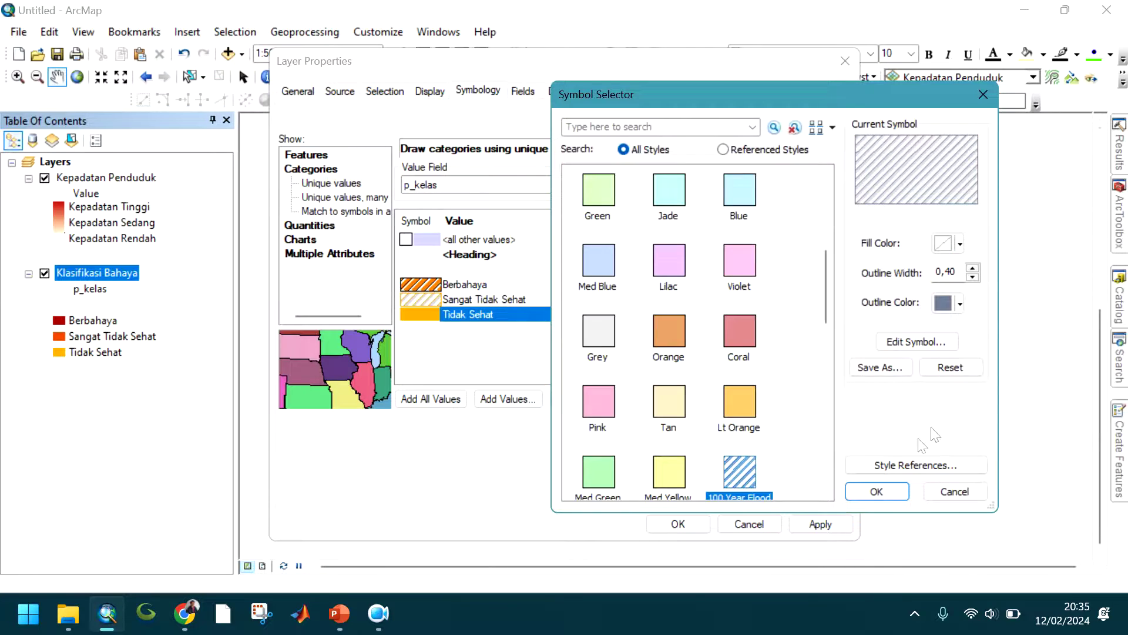
left_click(899, 491)
left_click(678, 523)
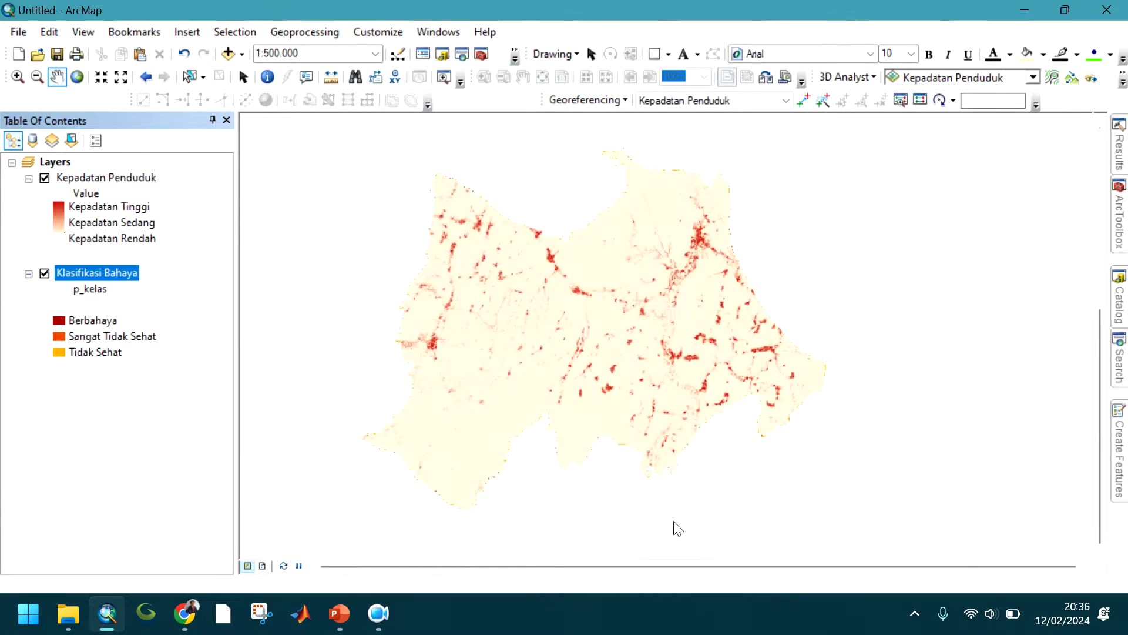
Move the hatched Klasifikasi Bahaya layer above Kepadatan Penduduk and inspect the overlap closely at 1:150.000
left_click_drag(61, 273, 83, 176)
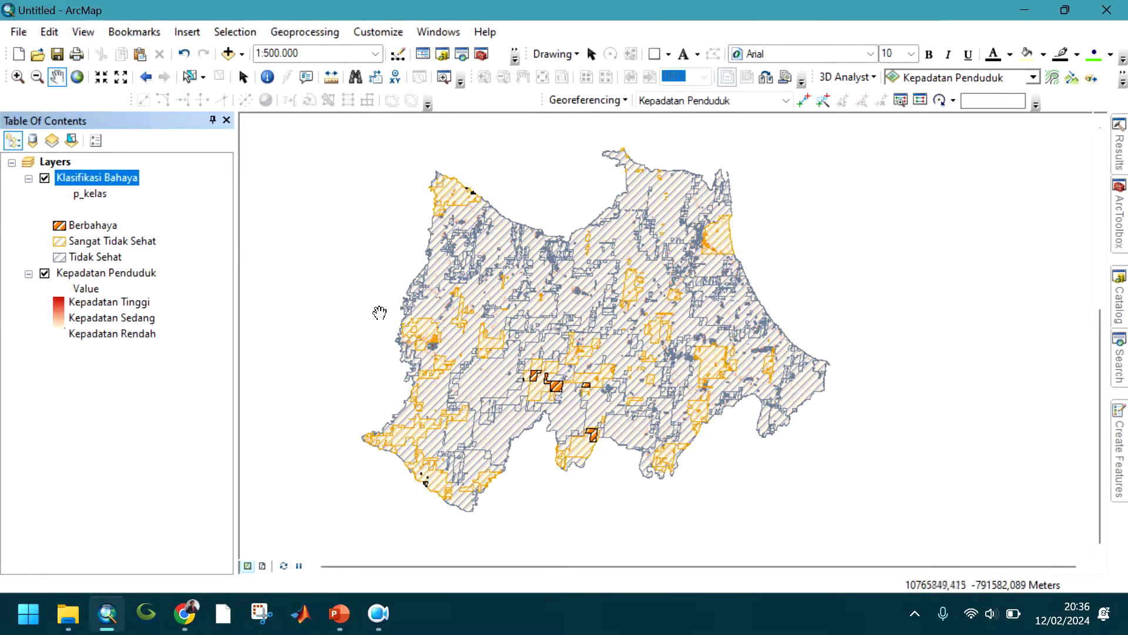
scroll(675, 312, "up", 3)
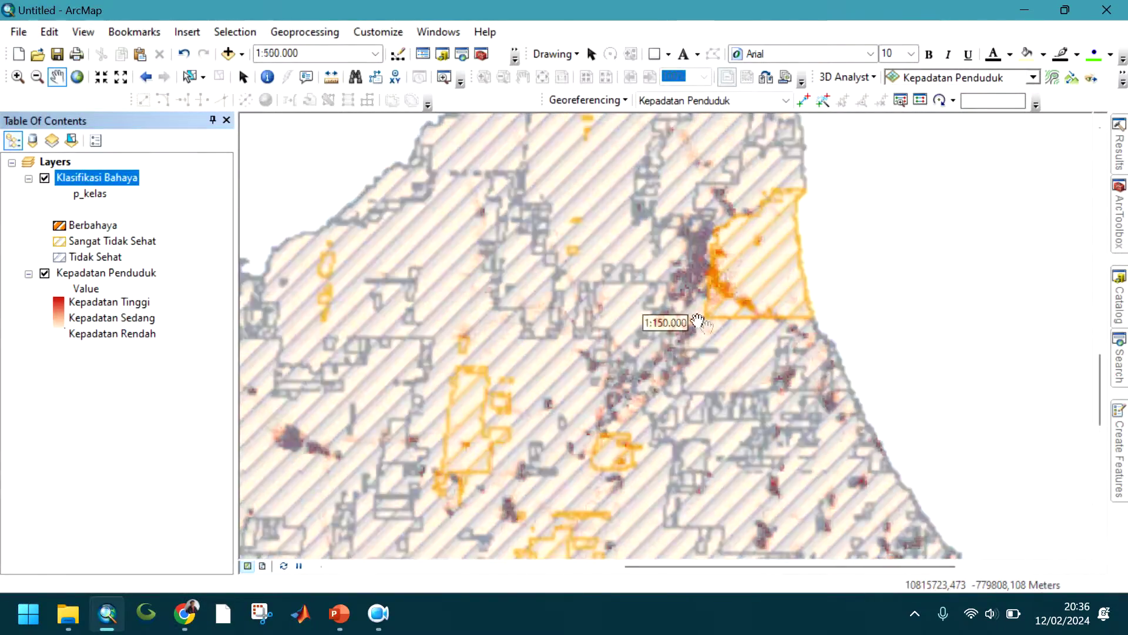
Examine the overlay of both layers at close and full extent, comparing the map with Kepadatan Penduduk hidden and shown
scroll(725, 301, "up", 3)
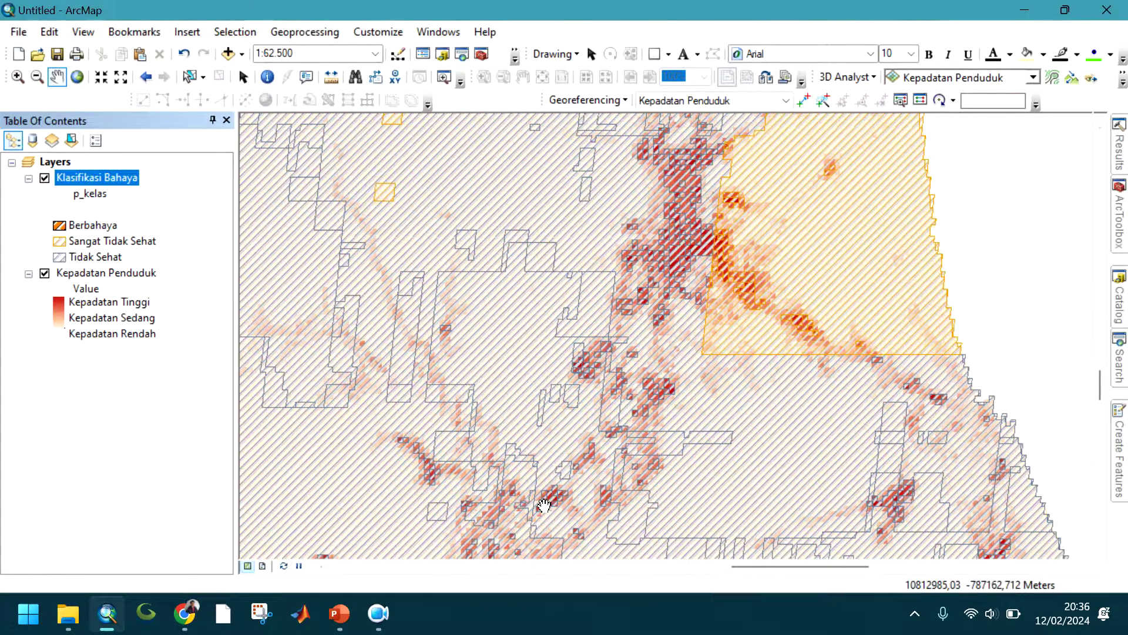
scroll(871, 331, "down", 3)
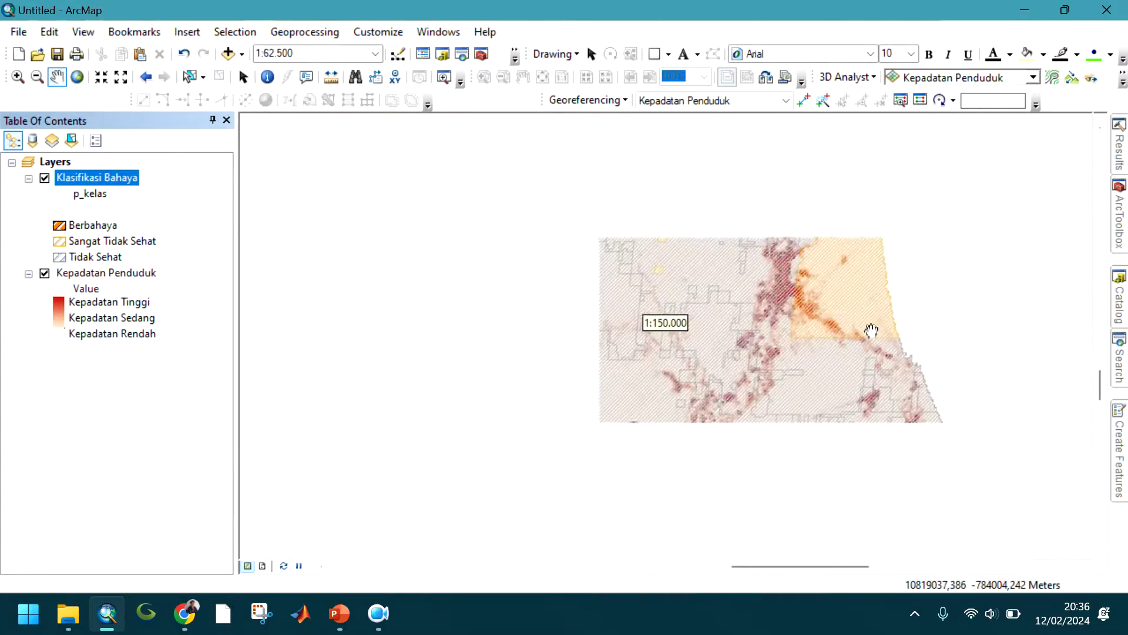
scroll(846, 329, "down", 4)
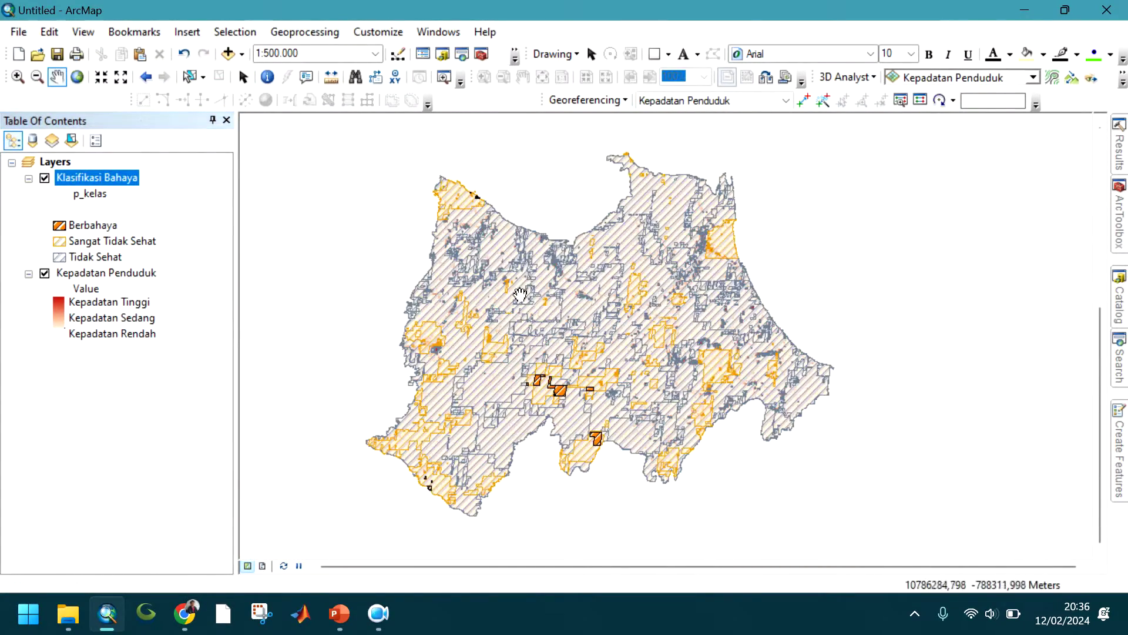
left_click(45, 274)
left_click(45, 273)
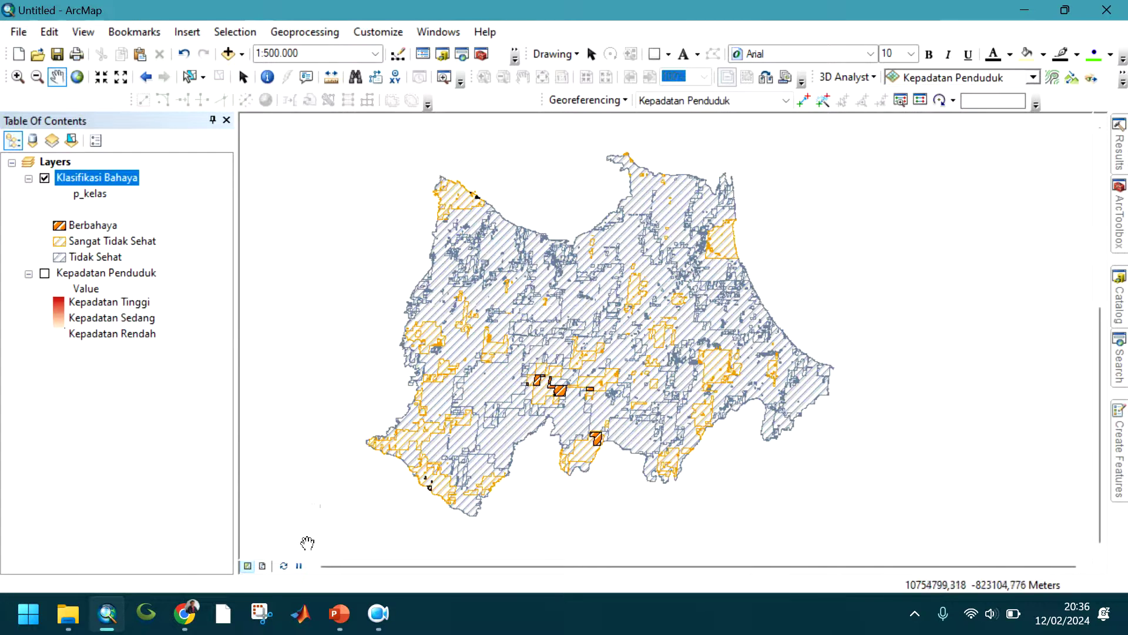
left_click(45, 273)
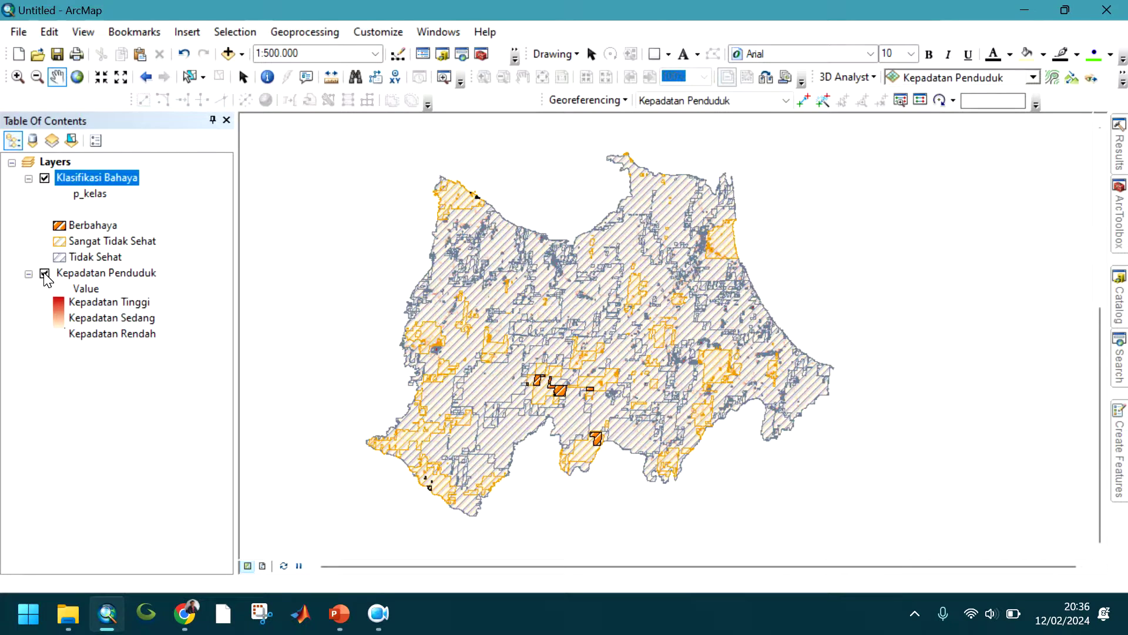
Make the Klasifikasi Bahaya layer partly transparent so the population density shows through, and check the result across the regency
right_click(87, 183)
left_click(171, 547)
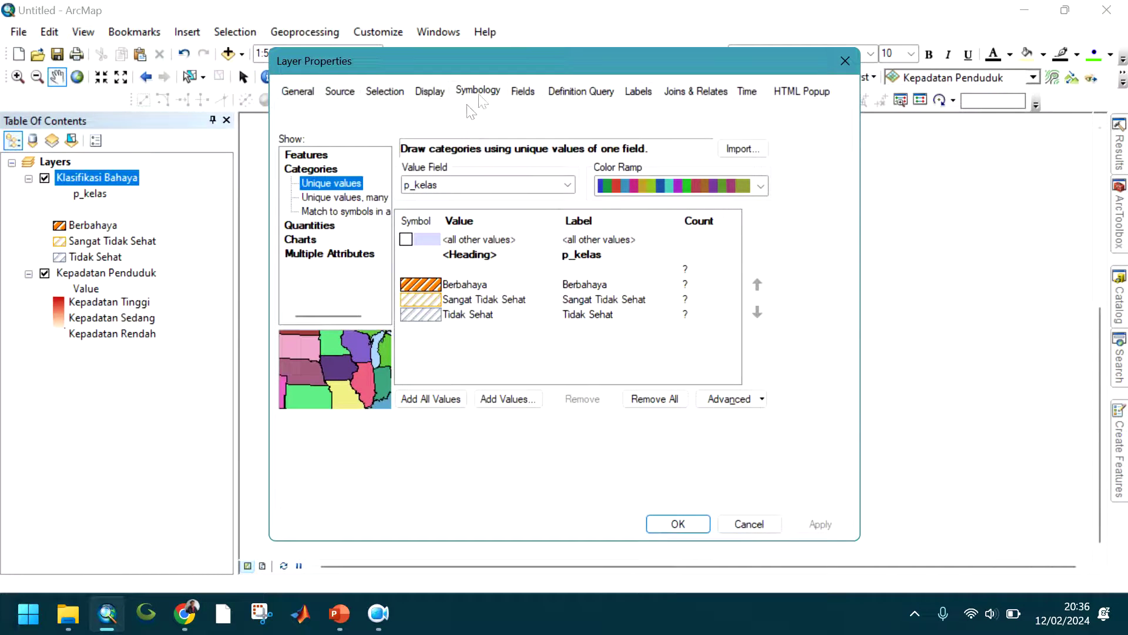
left_click(434, 93)
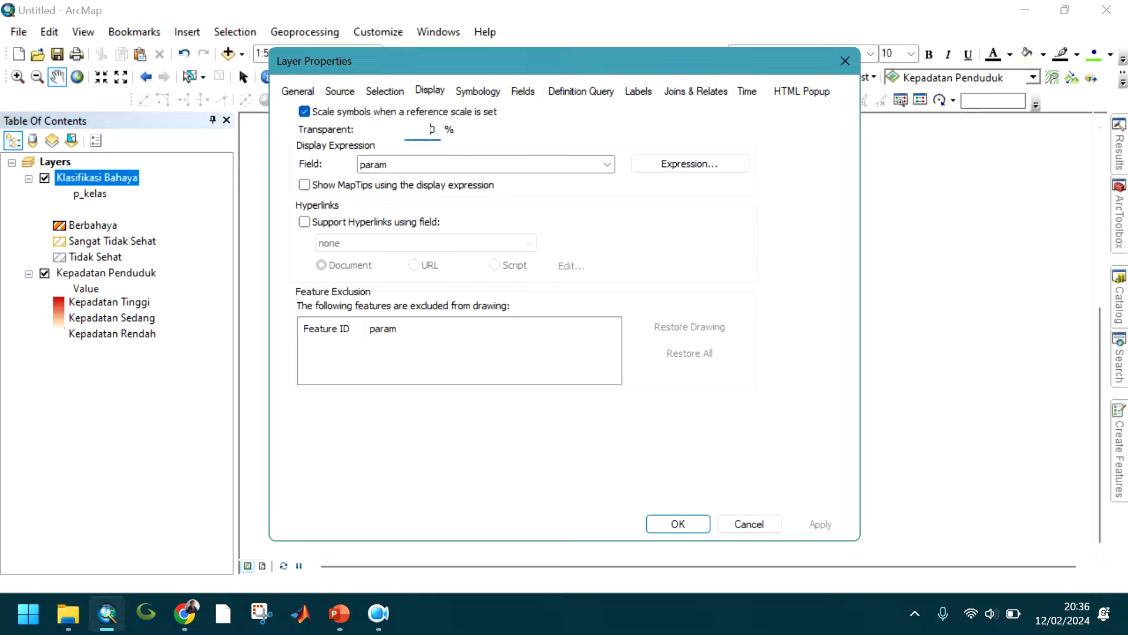
left_click(689, 525)
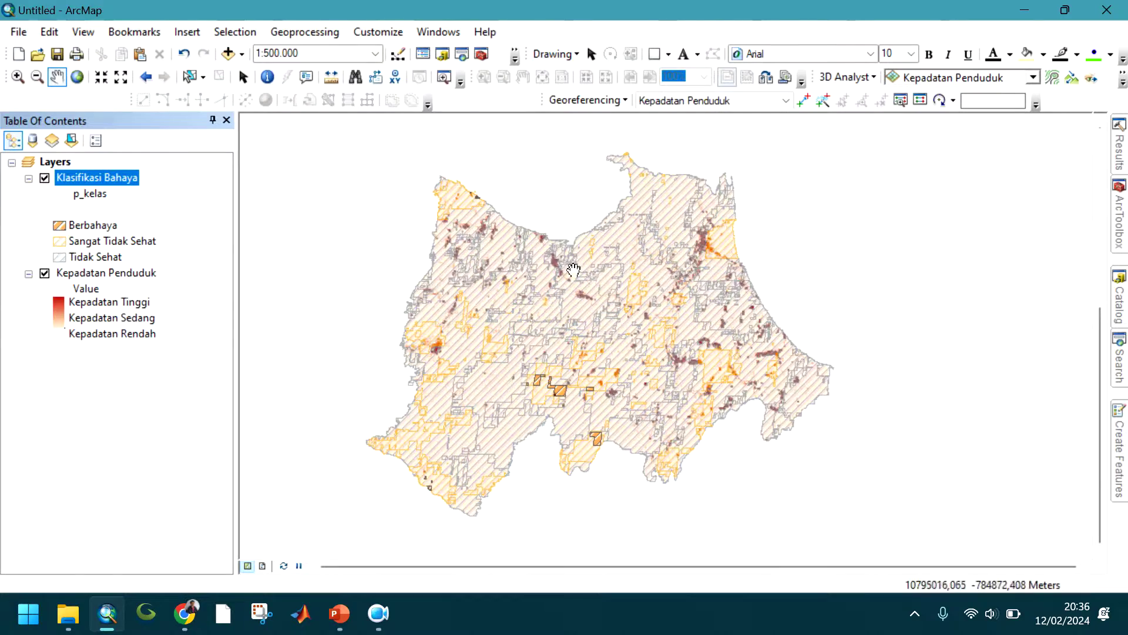
scroll(596, 303, "up", 3)
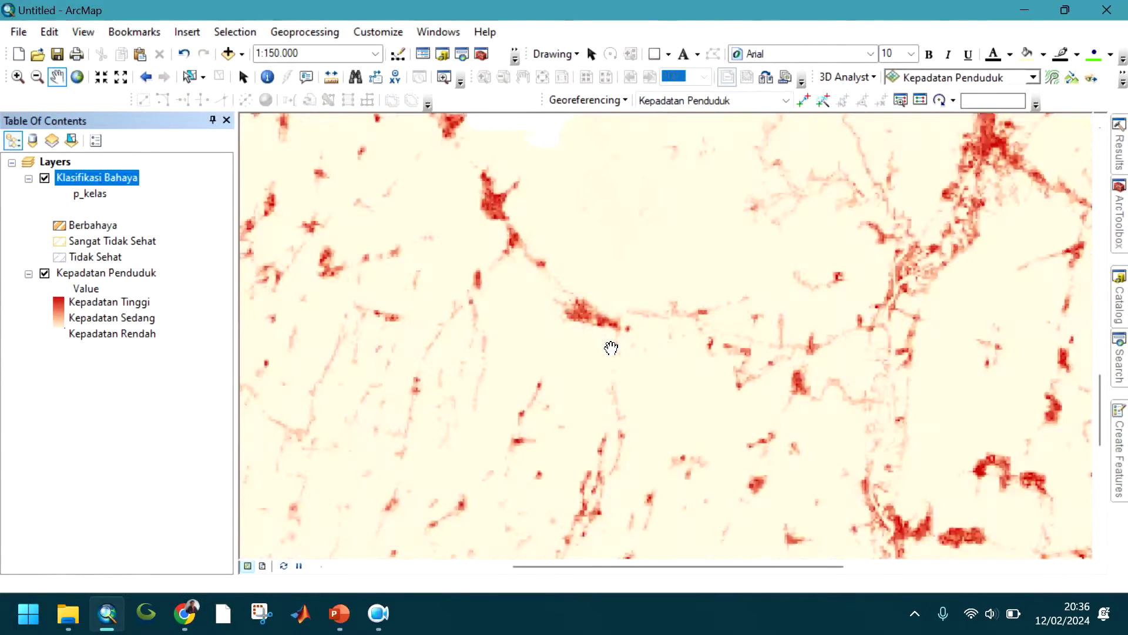
scroll(677, 377, "down", 3)
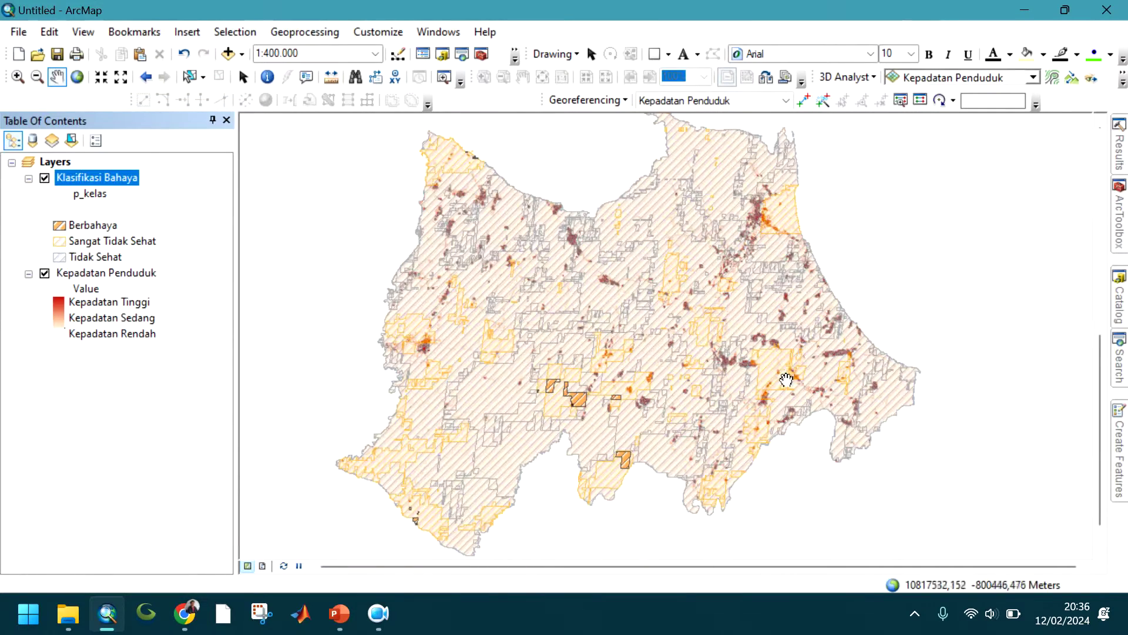
scroll(772, 438, "down", 1)
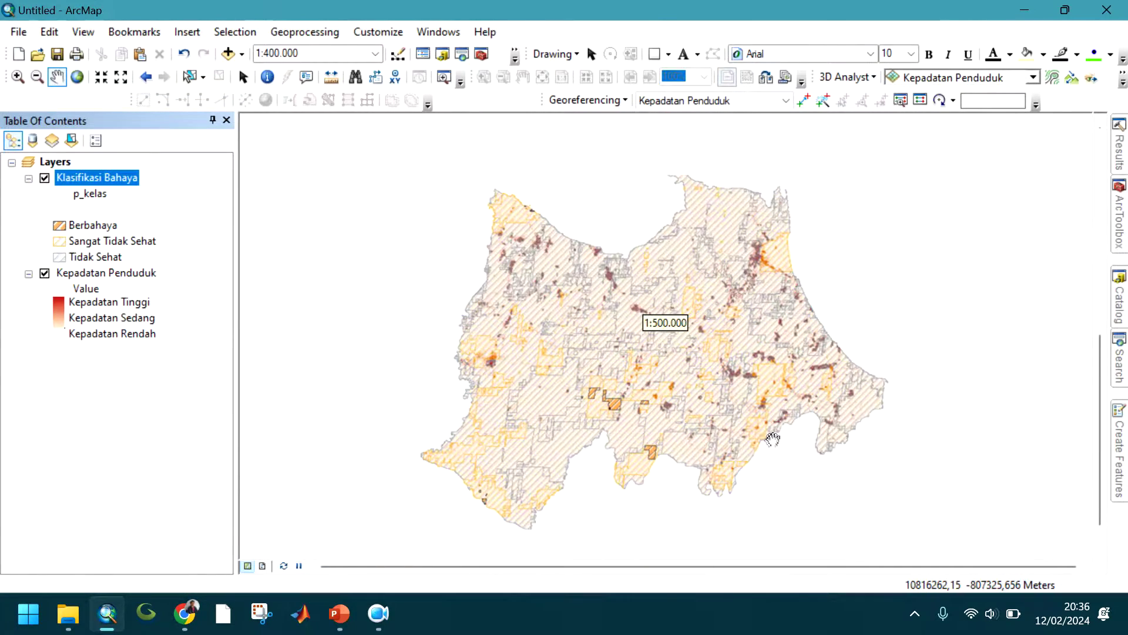
left_click_drag(791, 453, 738, 446)
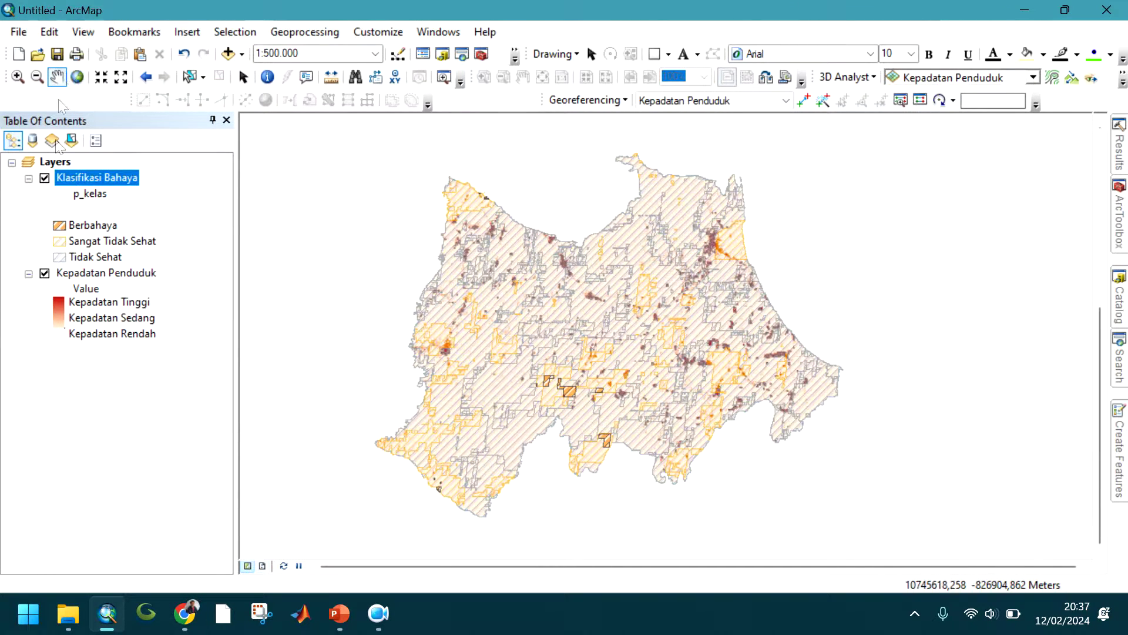
Open the coordinate system settings of the Layers data frame and look through the Favorites list
right_click(59, 167)
left_click(118, 548)
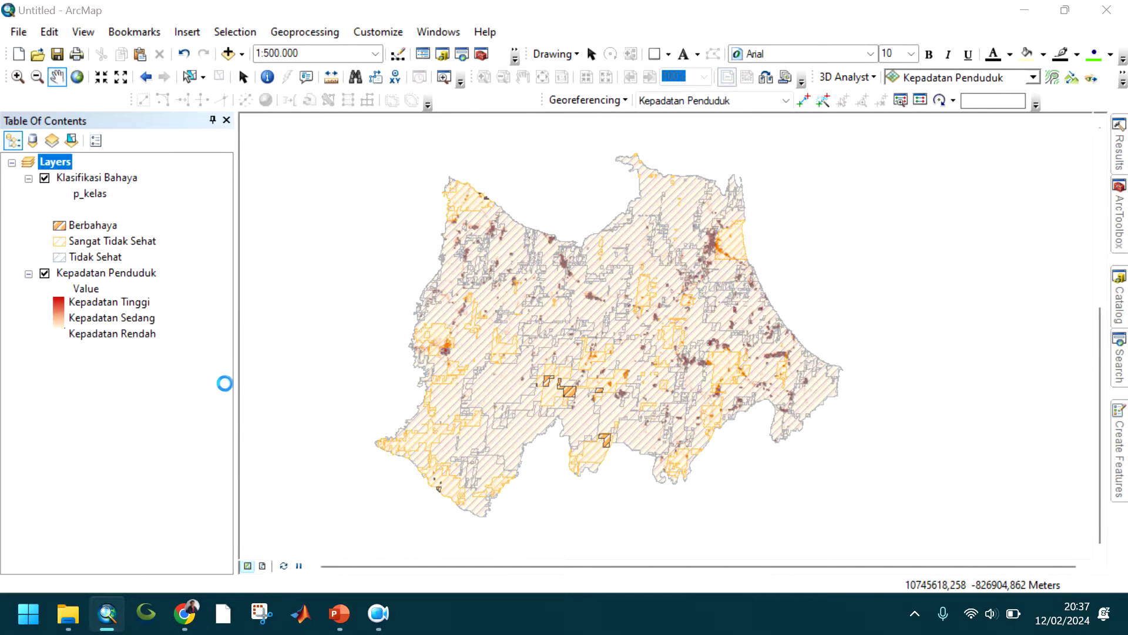
scroll(503, 241, "down", 12)
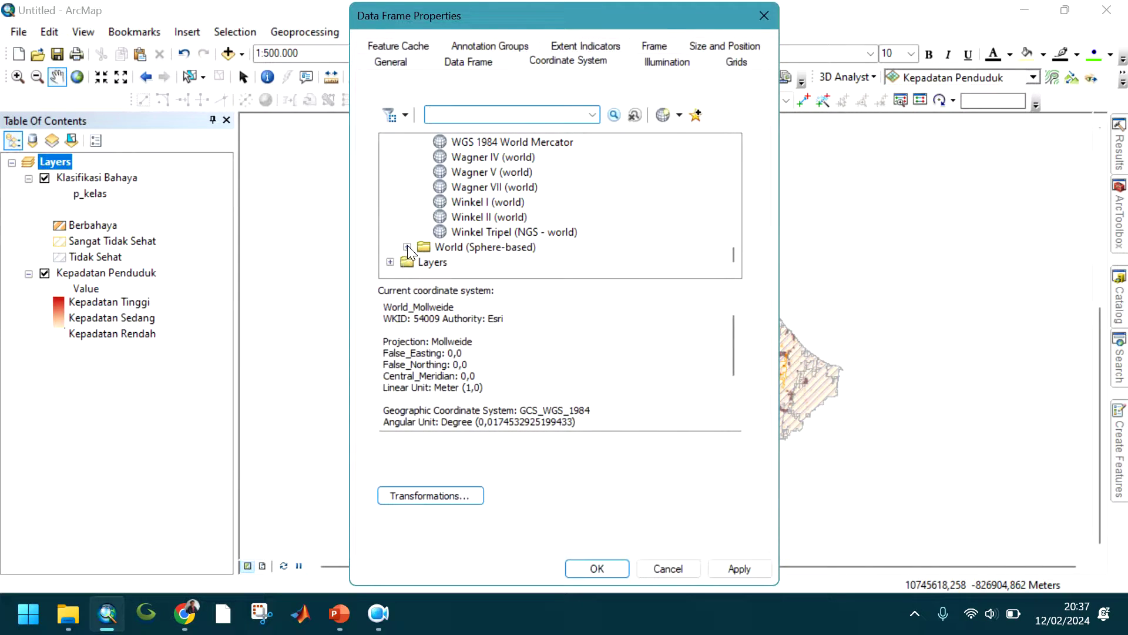
scroll(412, 240, "up", 15)
scroll(425, 231, "up", 10)
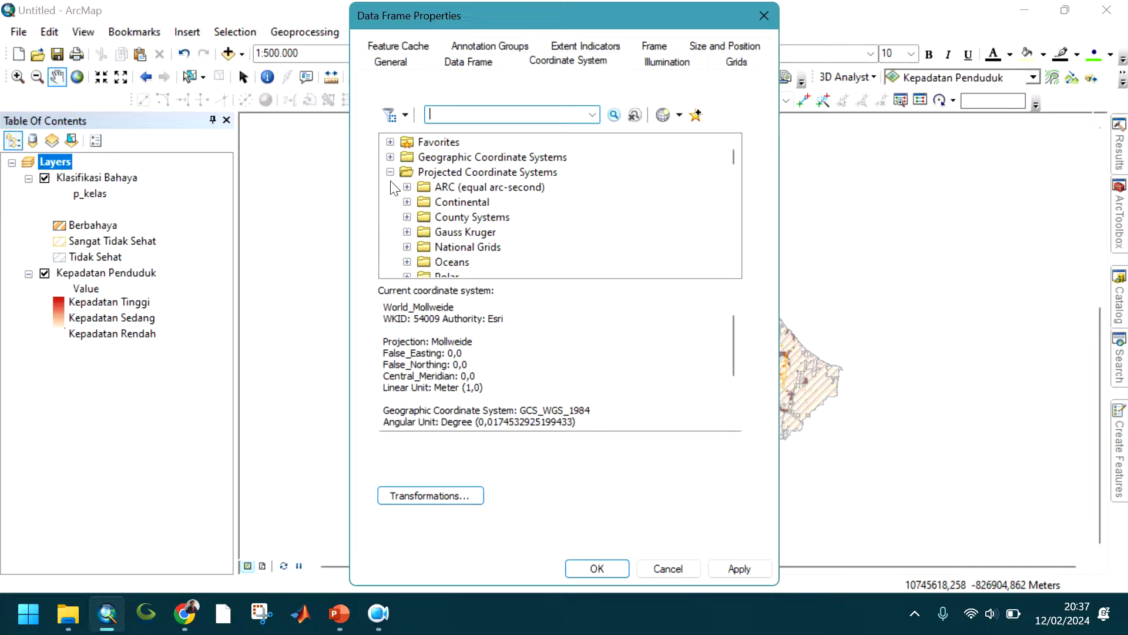
left_click(390, 142)
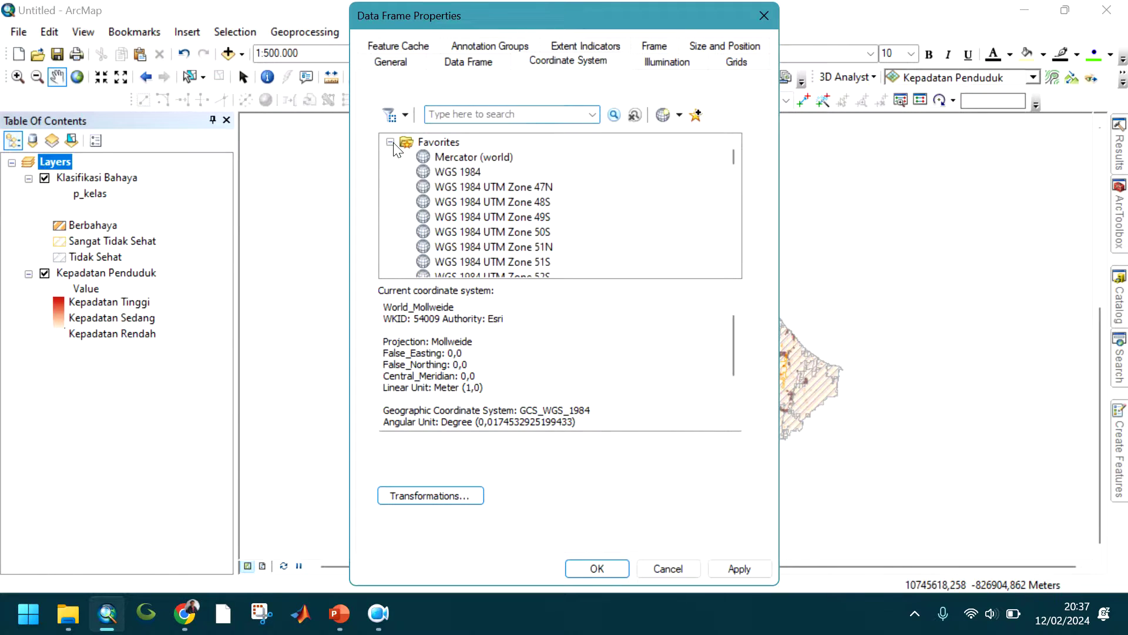
left_click(390, 142)
left_click(391, 172)
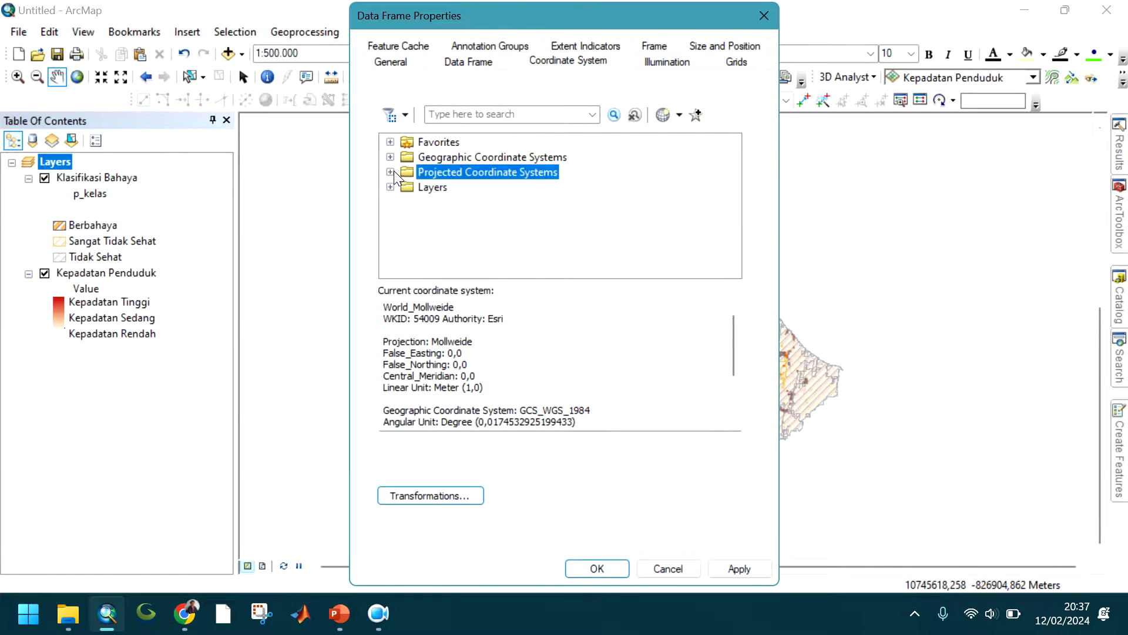
Set the data frame's projected coordinate system to a WGS 1984 UTM zone of the Southern Hemisphere
left_click(390, 171)
scroll(468, 215, "down", 2)
scroll(461, 217, "down", 2)
left_click(407, 187)
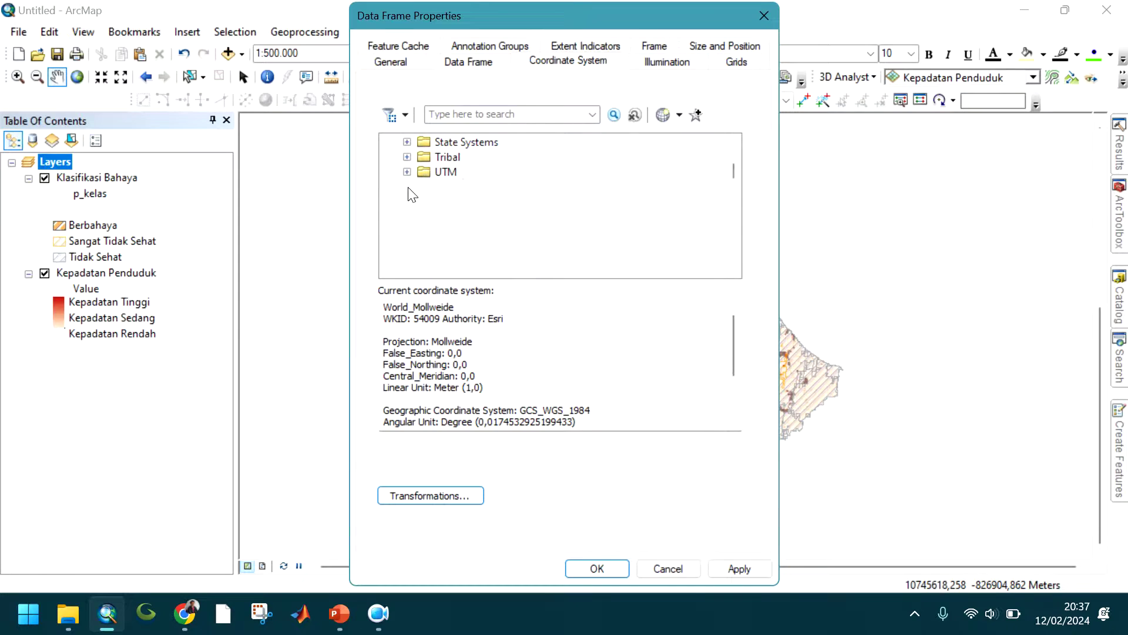
left_click(407, 217)
scroll(473, 250, "down", 3)
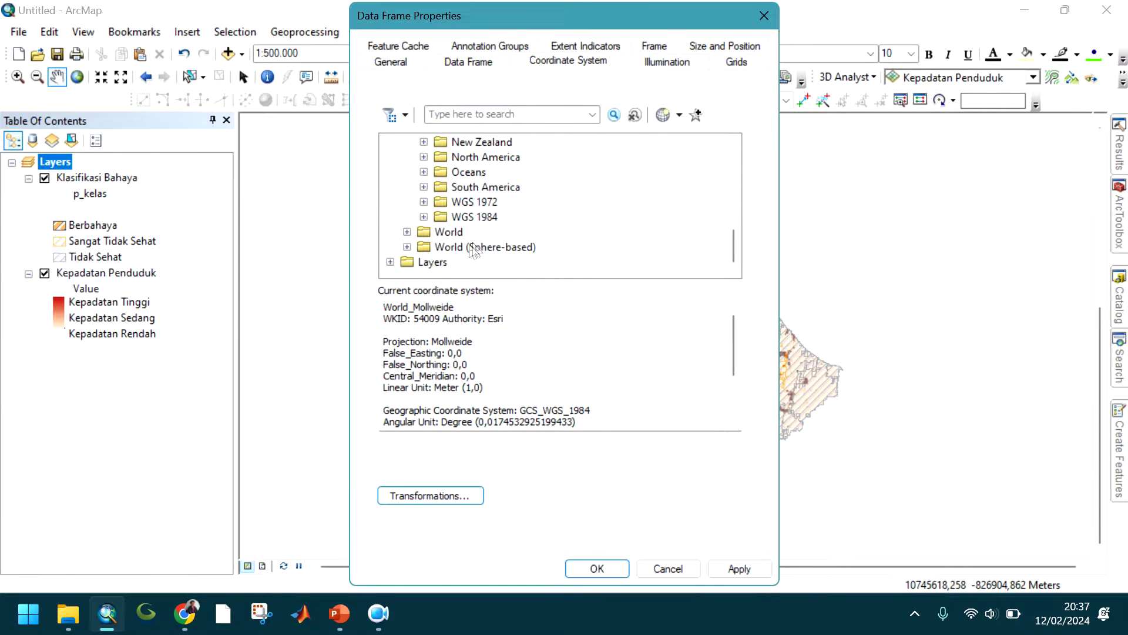
left_click(424, 217)
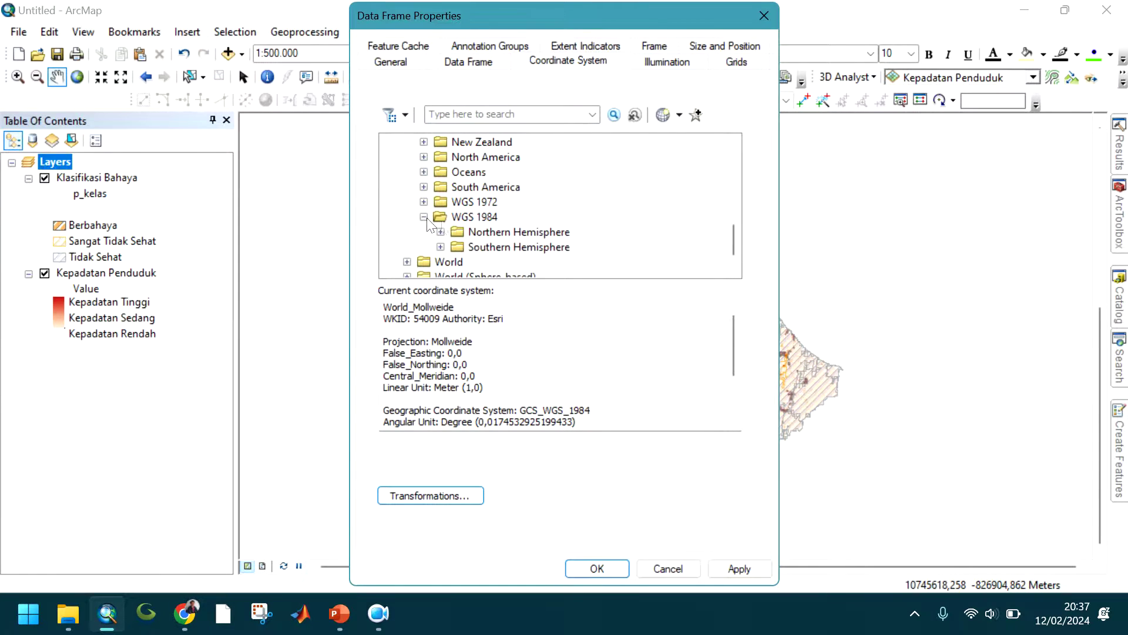
left_click(440, 247)
scroll(488, 247, "down", 8)
scroll(531, 244, "down", 6)
left_click(531, 247)
left_click(597, 567)
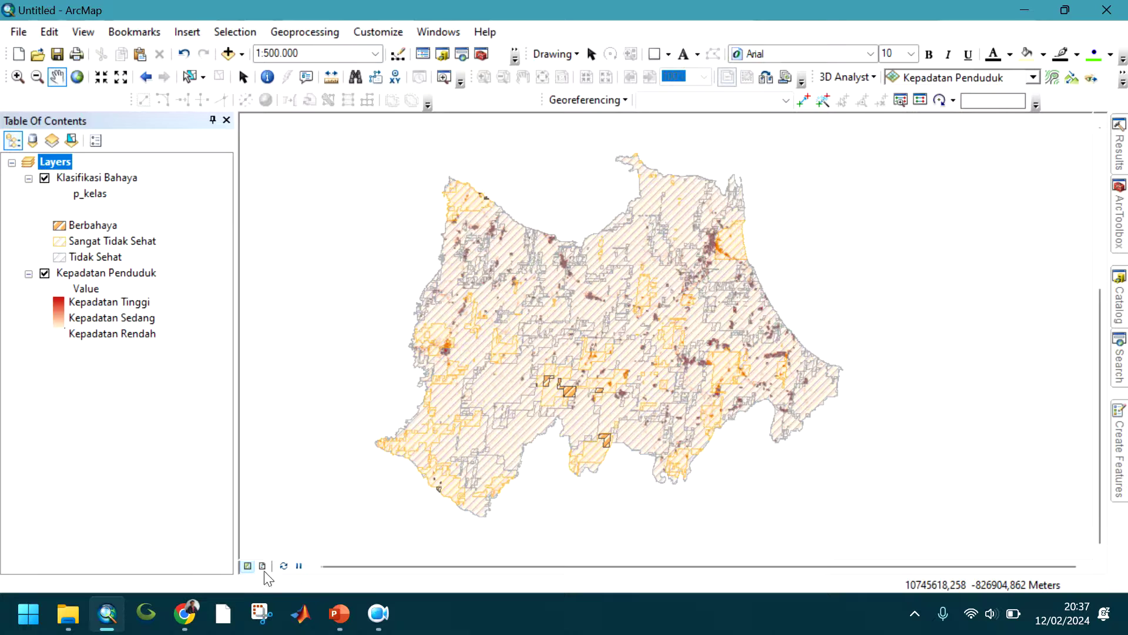
Switch to the page layout and set the map page to A4 in landscape orientation
left_click(263, 566)
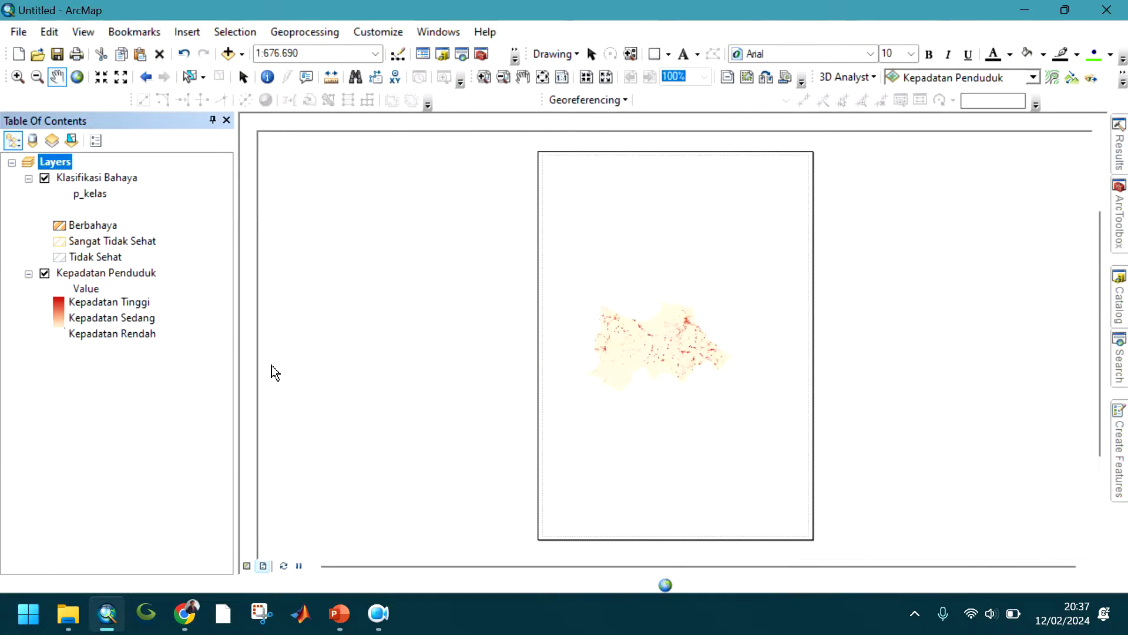
left_click(19, 32)
left_click(90, 241)
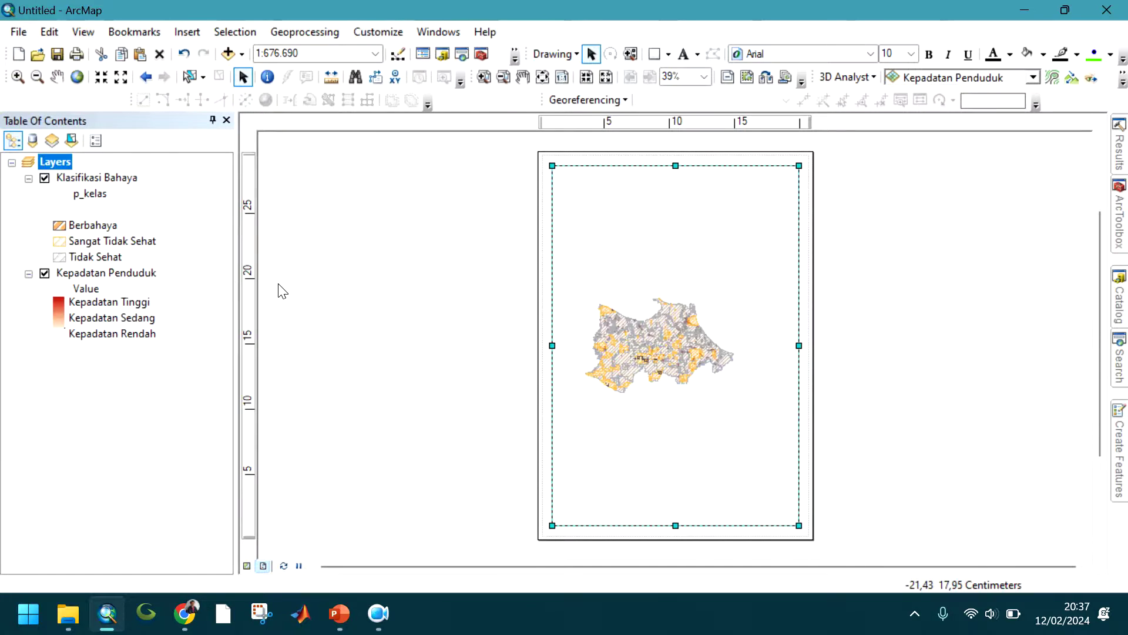
left_click(362, 330)
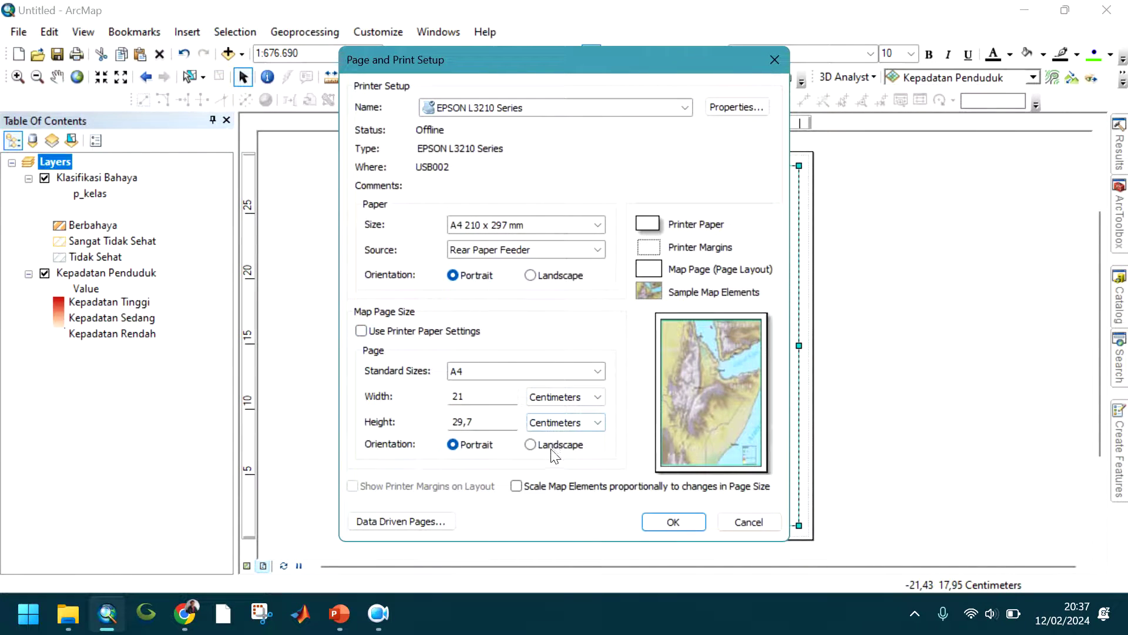
left_click(530, 445)
left_click(597, 371)
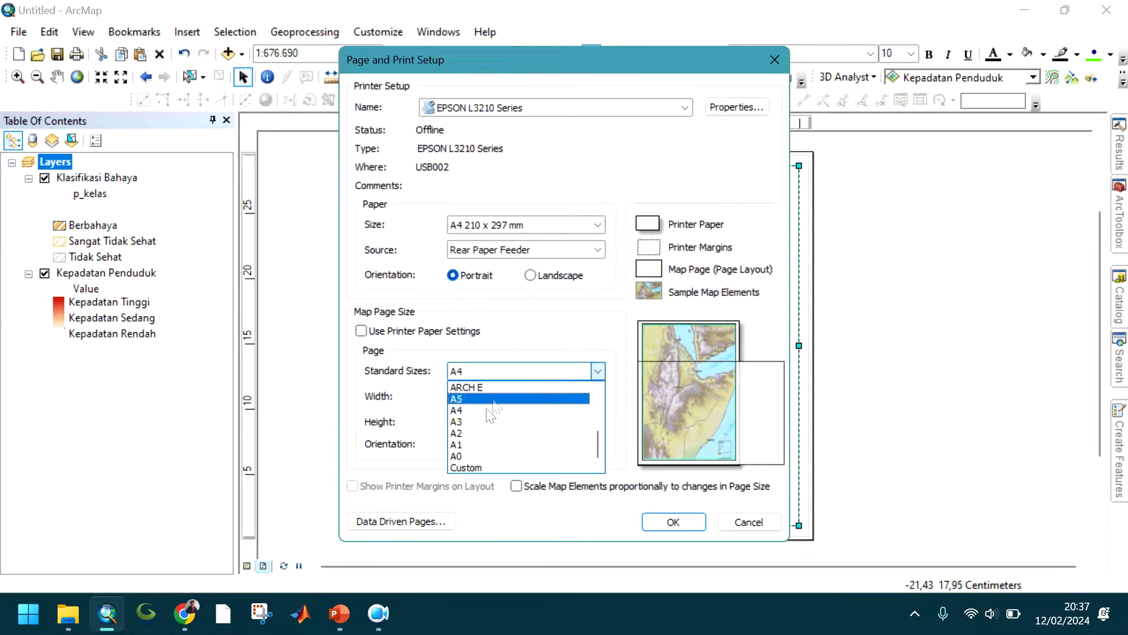
left_click(471, 411)
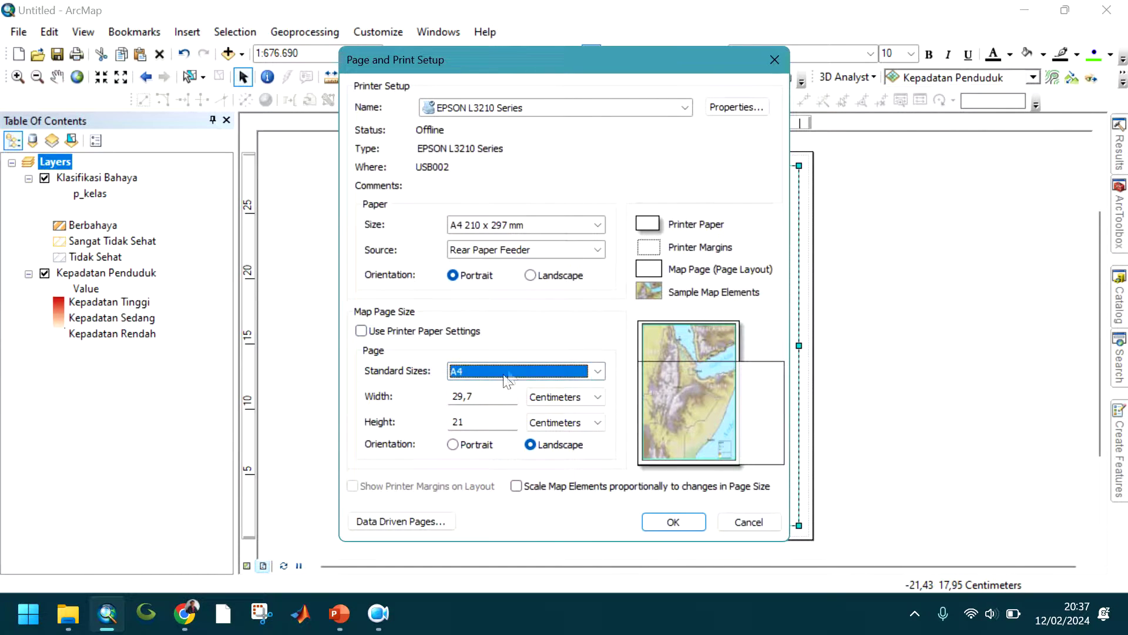
left_click(673, 522)
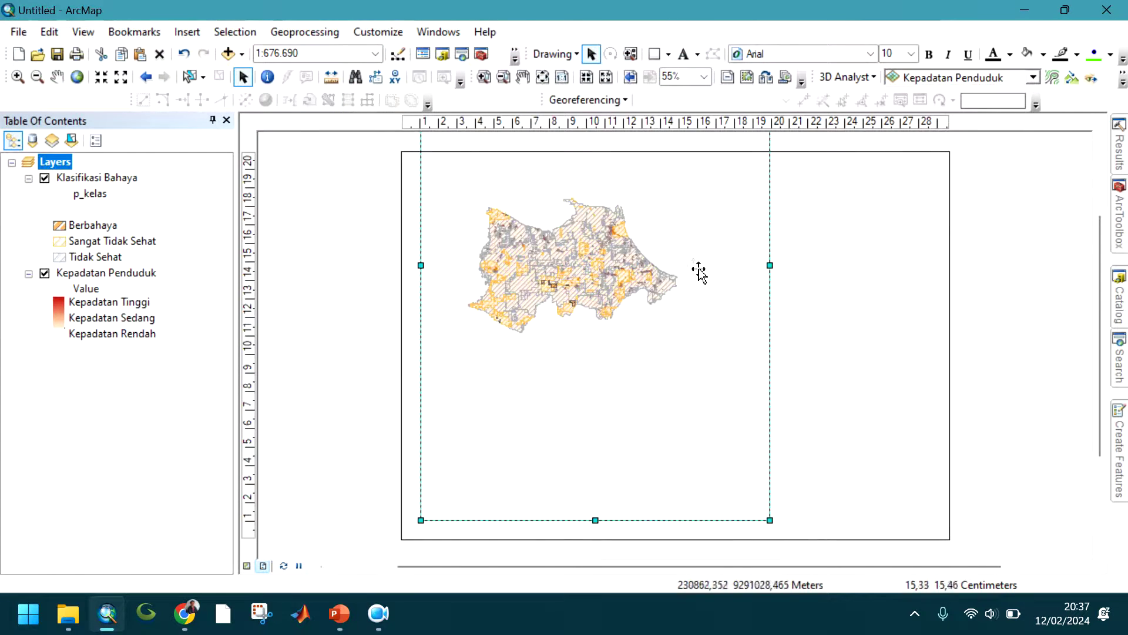
Resize the data frame to fit the height of the landscape page and widen it to about 21 cm
scroll(622, 242, "up", 5)
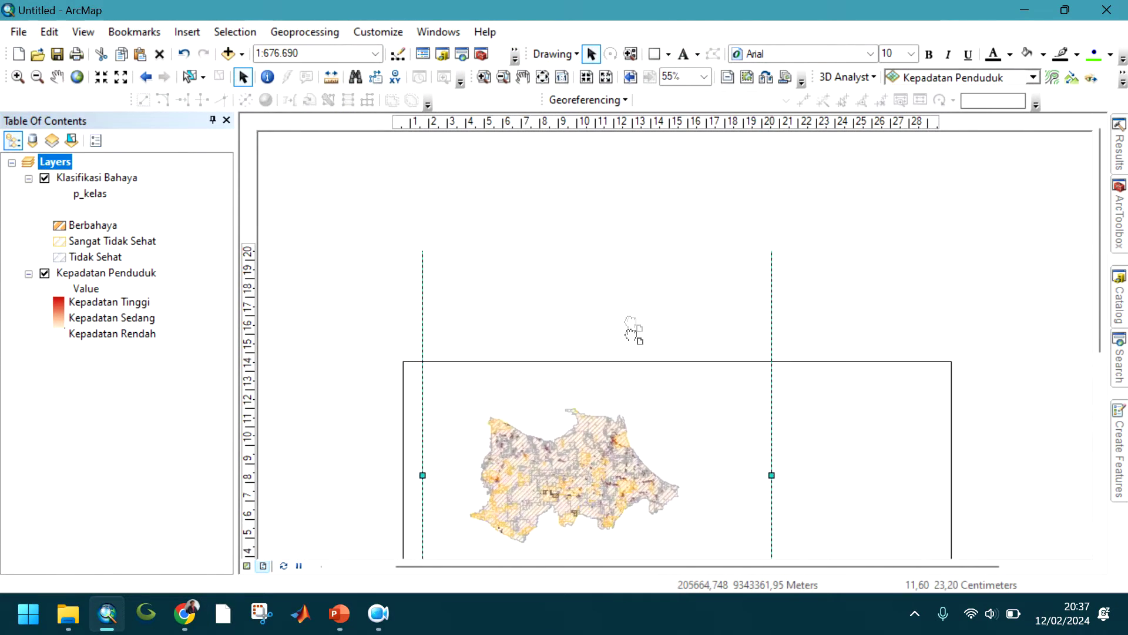
left_click_drag(599, 227, 613, 394)
scroll(698, 466, "down", 10)
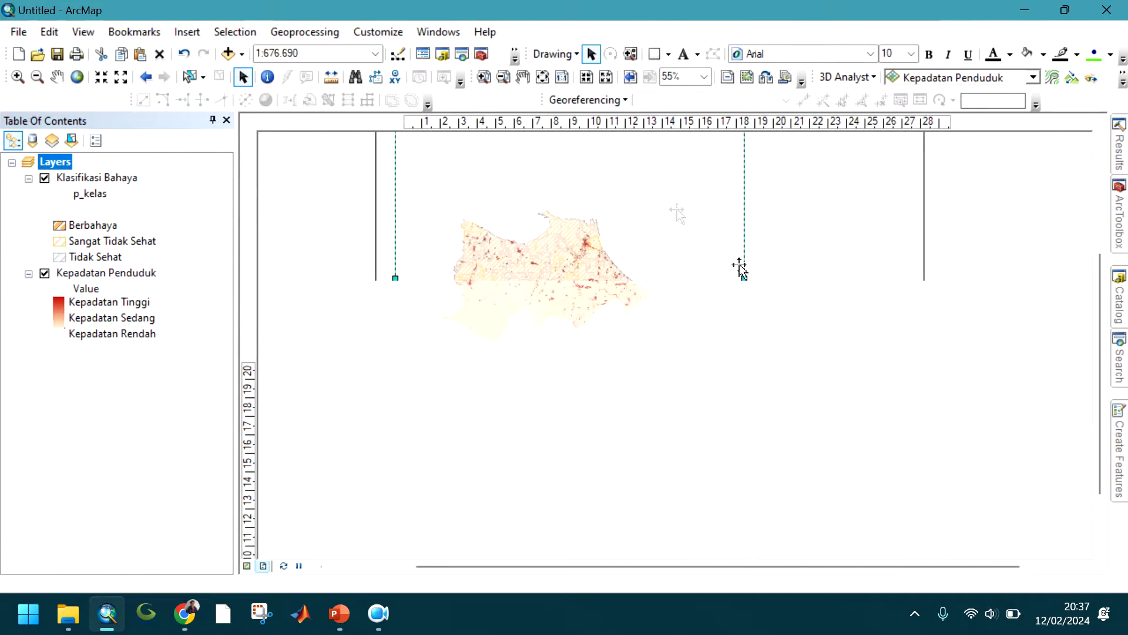
left_click_drag(745, 279, 794, 296)
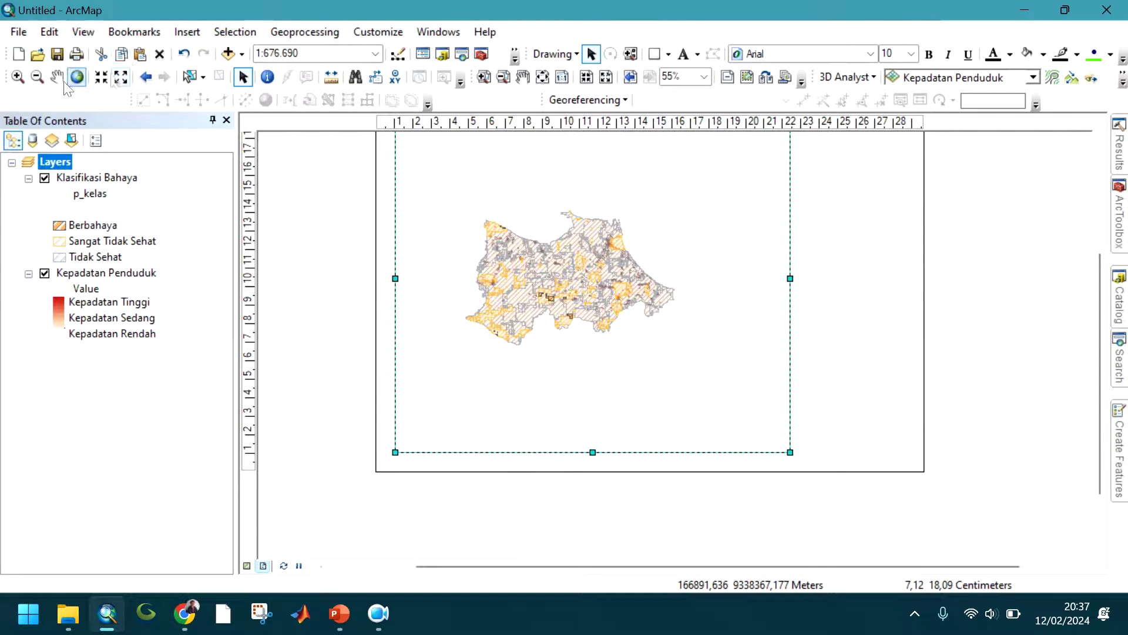
Zoom the map in on the regency within the data frame and set the map scale to 1:350.000
left_click(18, 76)
left_click_drag(466, 209, 684, 350)
left_click(282, 54)
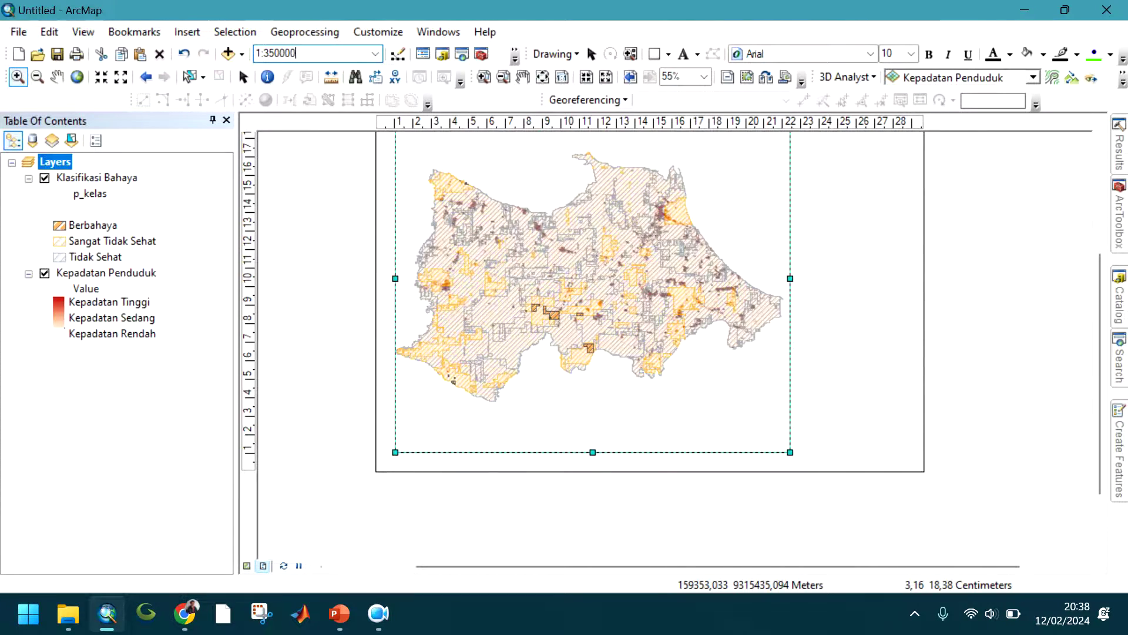
type("1:350000")
key("Return")
scroll(427, 382, "up", 2)
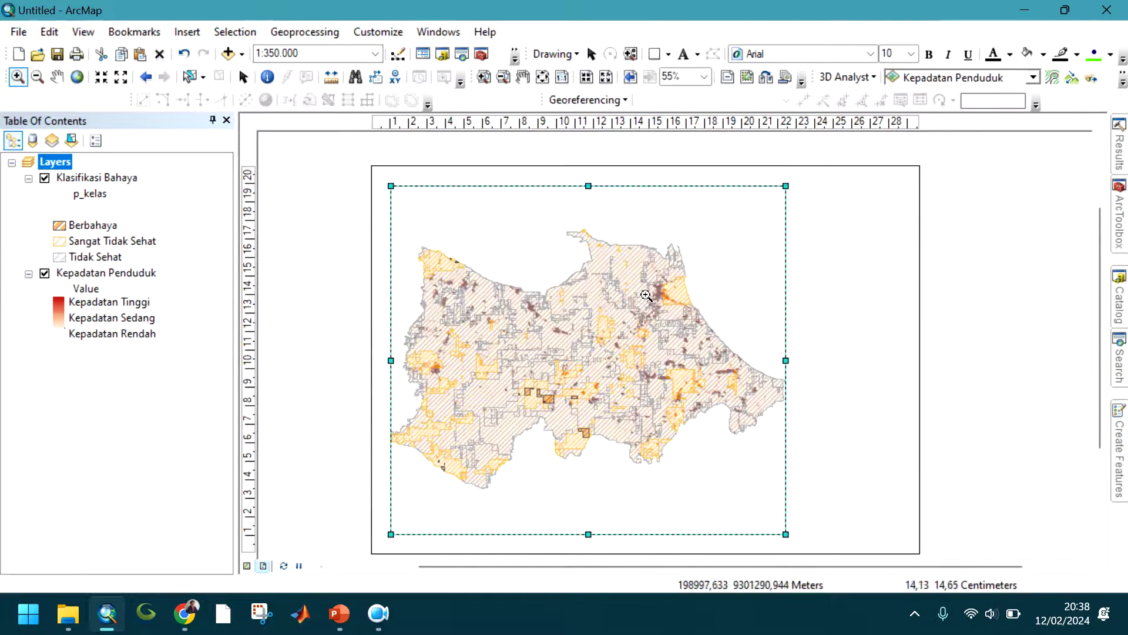
Enlarge the data frame slightly on all sides to about 22 by 19.5 cm so the whole regency fits inside
left_click(243, 77)
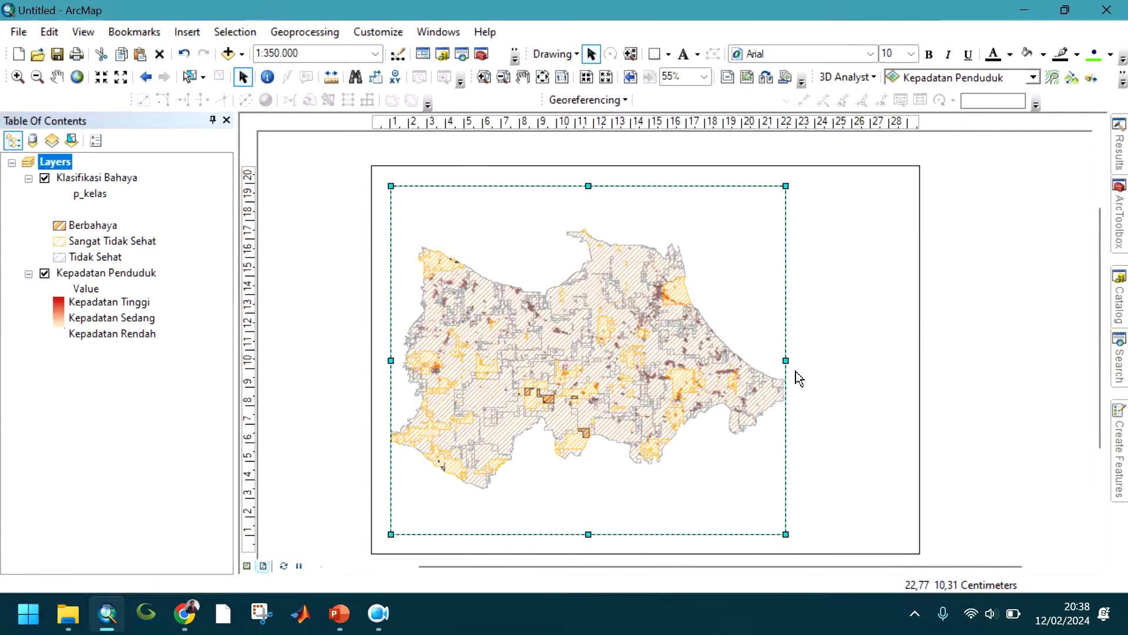
left_click_drag(788, 365, 801, 374)
left_click_drag(593, 185, 605, 194)
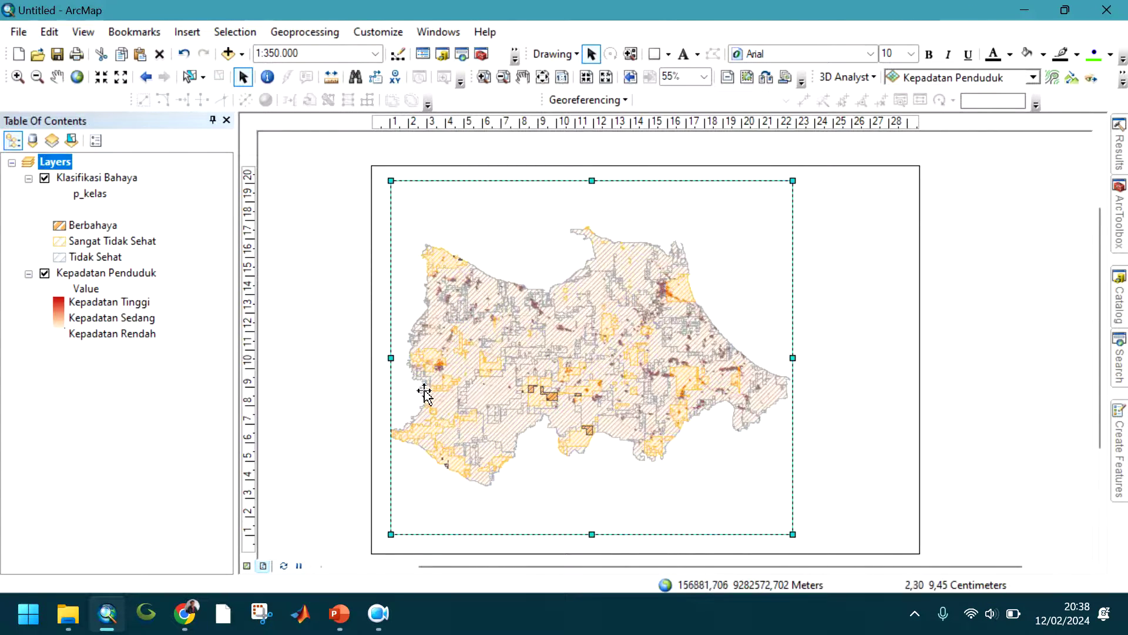
left_click_drag(401, 362, 399, 362)
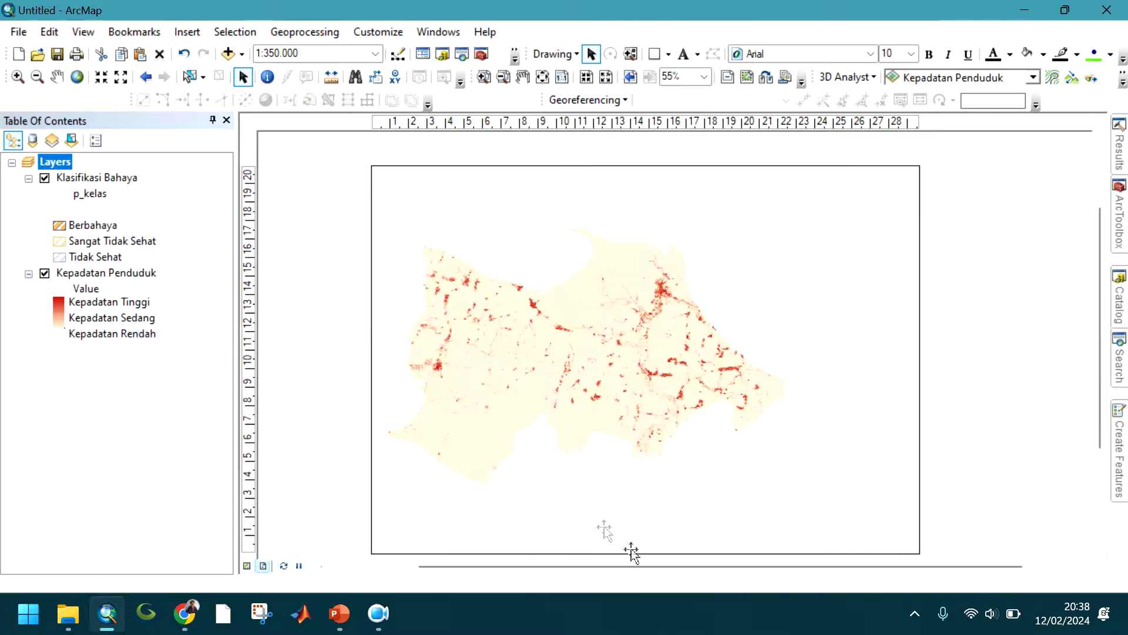
left_click_drag(598, 544, 601, 550)
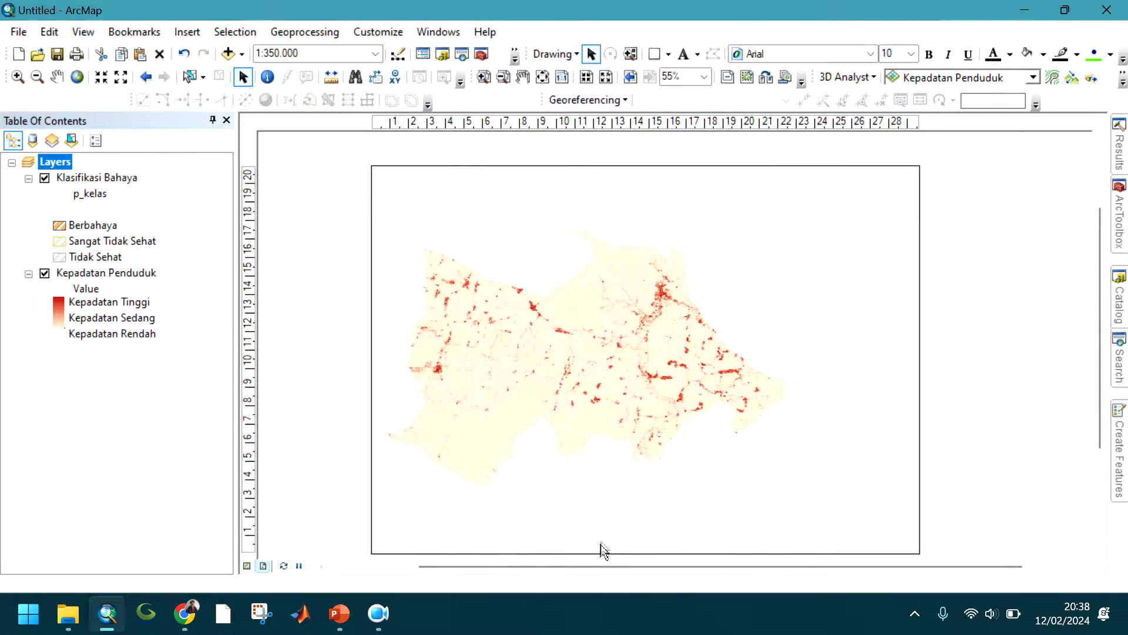
Shift the map slightly upward inside the enlarged data frame so the regency sits fully within it
left_click(56, 77)
left_click_drag(614, 401, 616, 388)
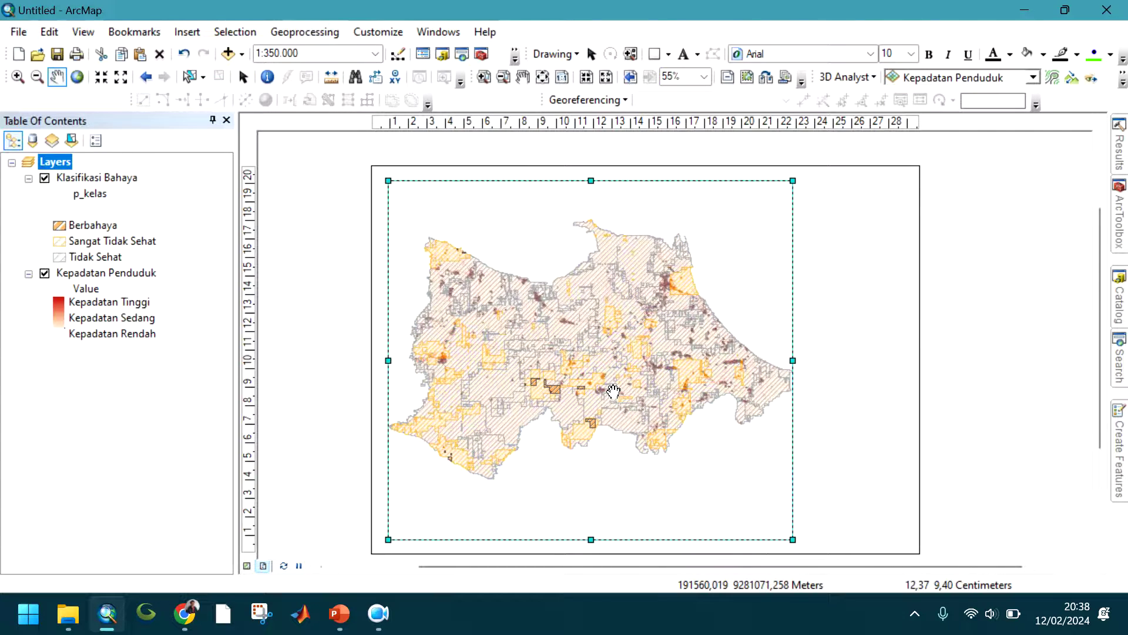
left_click(527, 81)
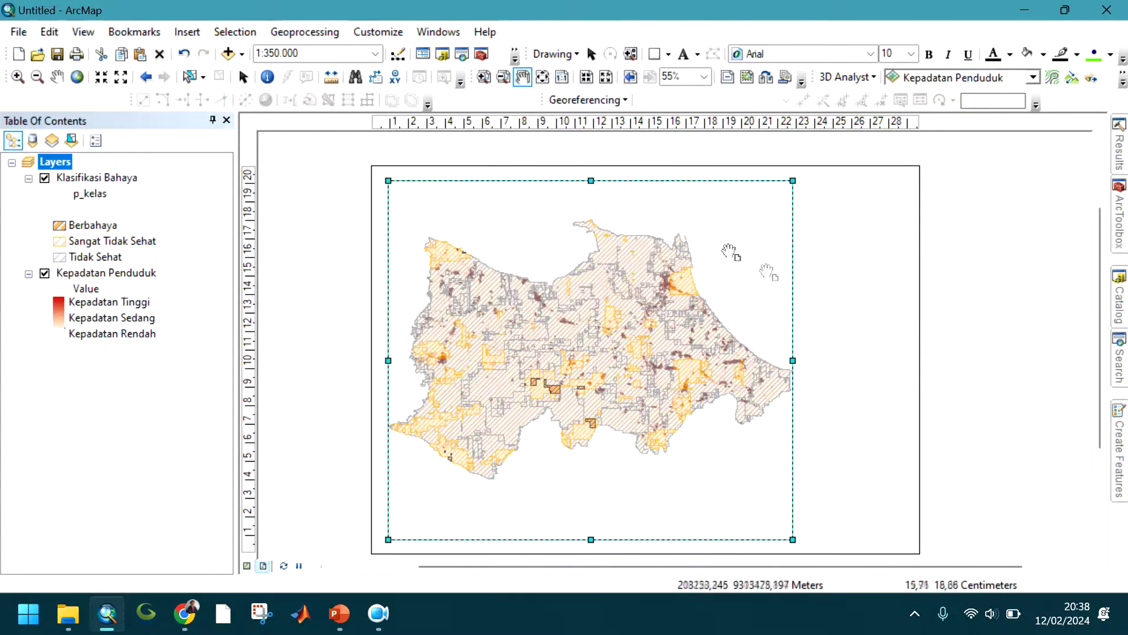
mouse_move(770, 270)
left_mouse_down()
mouse_move(697, 295)
mouse_move(713, 247)
mouse_move(762, 266)
mouse_move(765, 255)
left_mouse_up()
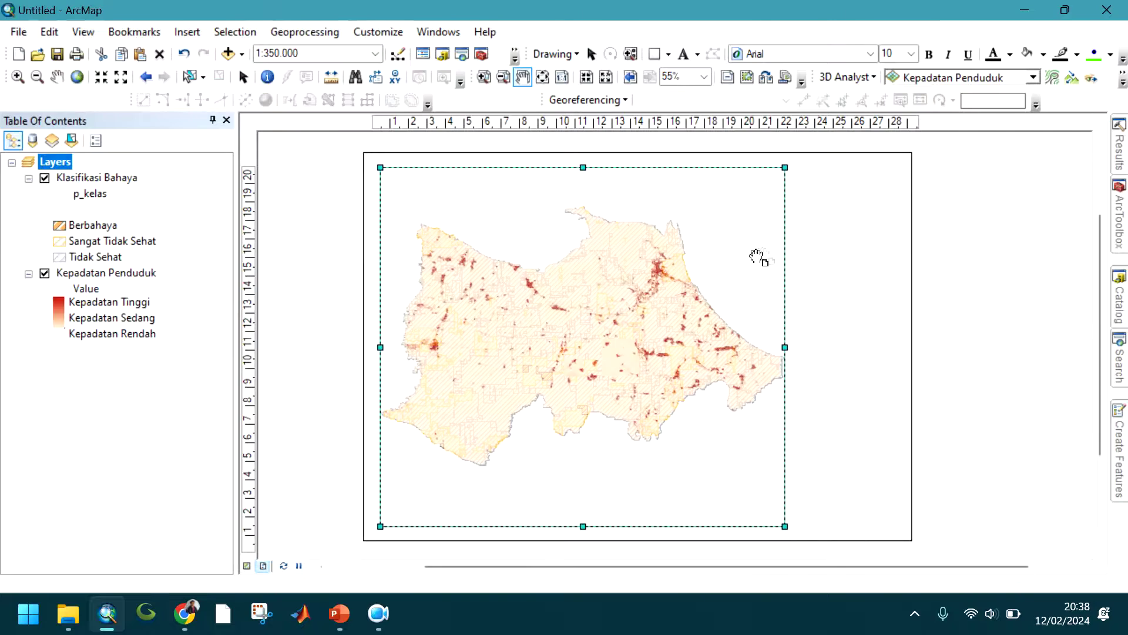
Add a measured grid with tick marks and labels to the data frame, keeping the data frame's coordinate system
left_click(243, 77)
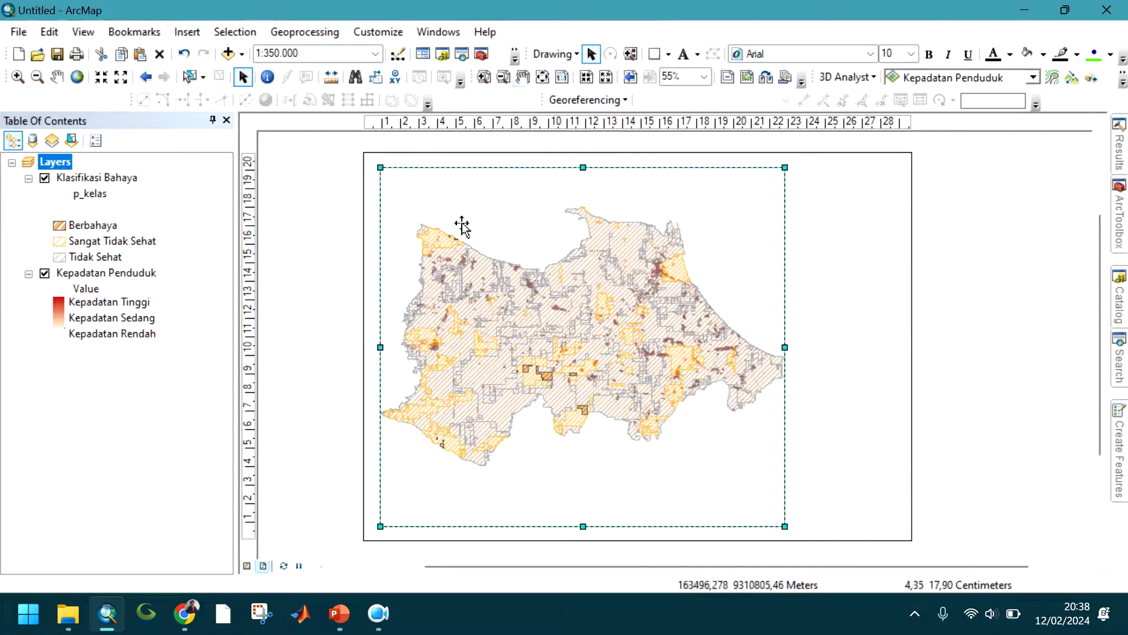
right_click(436, 186)
left_click(484, 505)
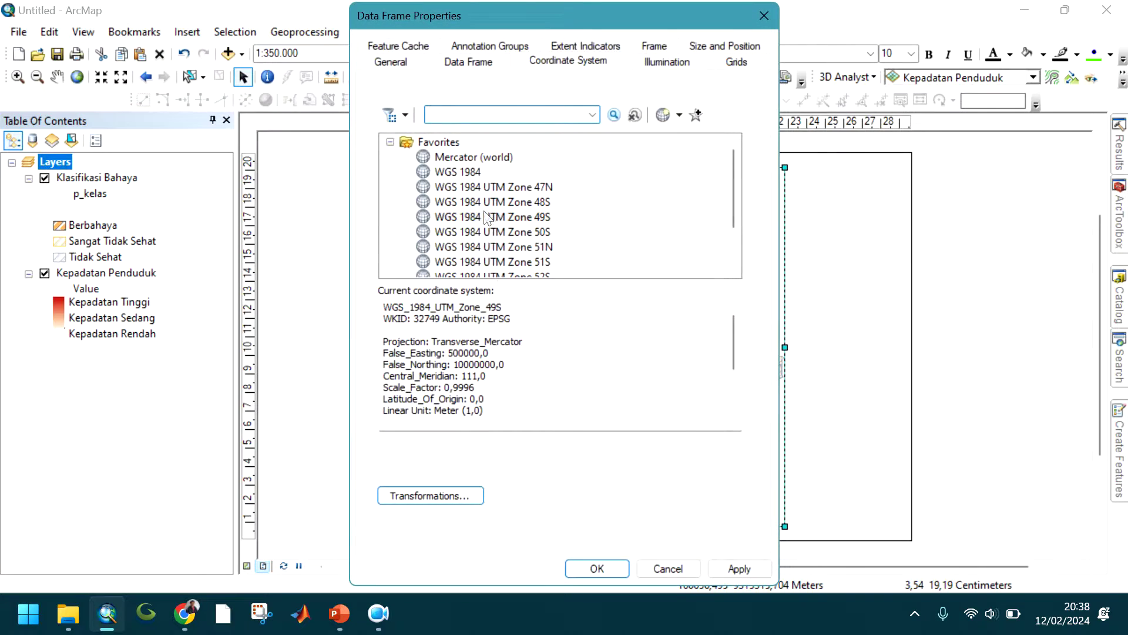
left_click(736, 63)
left_click(662, 118)
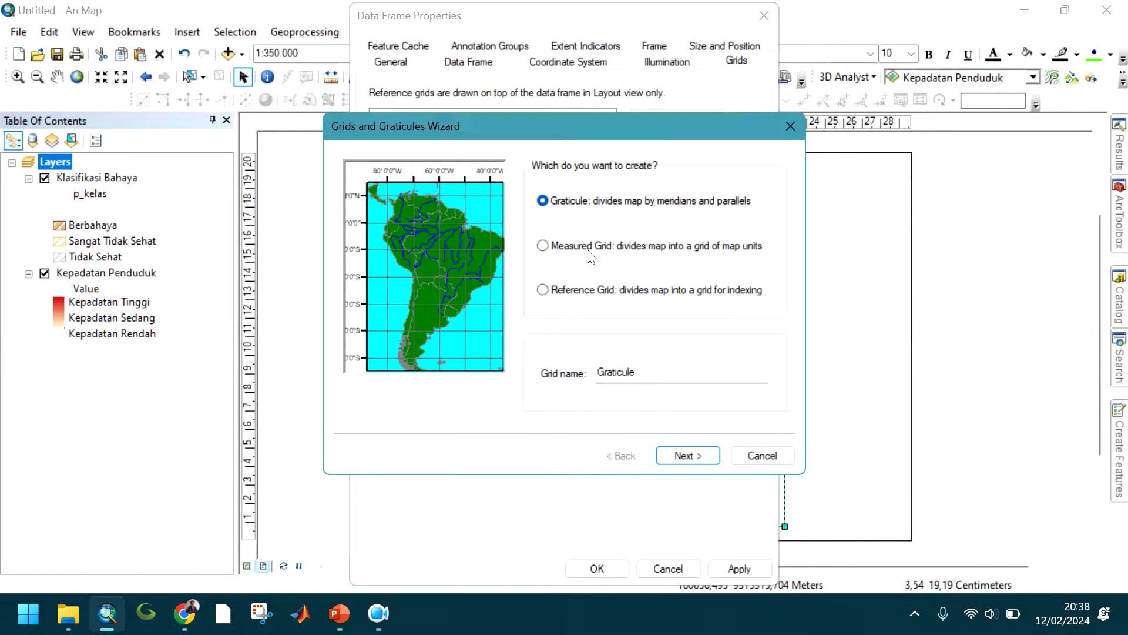
left_click(585, 248)
left_click(688, 457)
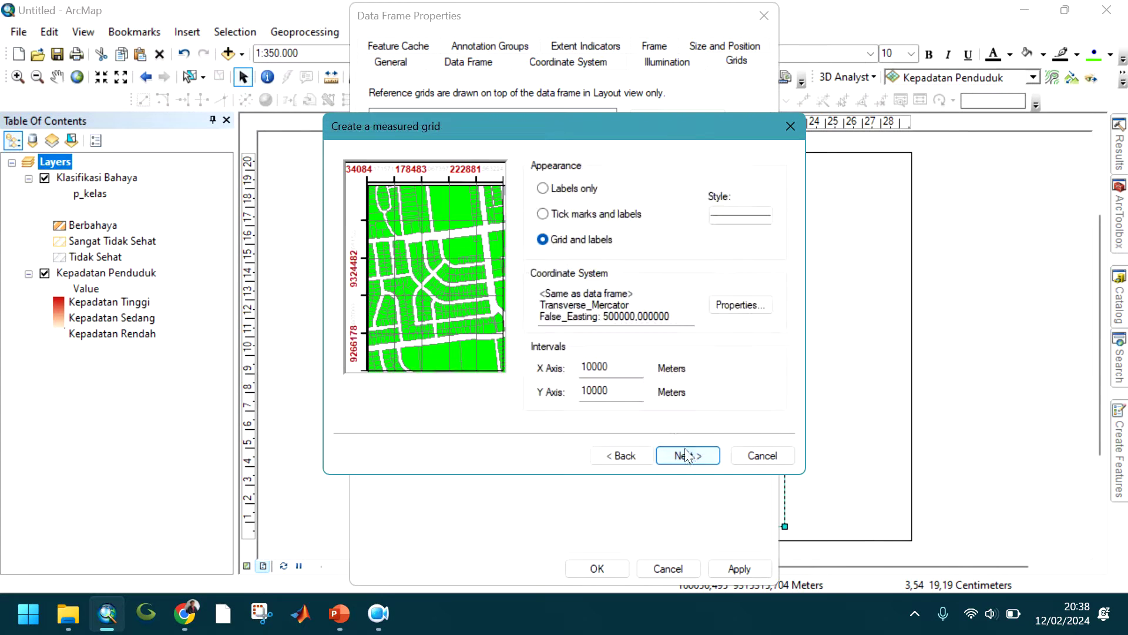
left_click(569, 215)
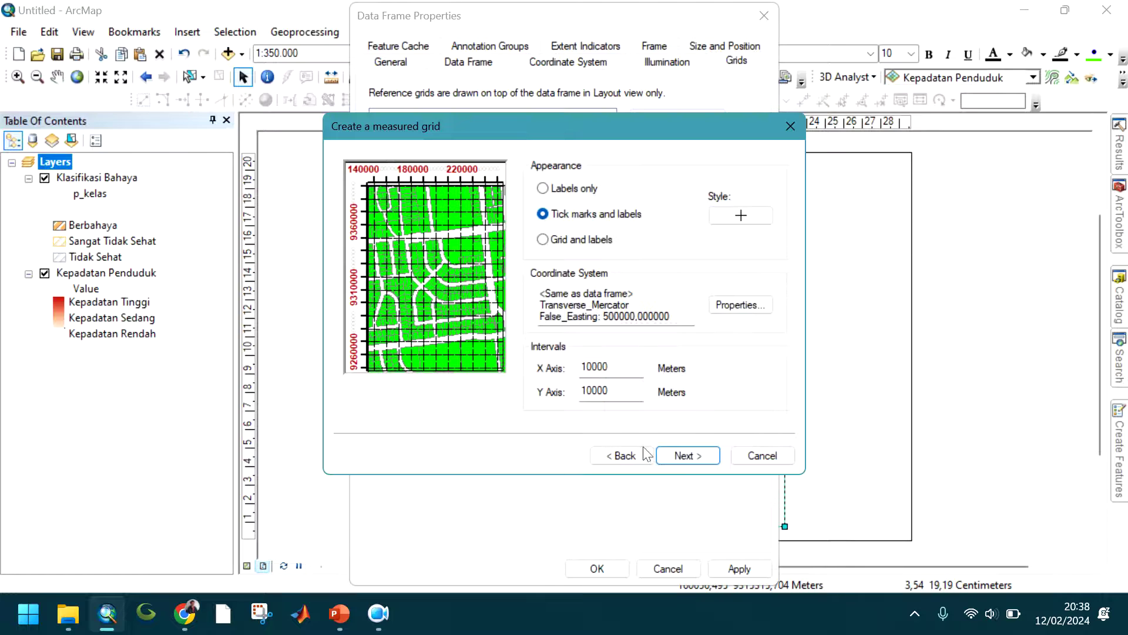
left_click(682, 457)
left_click(685, 458)
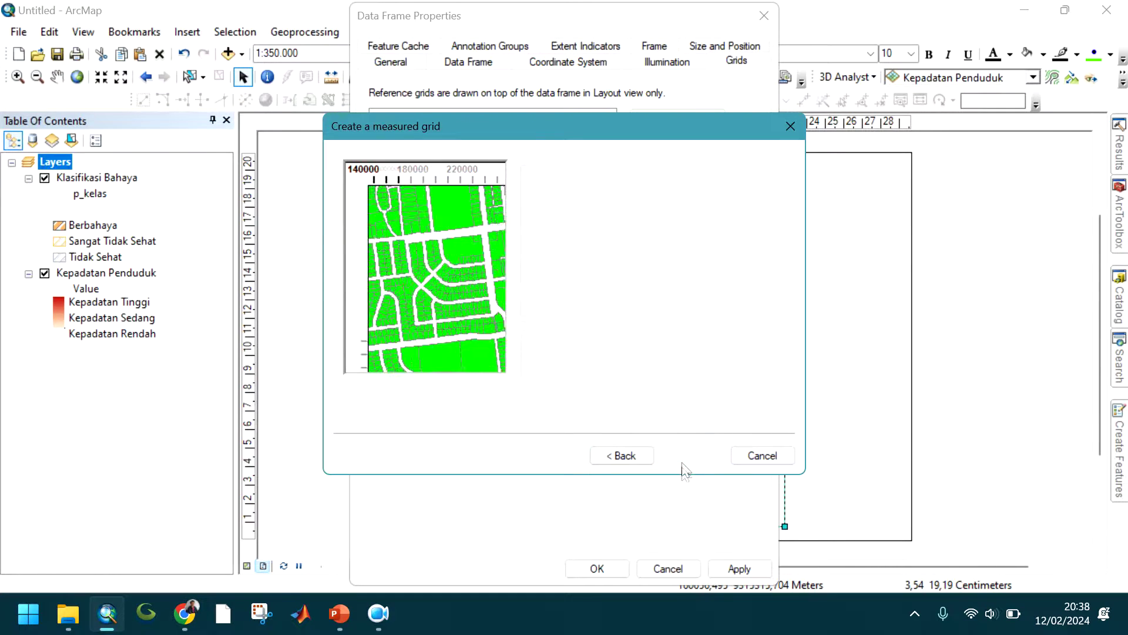
left_click(689, 457)
left_click(612, 570)
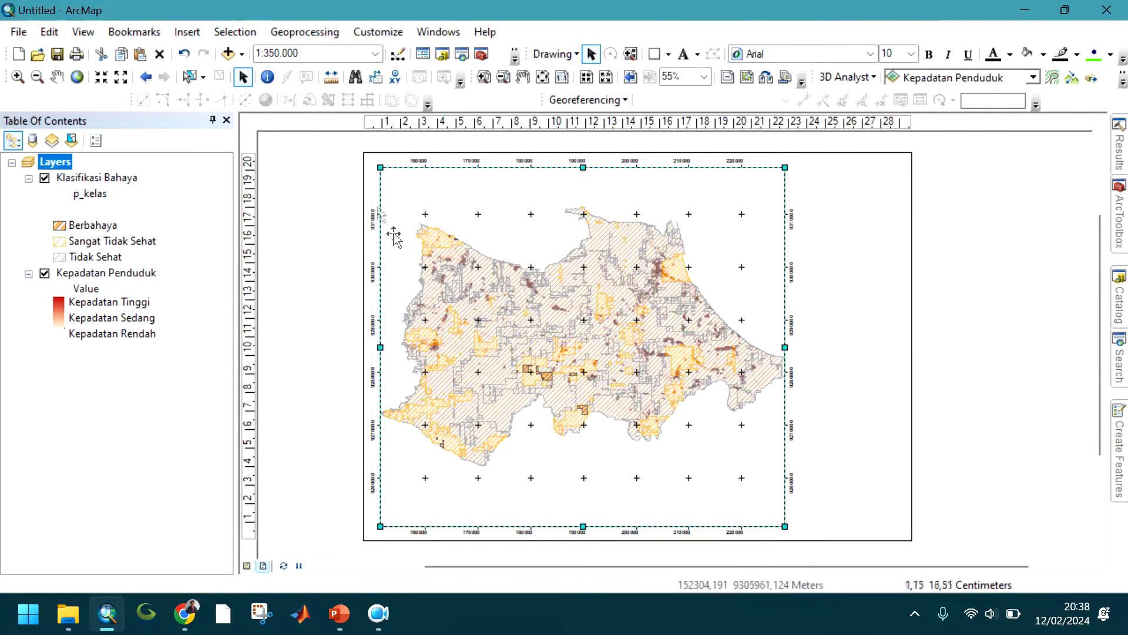
Set the measured grid's X and Y axis intervals to 20000 meters and apply the change
right_click(386, 190)
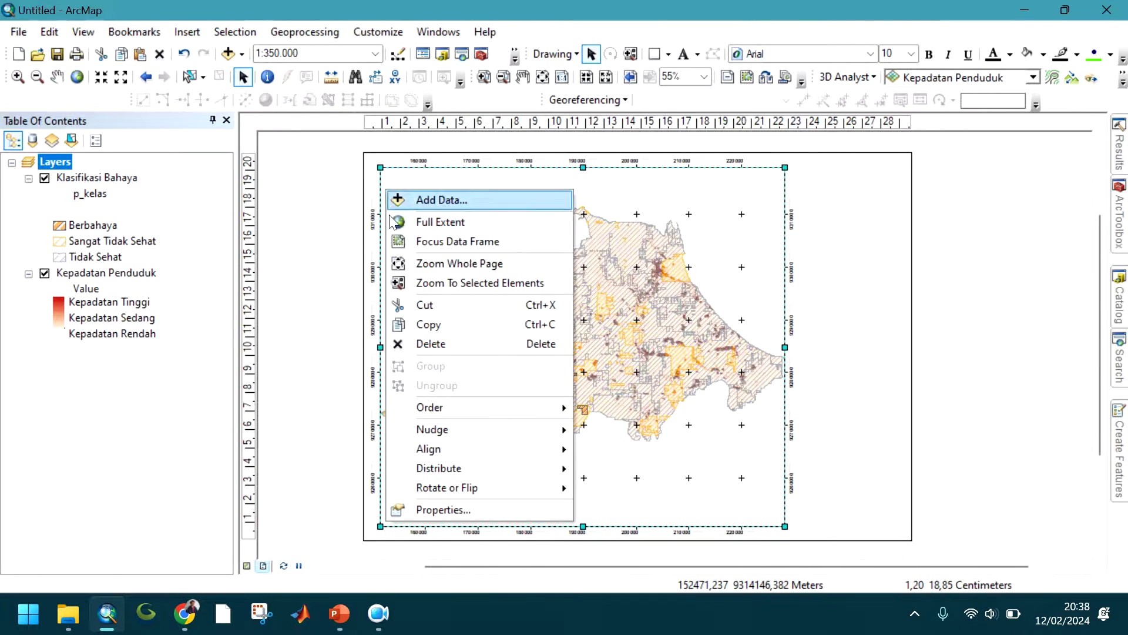
left_click(453, 511)
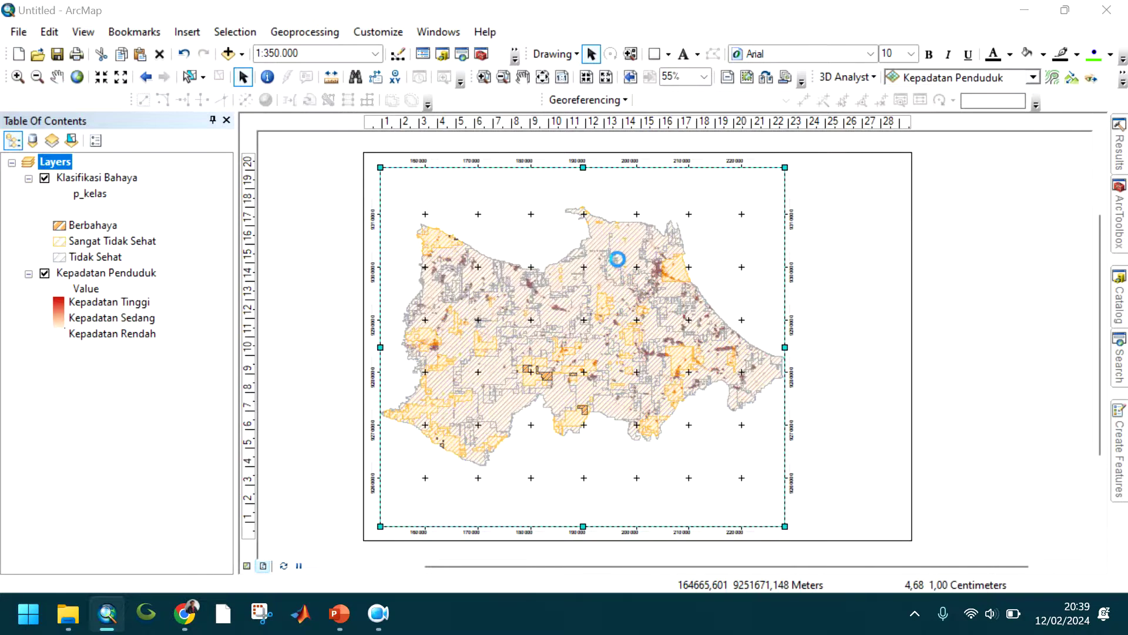
left_click_drag(615, 30, 398, 40)
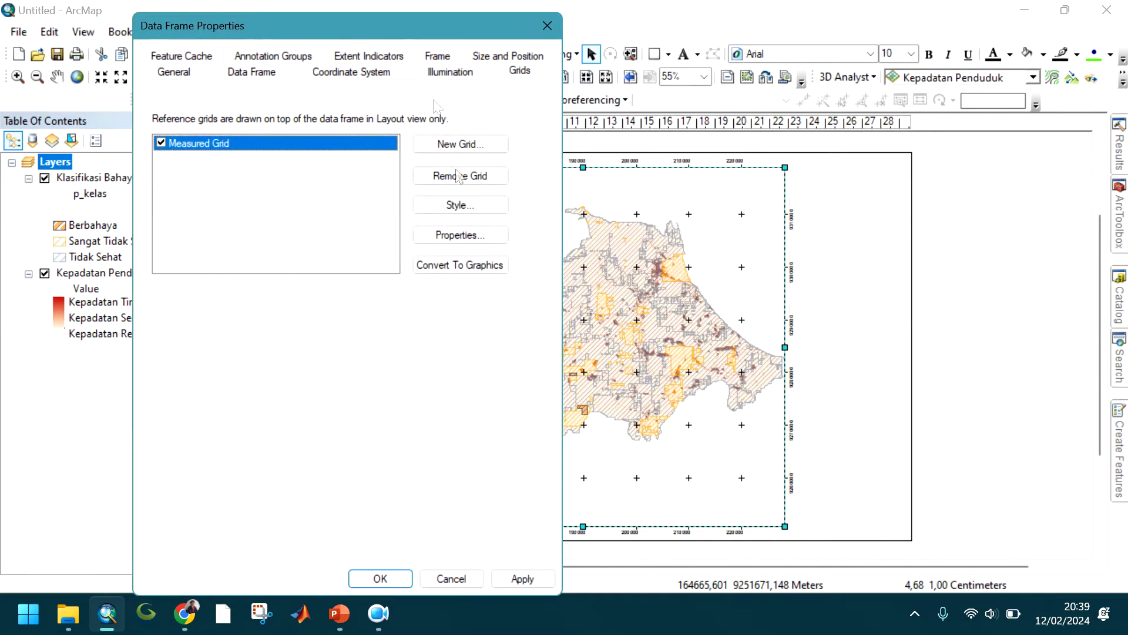
left_click(464, 235)
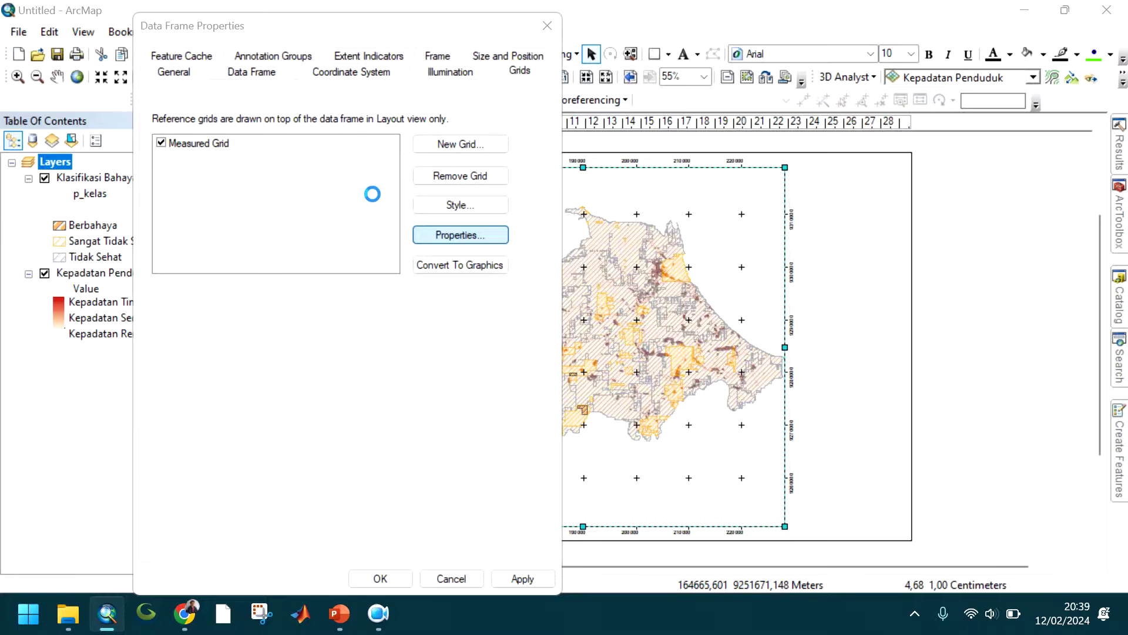
left_click(353, 113)
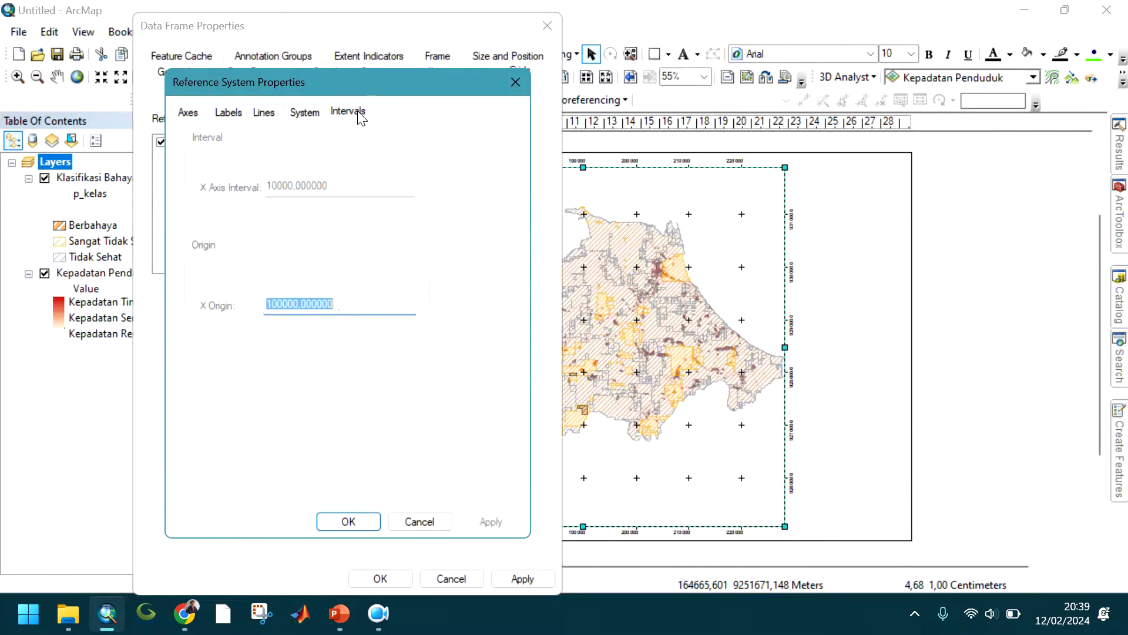
left_click_drag(269, 187, 261, 190)
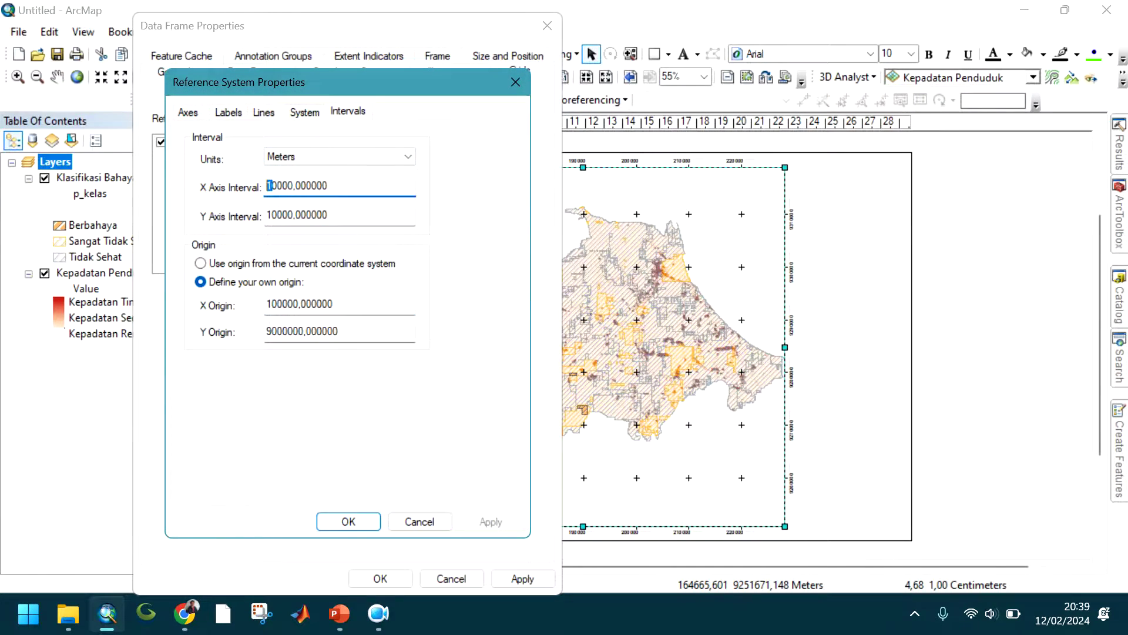
type("2")
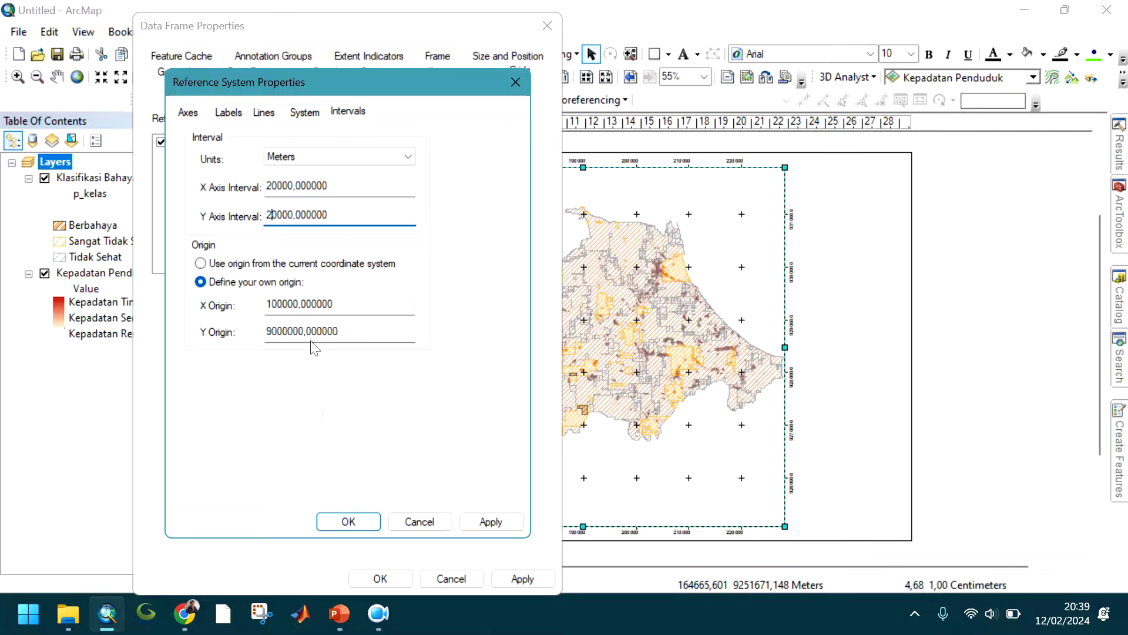
left_click(352, 522)
left_click(521, 578)
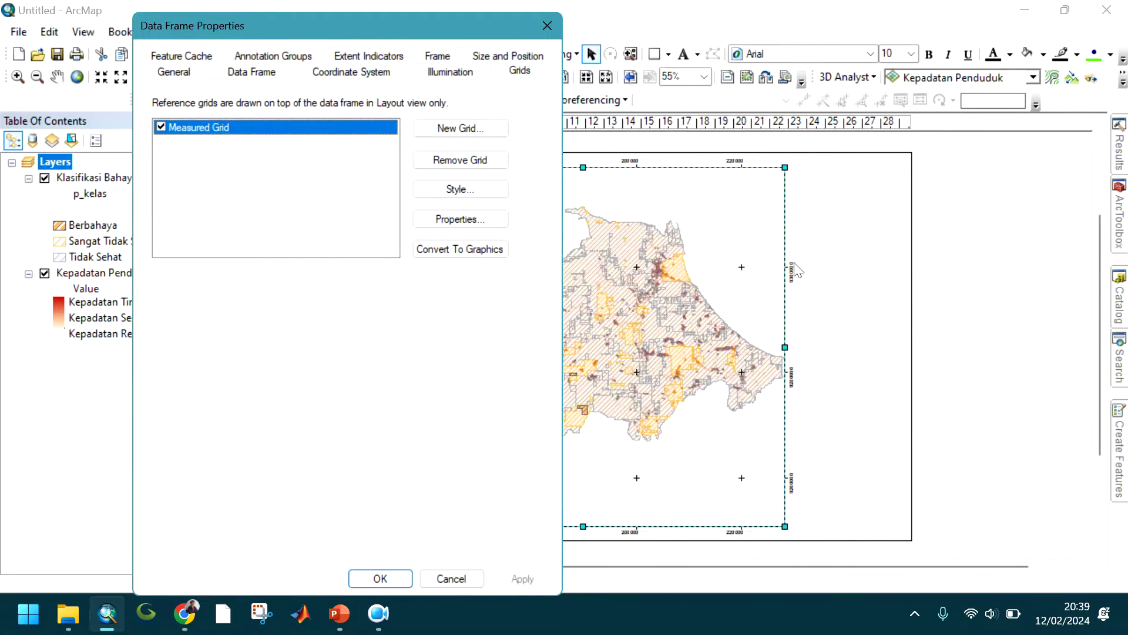
Remove the decimal places from the measured grid's coordinate labels through their number format and apply the change
left_click(460, 218)
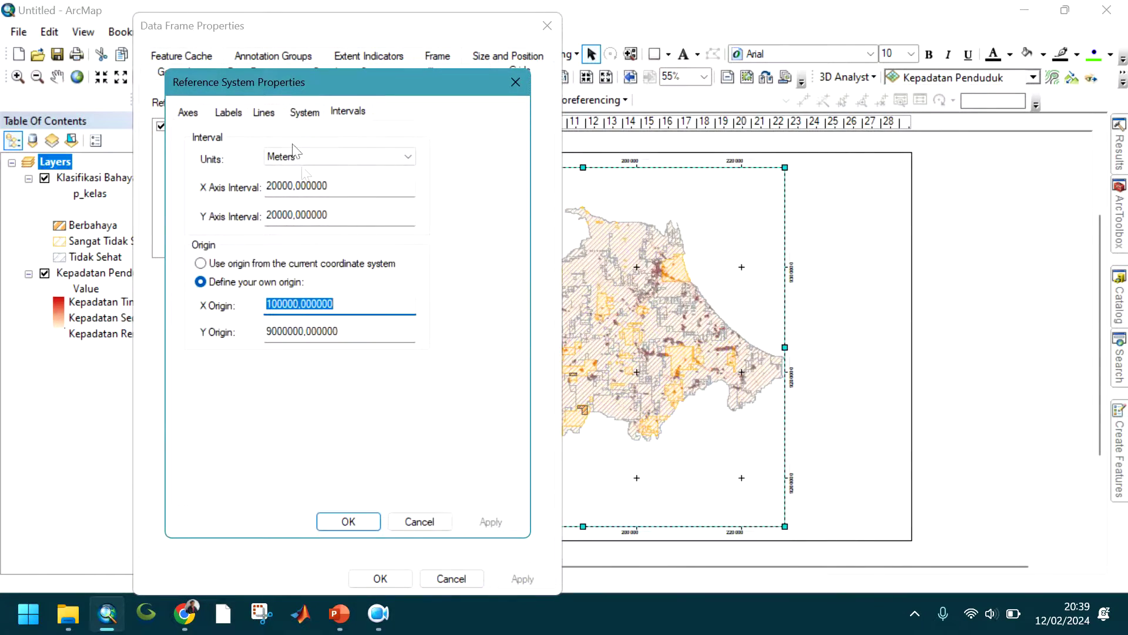
left_click(241, 114)
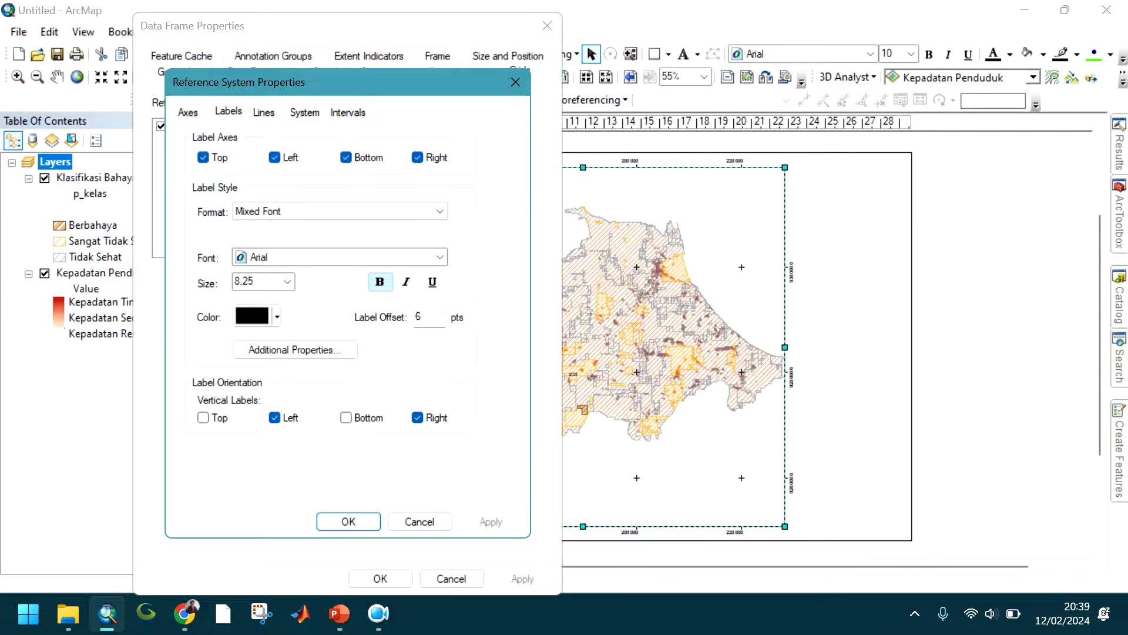
left_click(312, 351)
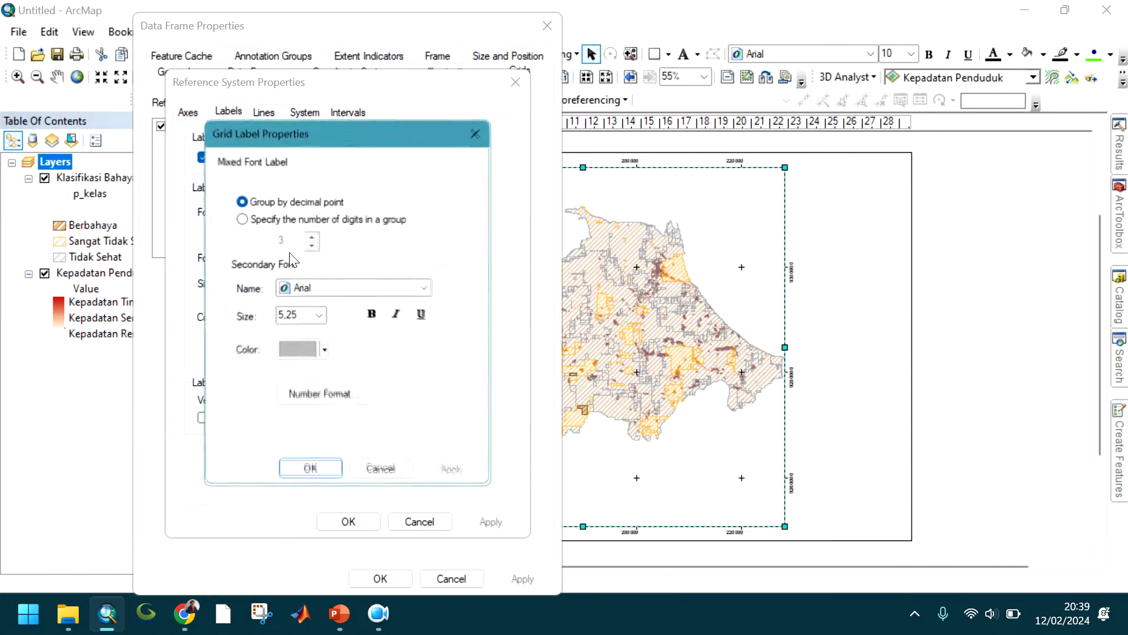
left_click(325, 397)
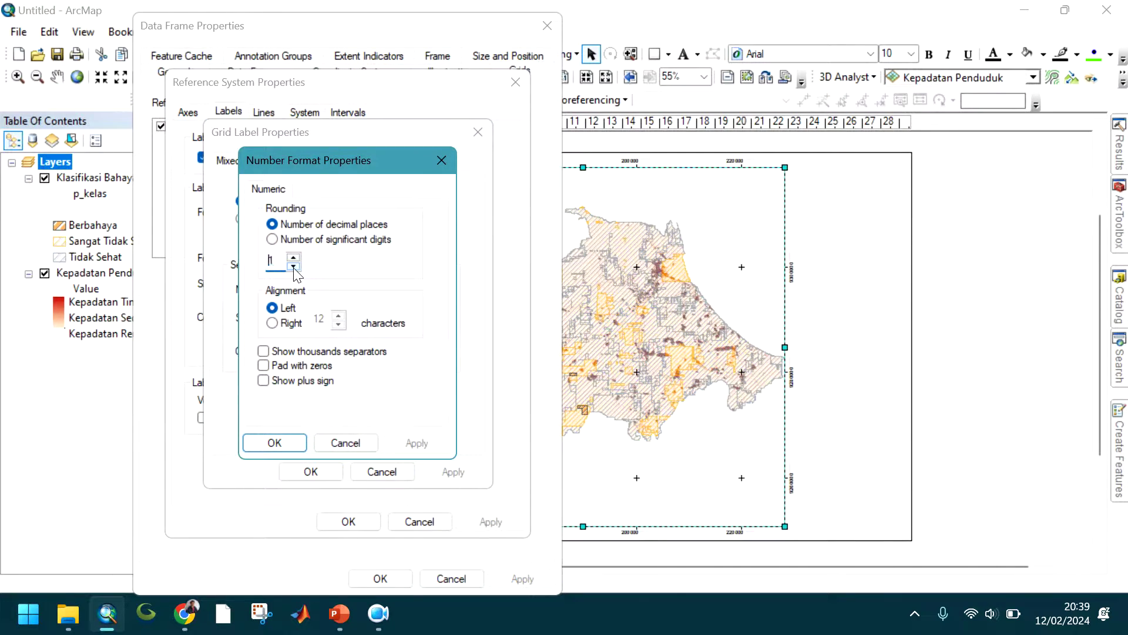
left_click(298, 445)
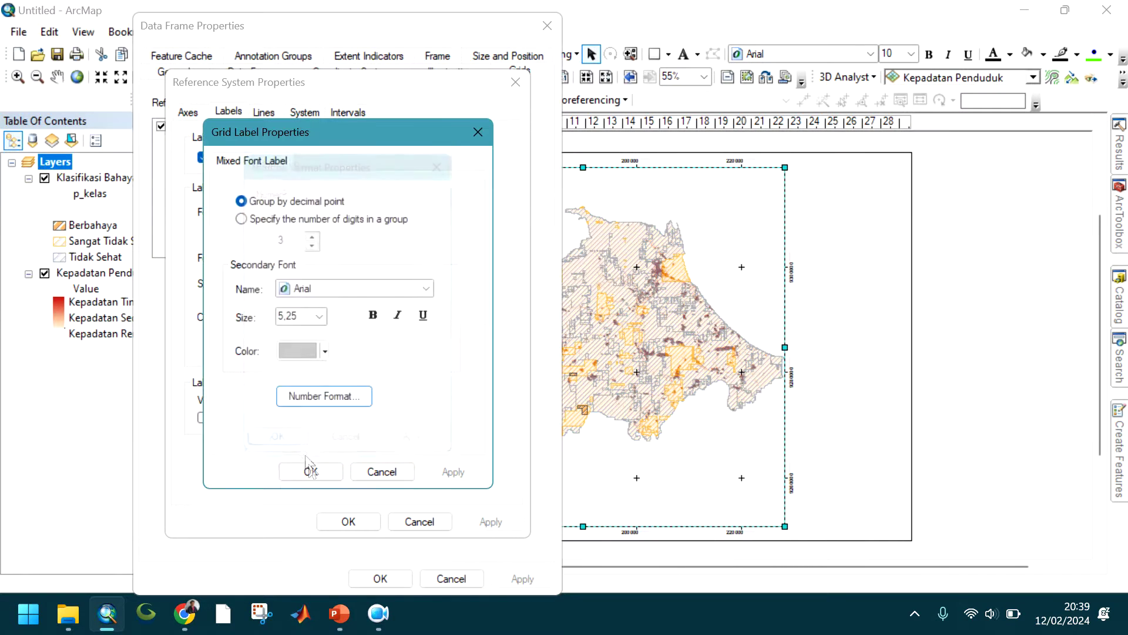
left_click(310, 470)
left_click(369, 523)
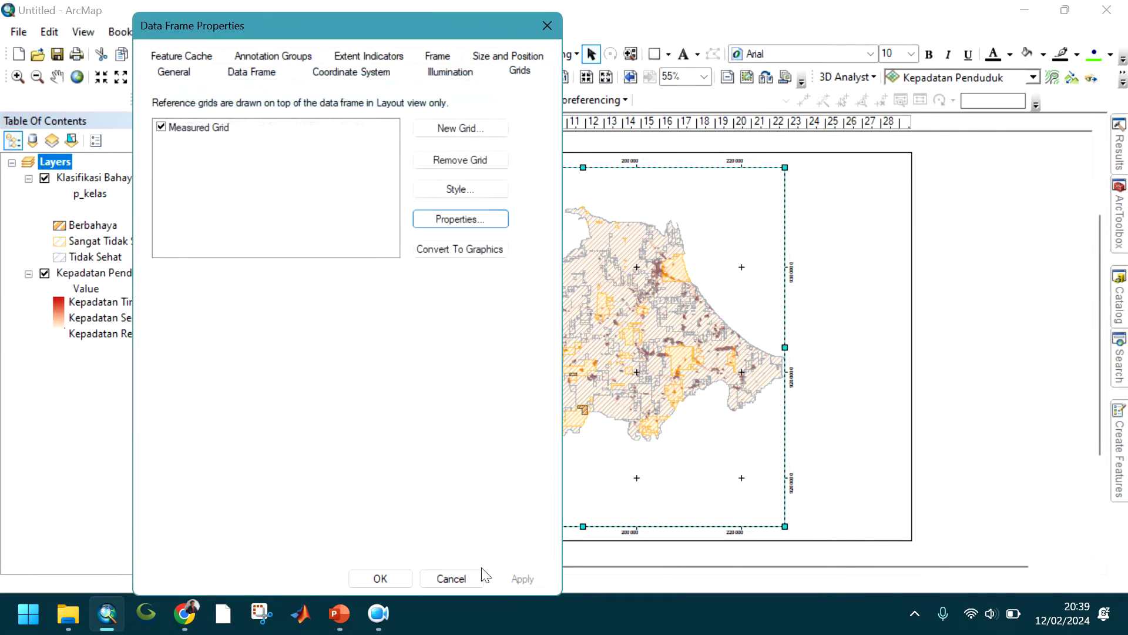
left_click(521, 578)
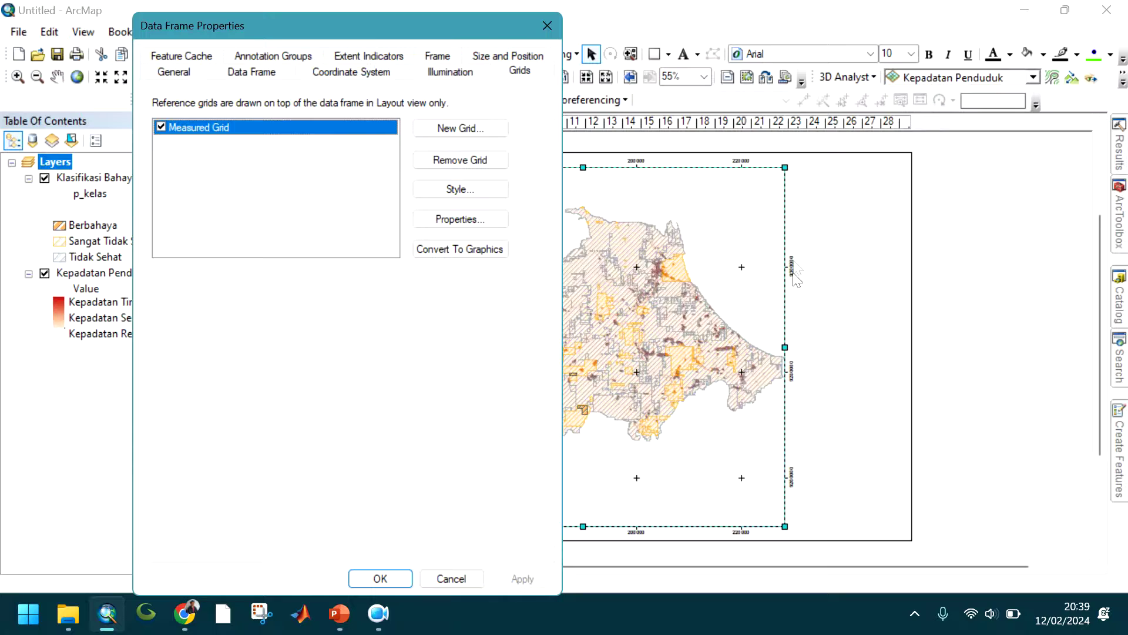
left_click(396, 576)
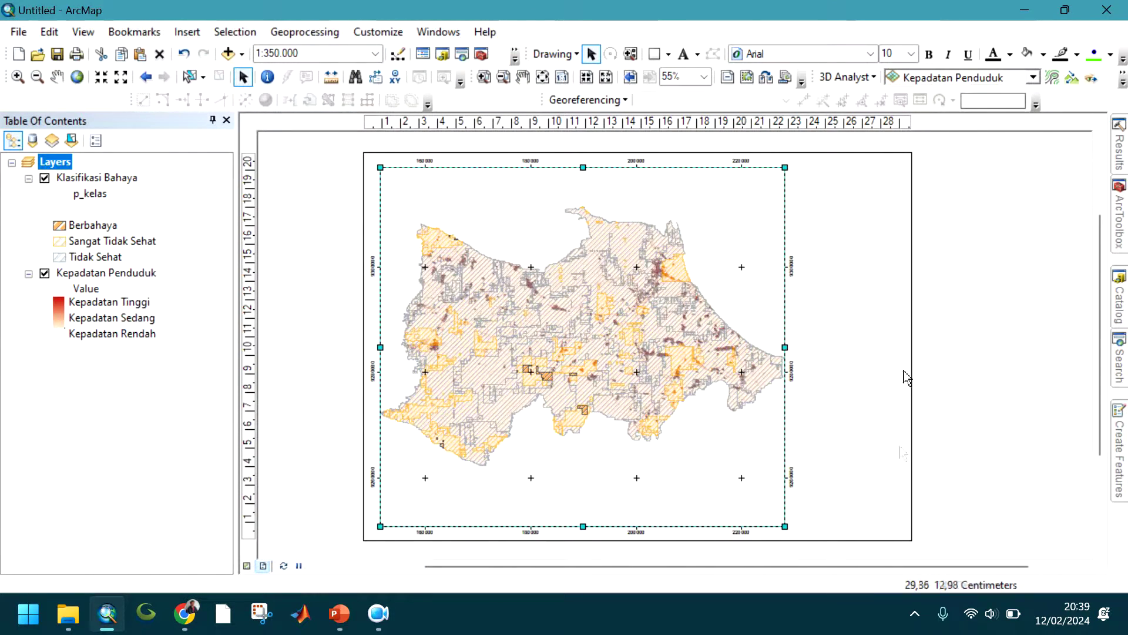
Draw a tall rectangle about 5.8 by 20.7 cm in the empty page area beside the map and set its fill to No Color
left_click(654, 54)
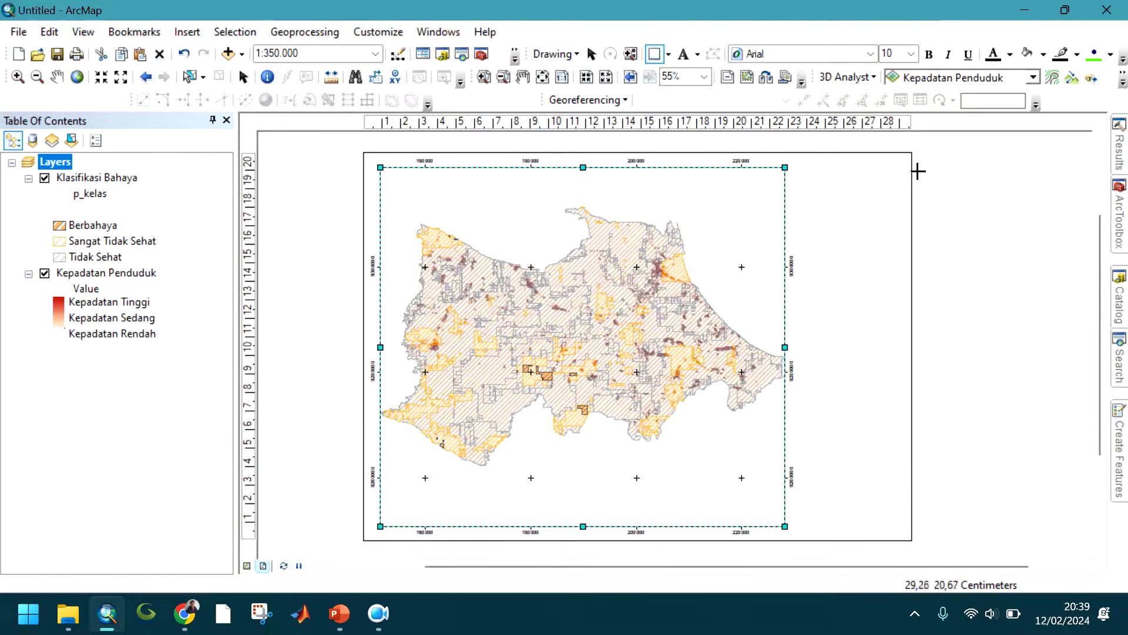
left_click_drag(922, 170, 813, 550)
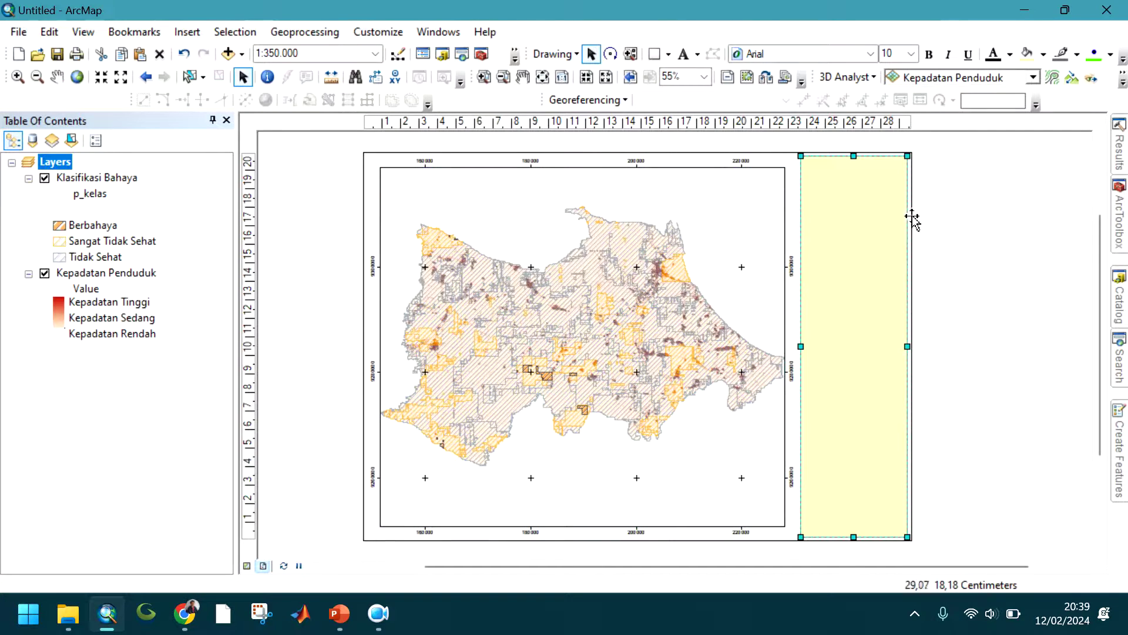
right_click(890, 229)
left_click(925, 527)
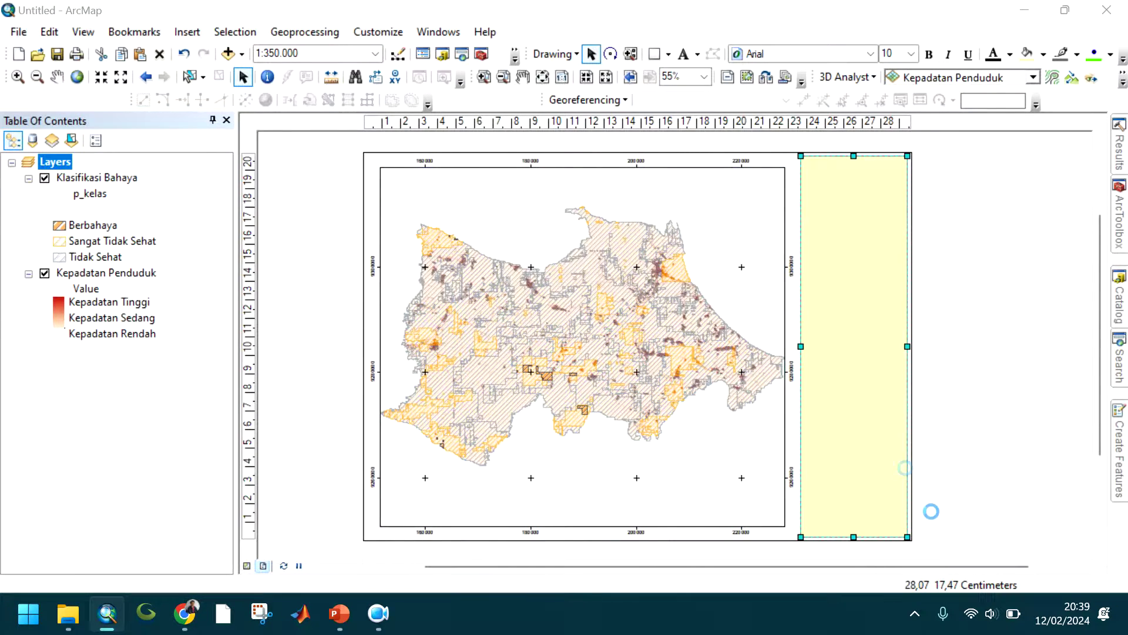
left_click(498, 233)
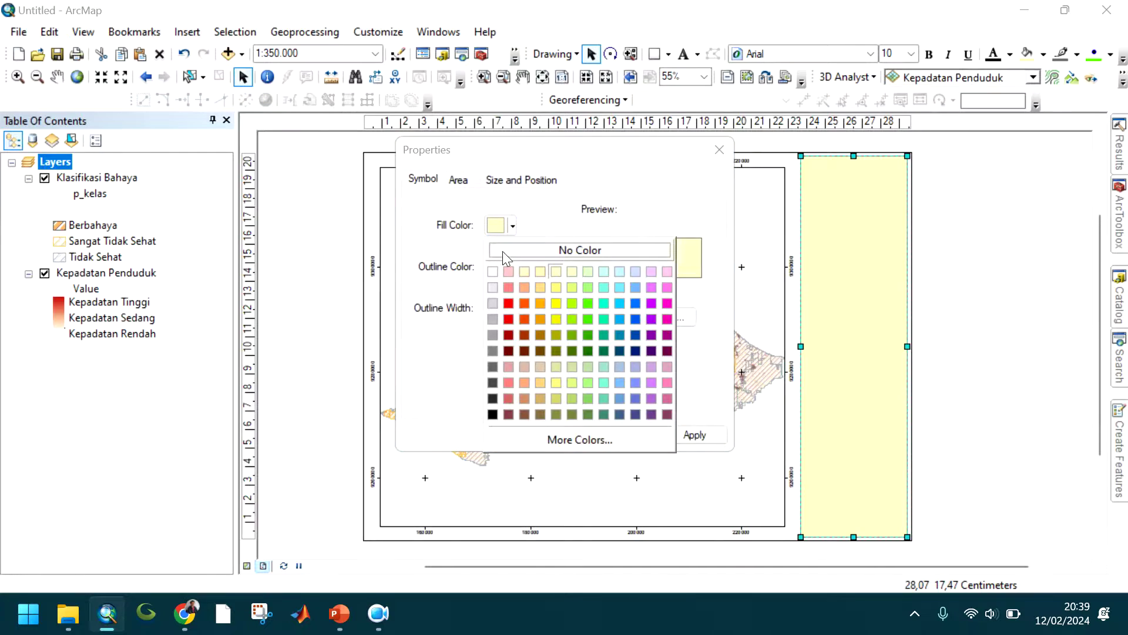
left_click(503, 252)
left_click(549, 435)
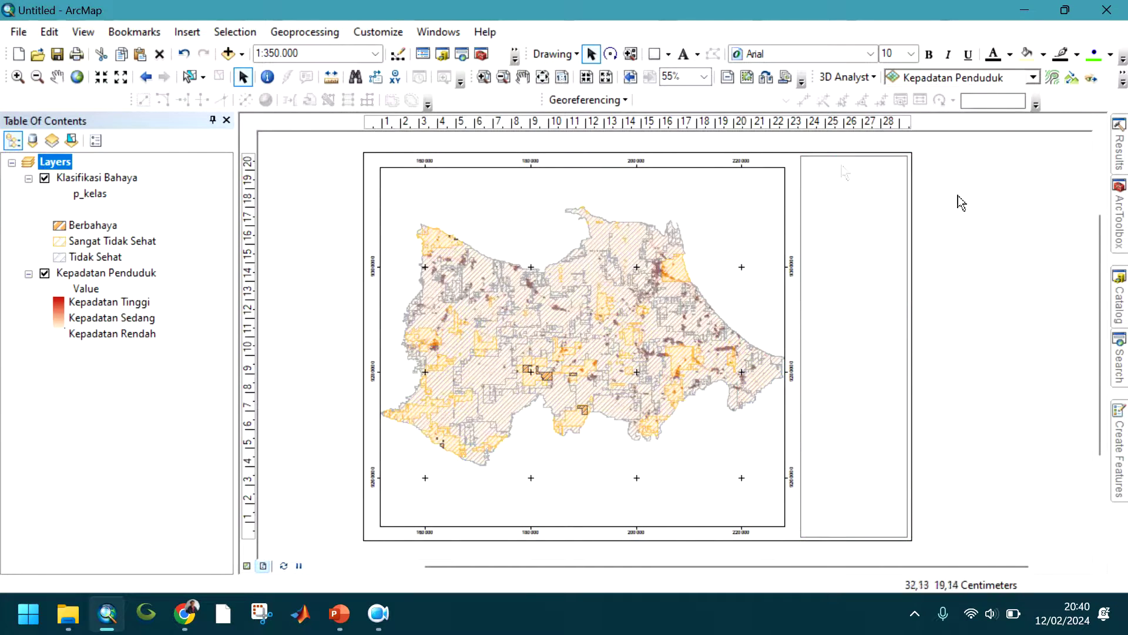
Add a text element reading "Peta xxx" near the top of the empty panel rectangle beside the map
left_click(684, 53)
left_click(828, 171)
type("Peta xxx")
left_click(855, 238)
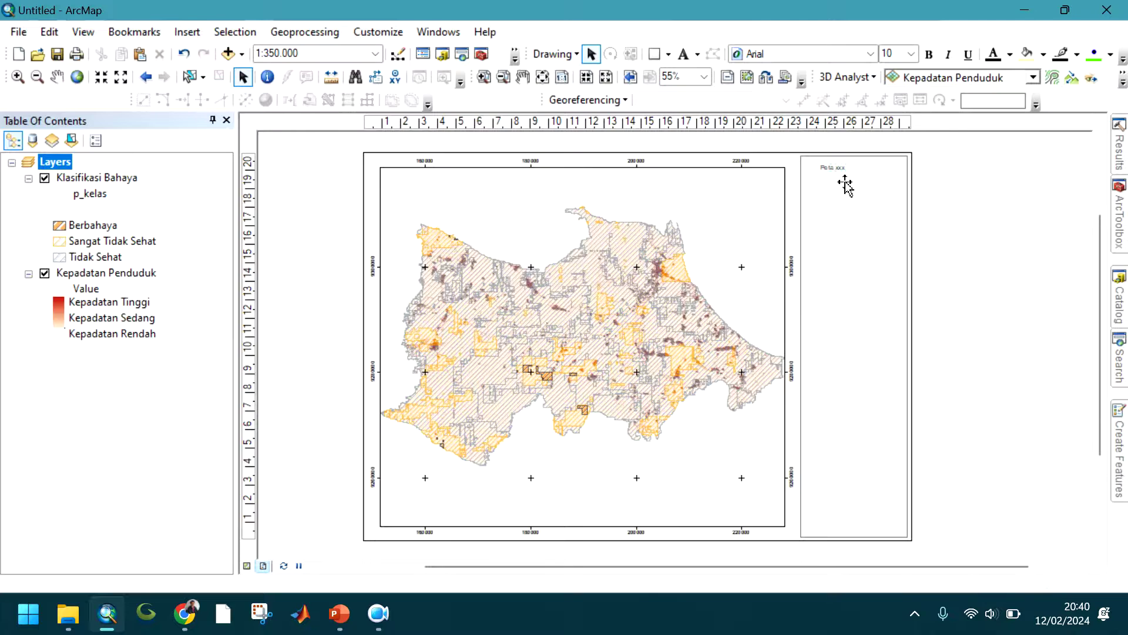
right_click(862, 167)
left_click(876, 146)
scroll(879, 160, "up", 3)
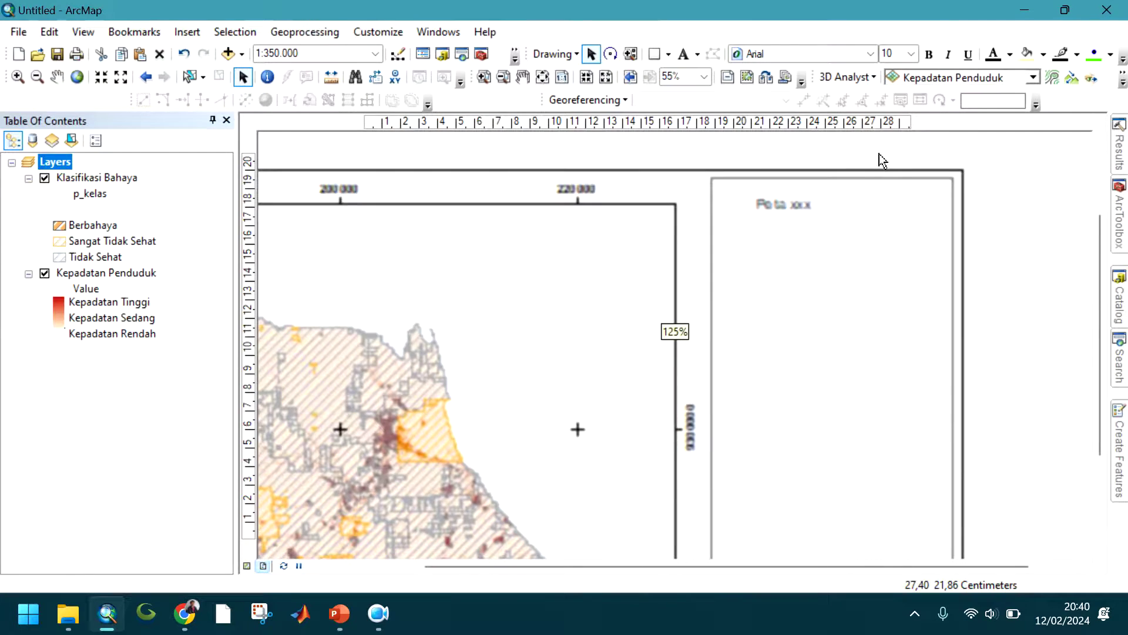
scroll(870, 168, "up", 1)
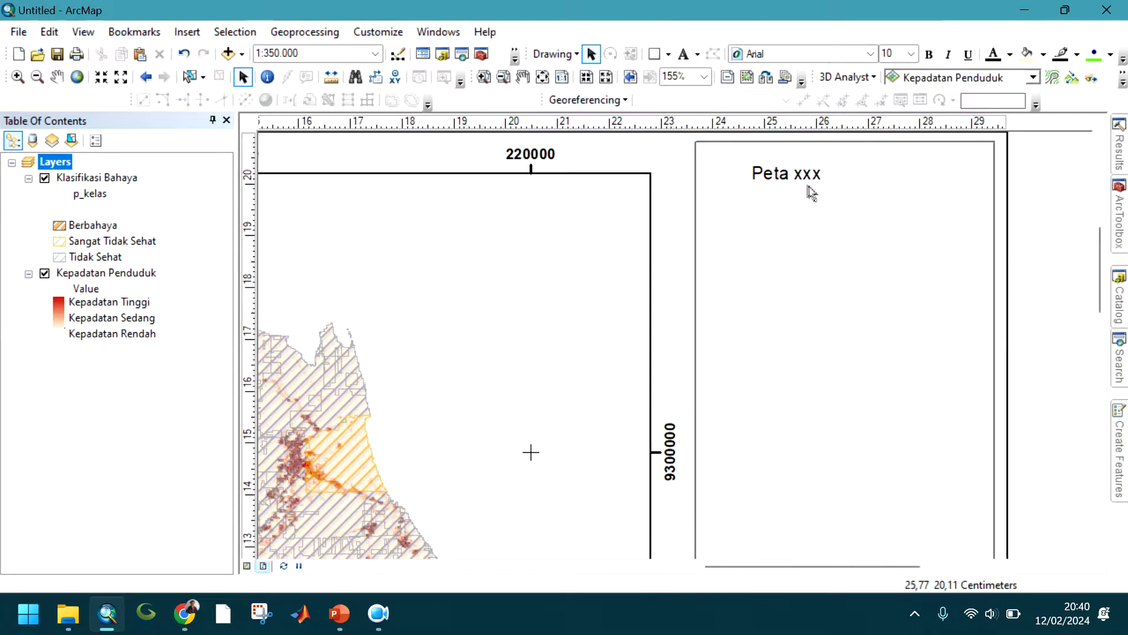
Replace the "Peta xxx" text with the centred four-line title "PETA KLASIFIKASI BAHAYA POLUSI UDARA / DAN KEPADATAN PENDUDUK / KABUPATEN INDRAMAYU / TAHUN 2021"
left_click(541, 76)
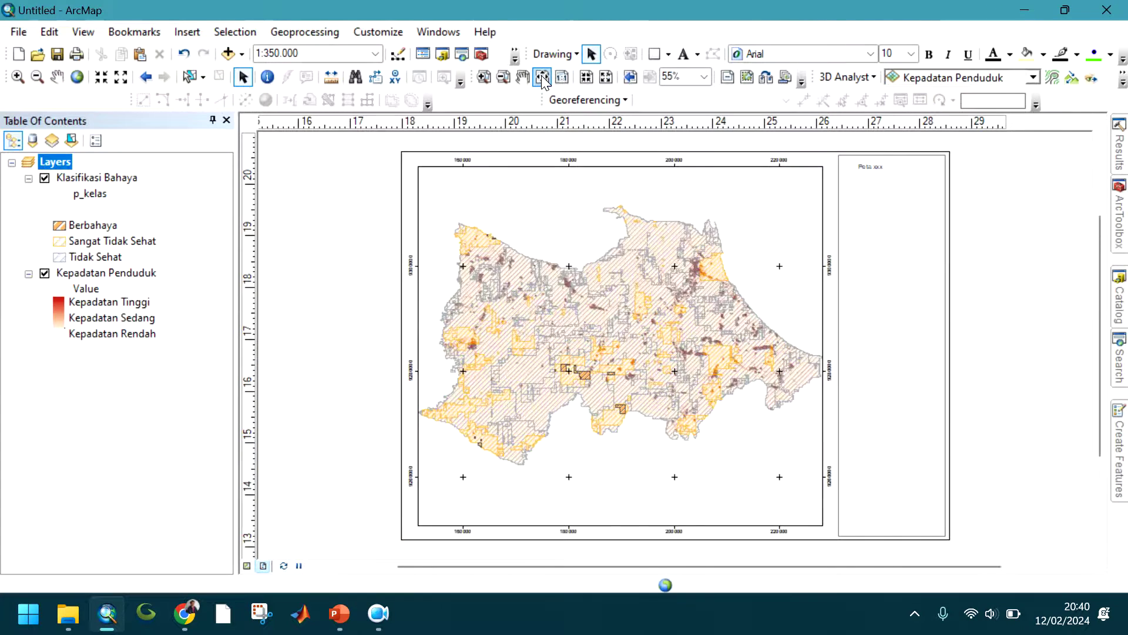
scroll(908, 167, "up", 5)
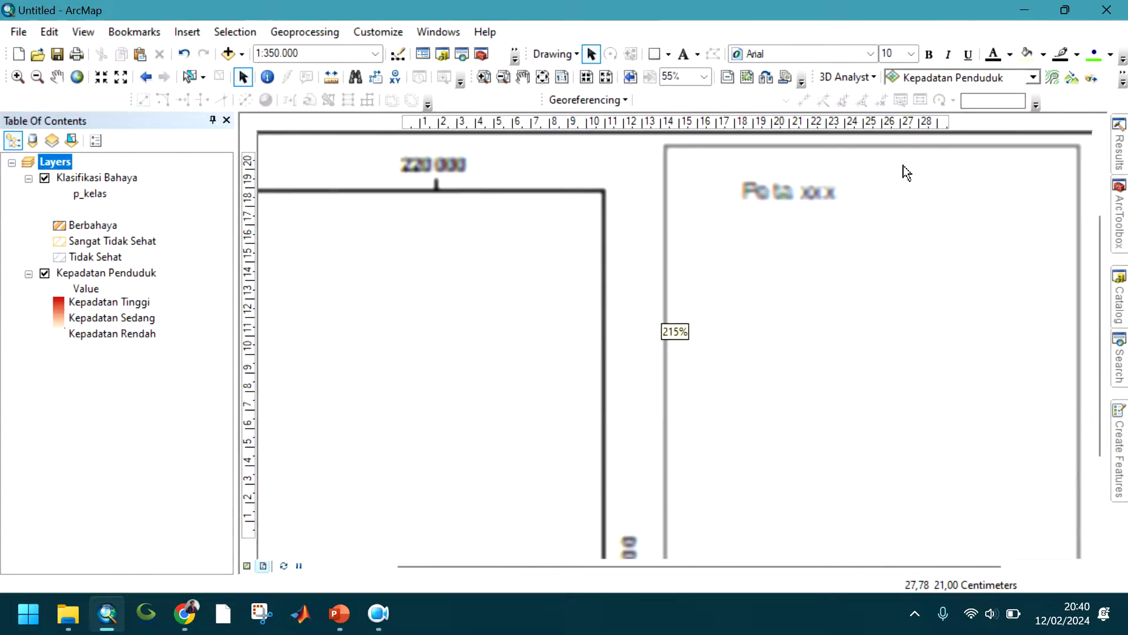
left_click(821, 210)
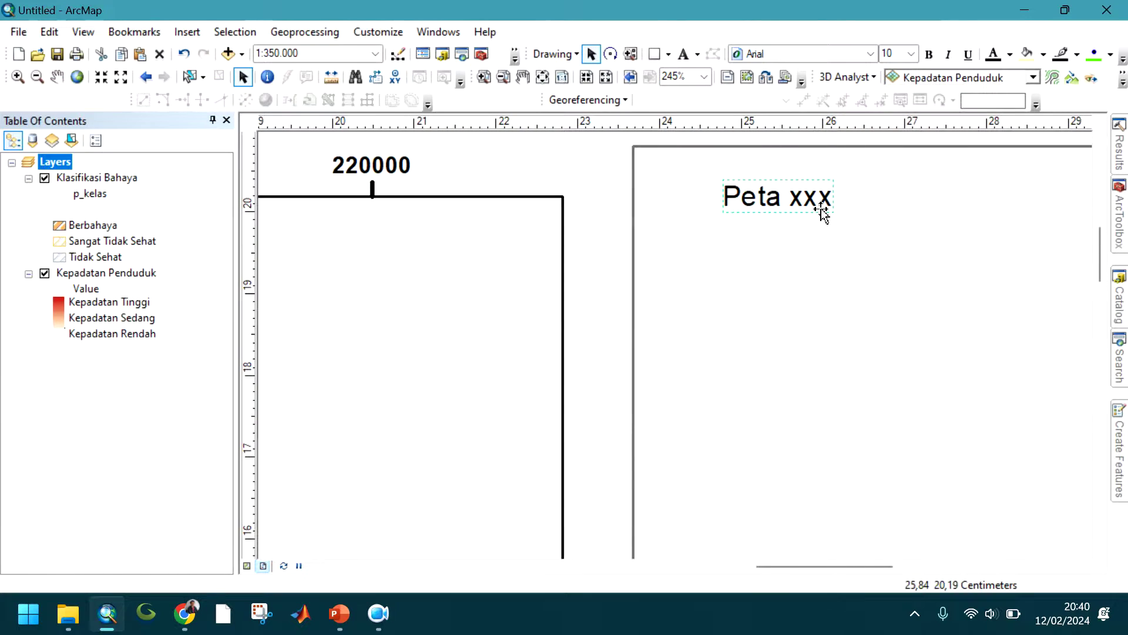
right_click(822, 211)
left_click(864, 496)
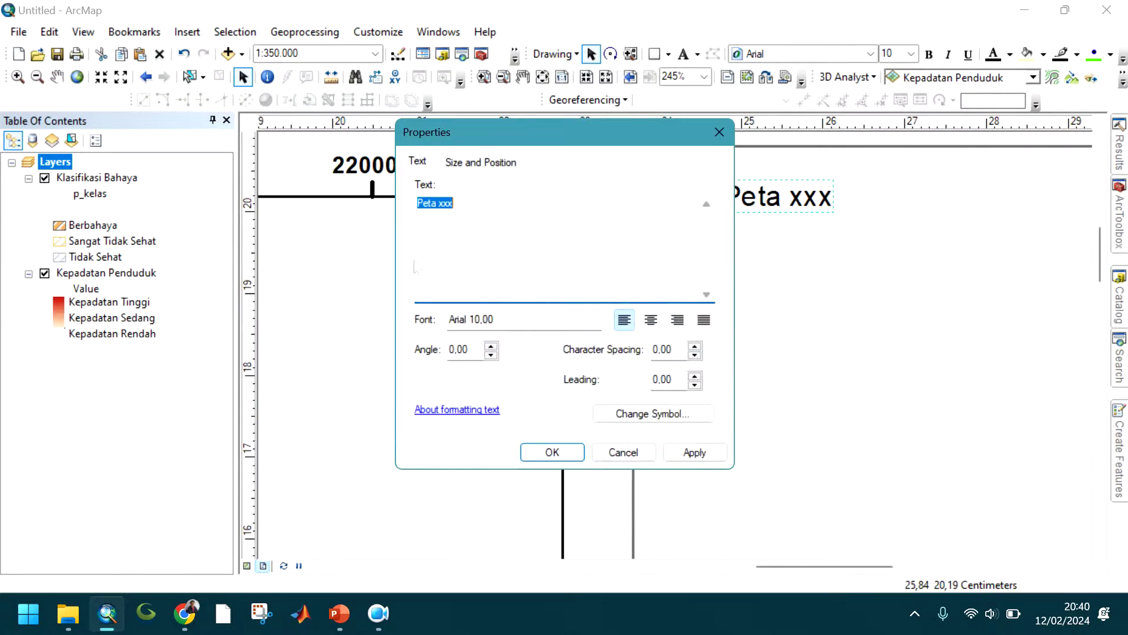
type("PET")
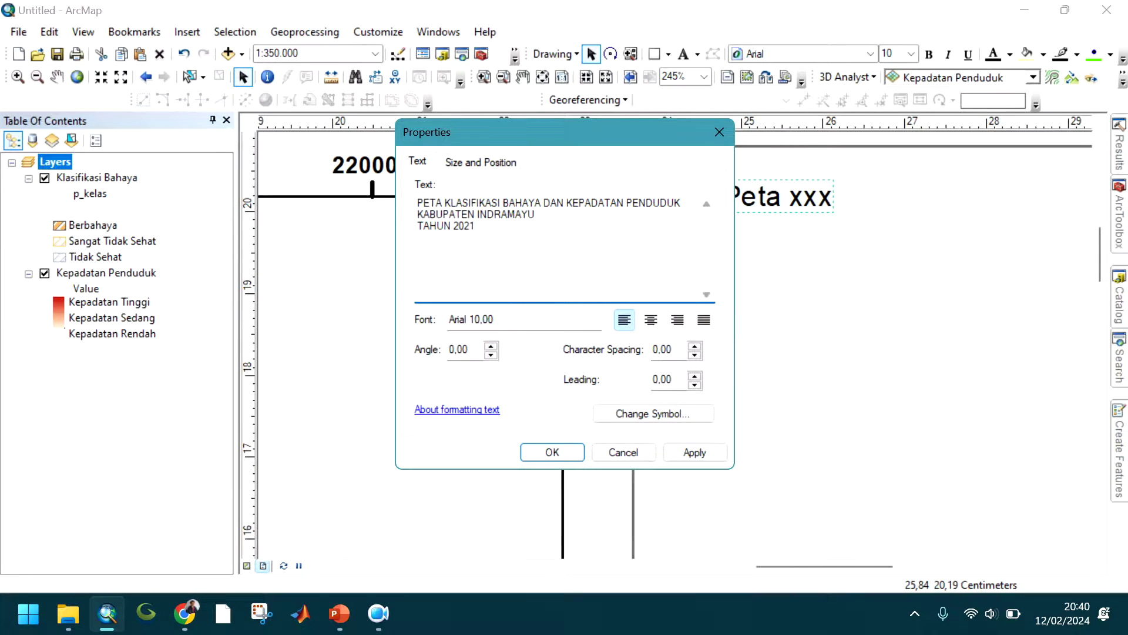
type("POLUSI UDARA")
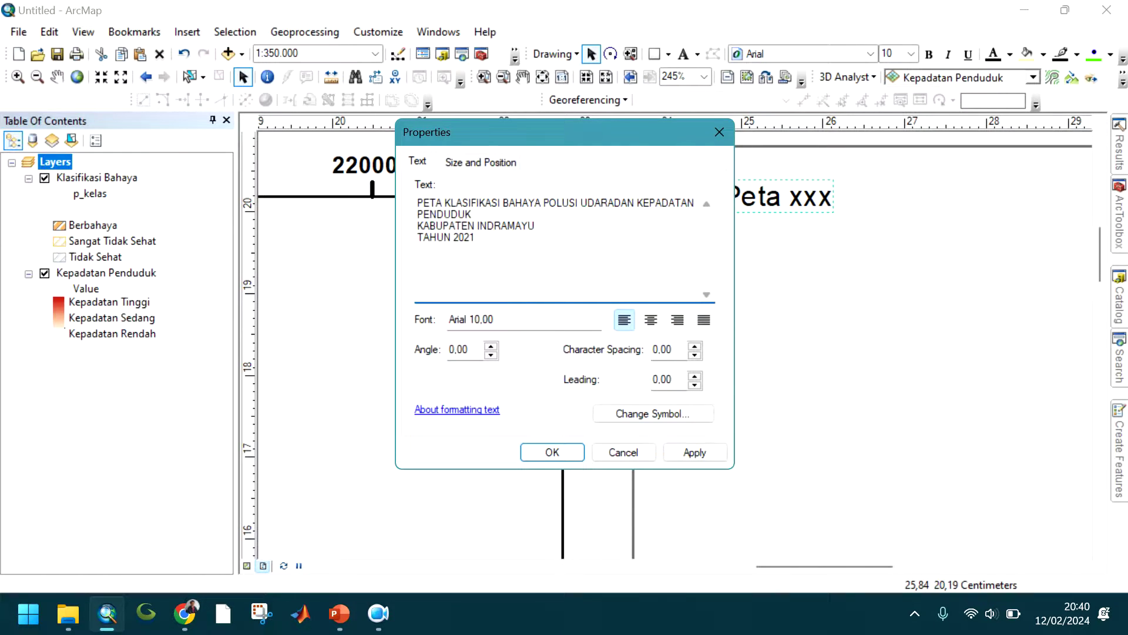
key("Return")
left_click(651, 320)
left_click(552, 452)
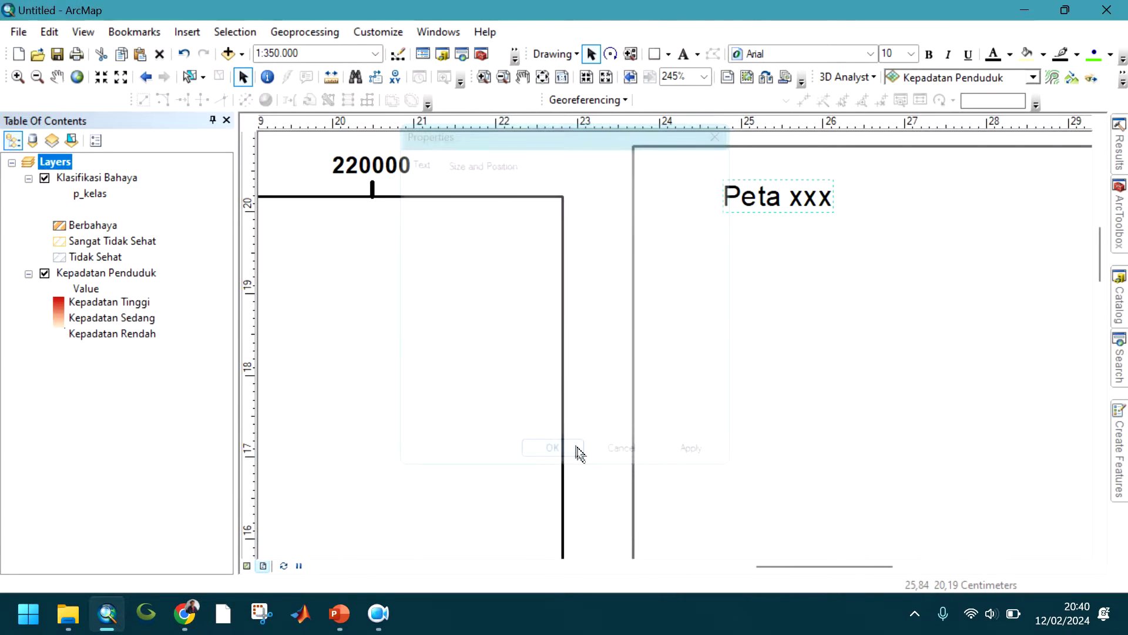
Move the map title down over the upper part of the panel rectangle, roughly centred across its width
left_click_drag(830, 330, 634, 436)
scroll(637, 428, "down", 1)
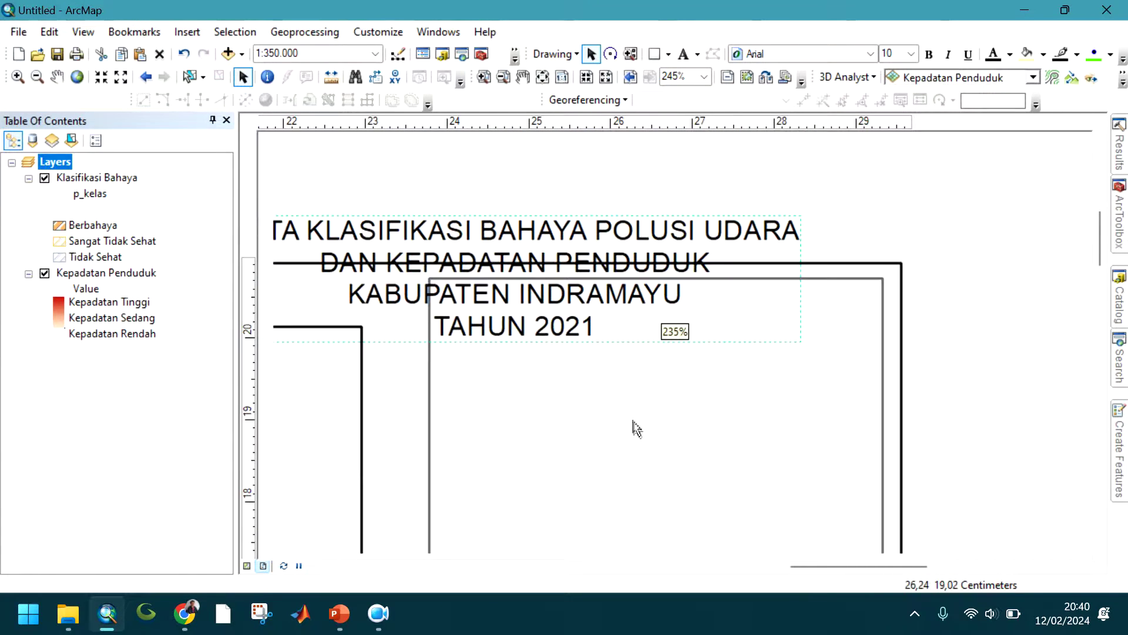
left_click_drag(520, 255, 670, 337)
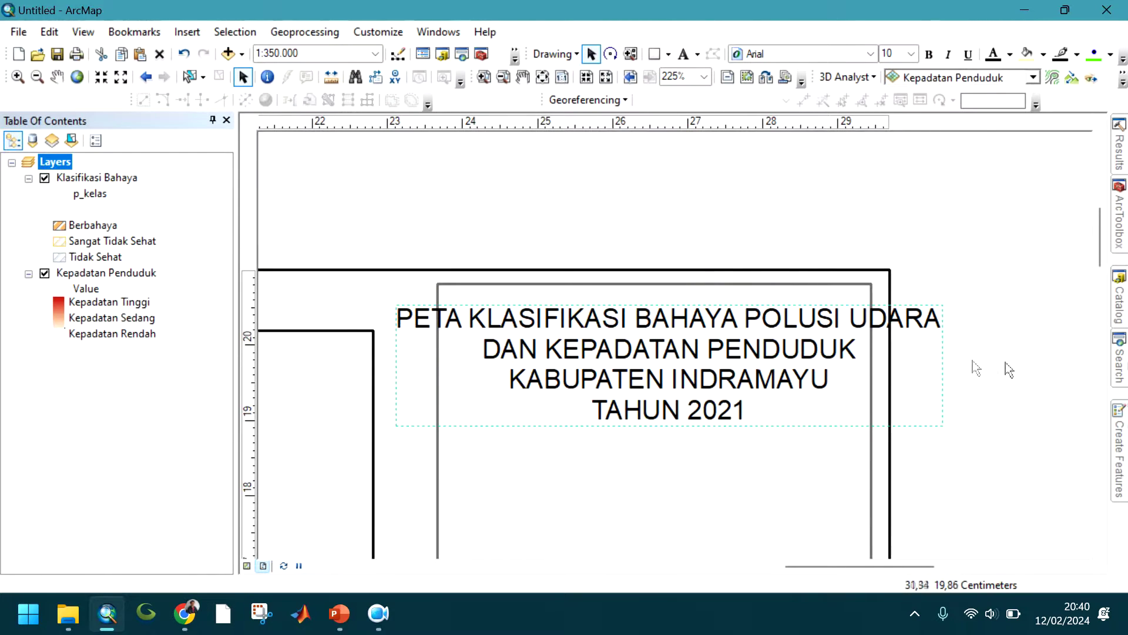
Set the map title's font size to 8 through its text symbol properties
right_click(934, 344)
left_click(999, 319)
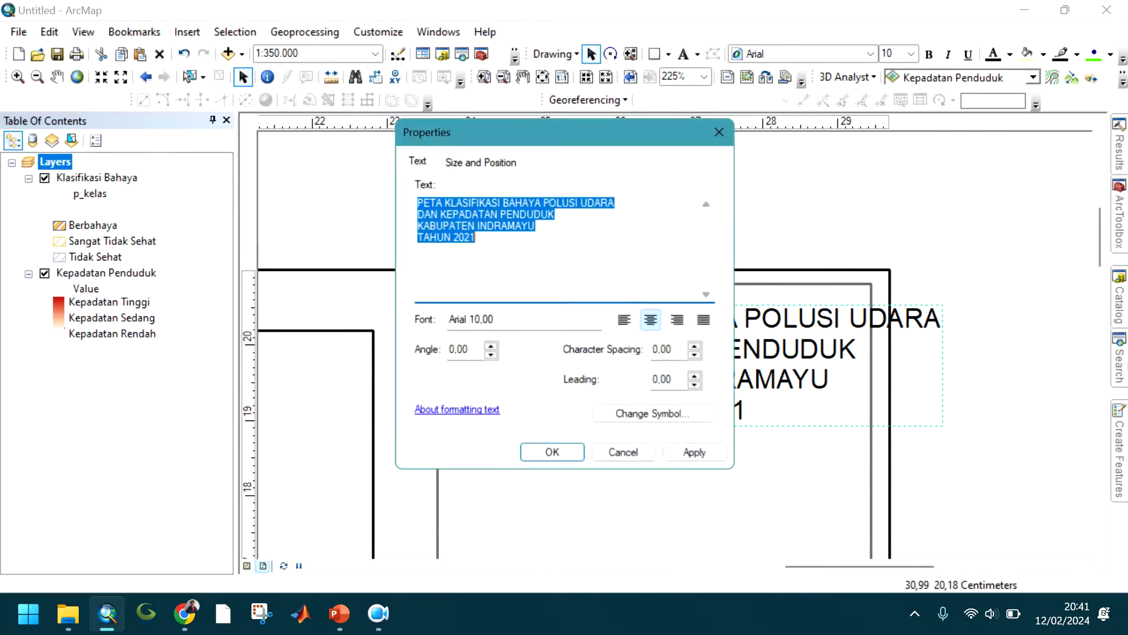
left_click(670, 415)
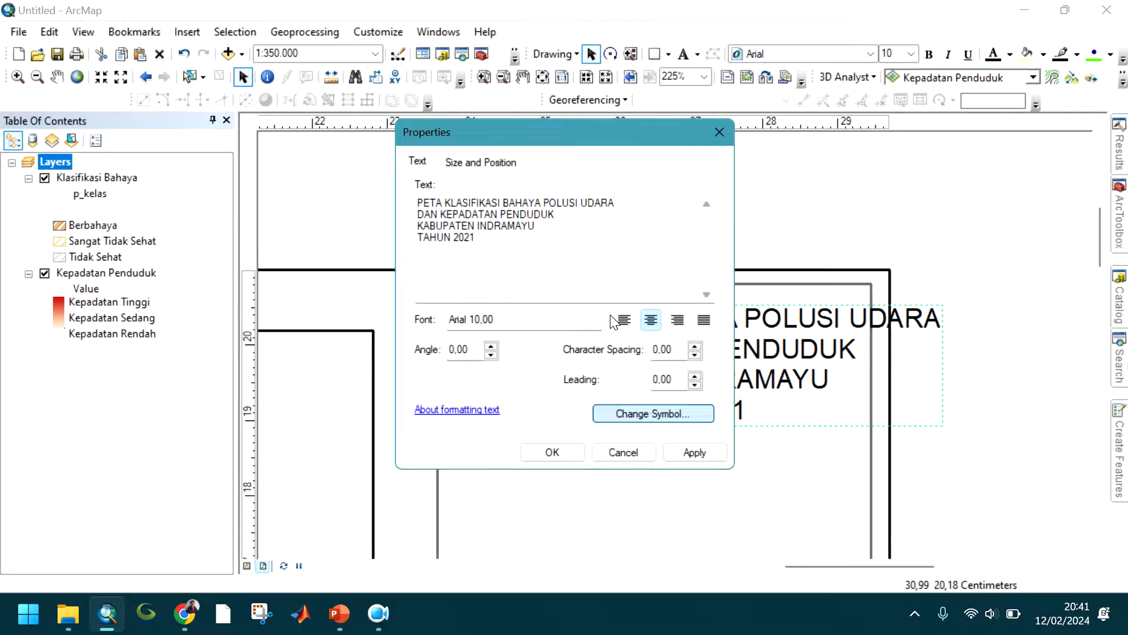
left_click(954, 300)
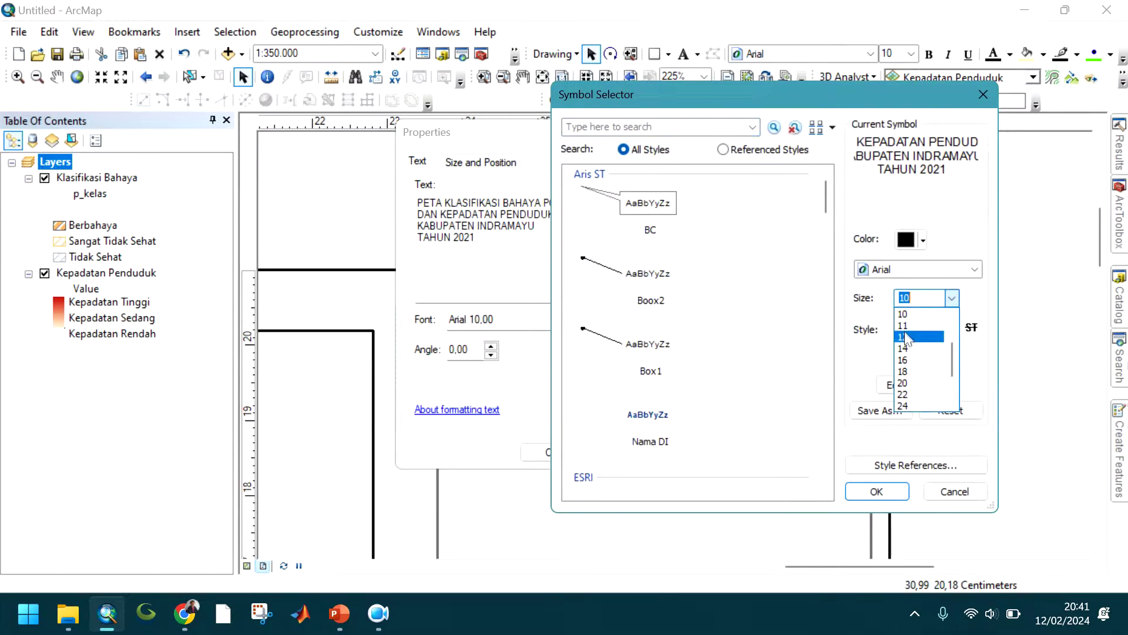
left_click(912, 328)
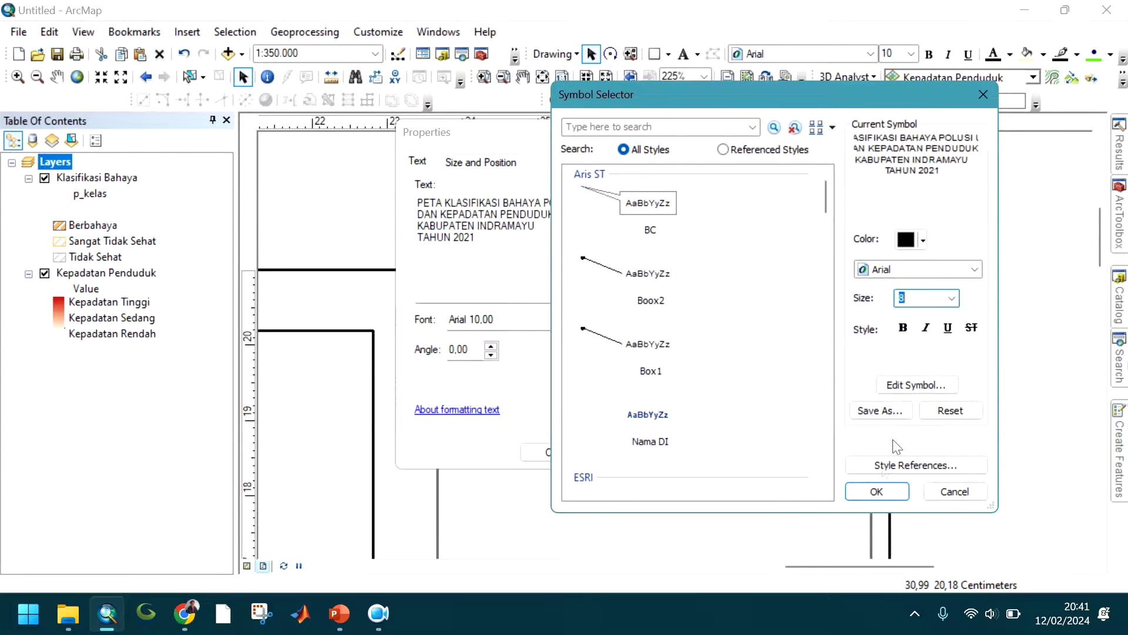
left_click(877, 492)
left_click(553, 452)
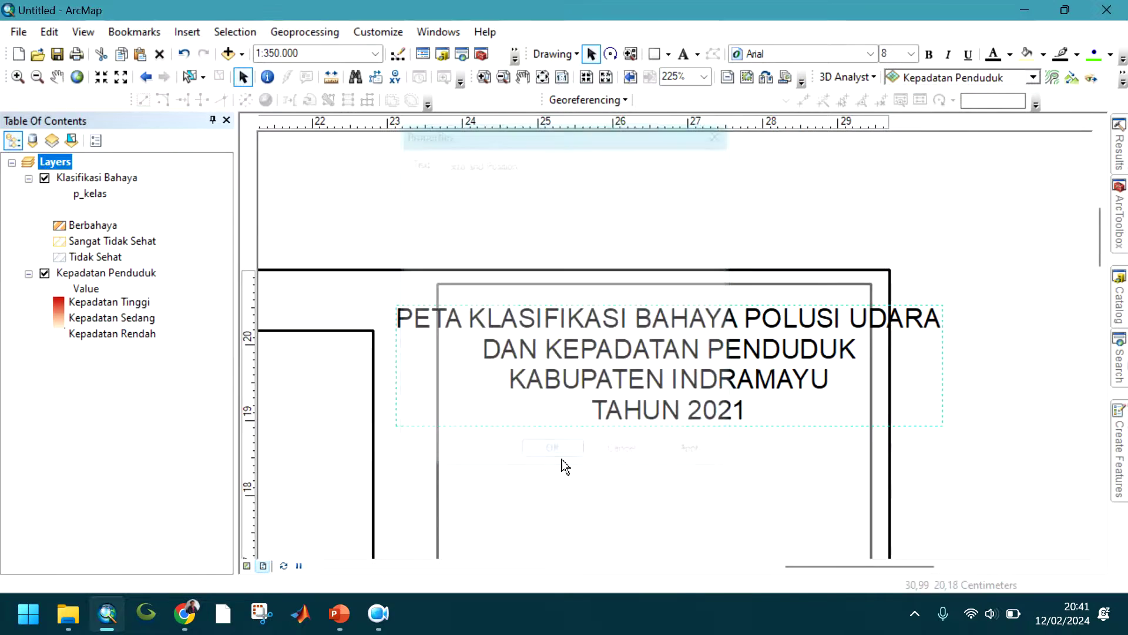
Widen the panel rectangle slightly towards the map and move the title so it fits inside the rectangle's upper edge
left_click_drag(620, 352, 622, 334)
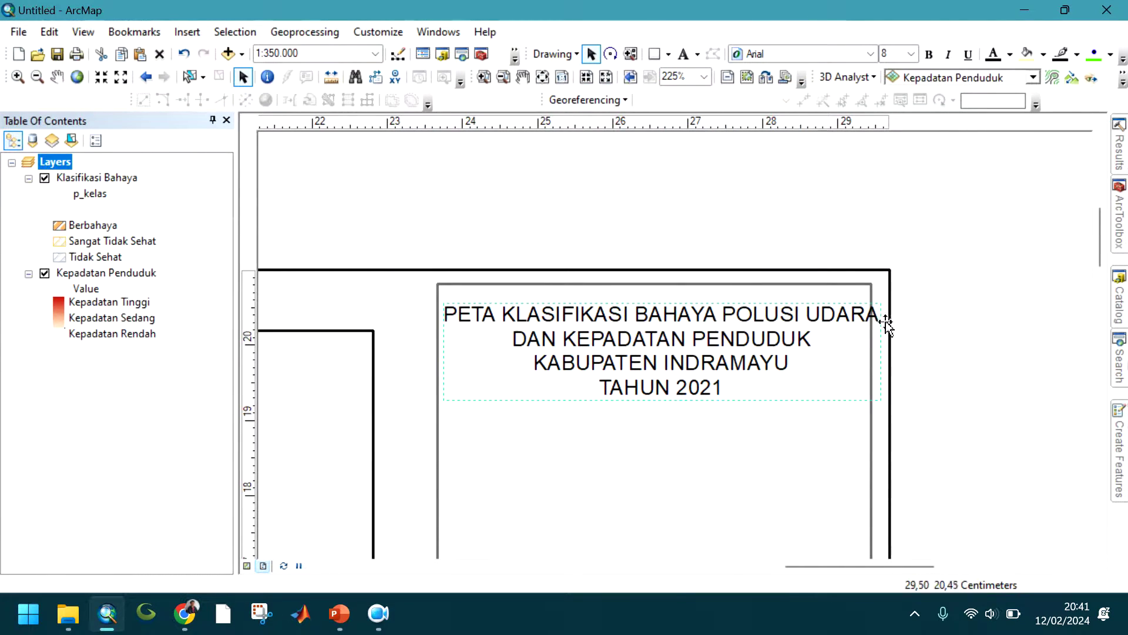
left_click(878, 413)
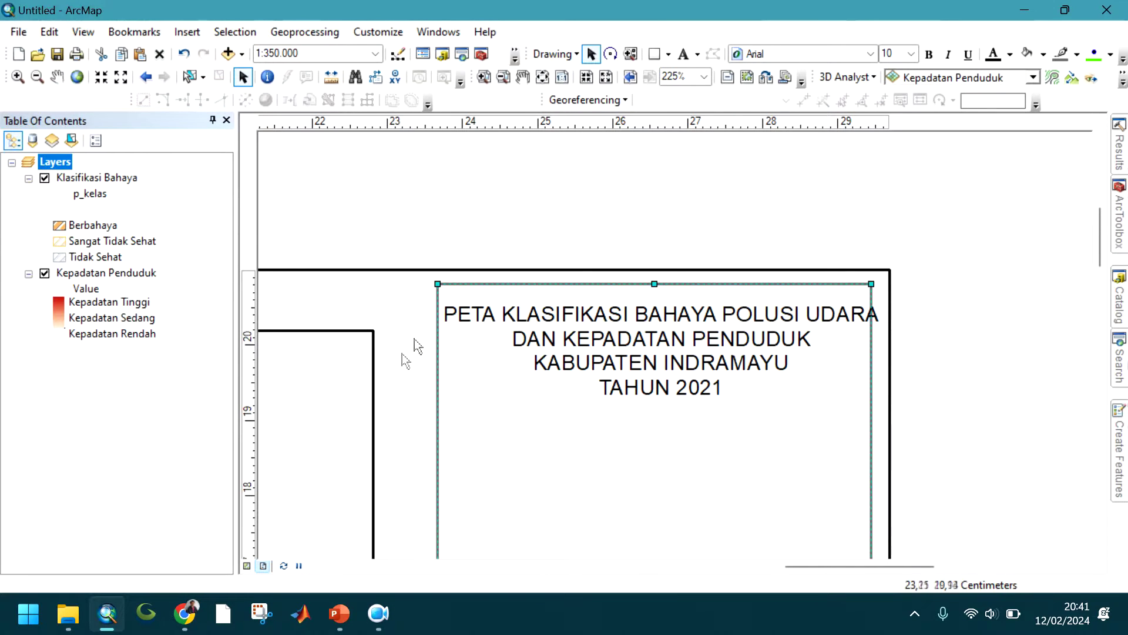
left_click_drag(440, 298, 429, 294)
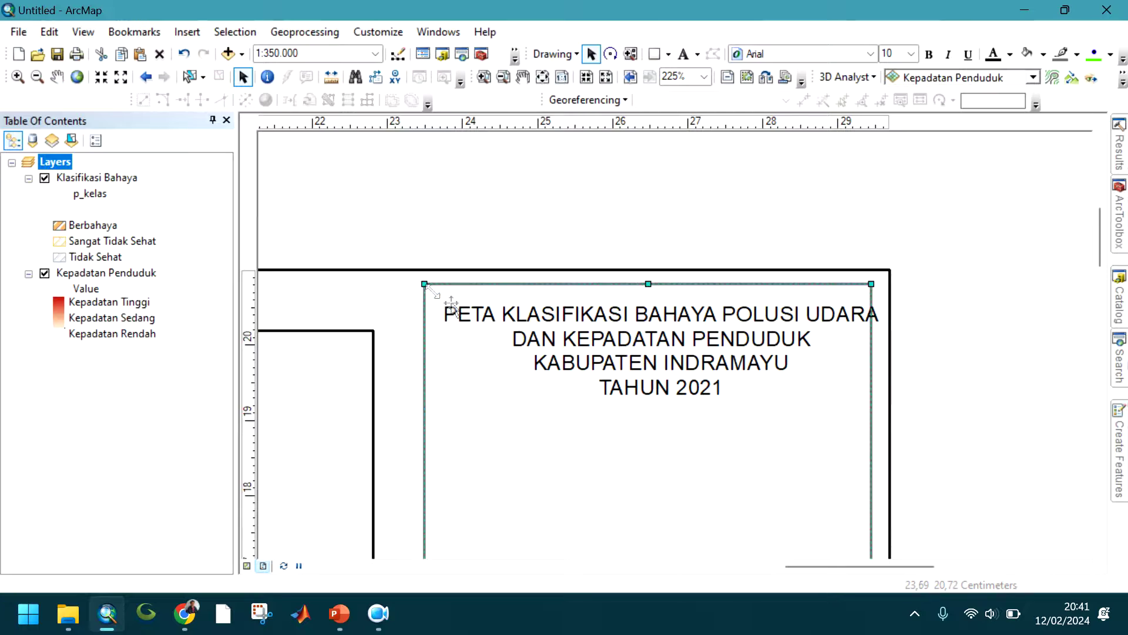
left_click(637, 344)
left_click_drag(636, 344, 625, 334)
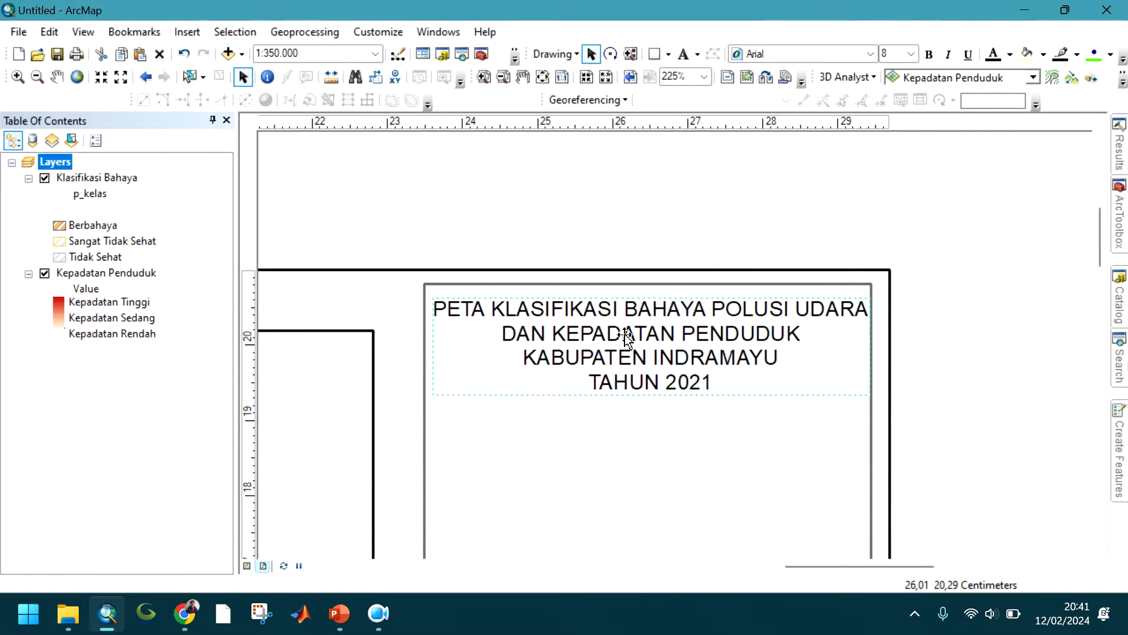
Insert the four-pointed compass-star north arrow lettered U, B, T and S, and place it centred below the title in the panel
scroll(959, 350, "up", 2)
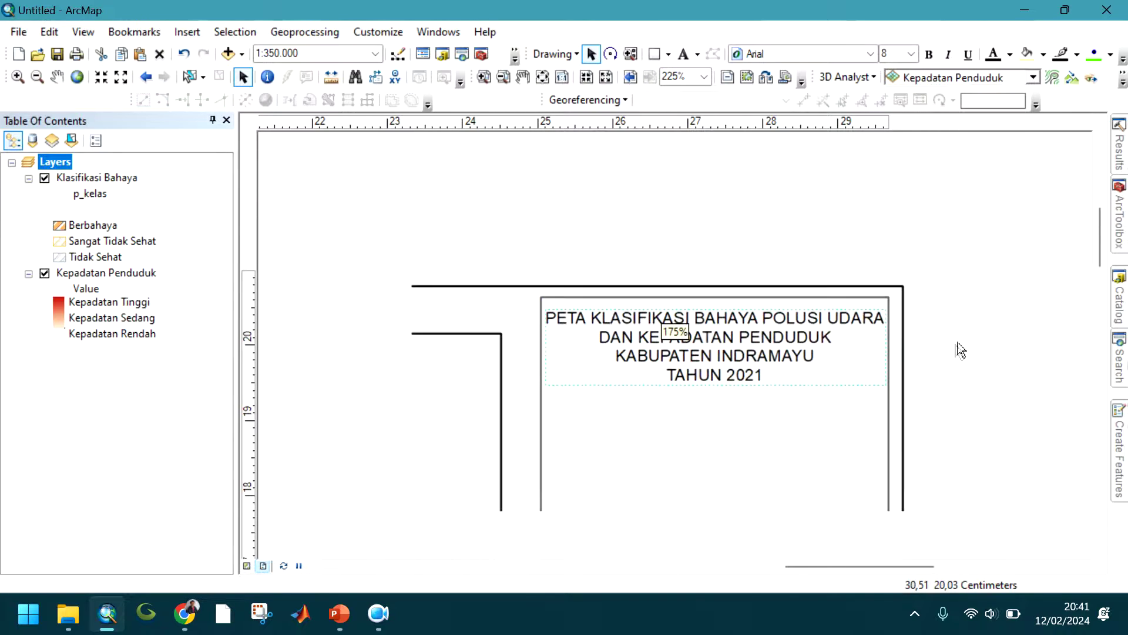
scroll(960, 392, "up", 4)
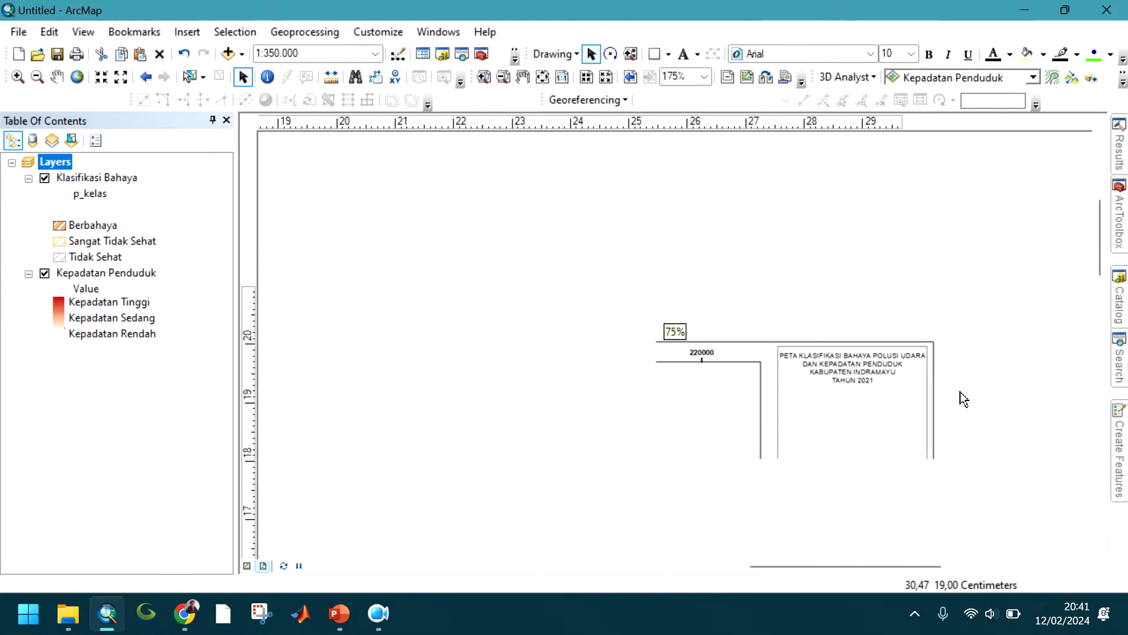
left_click_drag(979, 450, 890, 248)
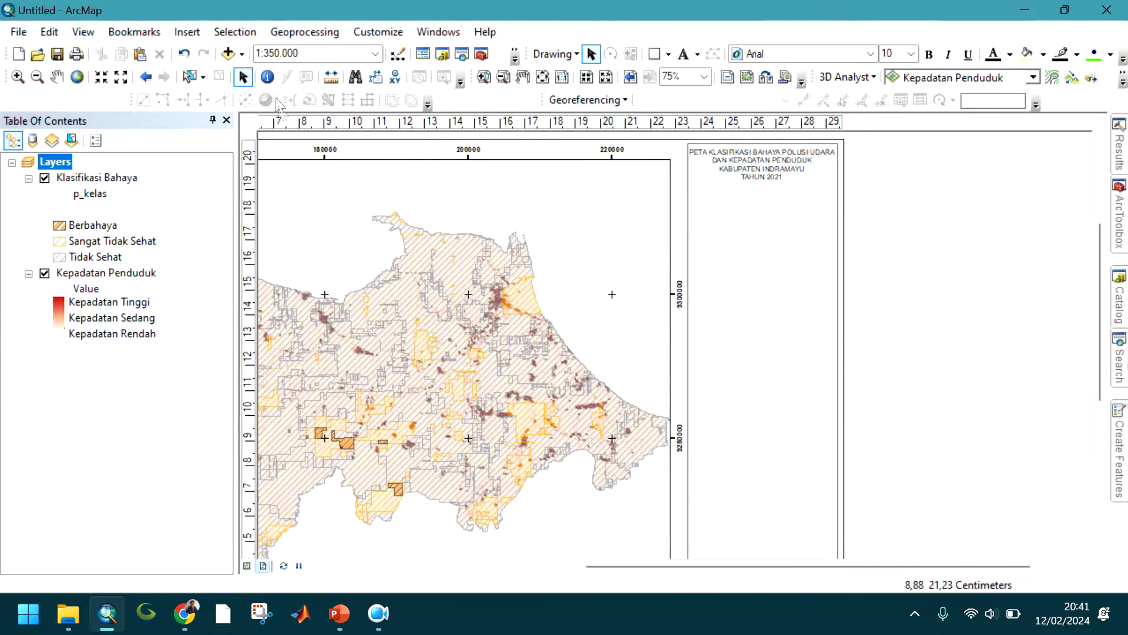
left_click(187, 32)
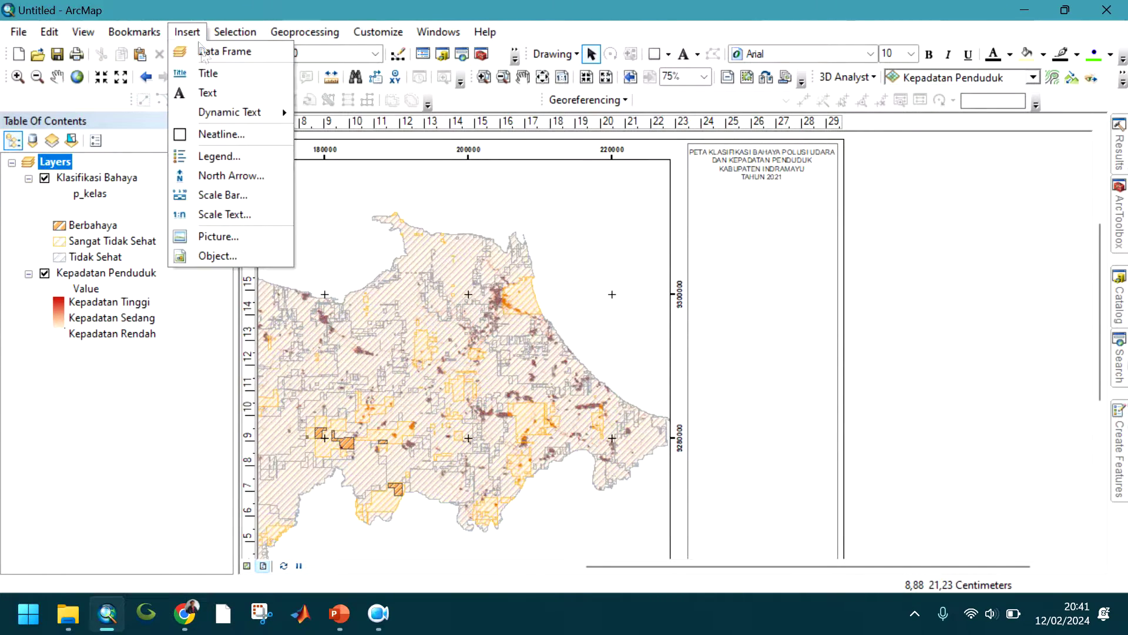
left_click(199, 175)
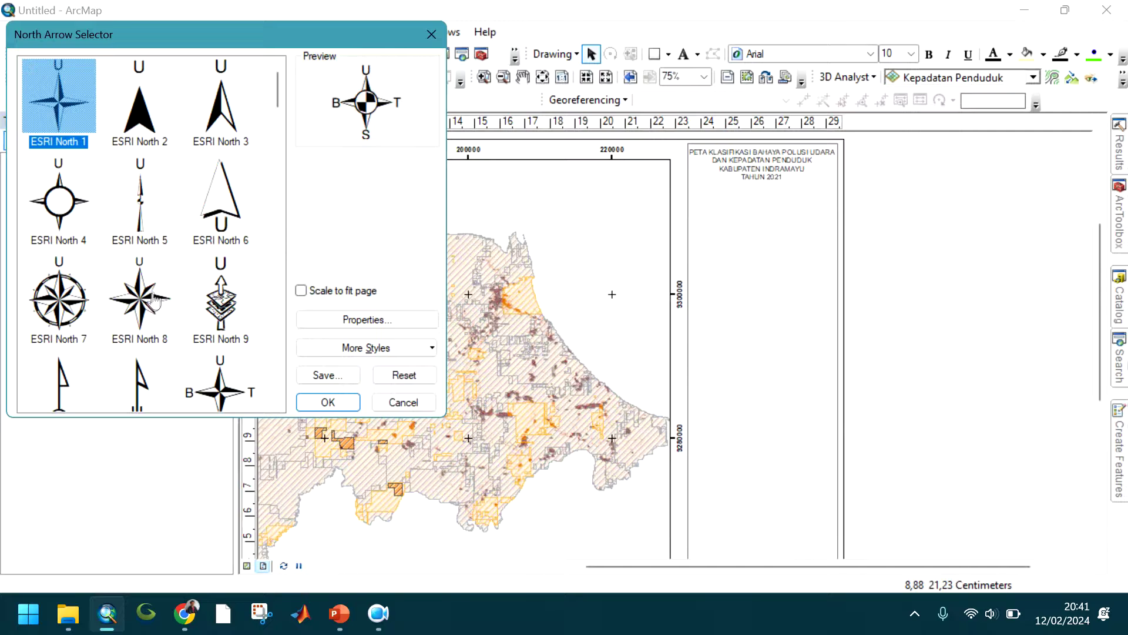
left_click(206, 388)
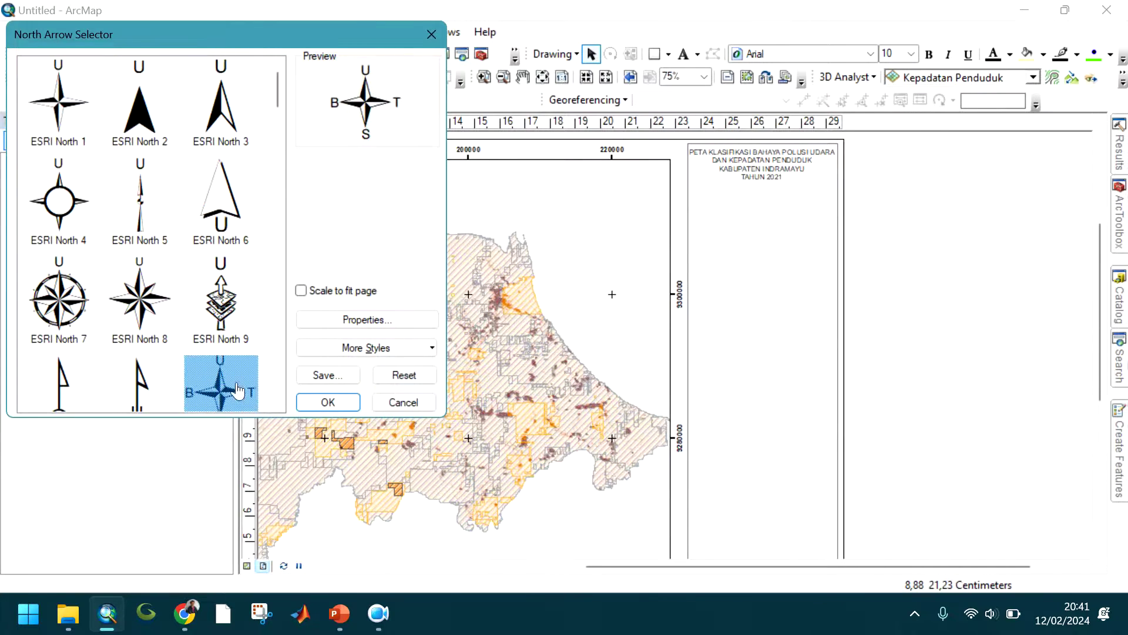
left_click(324, 401)
left_click_drag(600, 399, 771, 222)
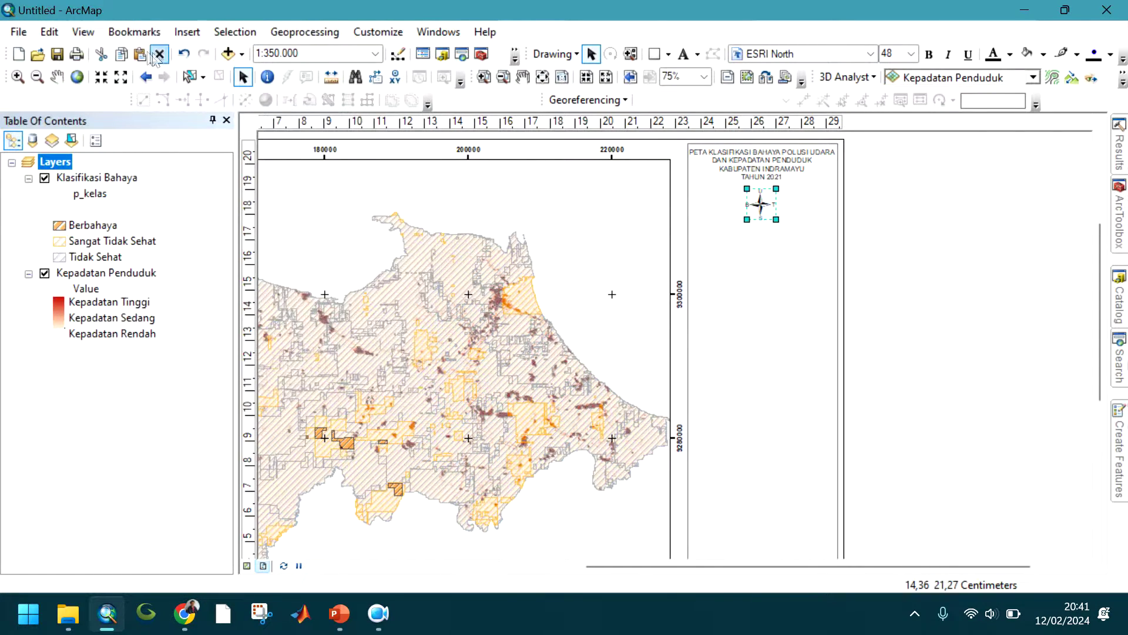
Insert an Absolute Scale text and place it below the north arrow in the panel
left_click(187, 32)
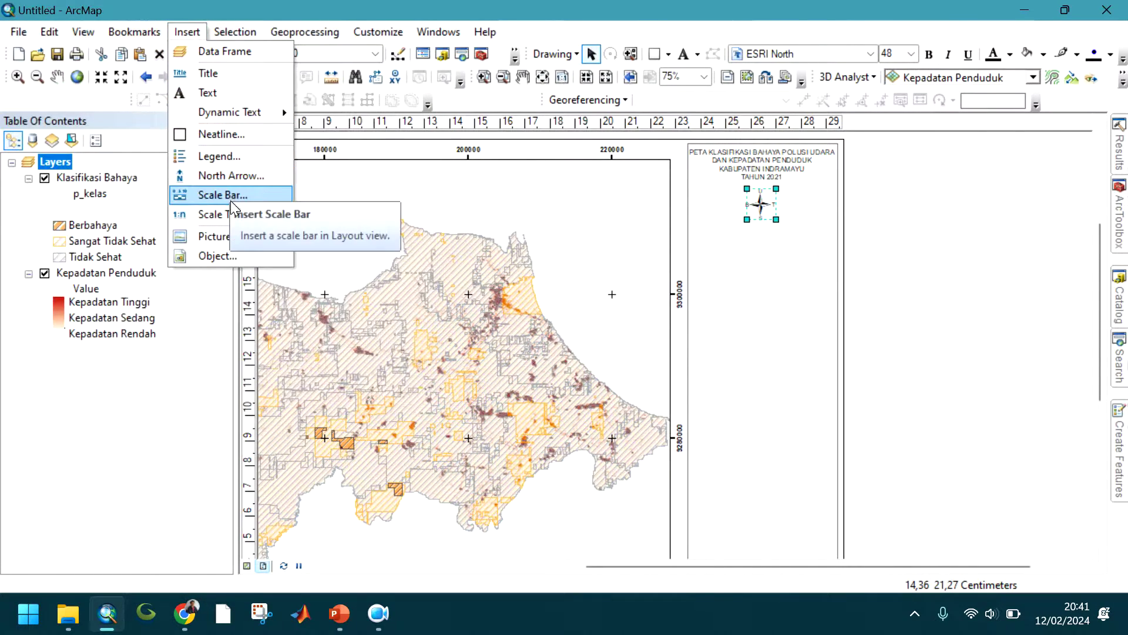
left_click(225, 214)
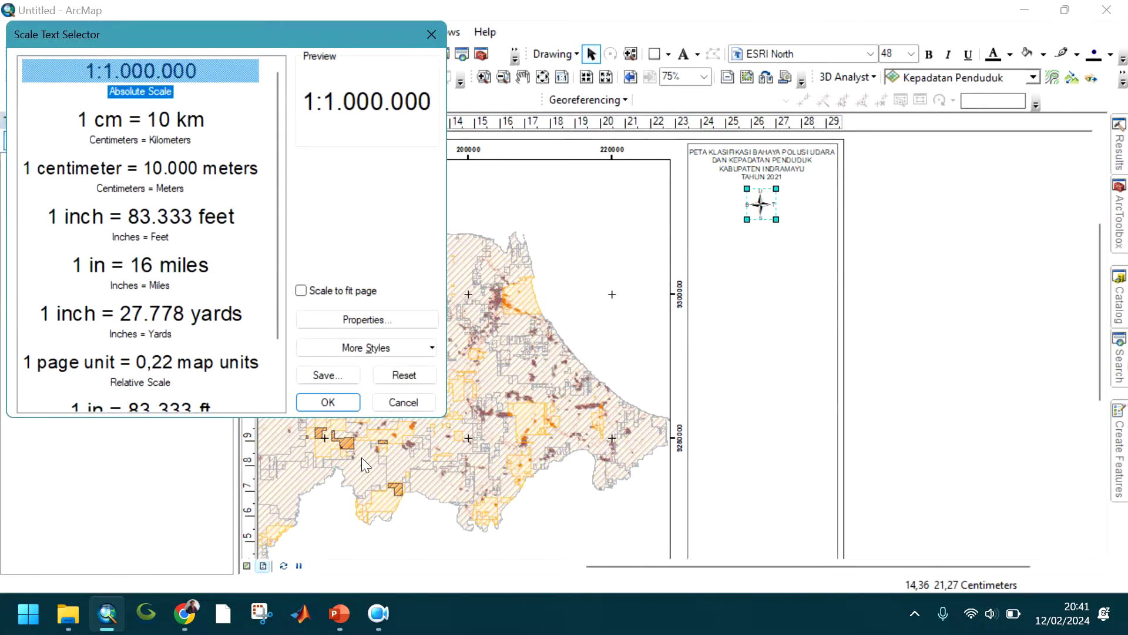
left_click(349, 404)
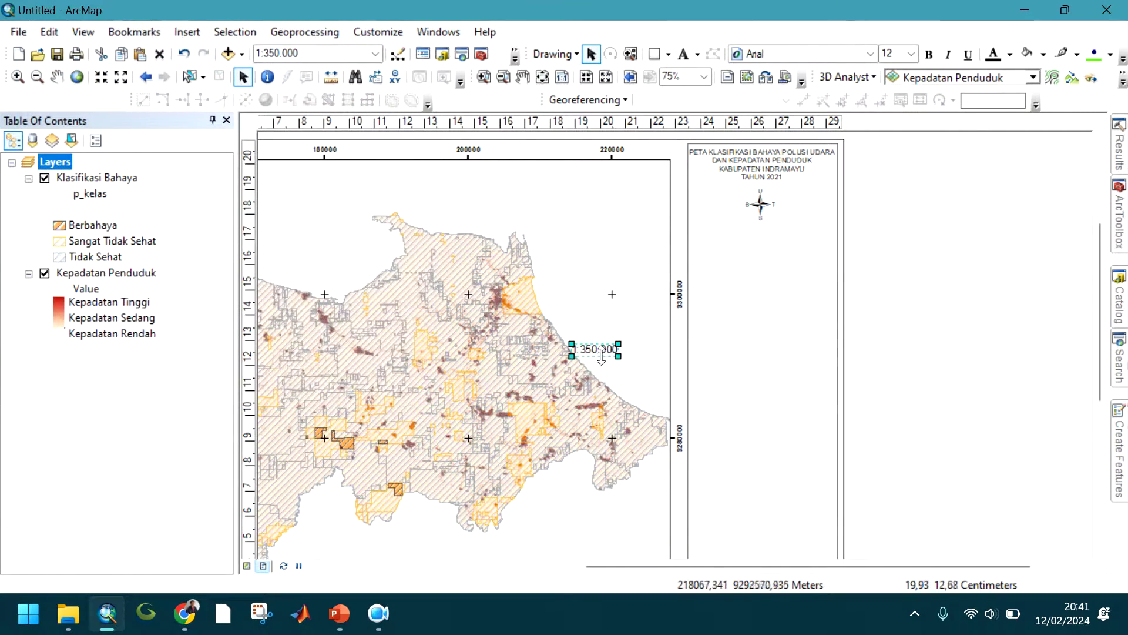
mouse_move(613, 367)
left_mouse_down()
mouse_move(742, 301)
mouse_move(800, 251)
left_mouse_up()
Add the text "SKALA" and align it directly in front of the 1:350.000 scale text
left_click(683, 54)
left_click(721, 233)
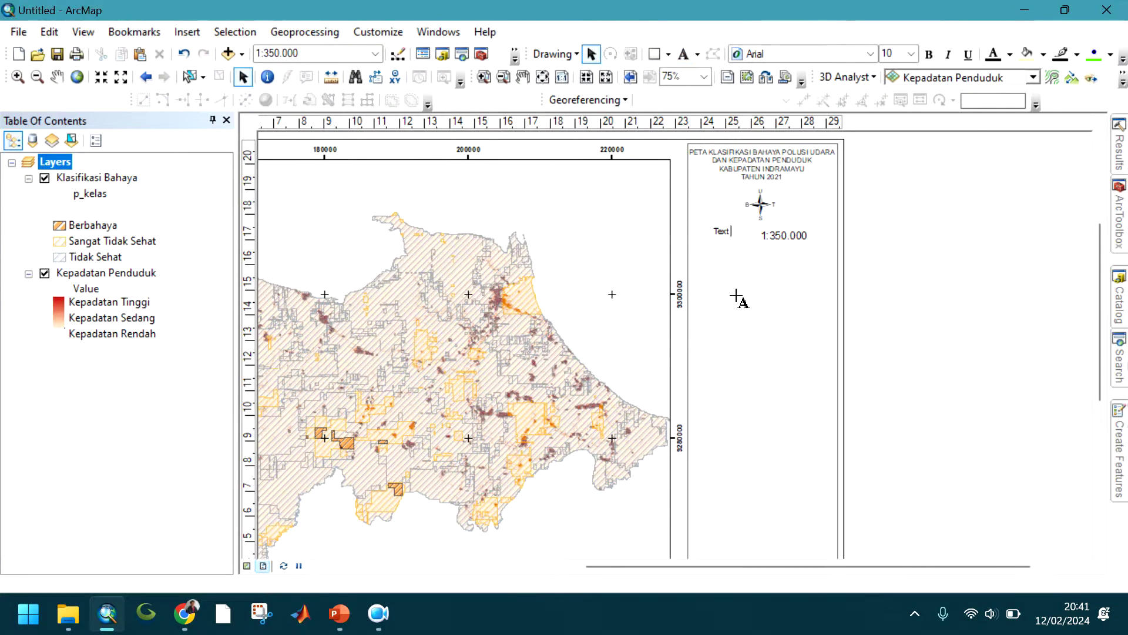
left_click(916, 232)
left_click_drag(743, 244, 755, 250)
left_click(961, 226)
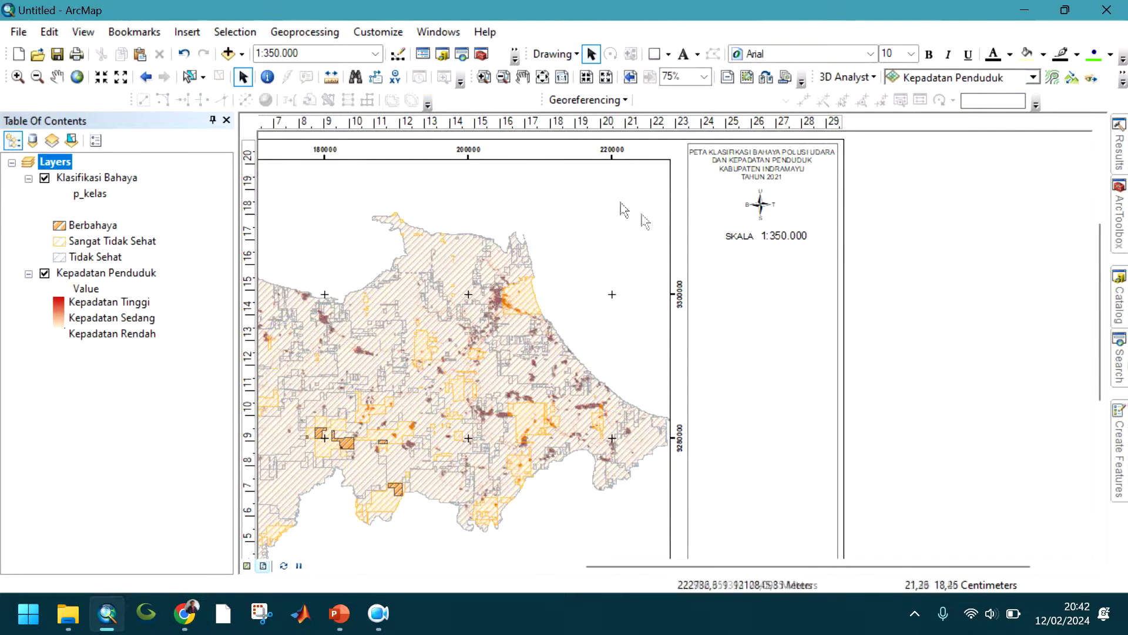
Insert an Alternating Scale Bar 2 and place it below the 1:350.000 scale text in the information panel
left_click(186, 32)
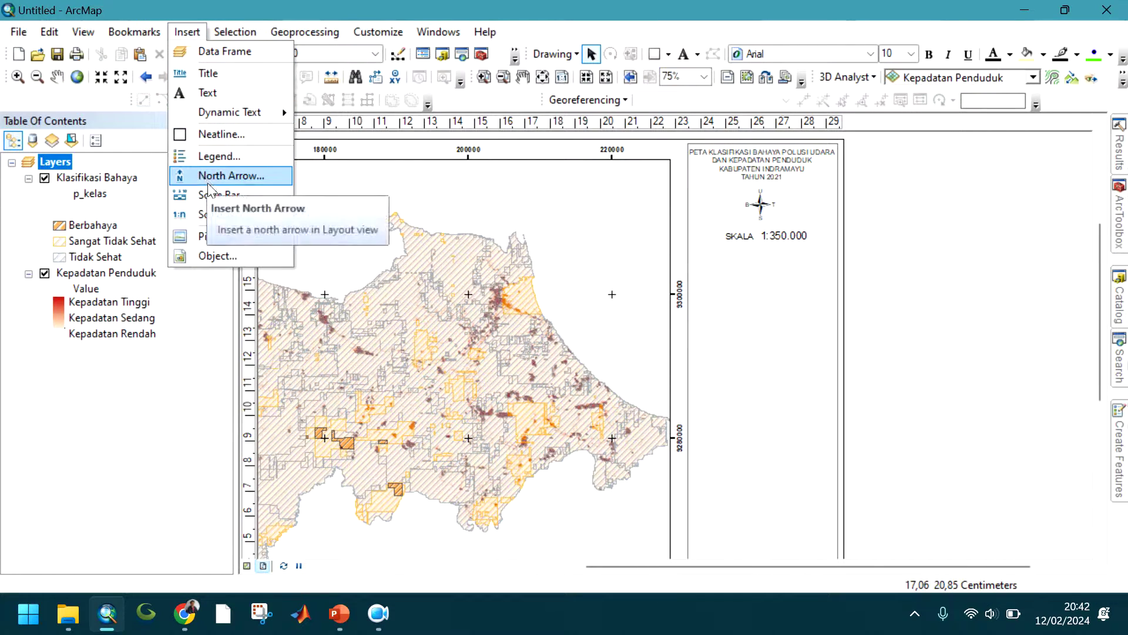
left_click(203, 195)
left_click(110, 301)
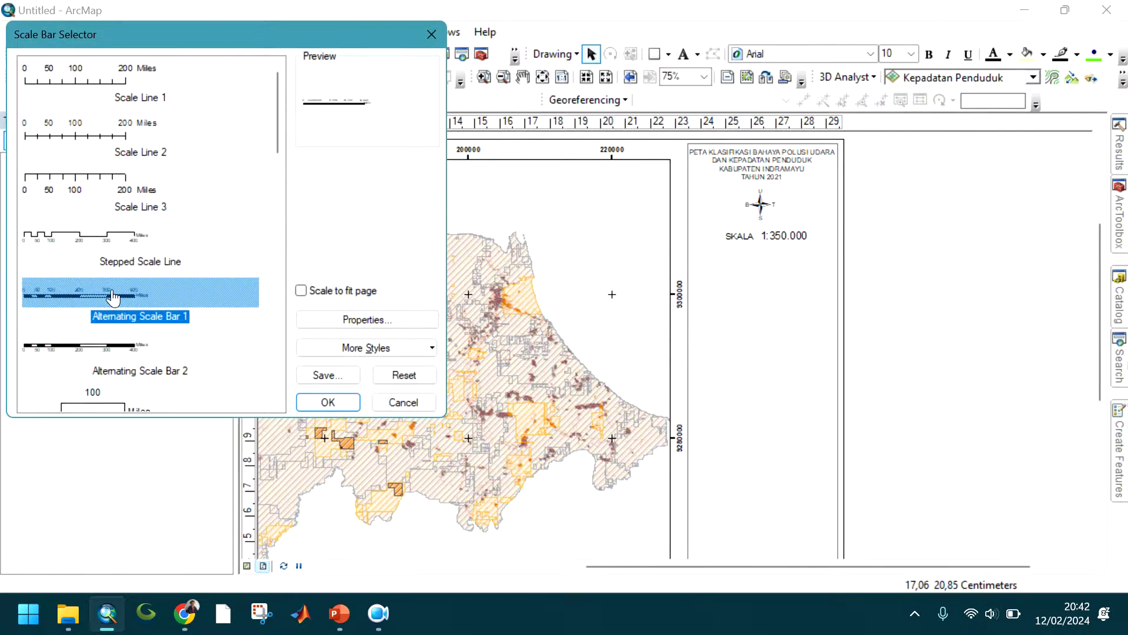
left_click(75, 175)
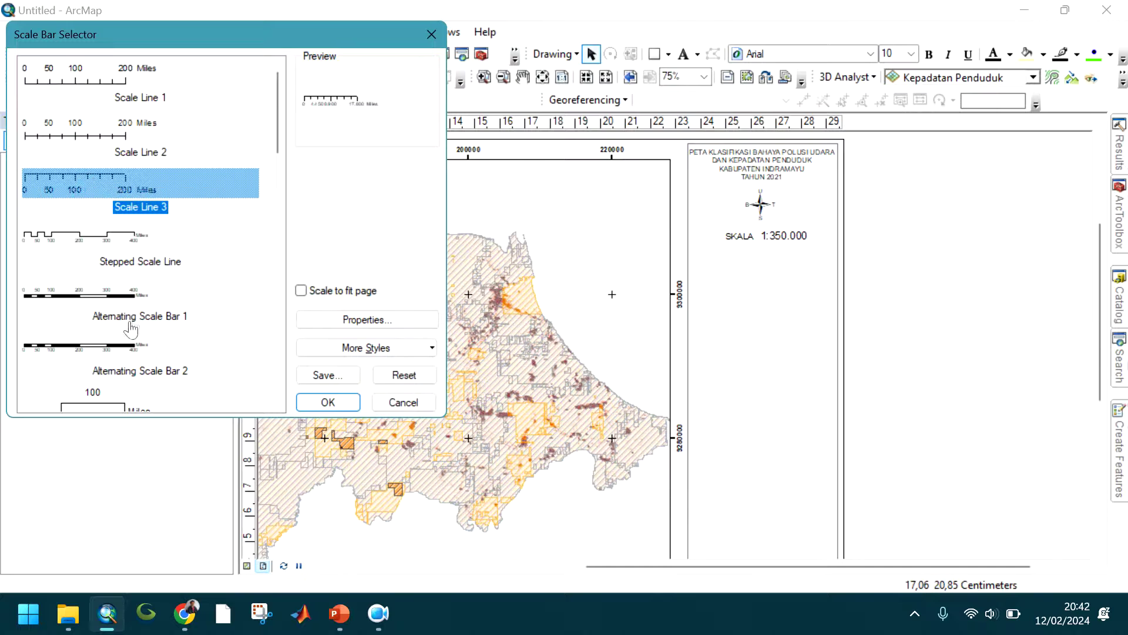
left_click(111, 347)
left_click(339, 402)
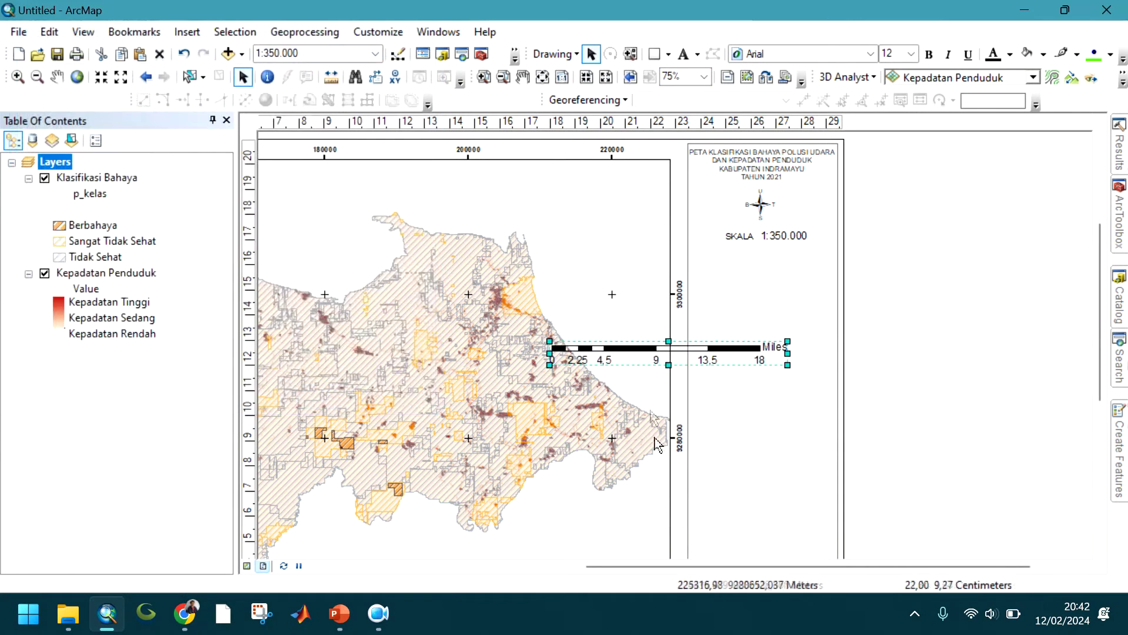
left_click_drag(713, 359, 817, 274)
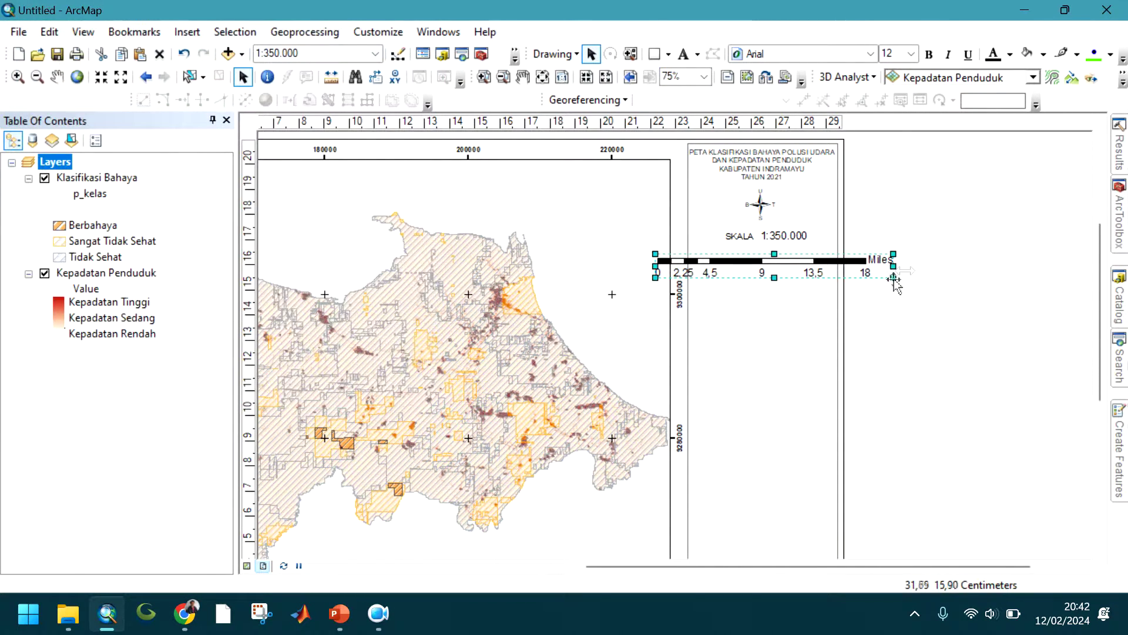
Set the scale bar's division units to Kilometers and its unit label to "Km"
right_click(881, 269)
left_click(901, 569)
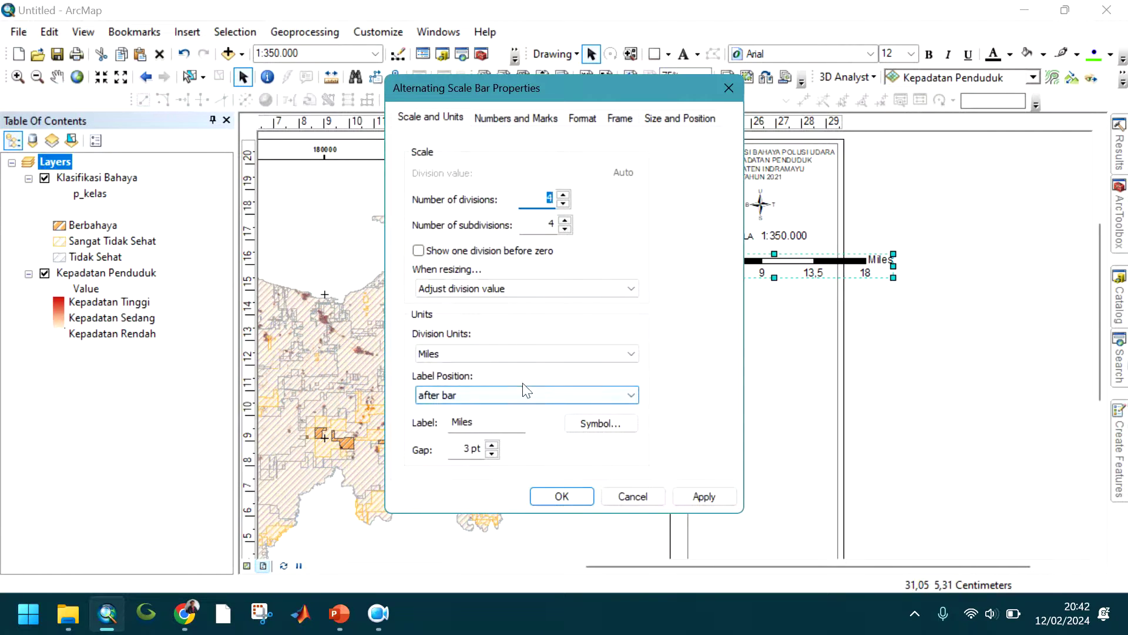
left_click(525, 355)
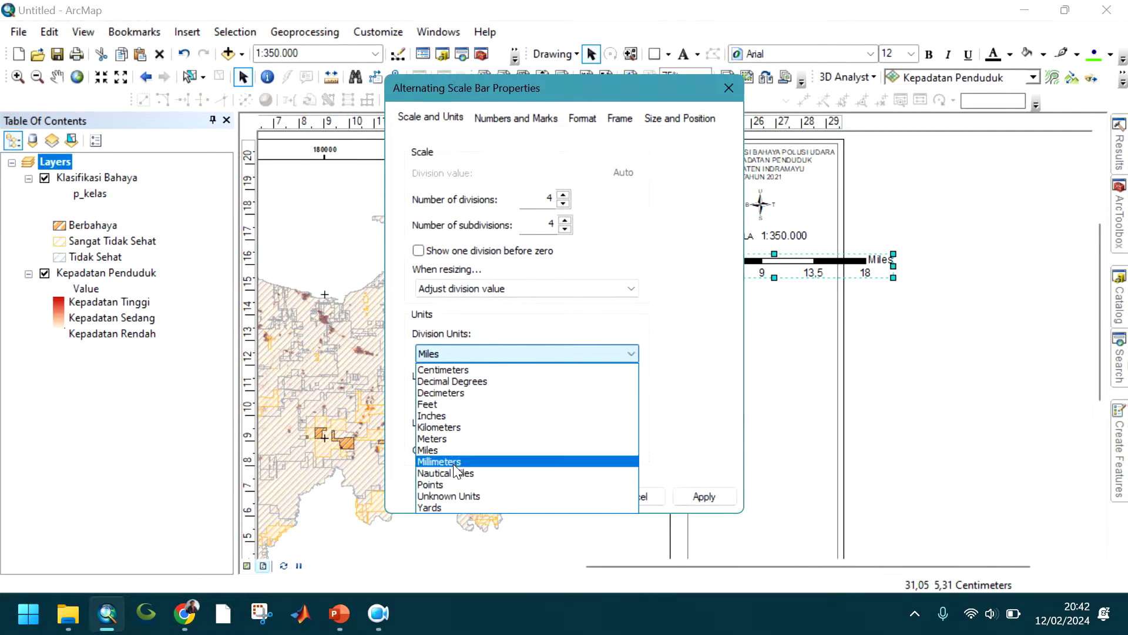
left_click(446, 427)
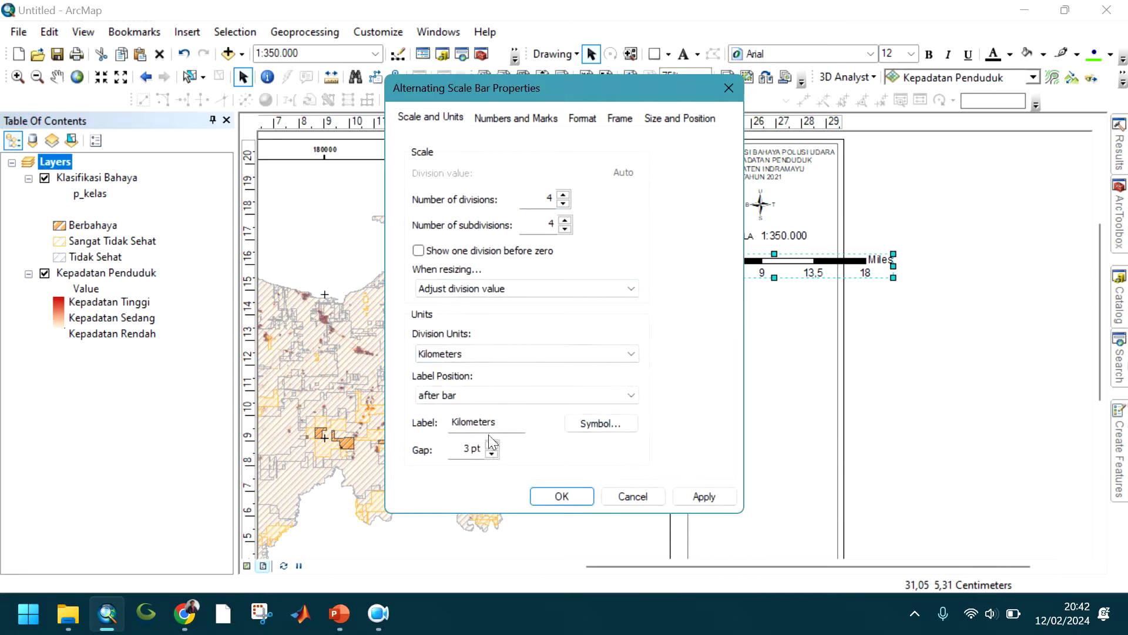
key("shift+Home")
type("K")
left_click(579, 498)
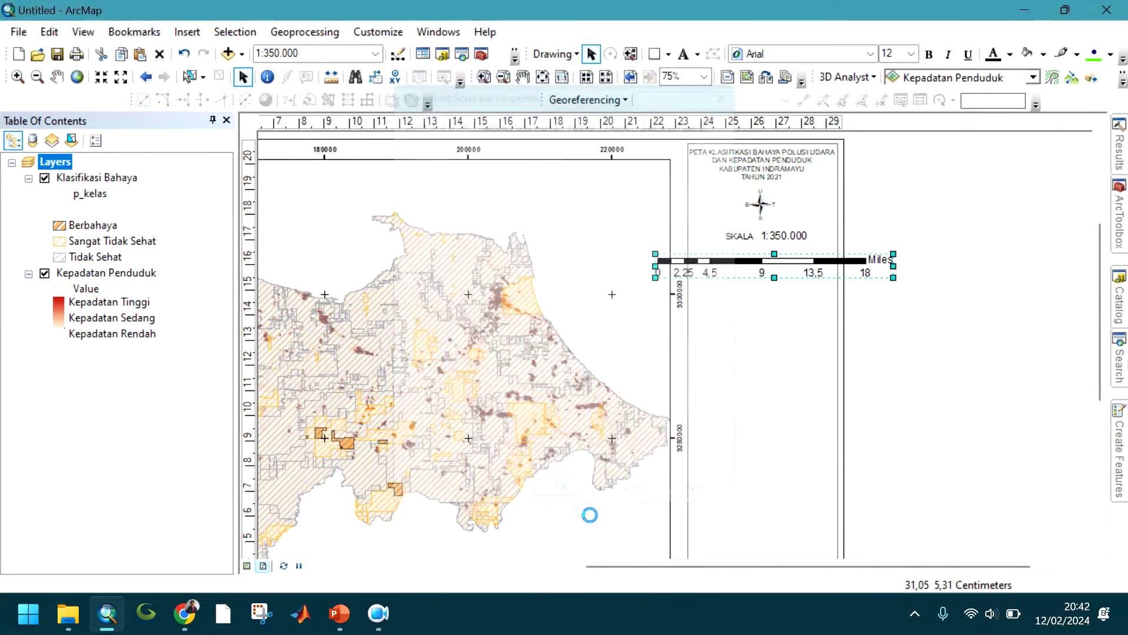
Shrink the scale bar to span 16 km and fit it inside the panel just below the scale text
left_click_drag(905, 267, 790, 282)
left_click(789, 283)
left_click(792, 269)
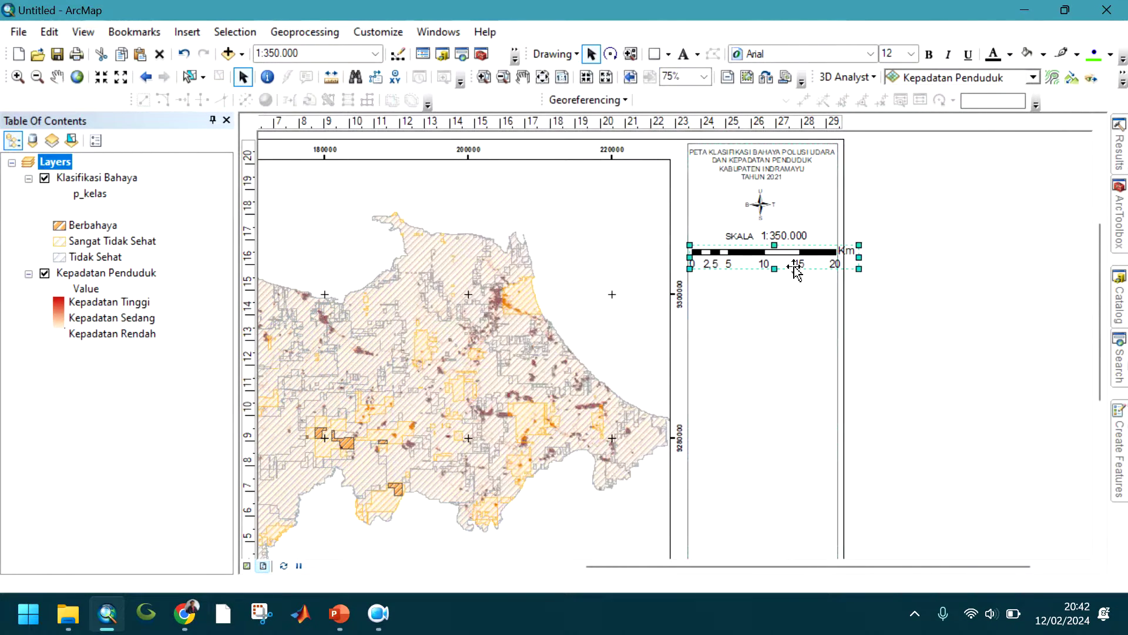
scroll(794, 275, "up", 4)
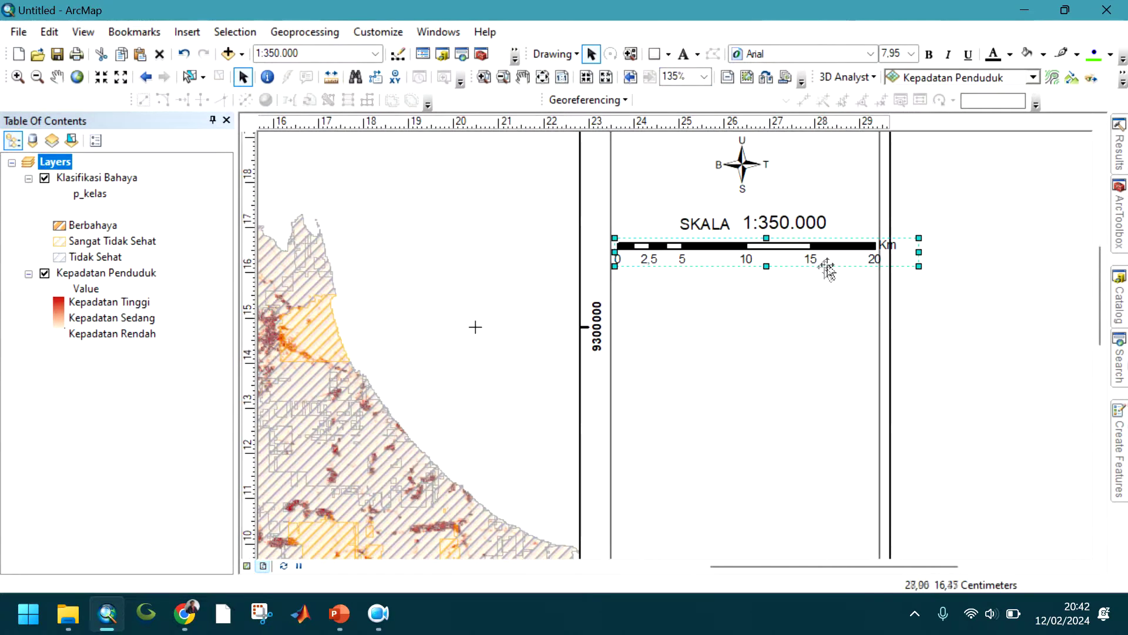
left_click_drag(925, 255, 892, 265)
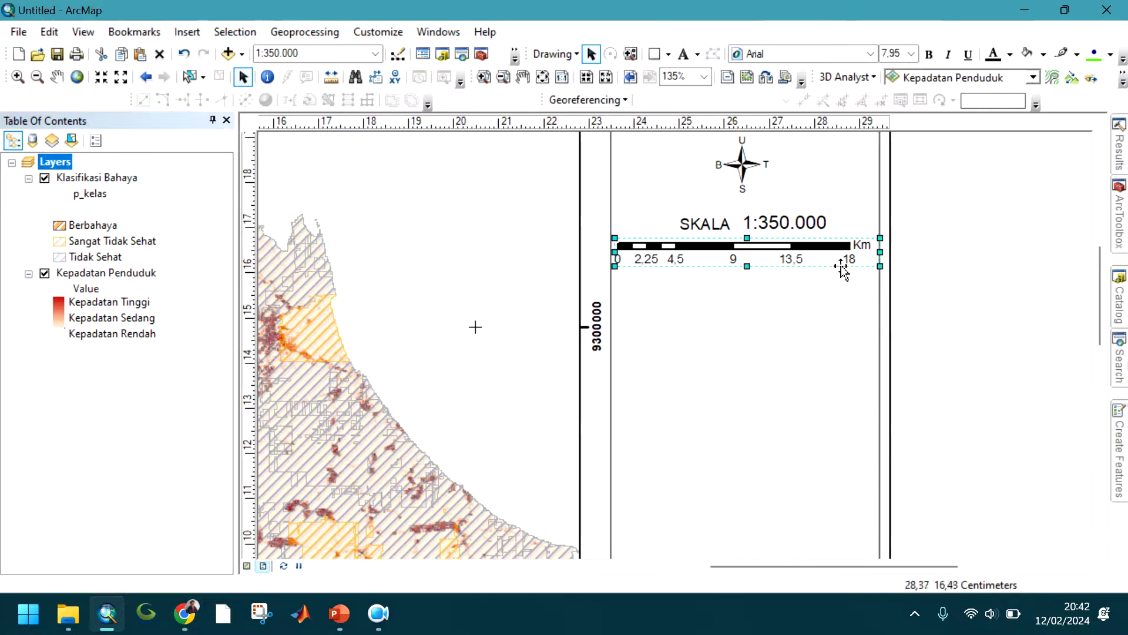
left_click_drag(752, 272, 755, 267)
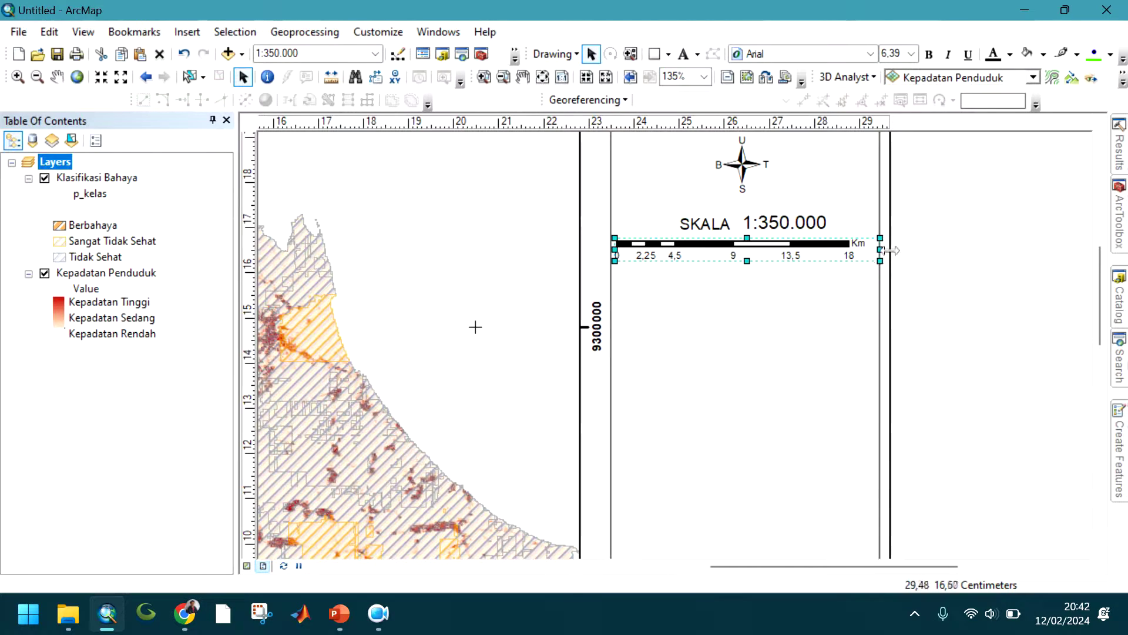
left_click_drag(890, 251, 846, 273)
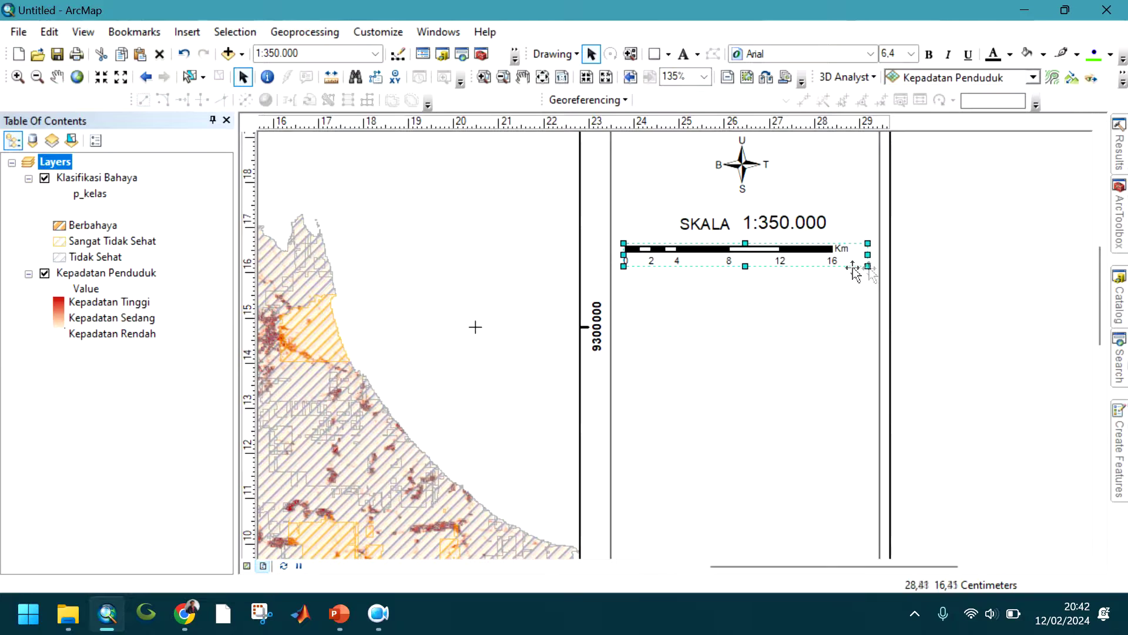
left_click(727, 349)
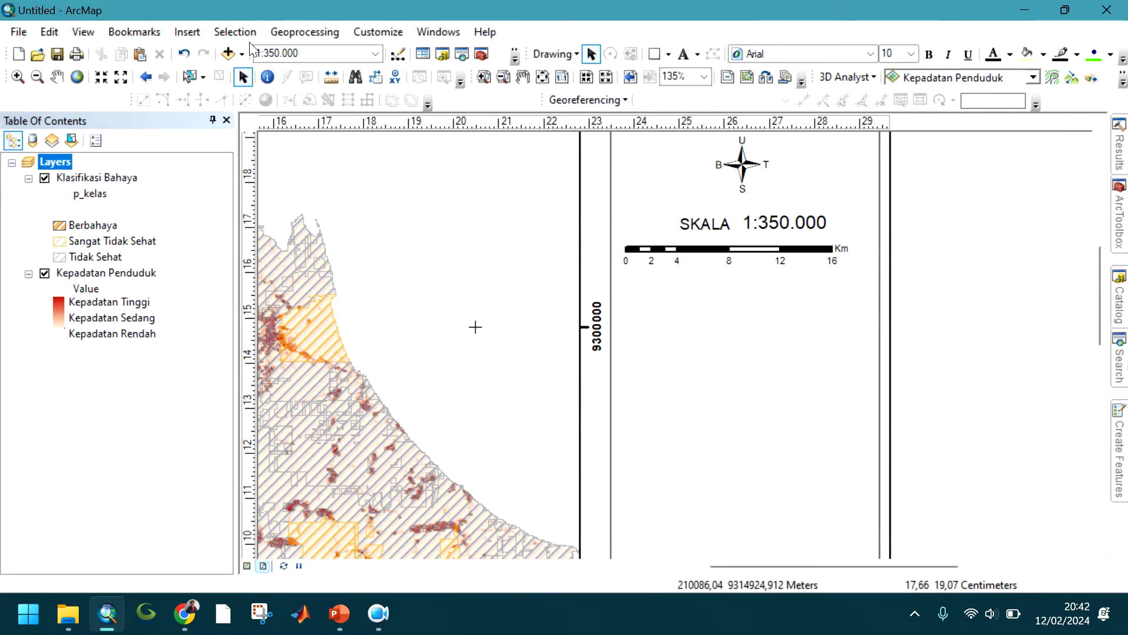
Insert a one-column legend of both layers titled "Legenda:" and place it below the scale bar in the panel
left_click(186, 31)
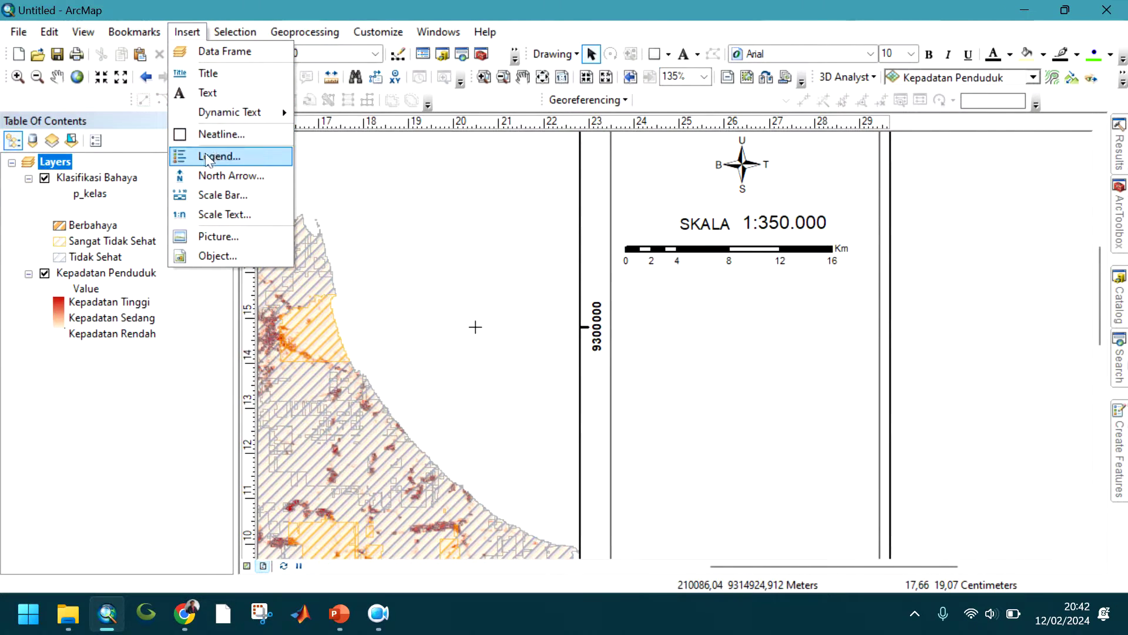
left_click(223, 155)
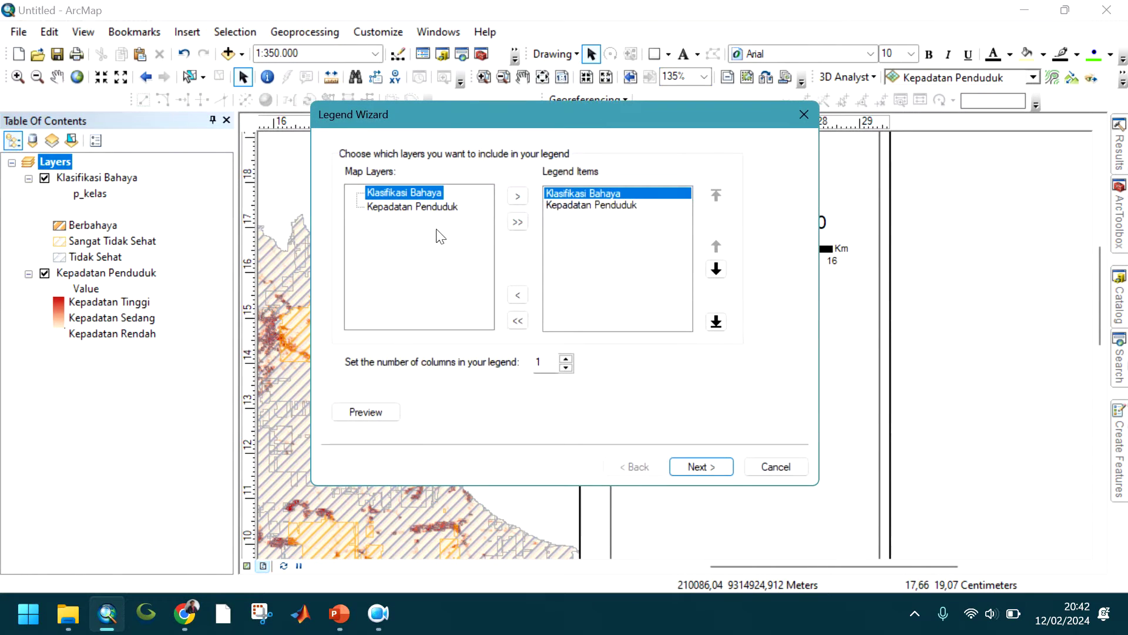
left_click(723, 470)
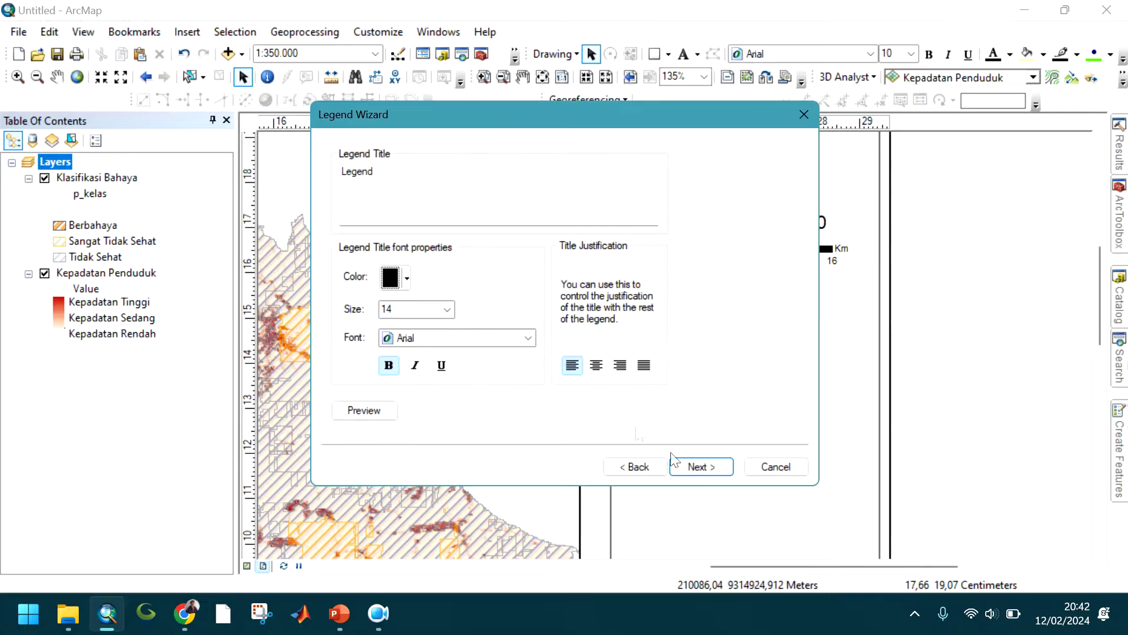
left_click(374, 171)
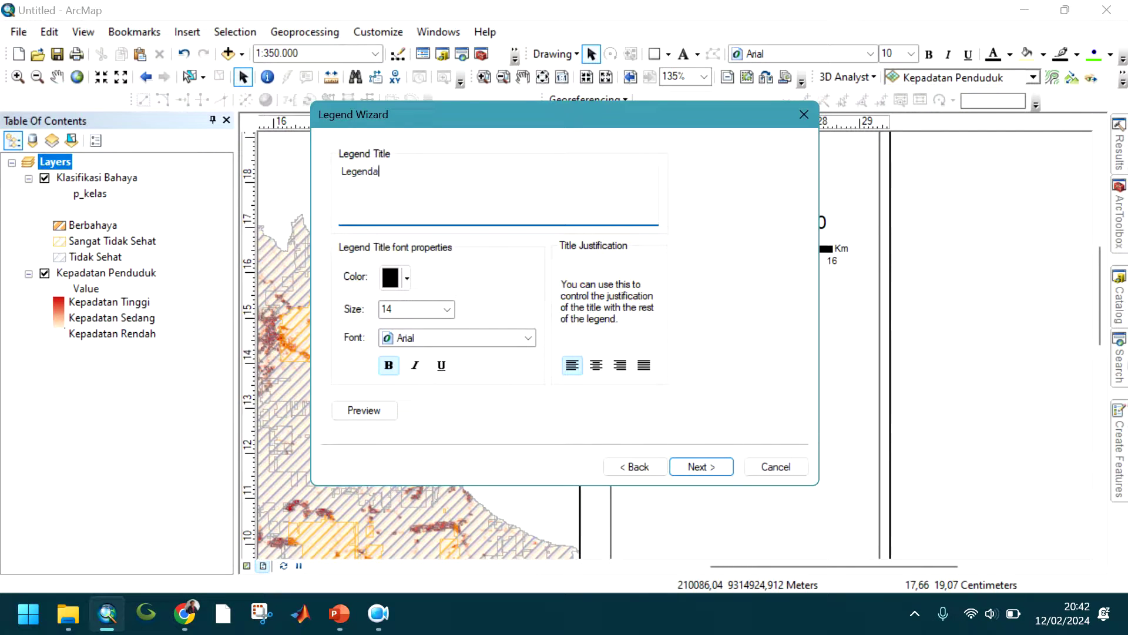
left_click(699, 465)
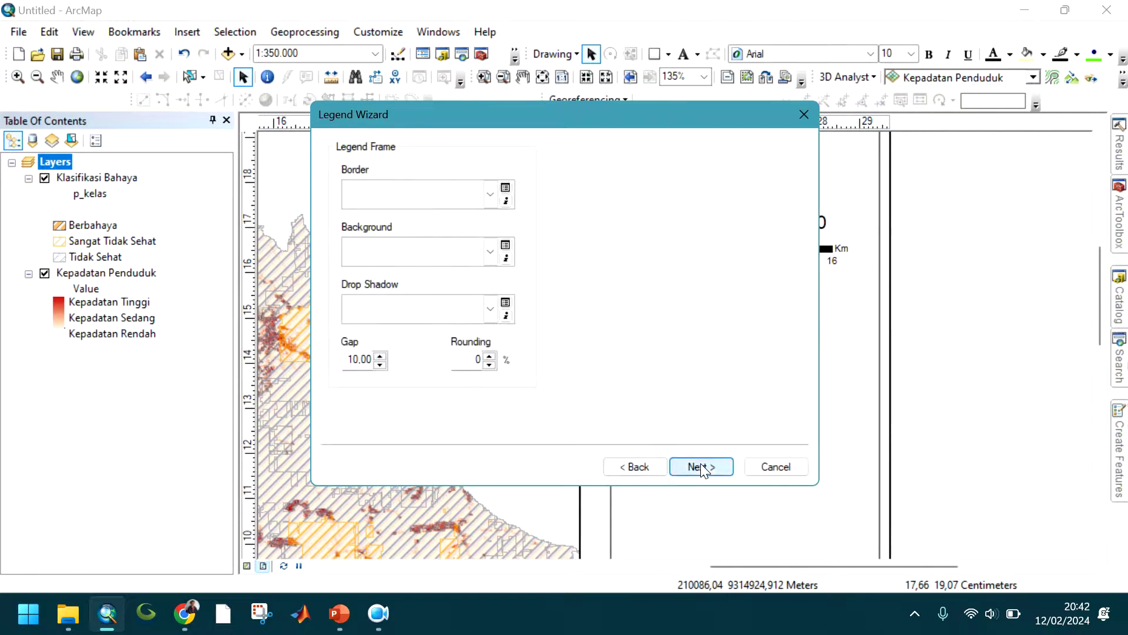
left_click(690, 469)
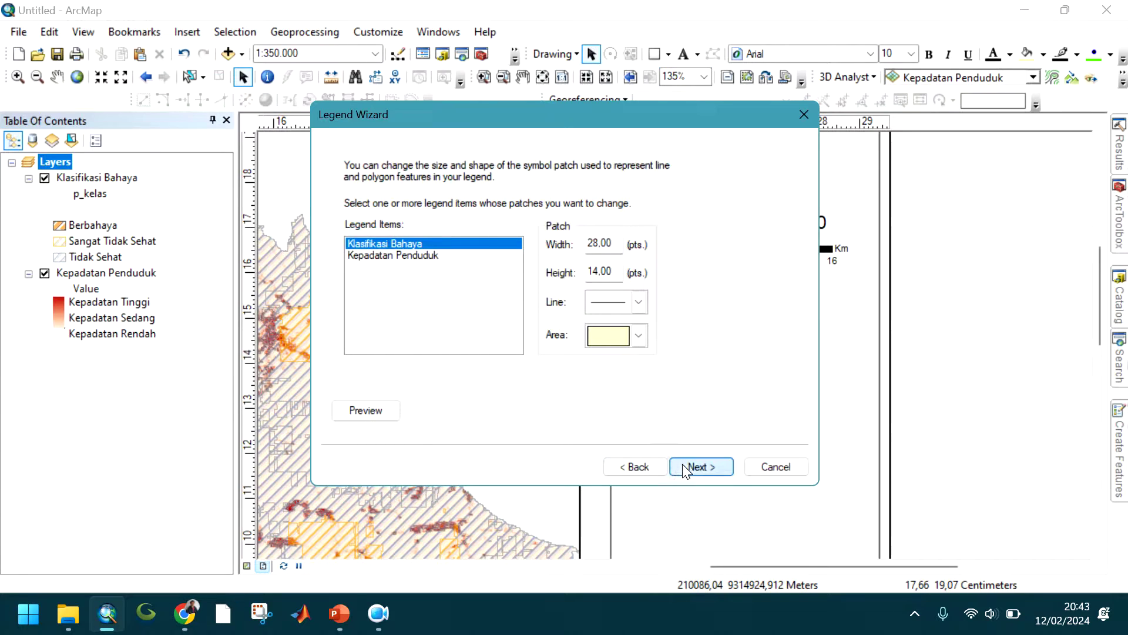
left_click(683, 465)
left_click(704, 469)
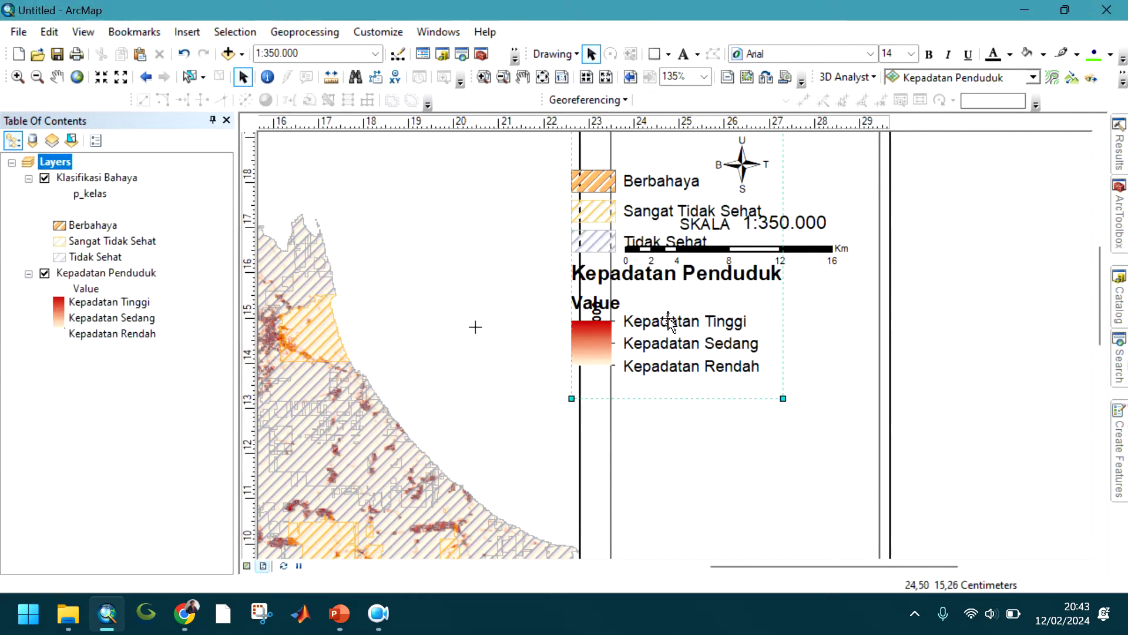
scroll(741, 448, "down", 2)
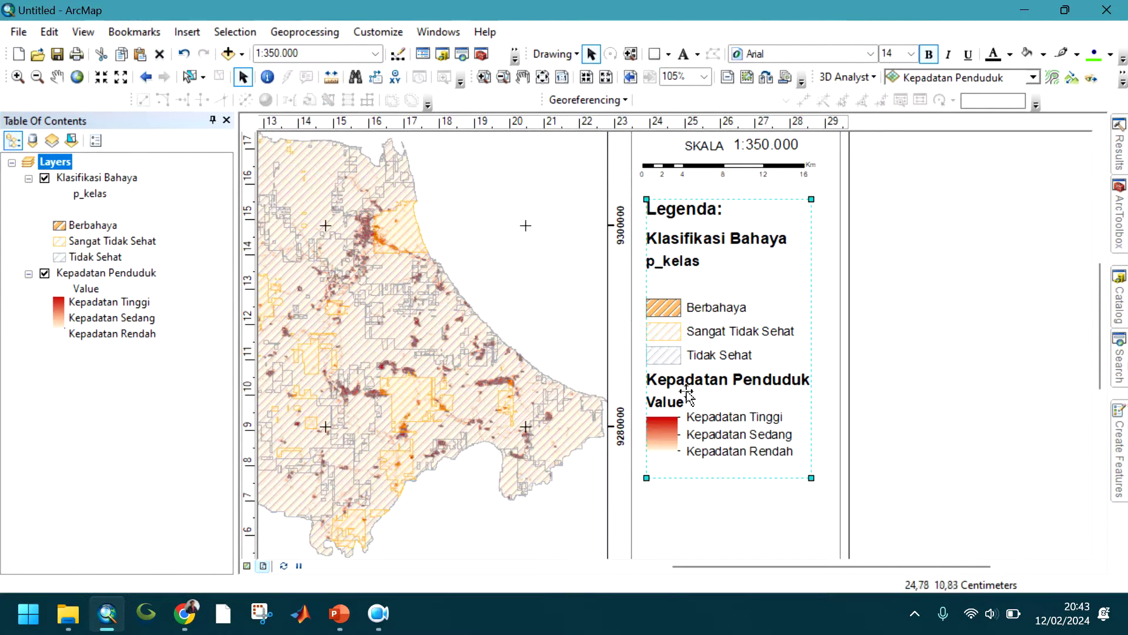
Apply the Horizontal Single Symbol Layer Name and Label style to the legend's Klasifikasi Bahaya item
right_click(699, 344)
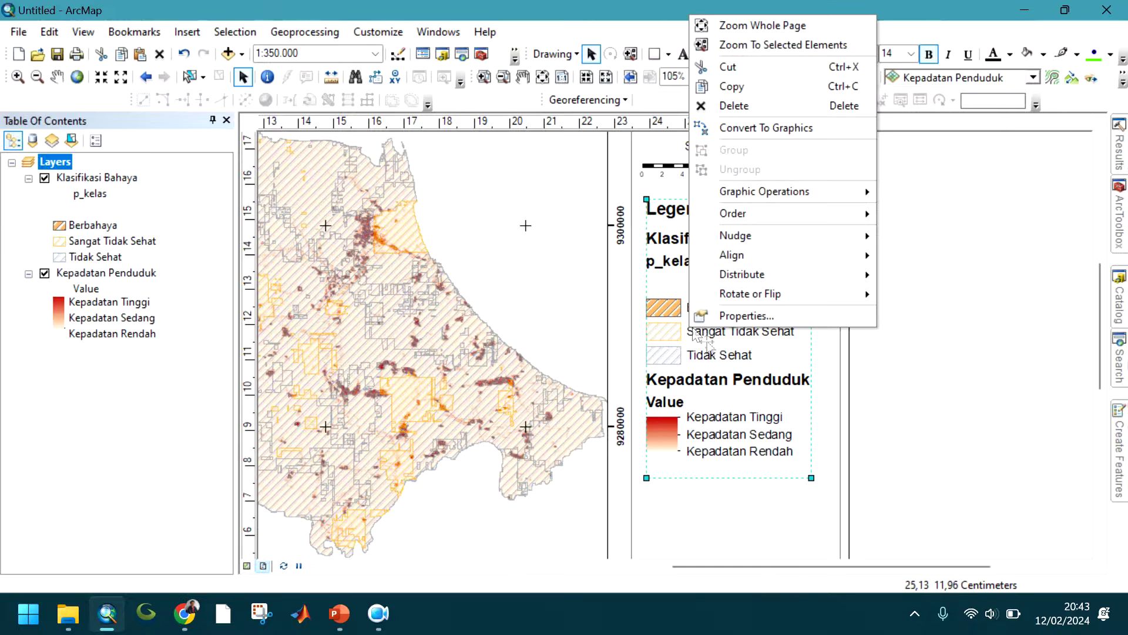
left_click(765, 338)
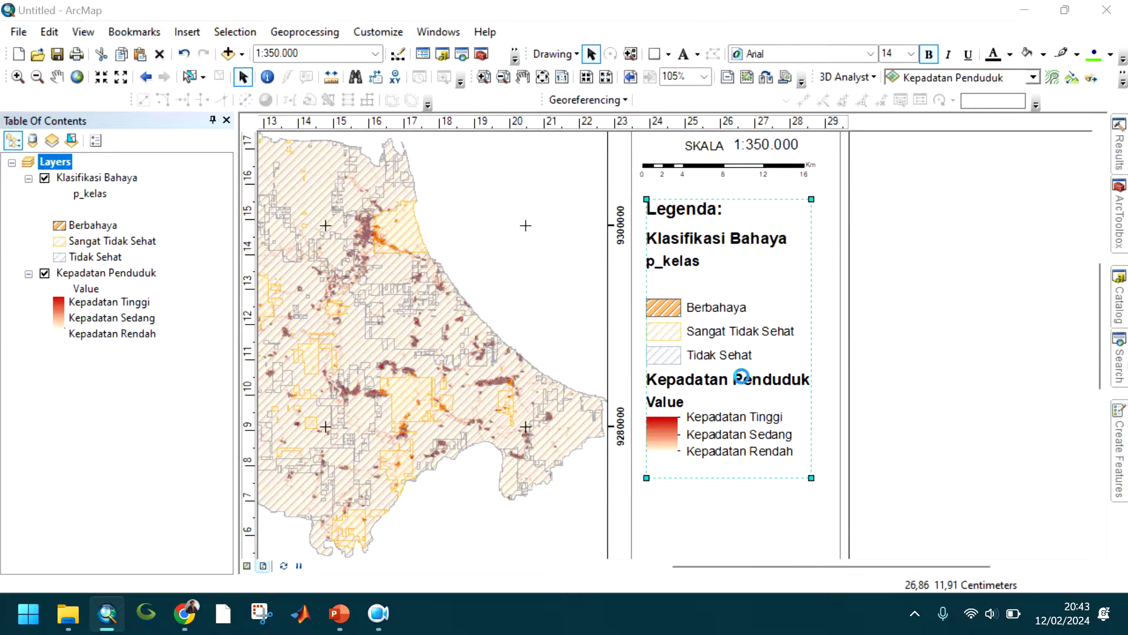
left_click_drag(479, 79, 272, 88)
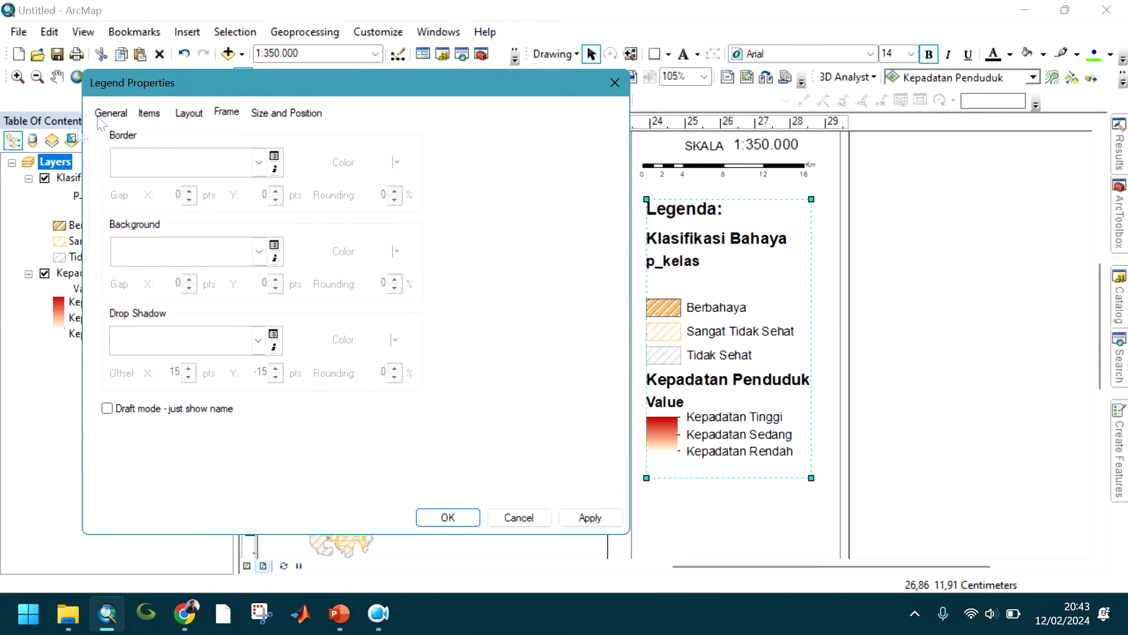
left_click(147, 113)
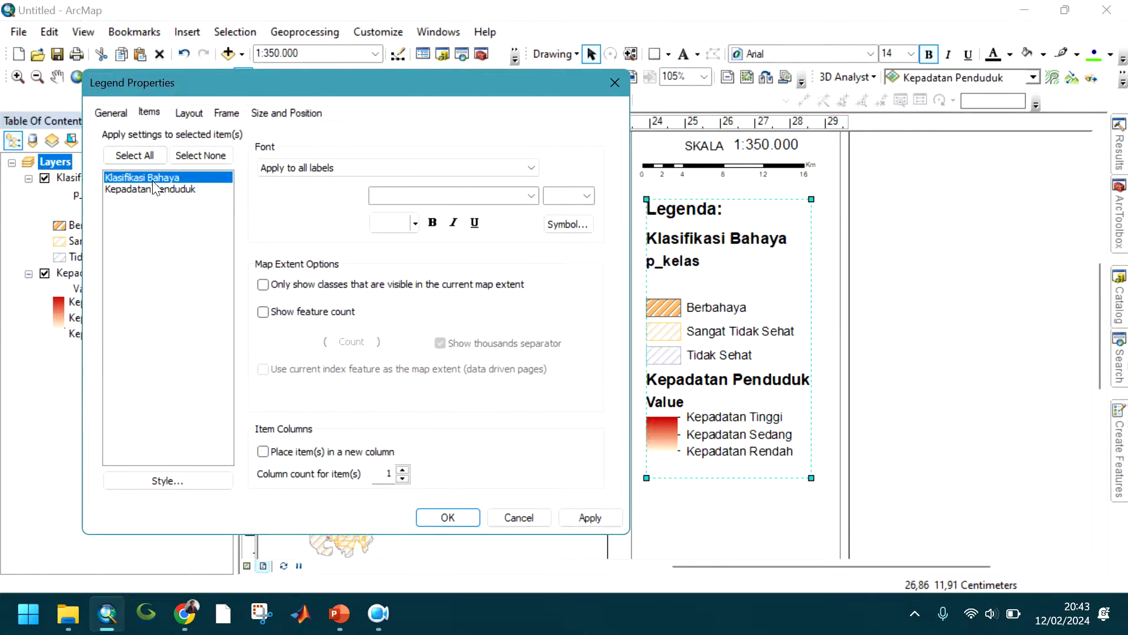
left_click(153, 482)
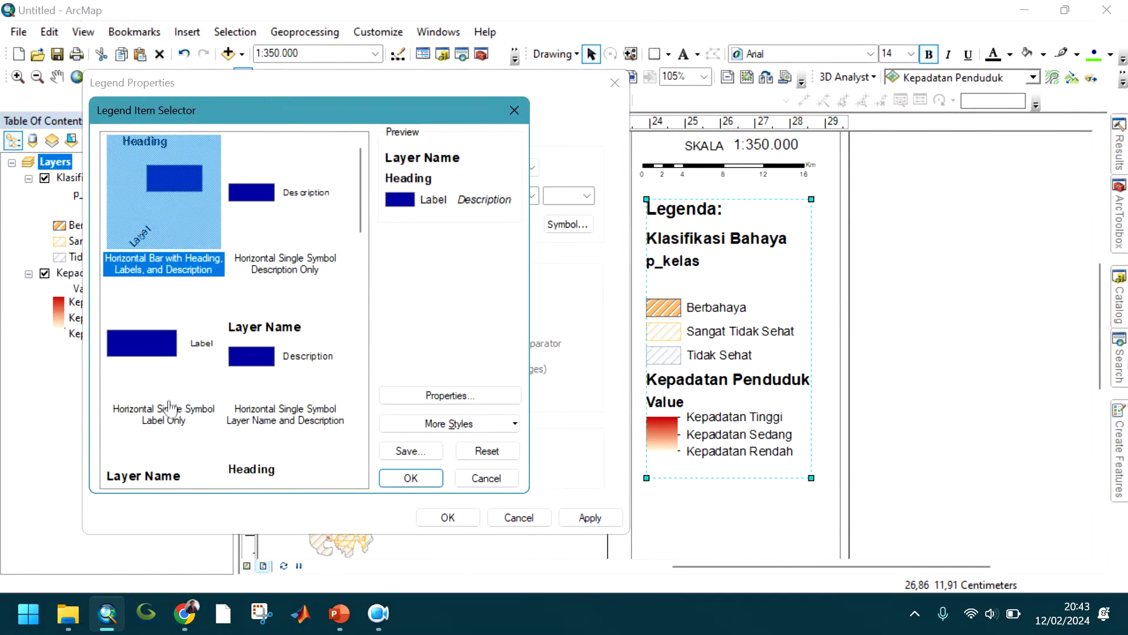
left_click(148, 473)
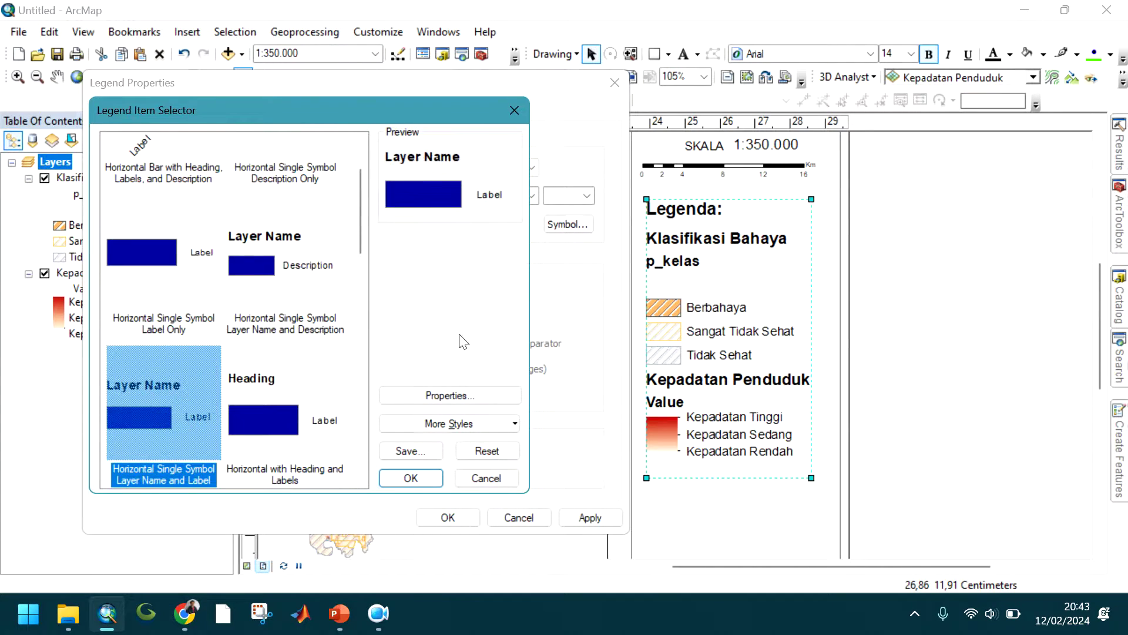
left_click(430, 477)
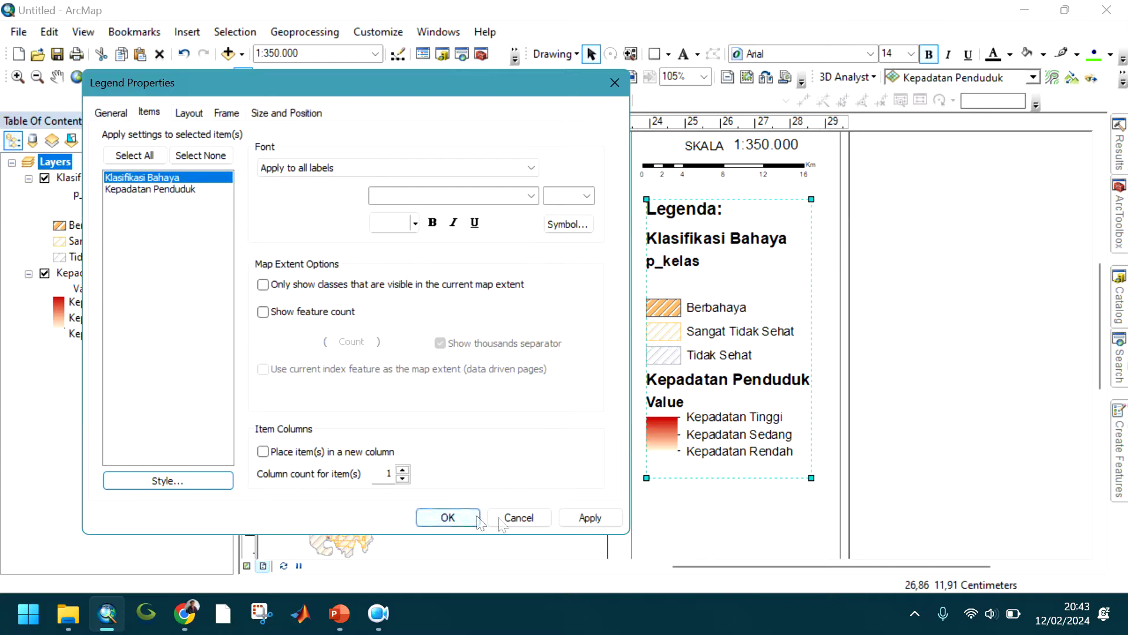
left_click(588, 518)
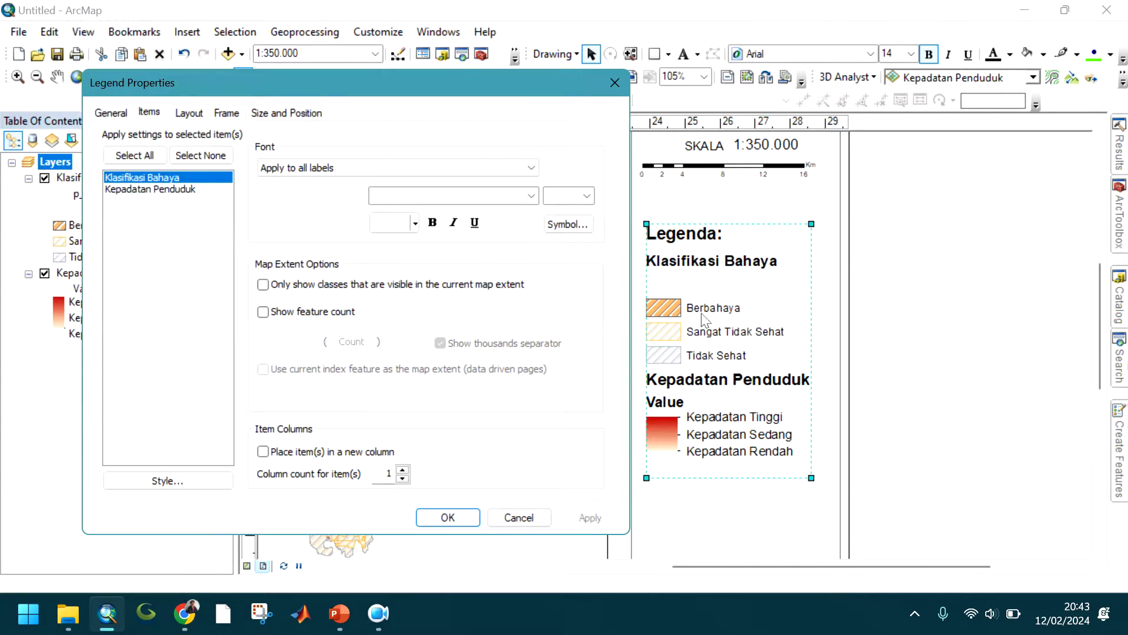
Give the Kepadatan Penduduk legend item the same Horizontal Single Symbol Layer Name and Label style
left_click(172, 190)
left_click(188, 484)
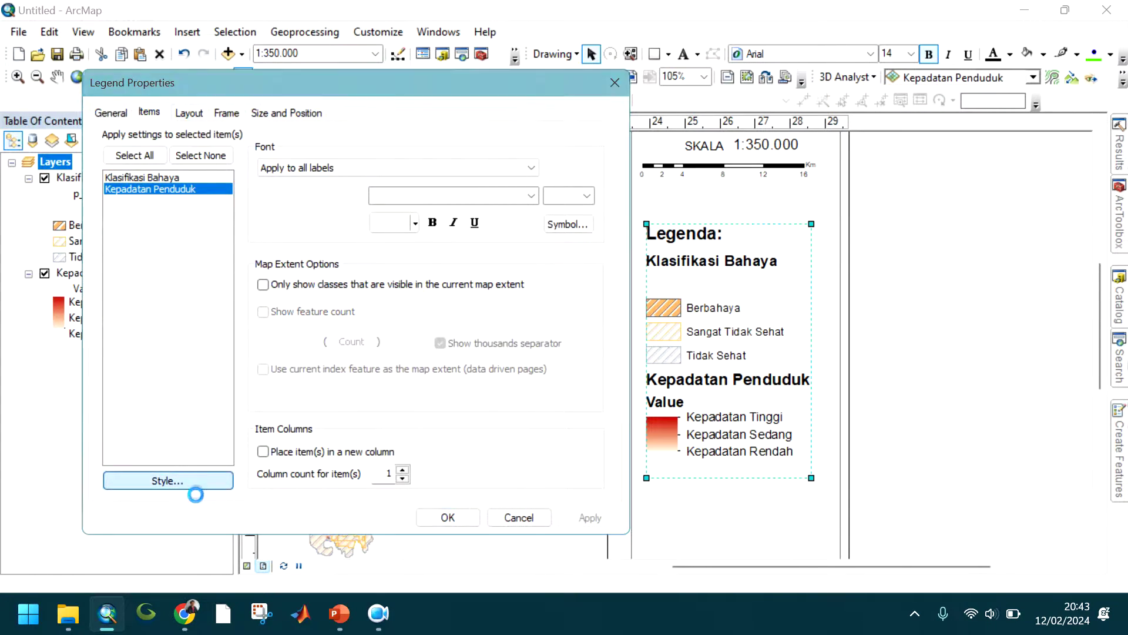
left_click(158, 475)
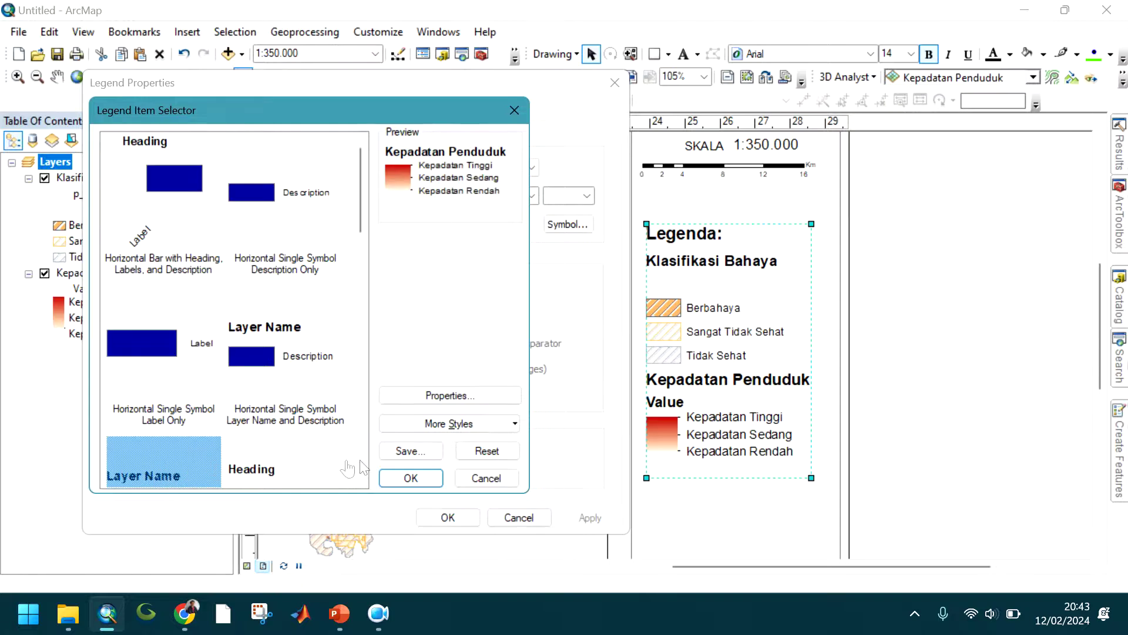
left_click(406, 477)
left_click(589, 518)
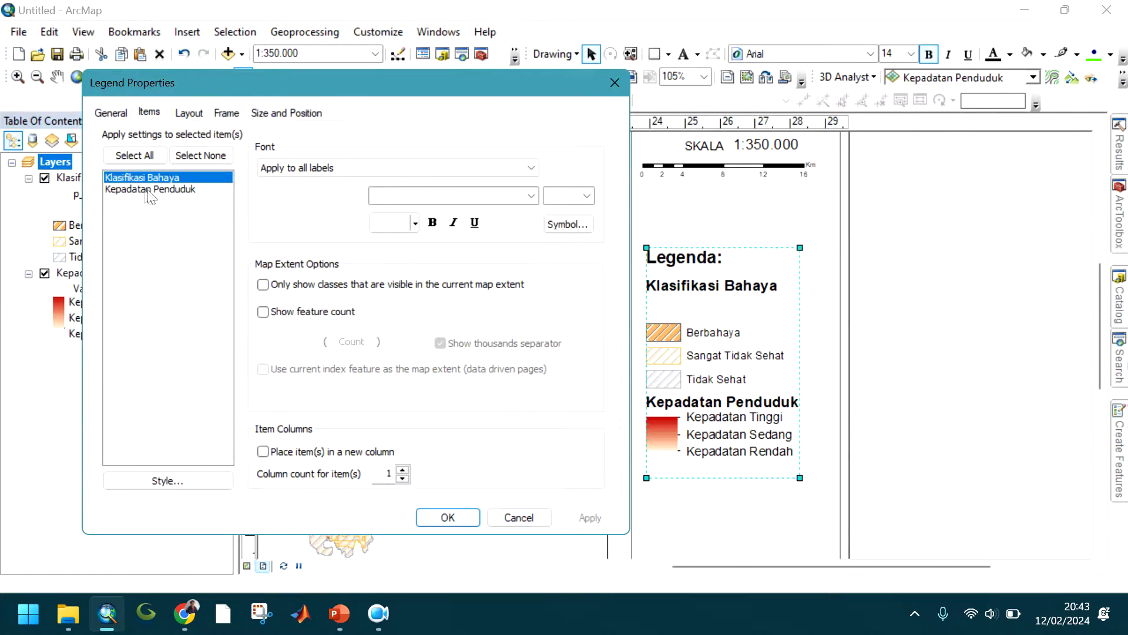
Remove the bold formatting from the layer names of both legend items, Klasifikasi Bahaya and Kepadatan Penduduk
left_click(154, 190, "shift")
left_click(350, 168)
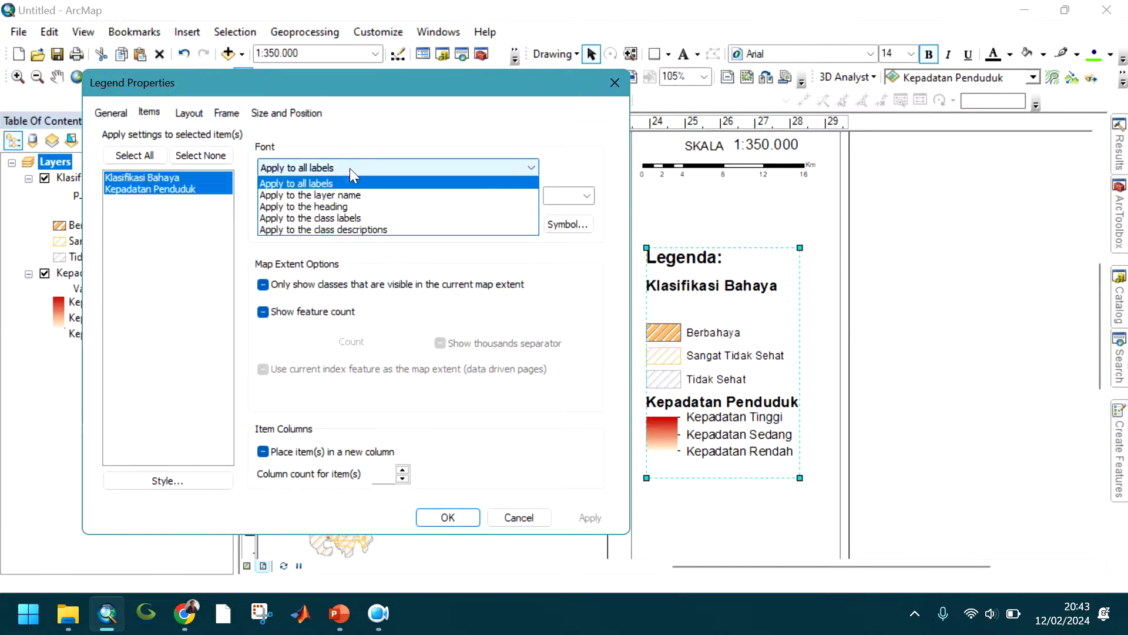
left_click(325, 195)
left_click(433, 223)
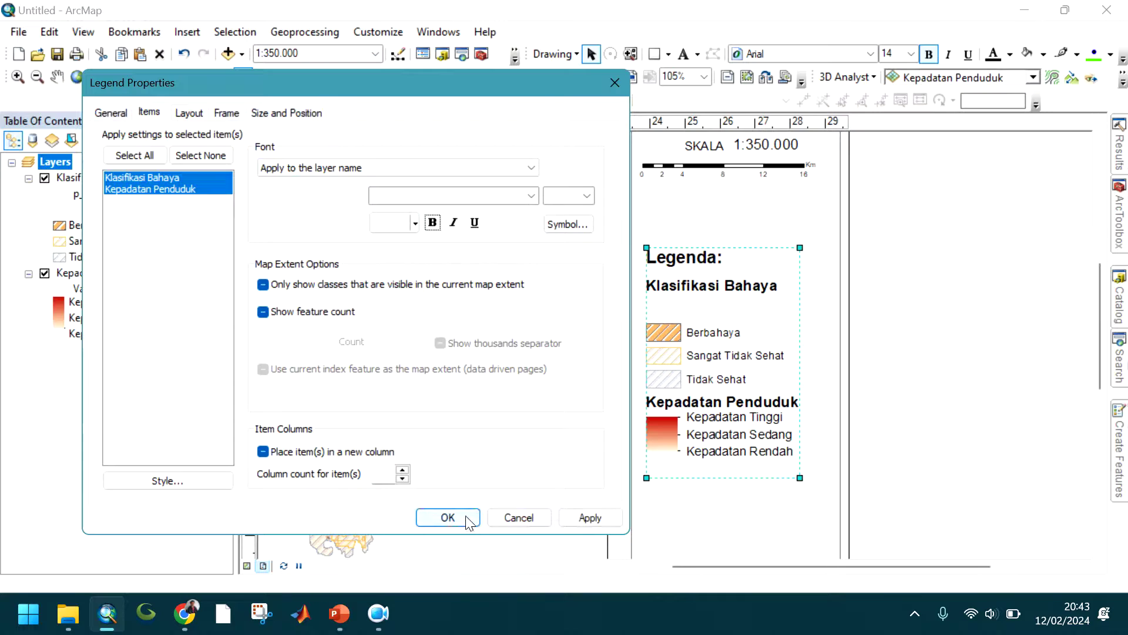
left_click(588, 517)
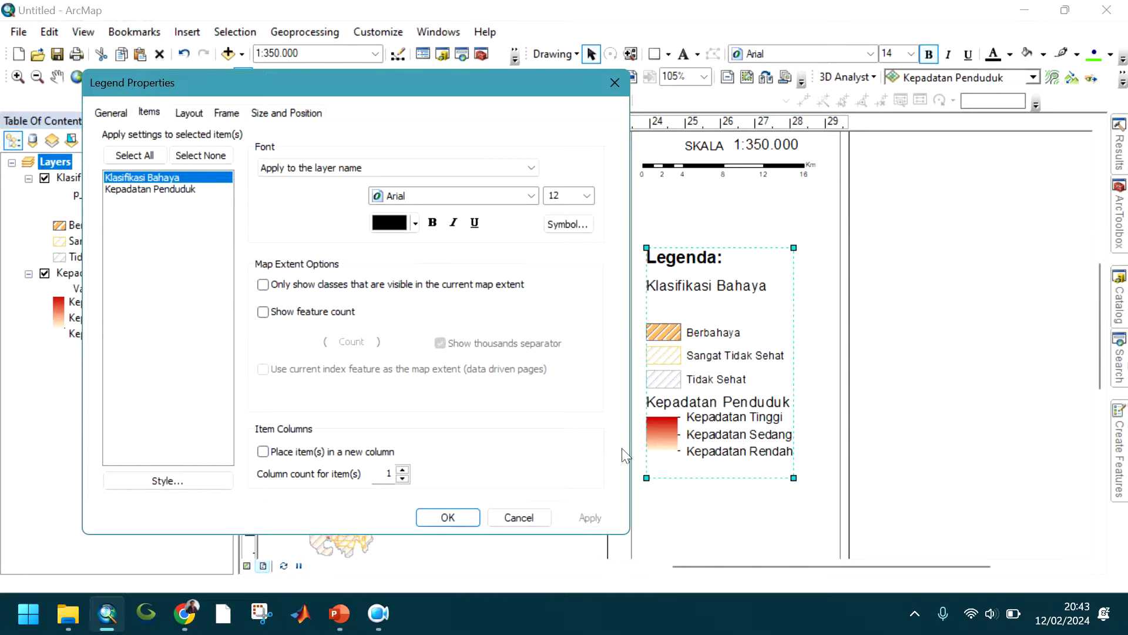
Set the class label font size of the legend's Kepadatan Penduduk item to 8
left_click(173, 190)
left_click(385, 169)
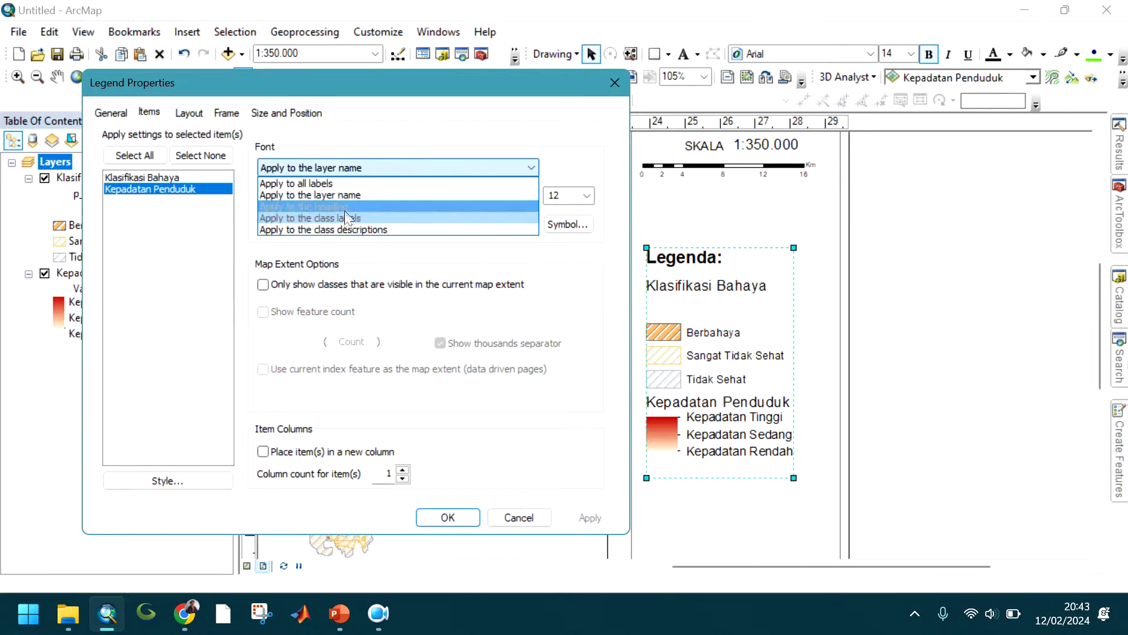
left_click(350, 226)
left_click(586, 196)
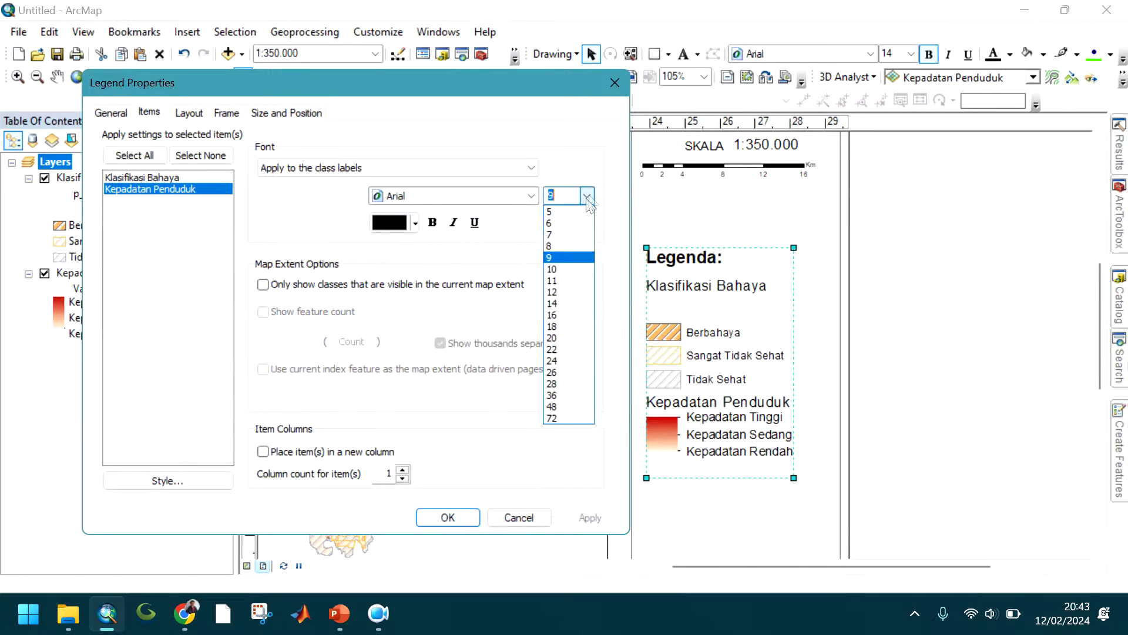
left_click(558, 248)
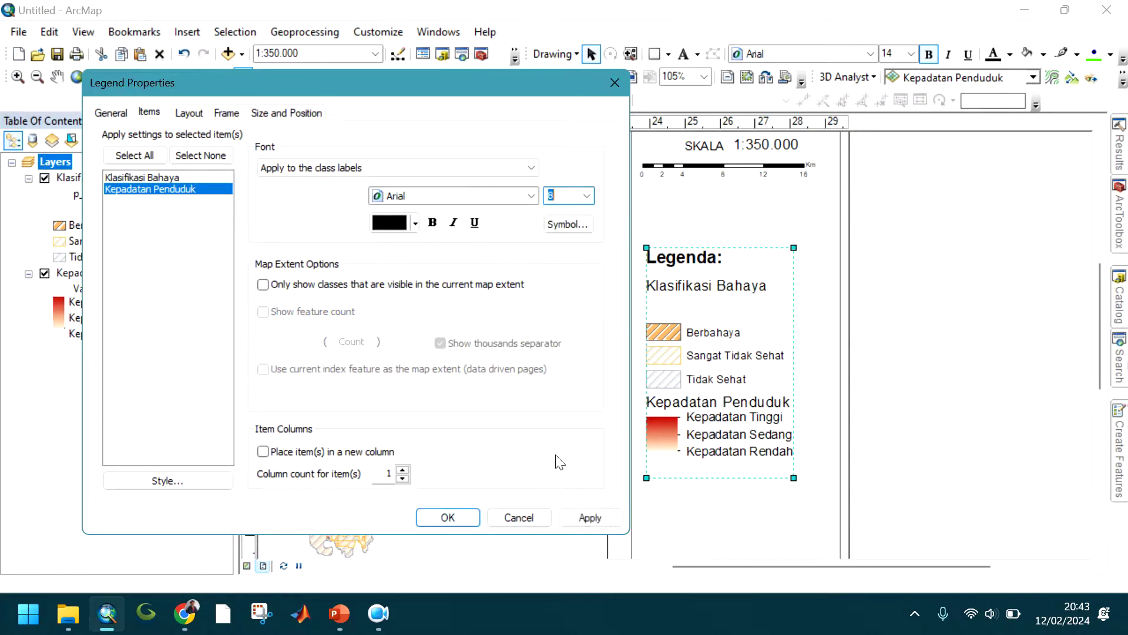
left_click(600, 522)
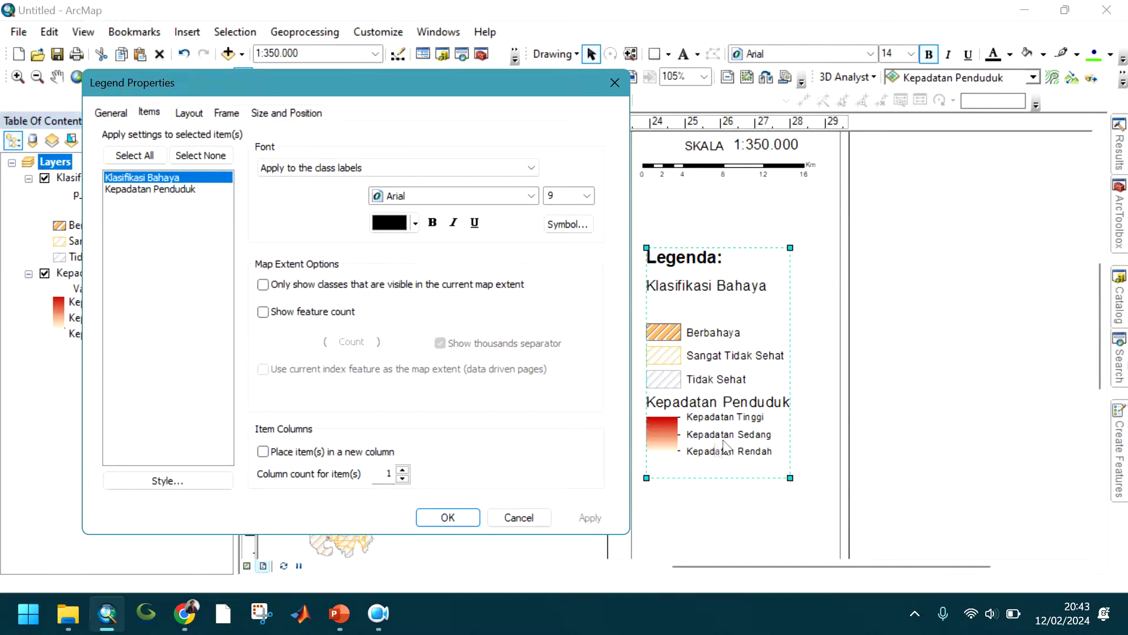
left_click(448, 518)
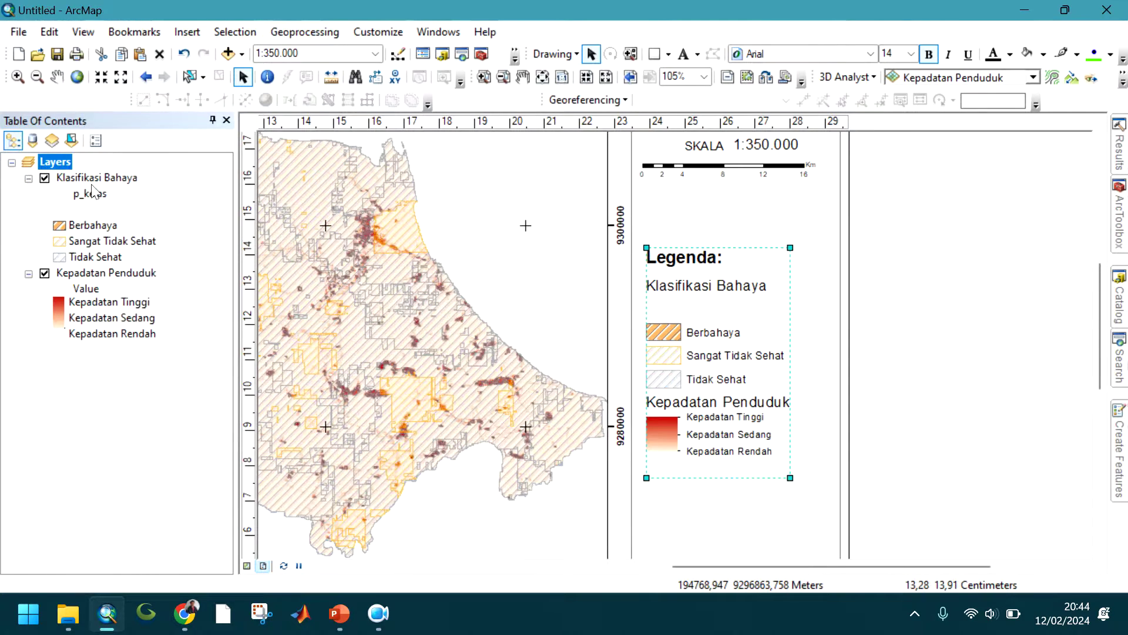
Remove the blank class from the Klasifikasi Bahaya layer's unique-value symbology and move the legend up closer to the scale bar
right_click(94, 177)
left_click(160, 542)
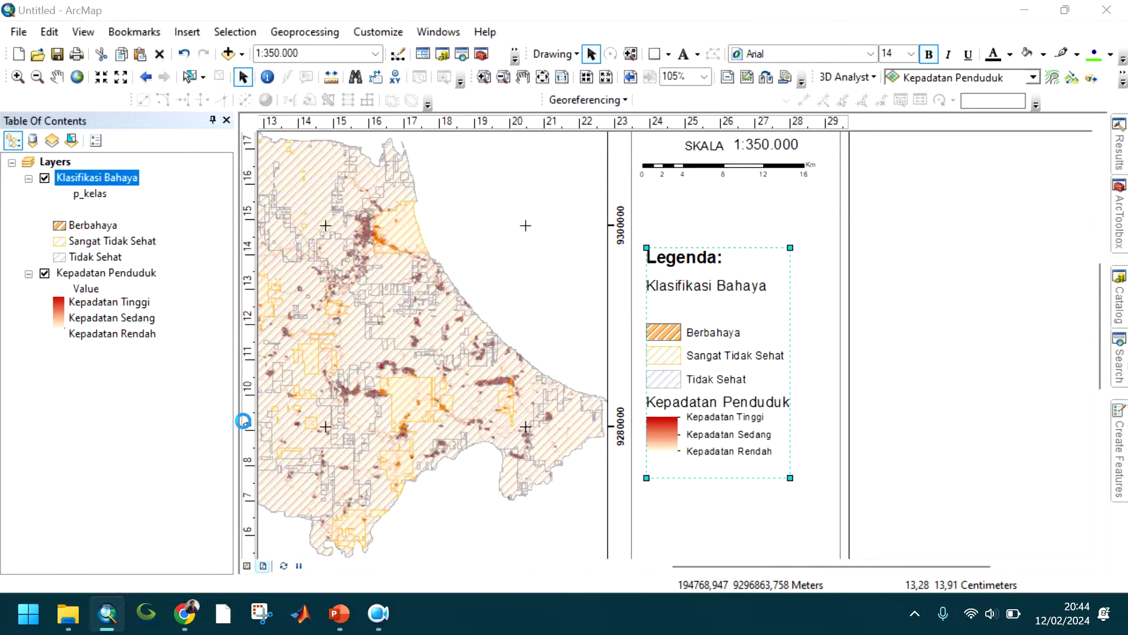
left_click(478, 91)
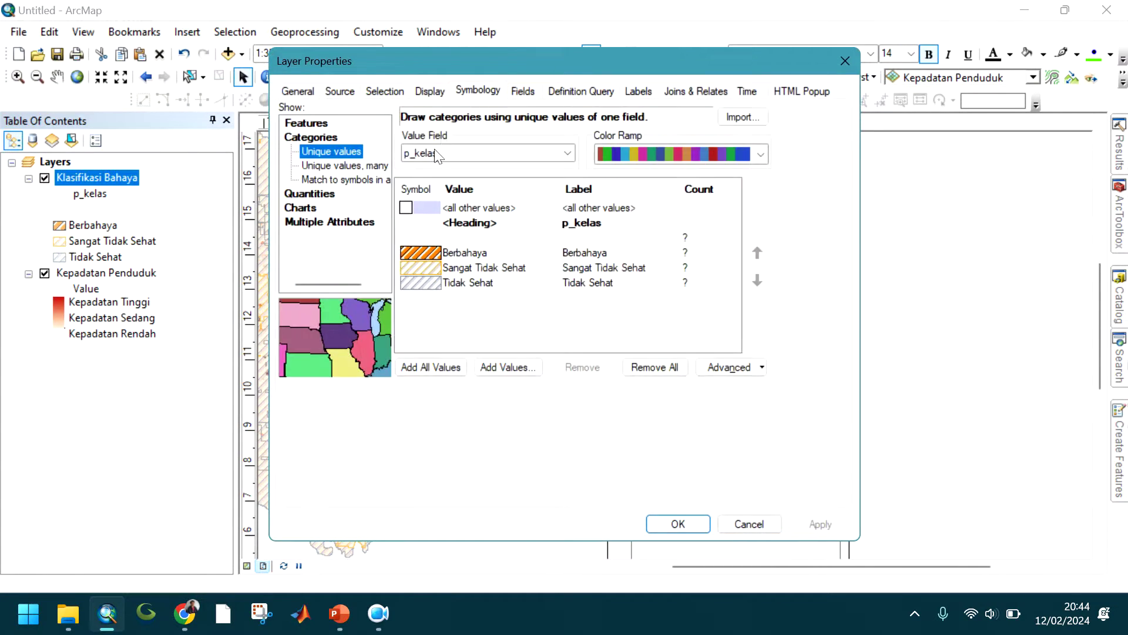
left_click(443, 237)
left_click(583, 367)
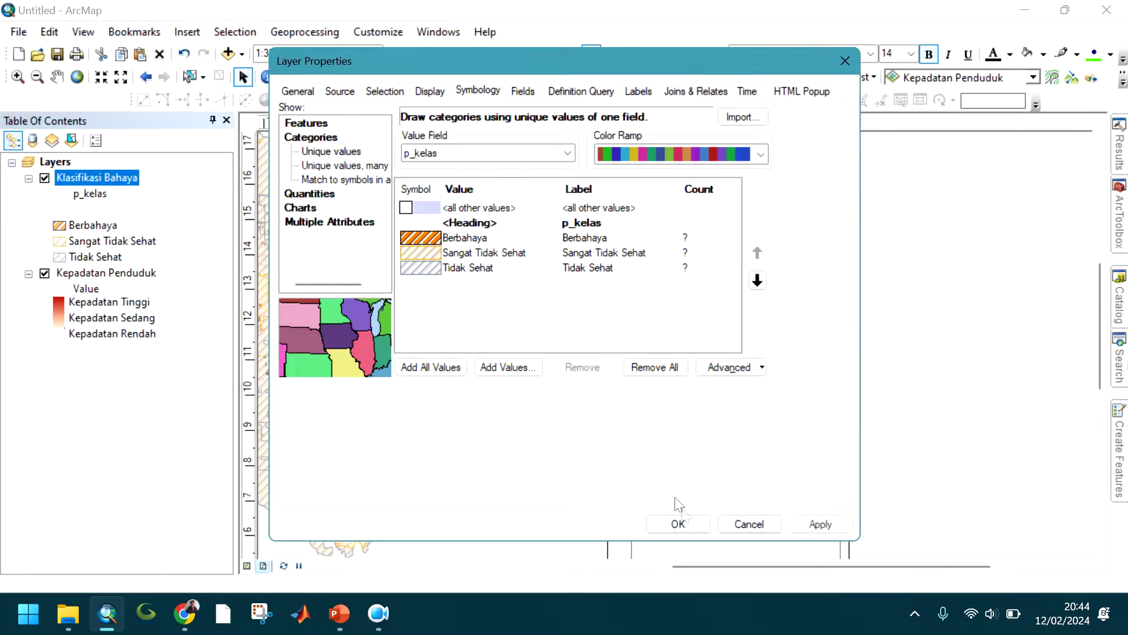
left_click(678, 523)
left_click_drag(685, 376, 683, 308)
left_click(845, 333)
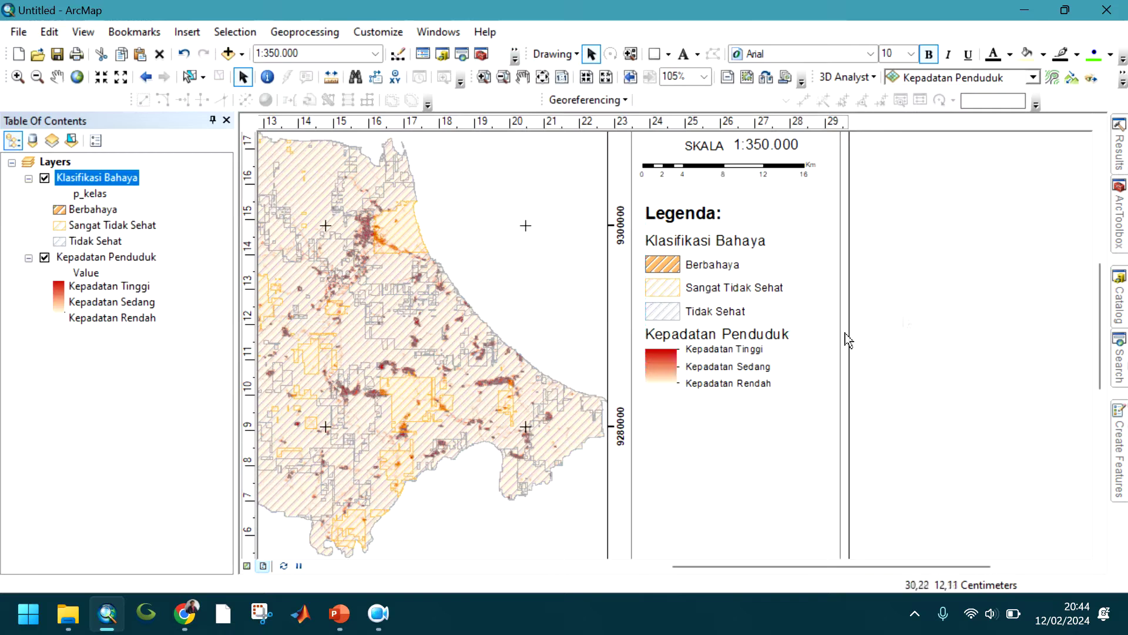
Insert the text "Sumber Data:" below the legend and shift it to the panel's left edge
left_click(682, 54)
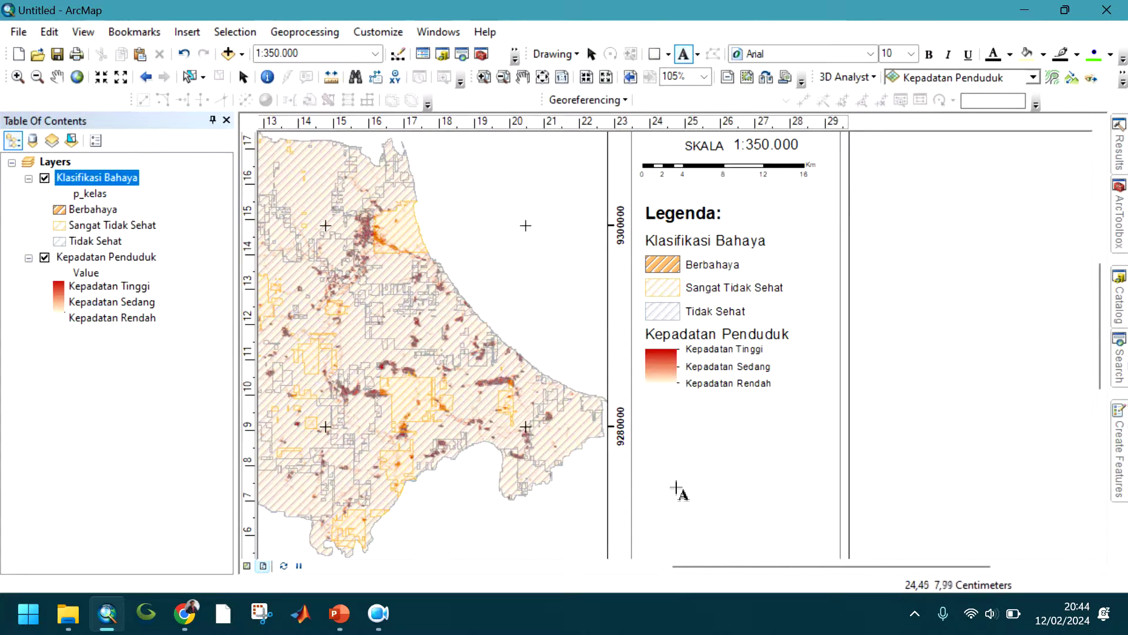
left_click(665, 420)
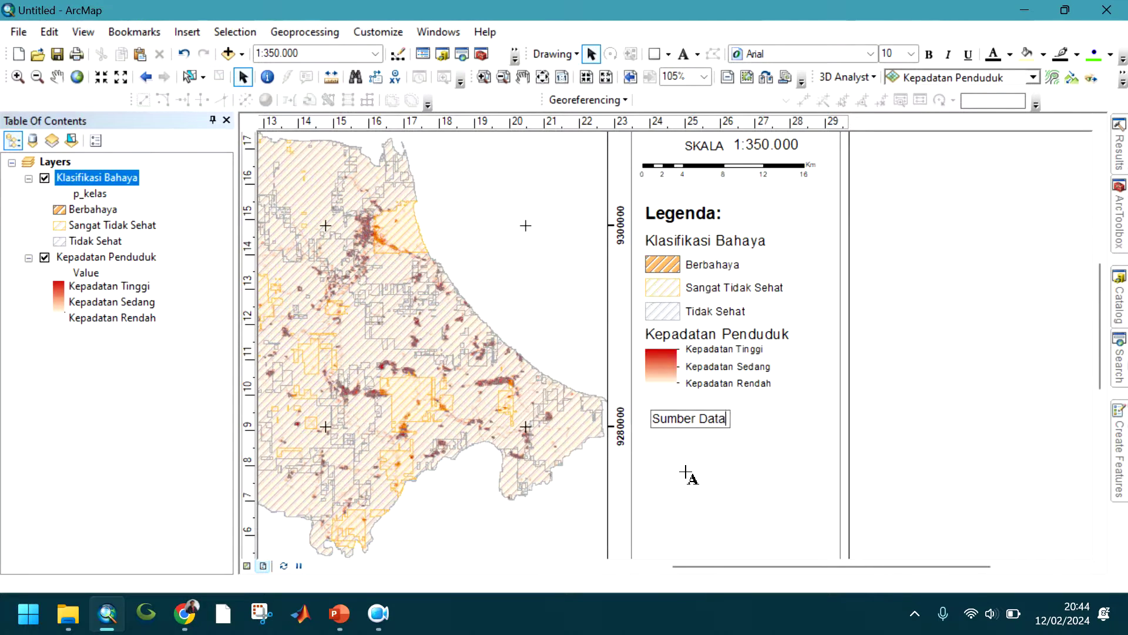
key("Return")
left_click_drag(679, 433, 667, 439)
Insert the text "Pembuat Peta:" below the "Sumber Data:" label and align it with that label
left_click(684, 54)
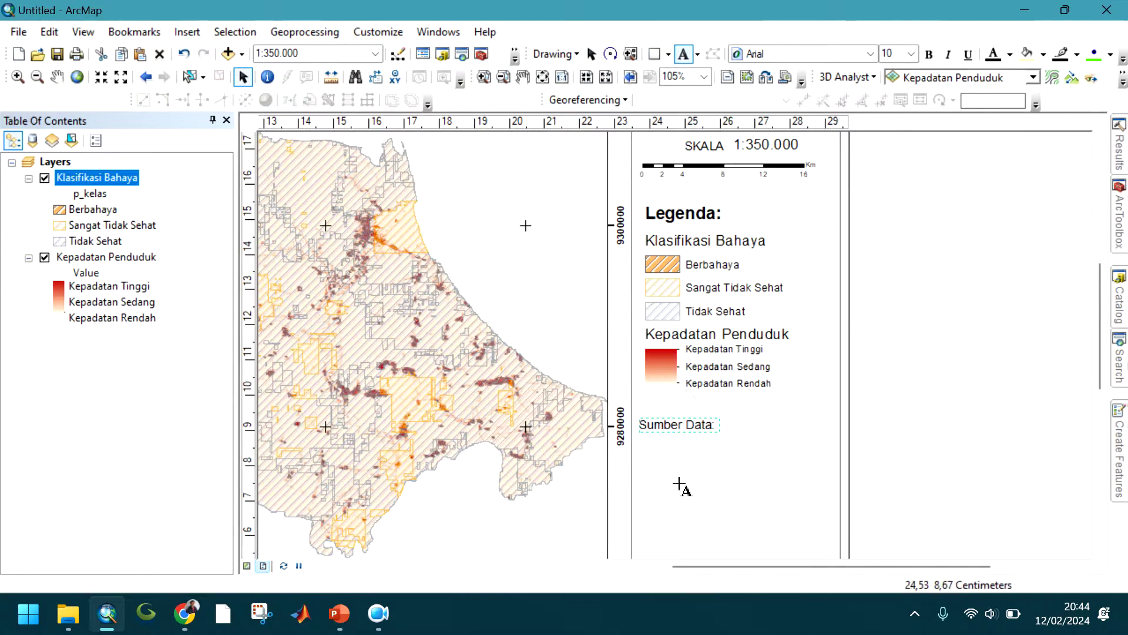
left_click(658, 499)
type("Pembuat Peta:")
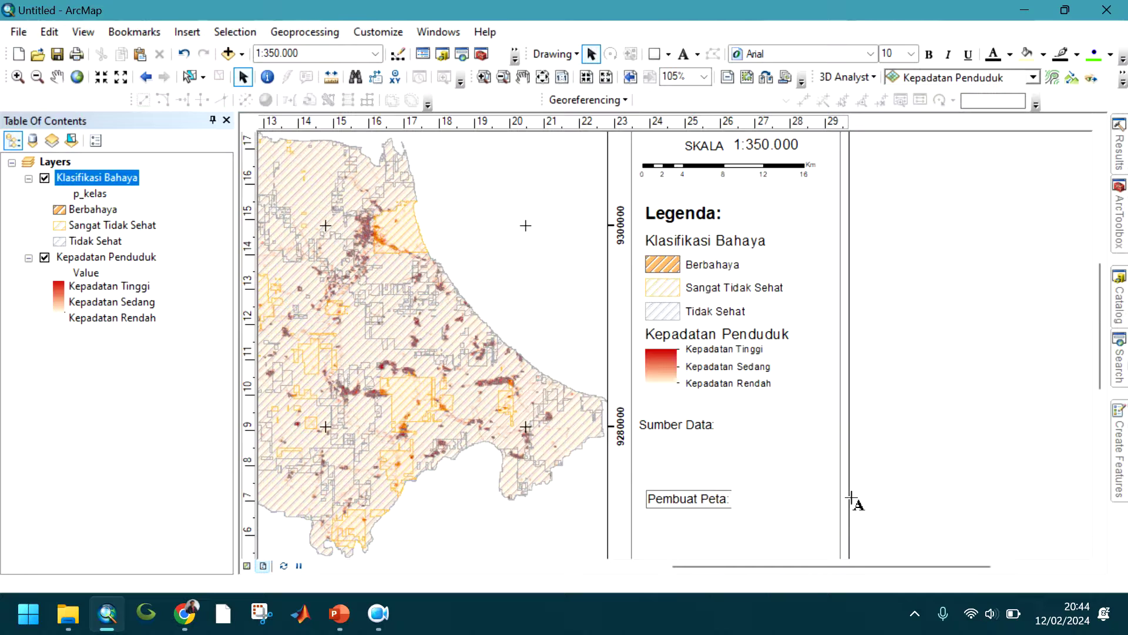
left_click(851, 498)
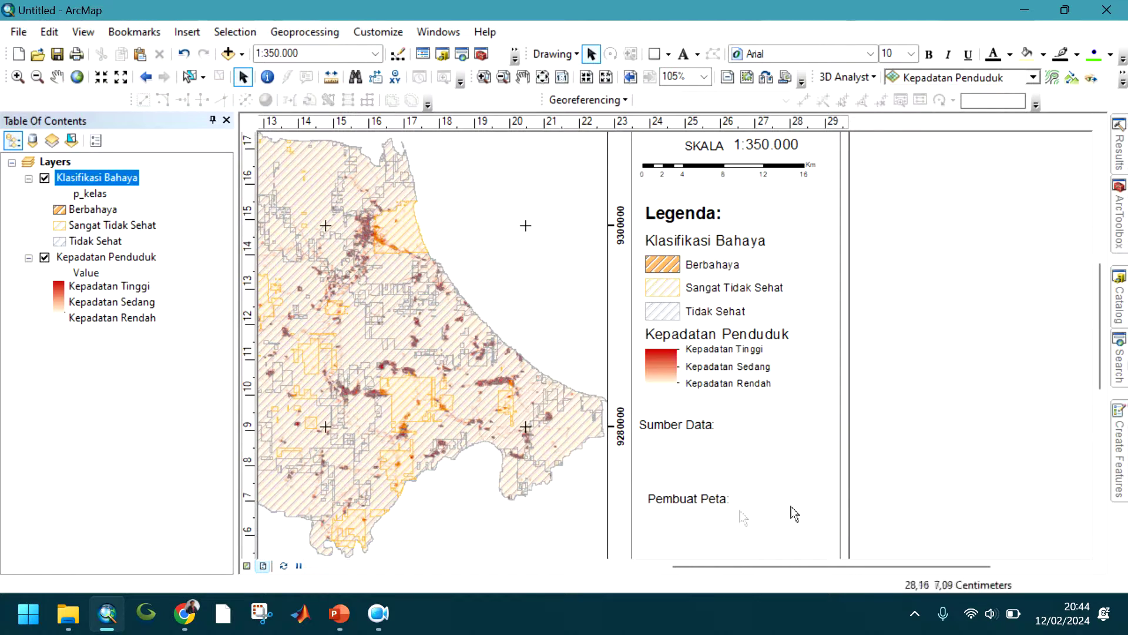
left_click(700, 513)
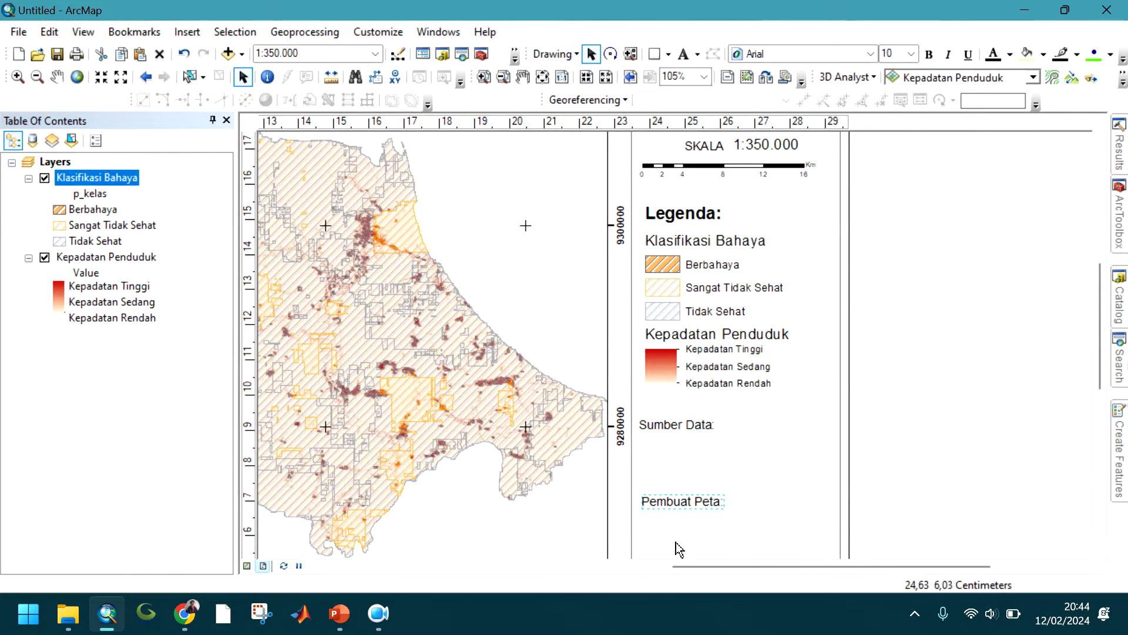
left_click_drag(675, 546, 741, 332)
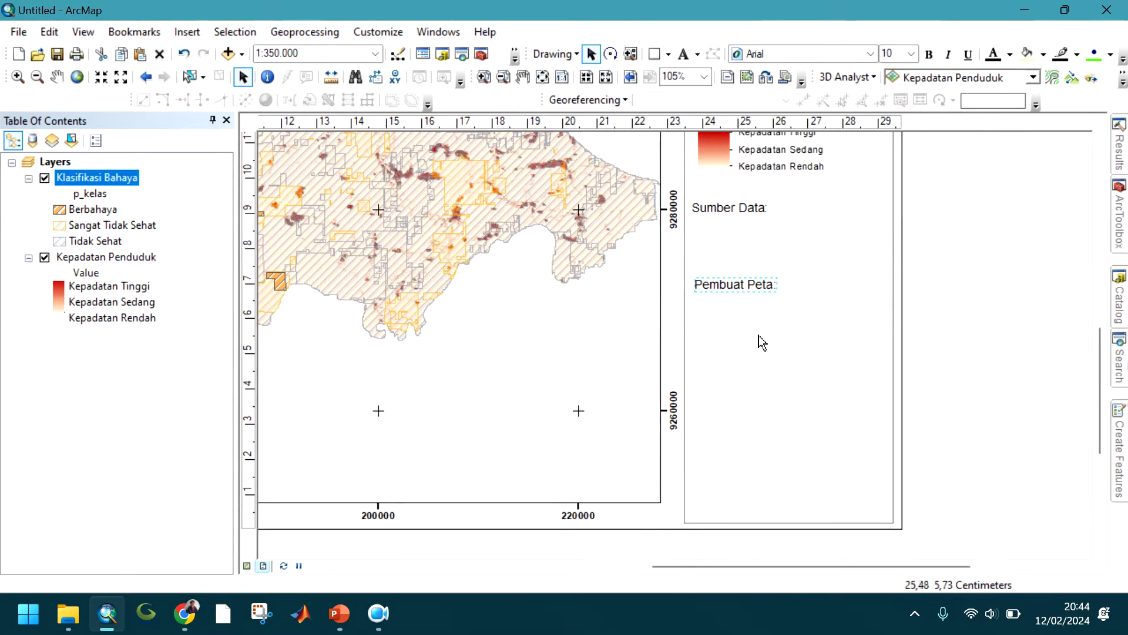
key("ctrl+v")
left_click(421, 164)
left_click(413, 168)
left_click_drag(416, 164, 886, 433)
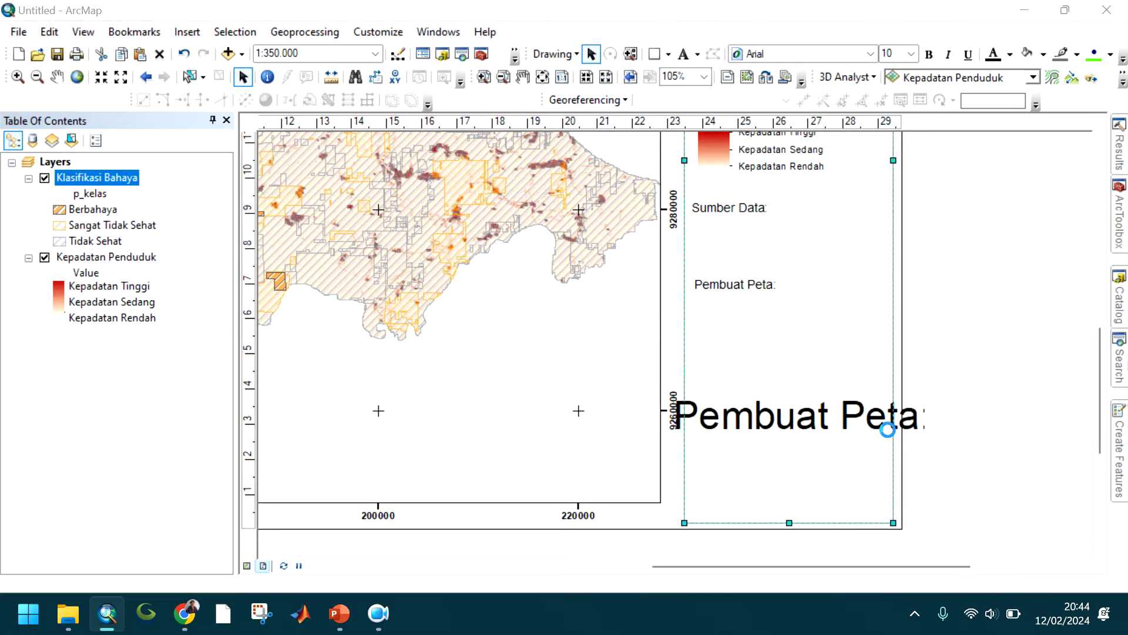
double_click(878, 423)
left_click(732, 90)
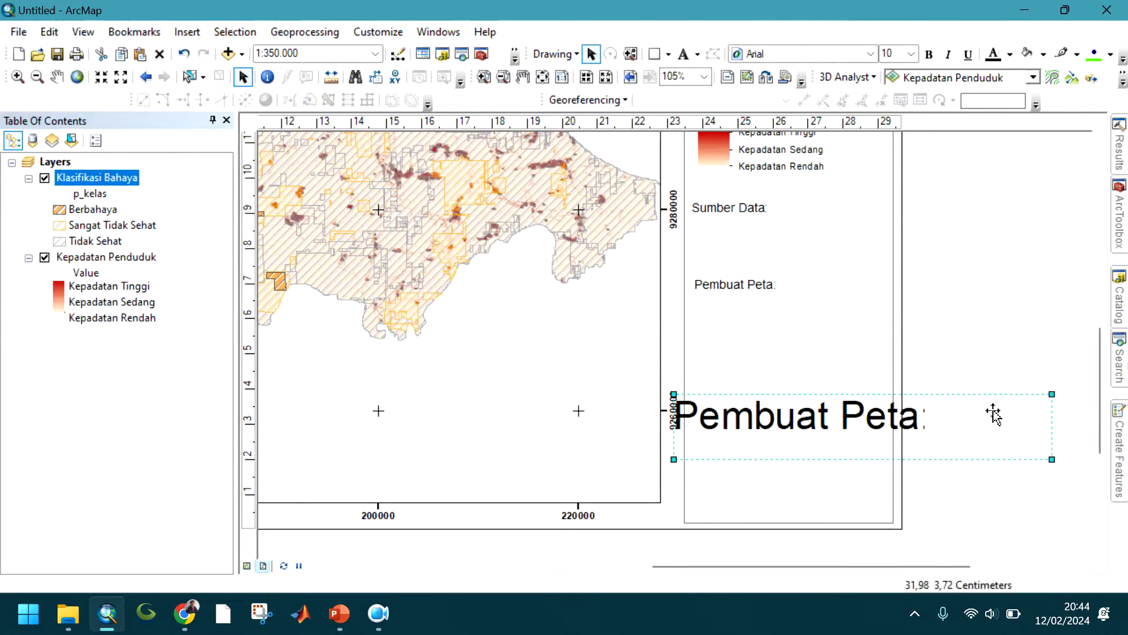
key("Delete")
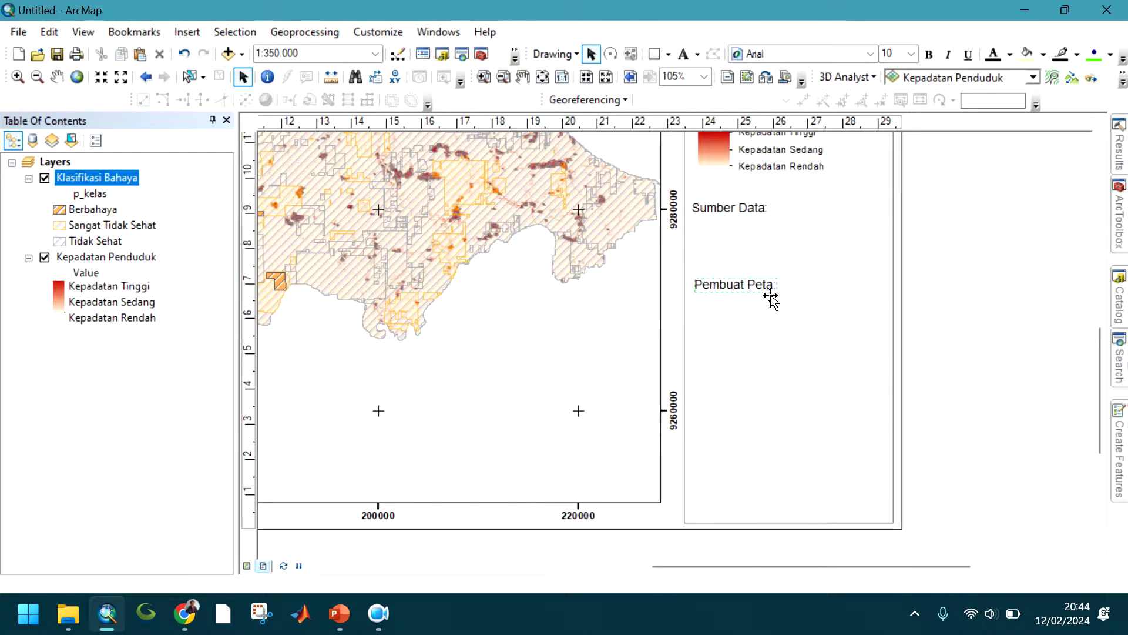
Duplicate the "Pembuat Peta:" label and place the copy directly below it in the panel
right_click(762, 289)
left_click(803, 347)
right_click(956, 337)
left_click(982, 152)
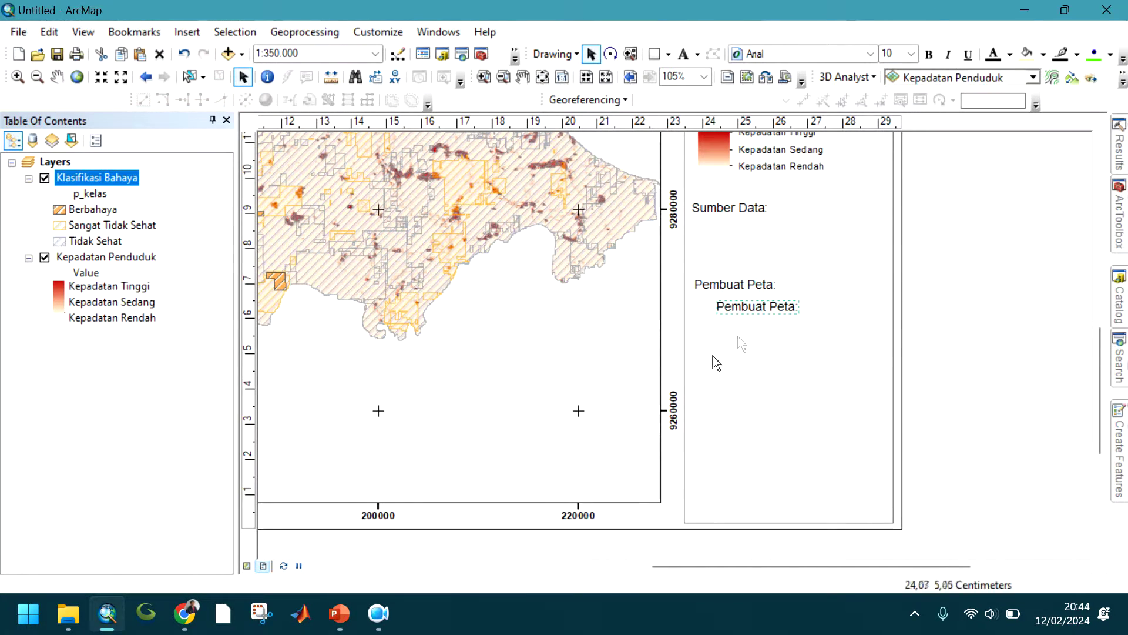
left_click_drag(758, 323, 738, 386)
Change the text of the lower "Pembuat Peta:" copy to "Sistem Referensi:"
right_click(729, 373)
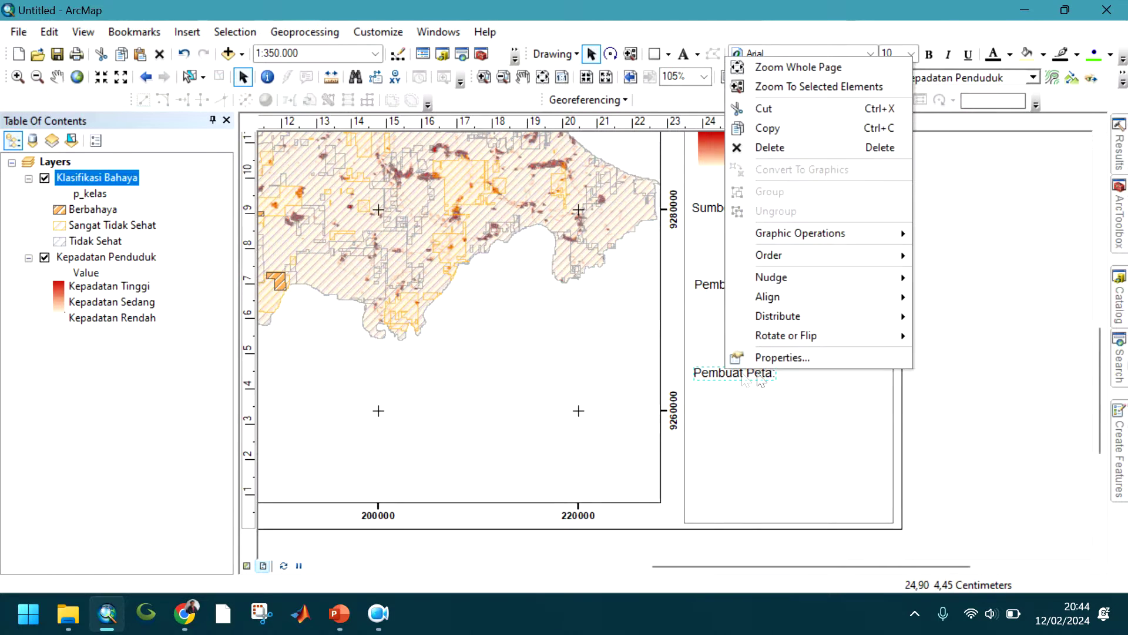
left_click(782, 357)
type("Sistem Referensi:")
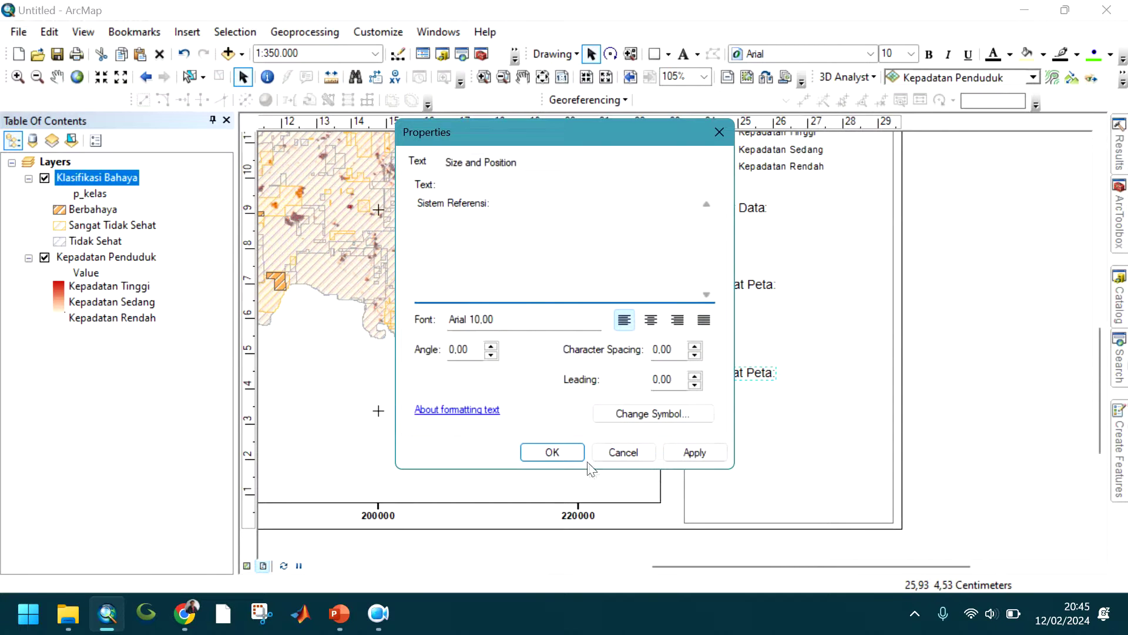
left_click(567, 453)
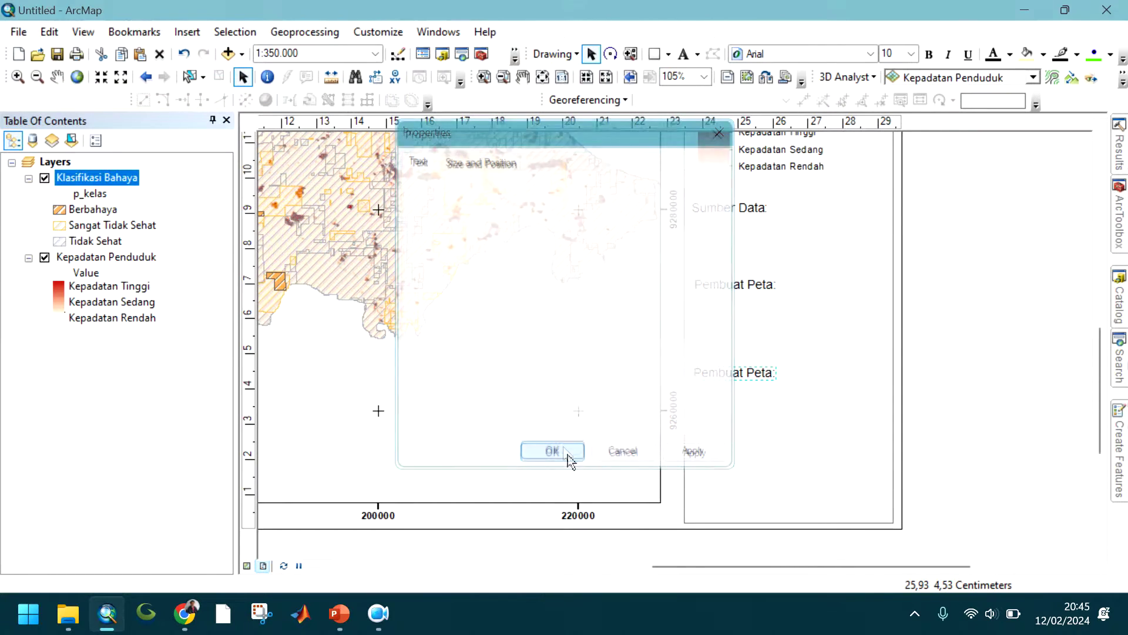
left_click(715, 433)
left_click(742, 382)
right_click(735, 381)
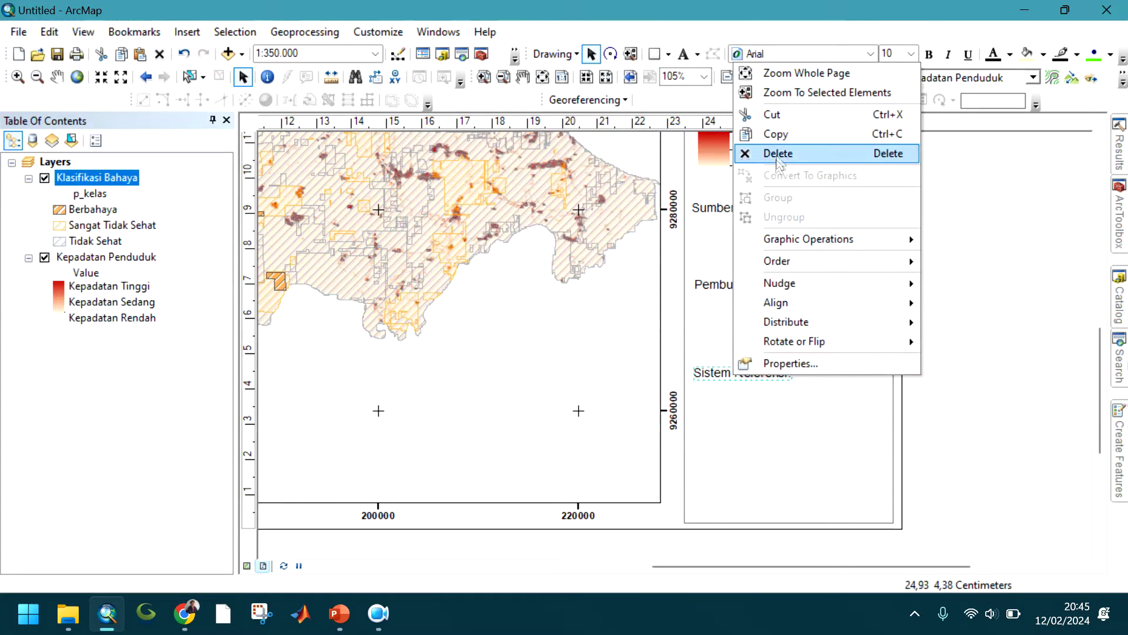
left_click(945, 239)
right_click(975, 320)
left_click(936, 372)
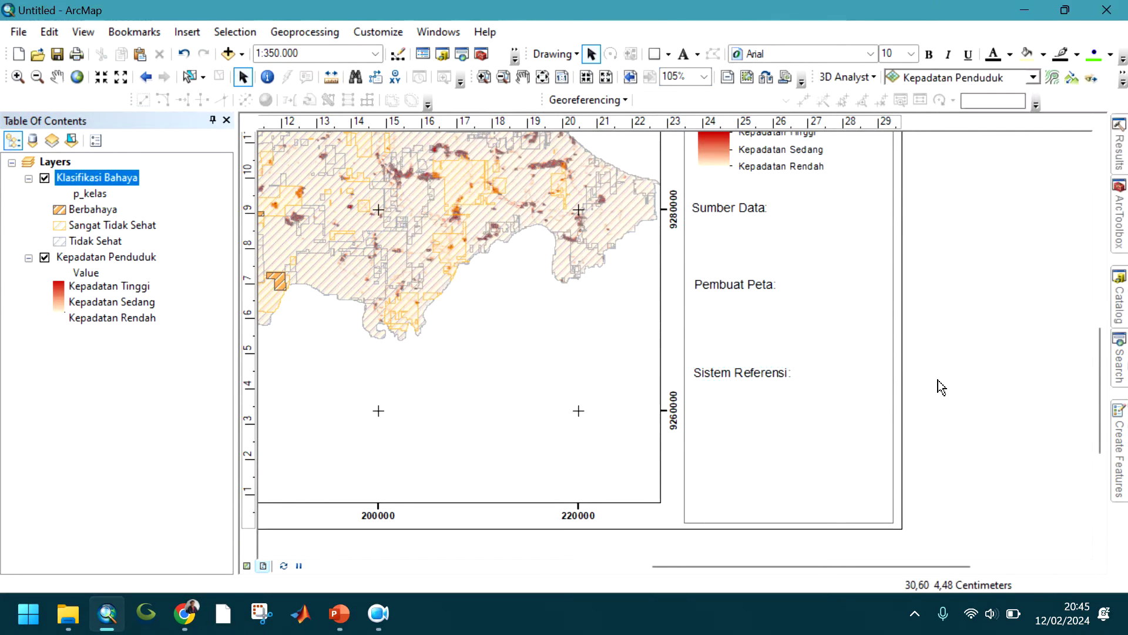
right_click(937, 380)
left_click(975, 177)
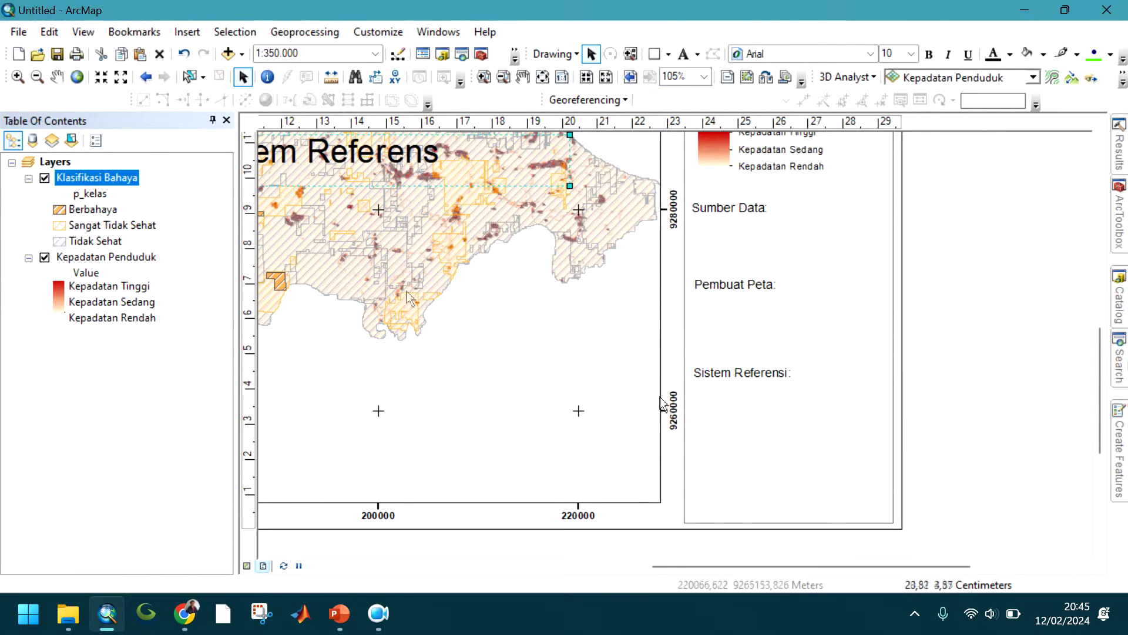
left_click_drag(365, 170, 599, 423)
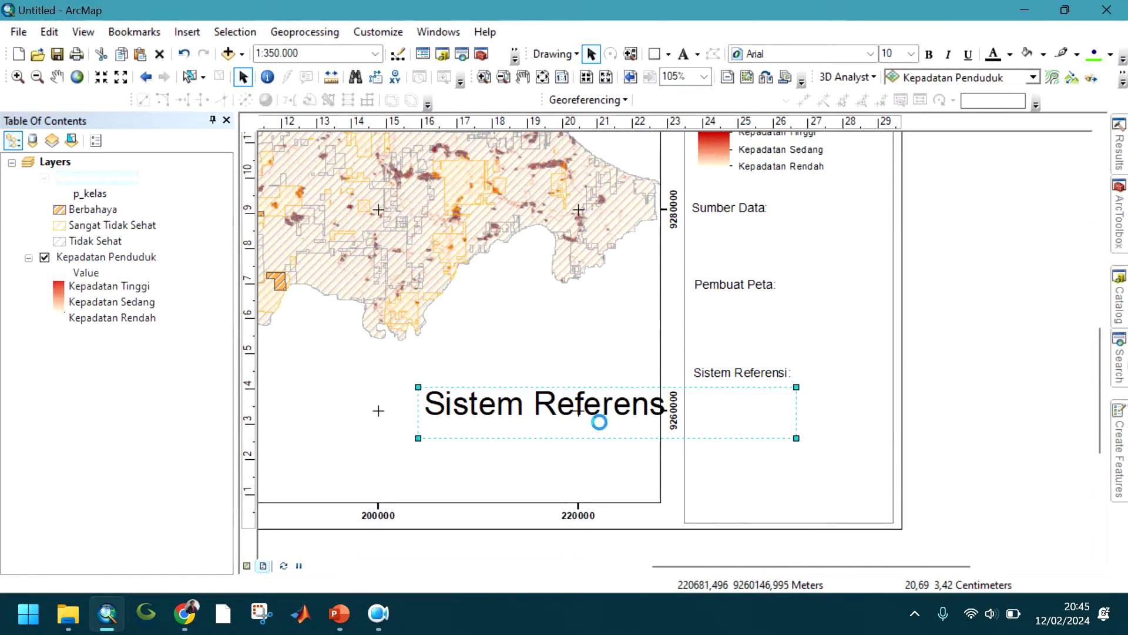
key("Delete")
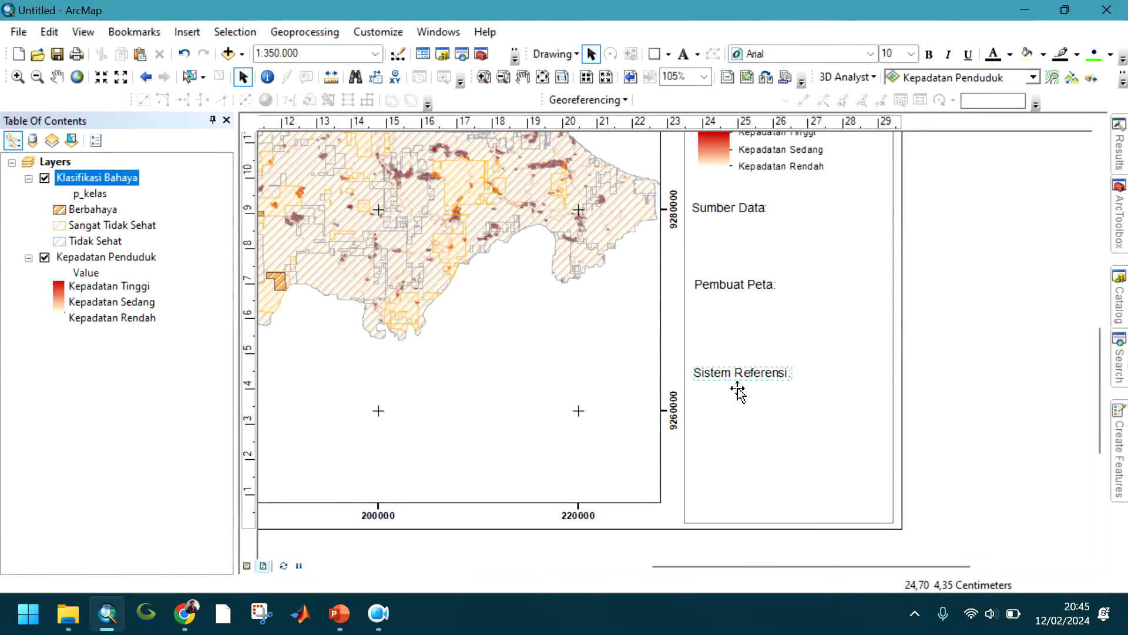
Duplicate the "Sistem Referensi:" label, place the copy below it, and replace the copy's text with "Inset Peta"
left_click(738, 390)
key("ctrl+c")
key("ctrl+v")
left_click_drag(755, 407, 733, 456)
right_click(733, 456)
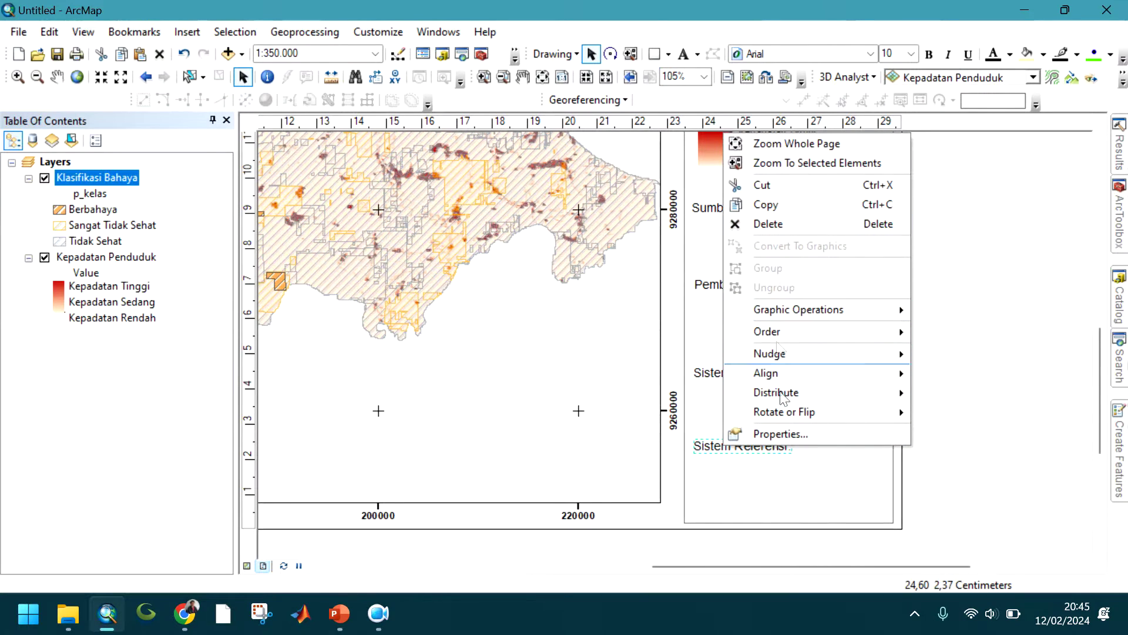
left_click(779, 433)
key("BackSpace")
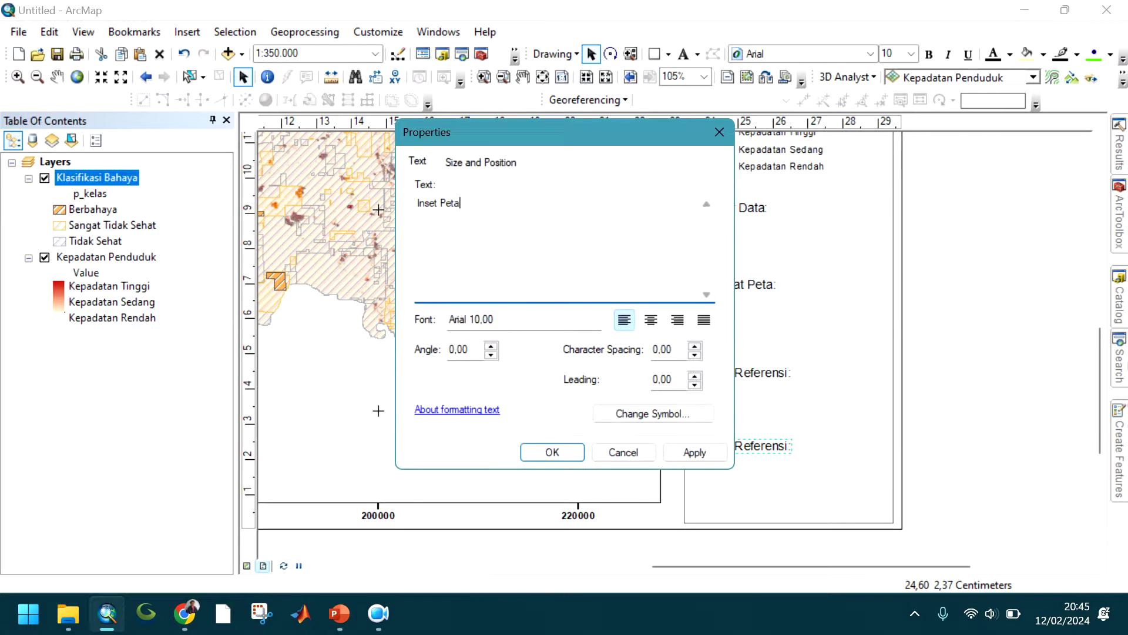
Format the "Inset Peta" label as bold Arial 12 and move it directly below "Sistem Referensi:" in the panel
left_click(617, 413)
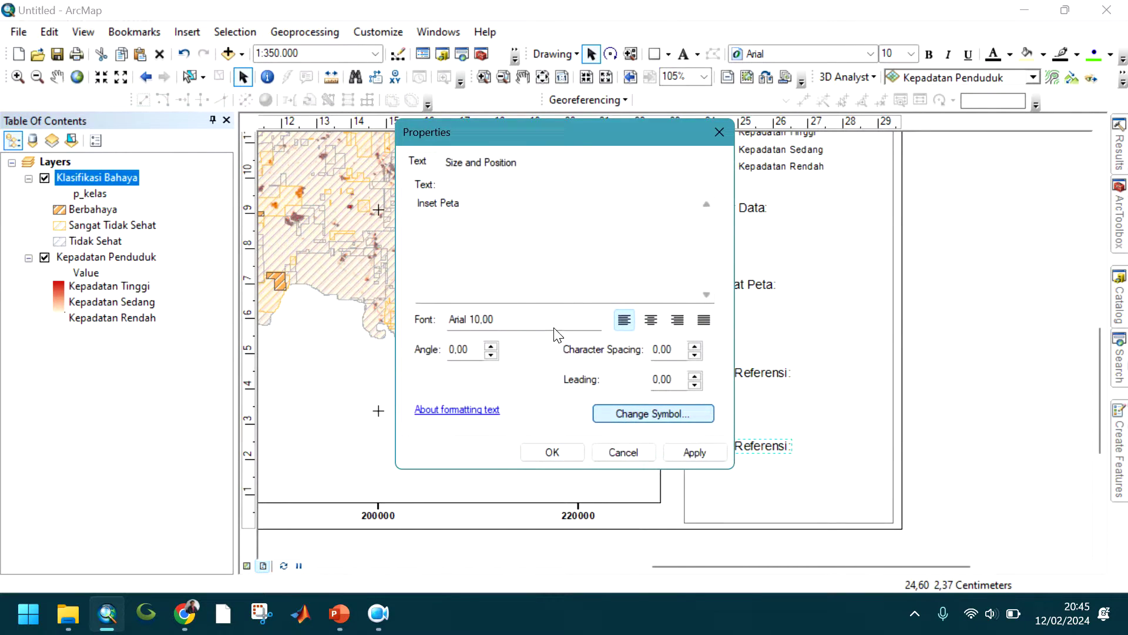
left_click(903, 327)
left_click(952, 298)
left_click(917, 329)
left_click(876, 491)
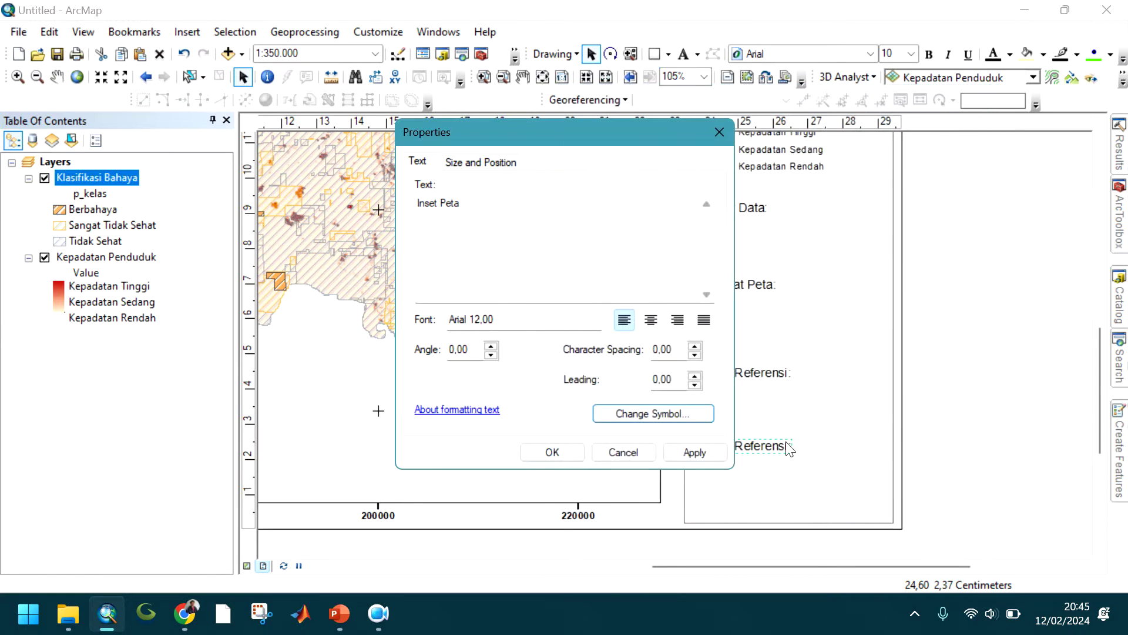
left_click(552, 451)
left_click_drag(711, 429, 711, 429)
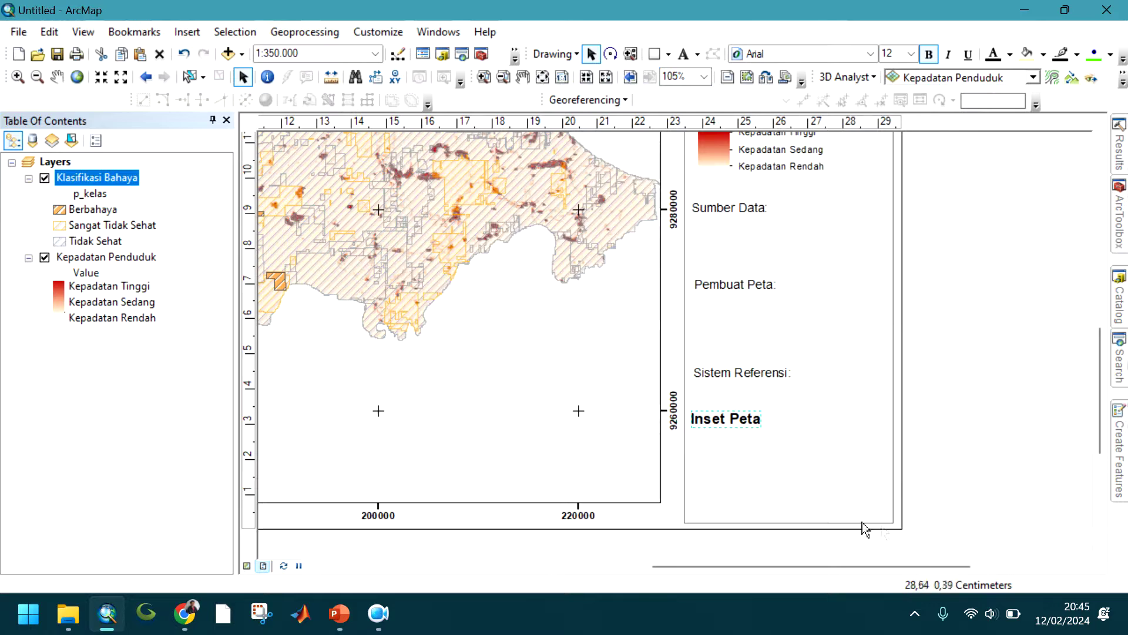
left_click(1055, 413)
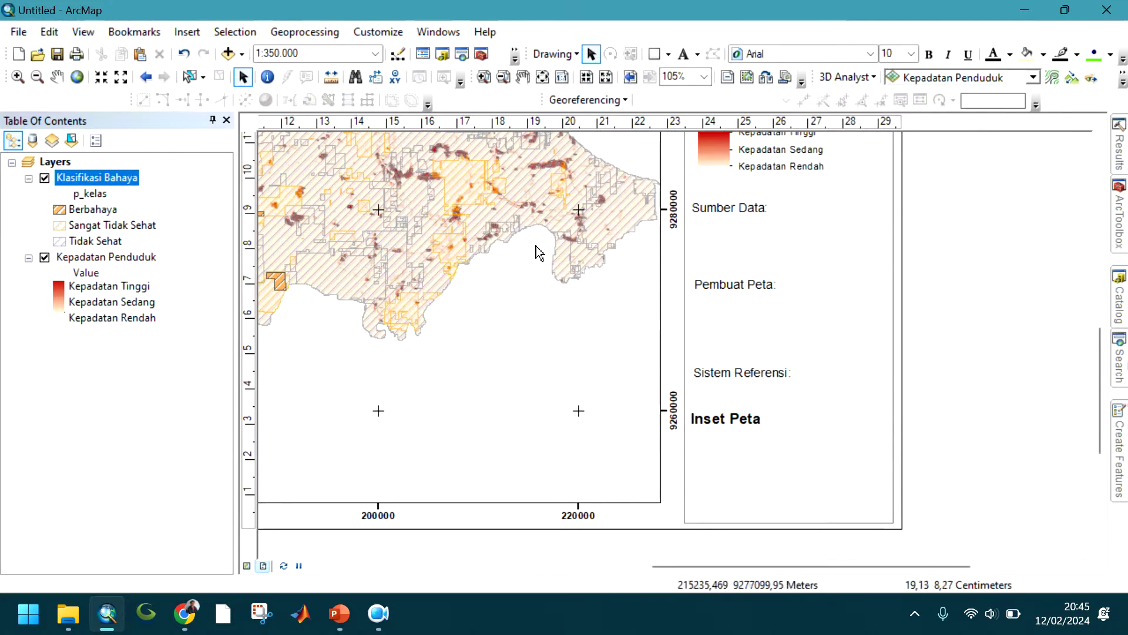
Insert a new data frame and fit it inside the side panel directly beneath the "Inset Peta" label
left_click(241, 55)
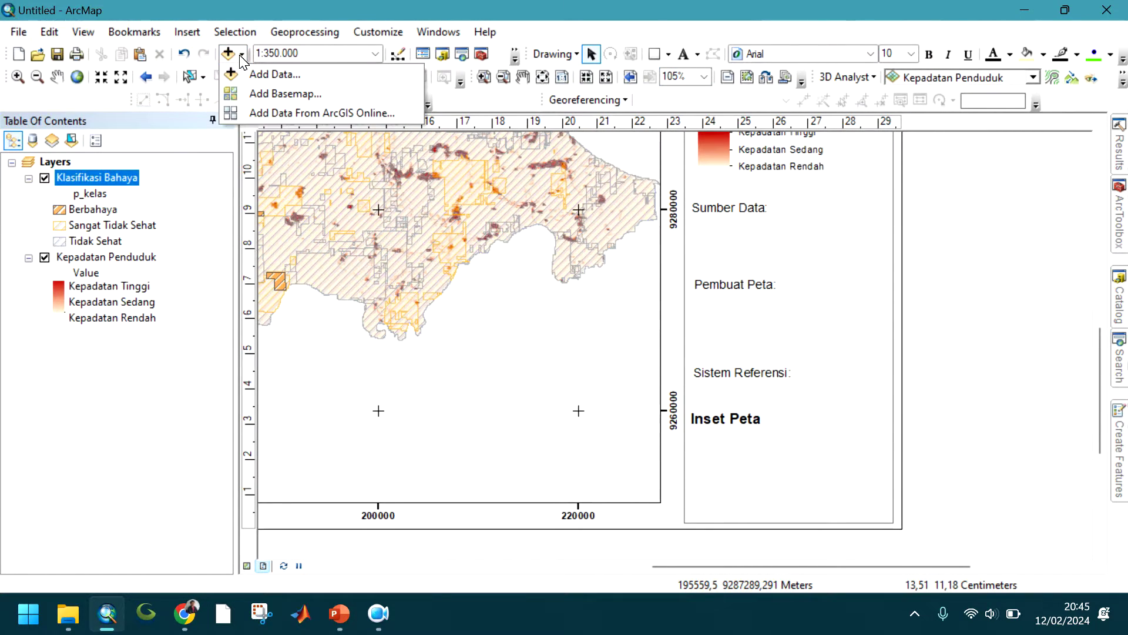
left_click(187, 32)
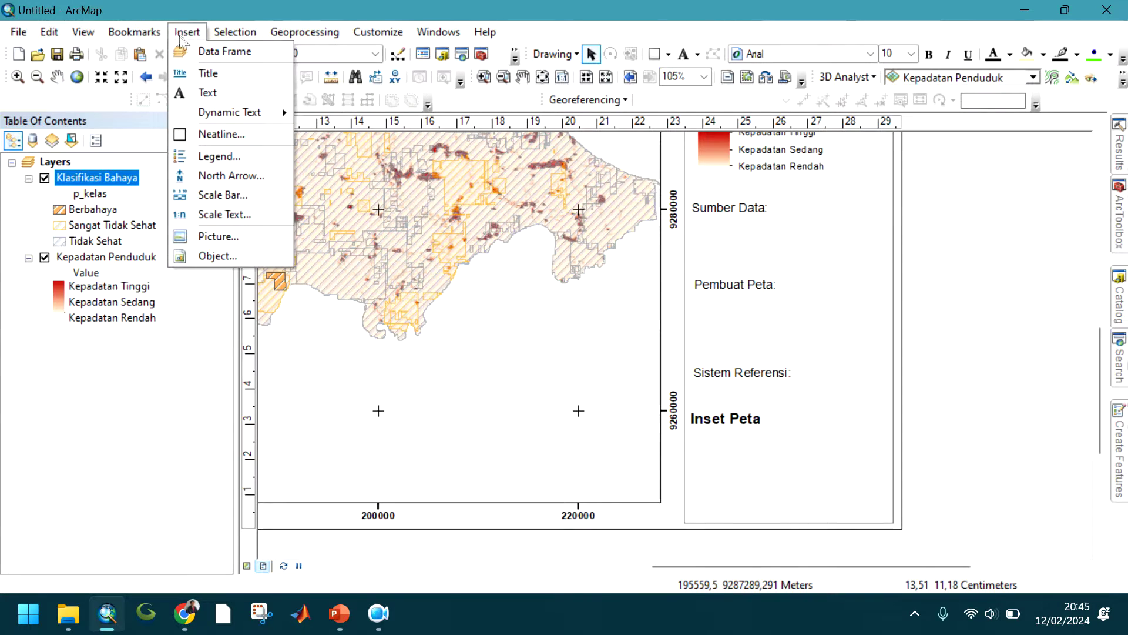
left_click(224, 55)
left_click_drag(599, 313, 715, 433)
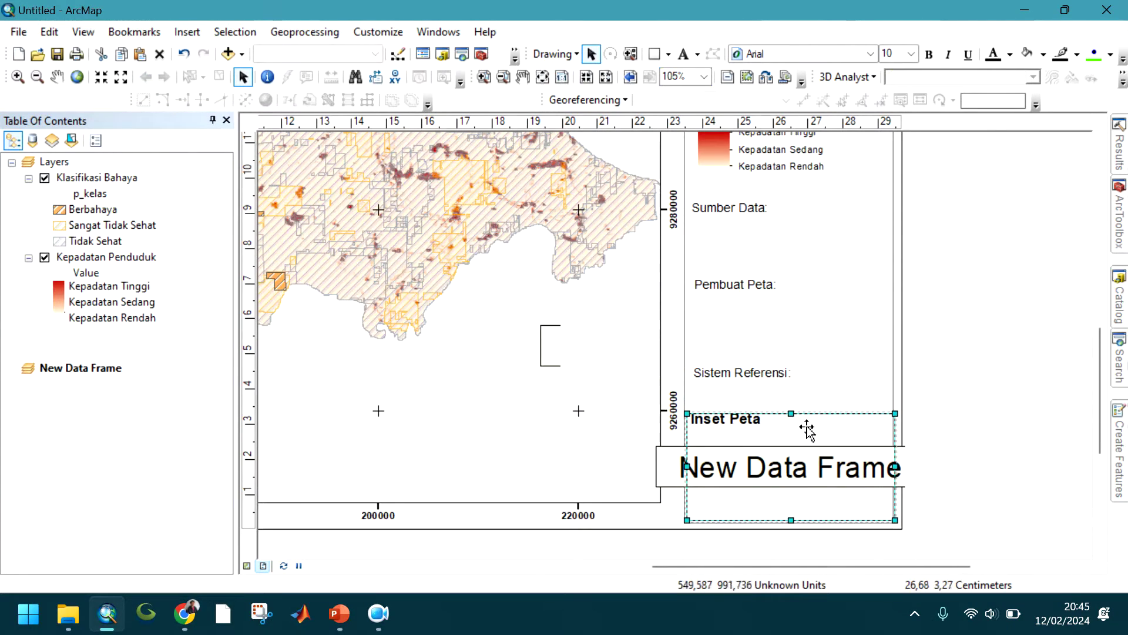
left_click_drag(805, 444, 801, 458)
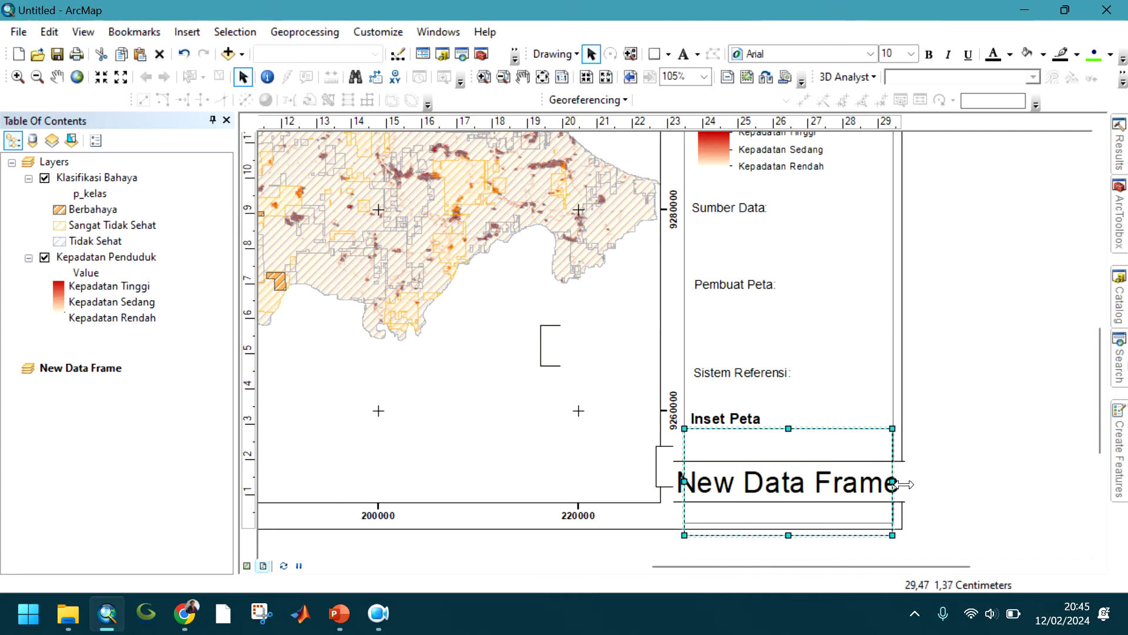
left_click_drag(793, 546, 796, 530)
left_click_drag(701, 489, 702, 487)
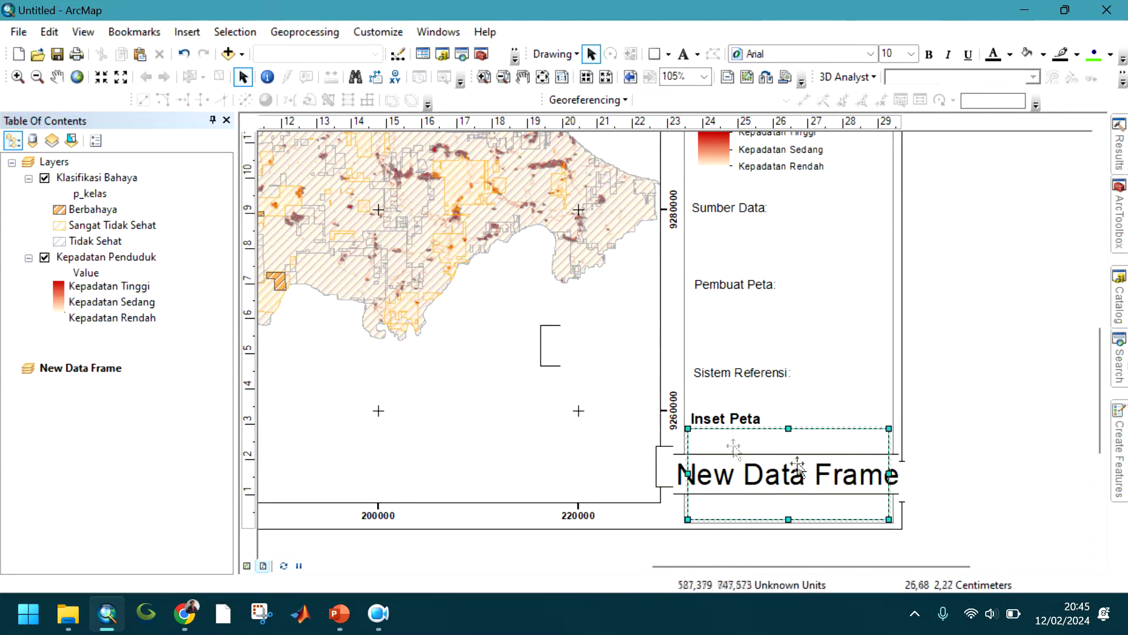
Add the Batas_KabKota boundary layer to the new data frame
left_click(228, 54)
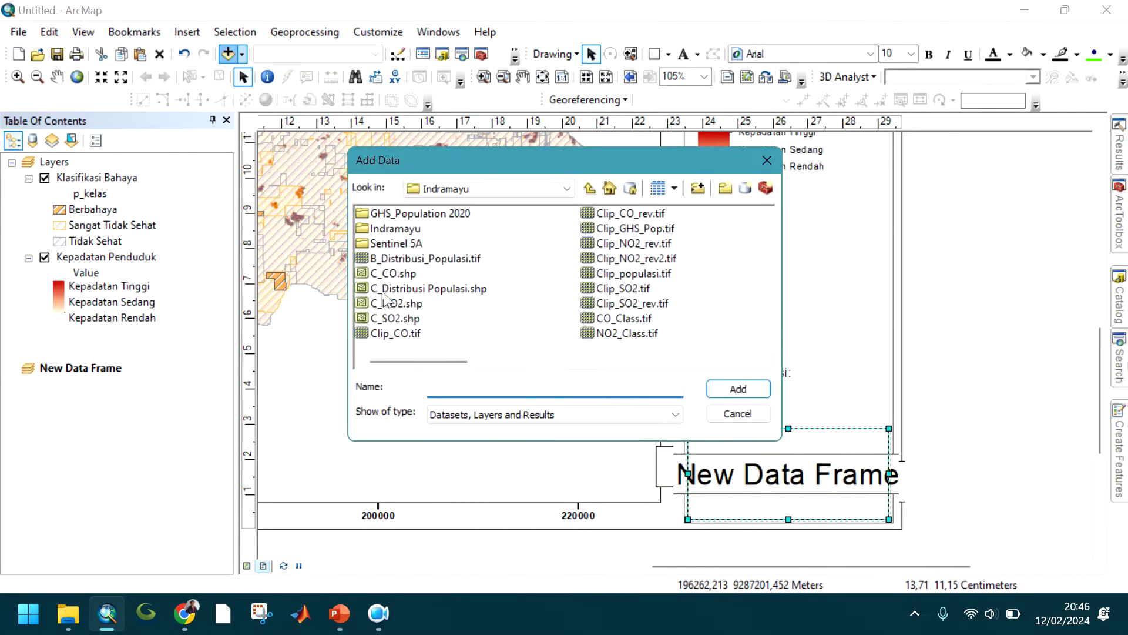
left_click(589, 188)
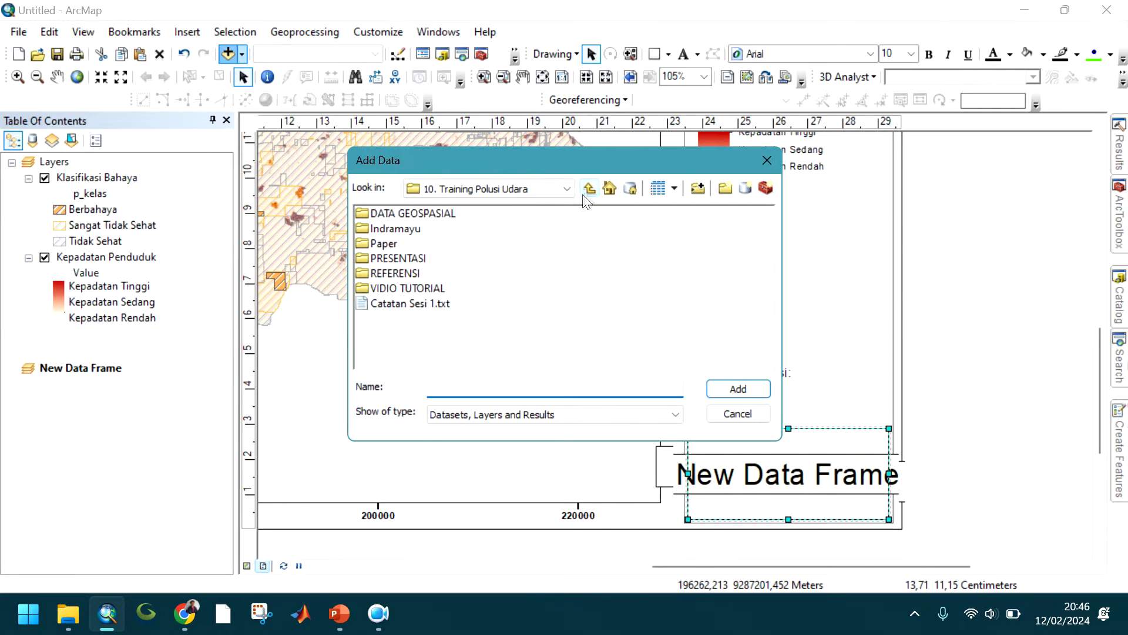
left_click(589, 188)
left_click(589, 188)
double_click(432, 333)
left_click(435, 230)
left_click(433, 245)
left_click(436, 230)
left_click(762, 394)
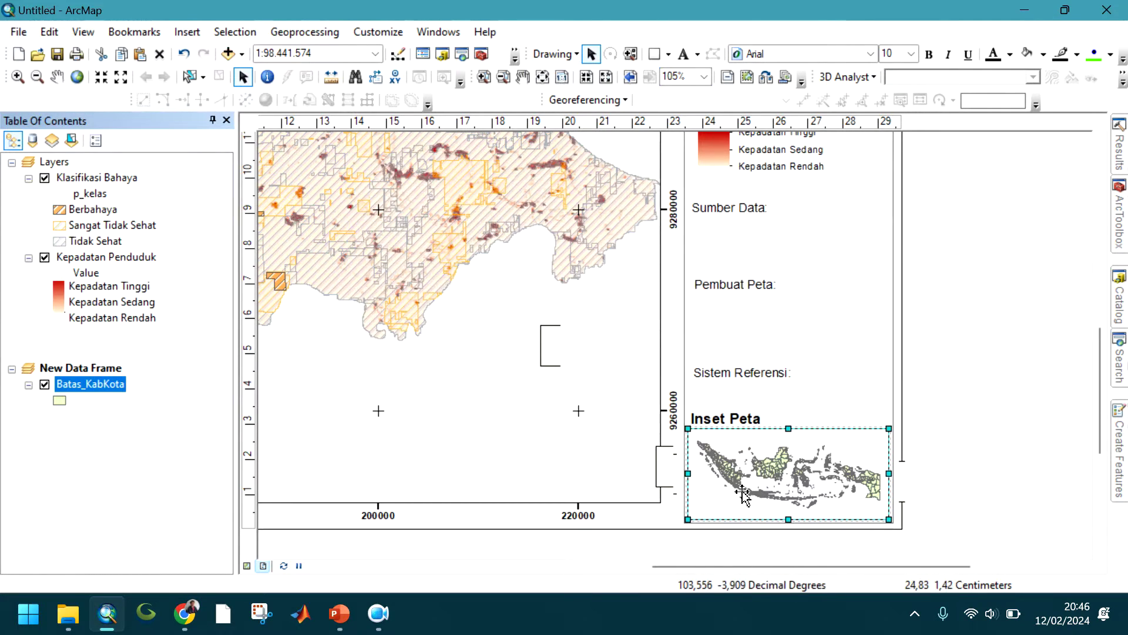
Zoom and pan the inset data frame so that western and central Java fill the frame
left_click(18, 77)
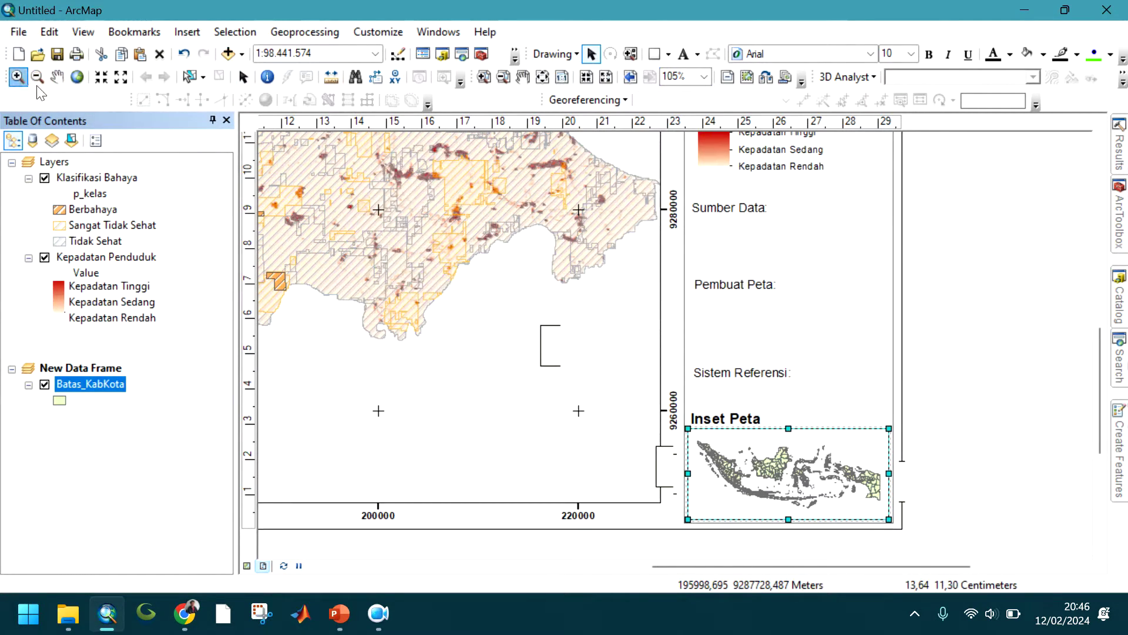
left_click_drag(786, 515, 733, 479)
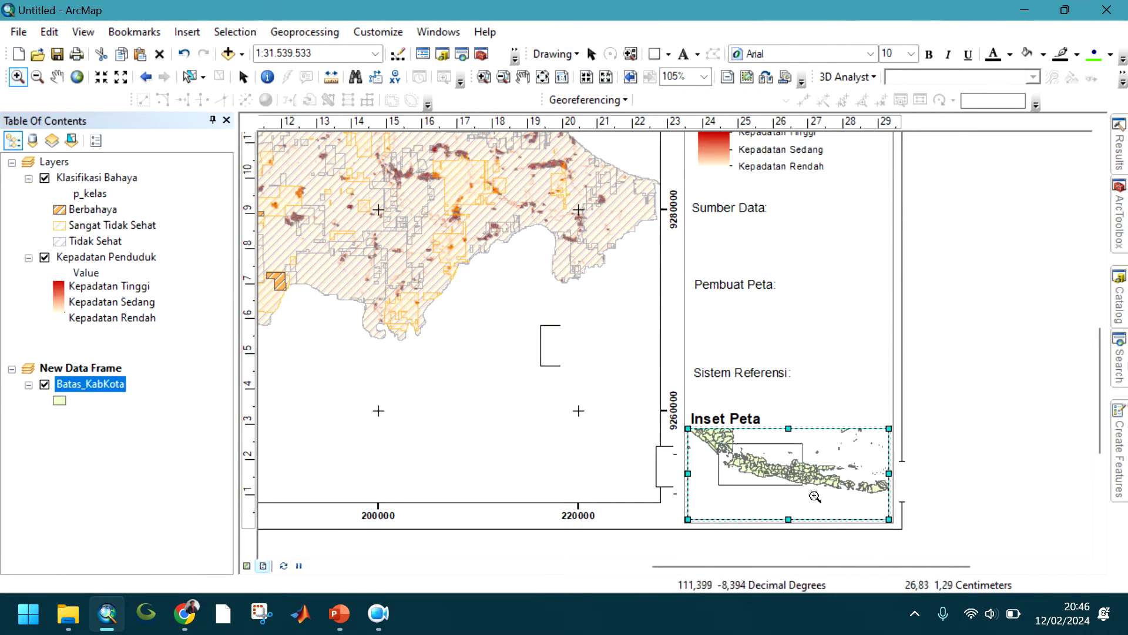
left_click(764, 477)
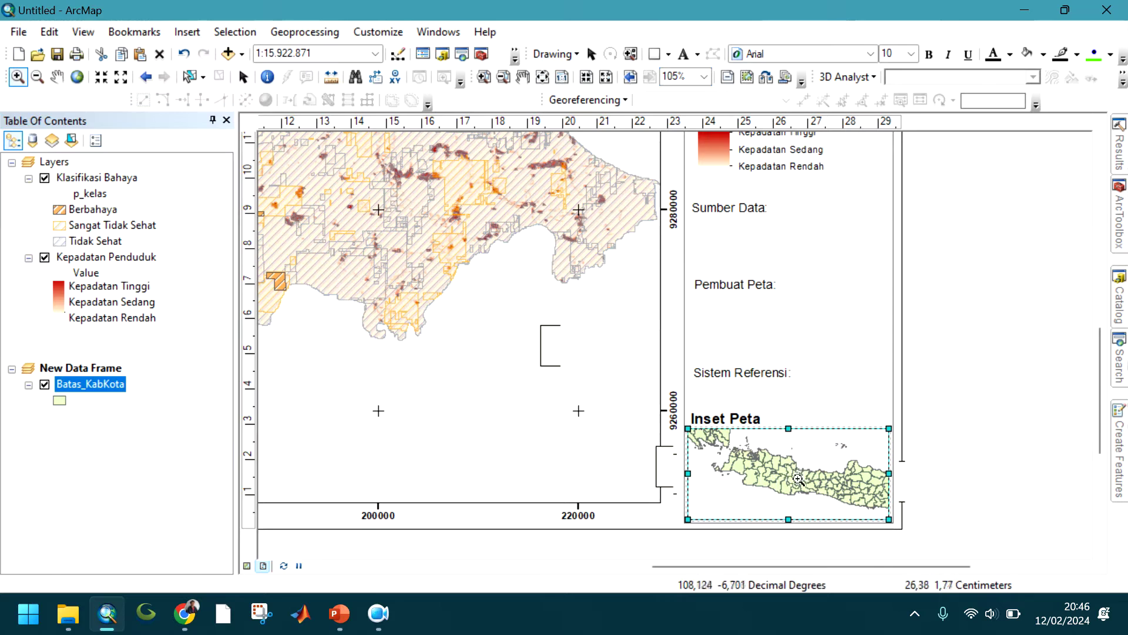
left_click_drag(722, 452, 838, 520)
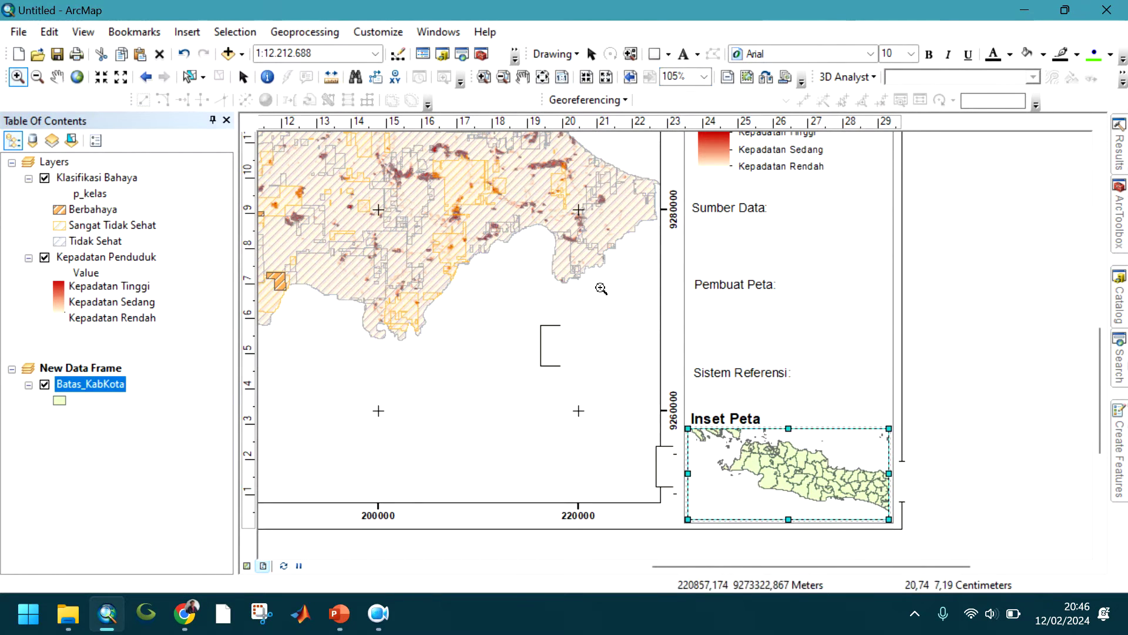
left_click(56, 77)
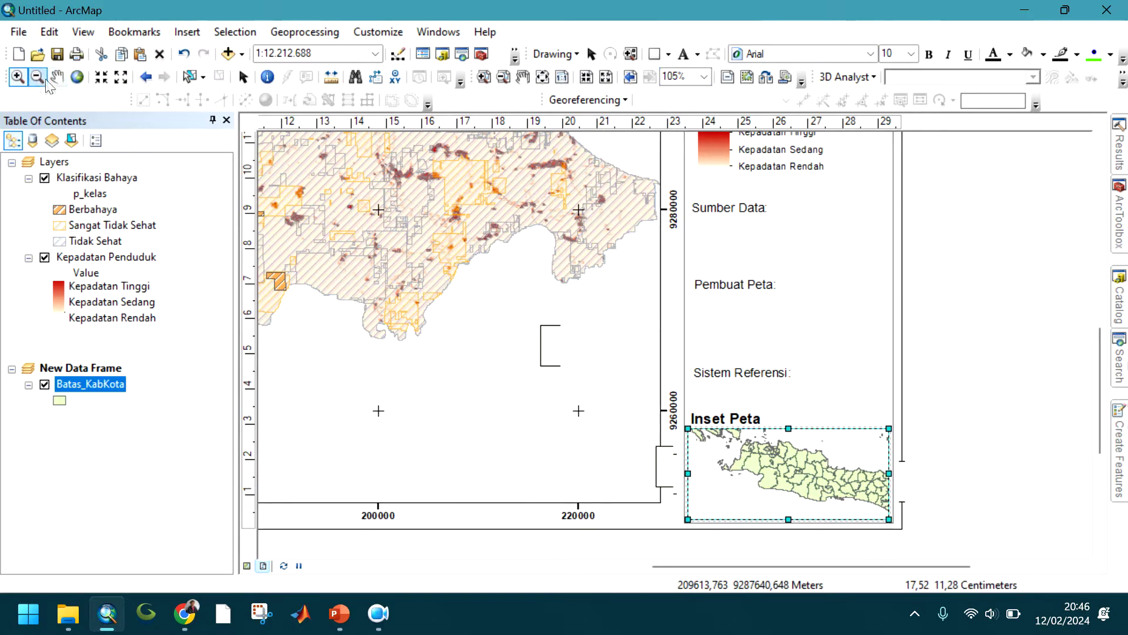
left_click_drag(794, 477, 788, 484)
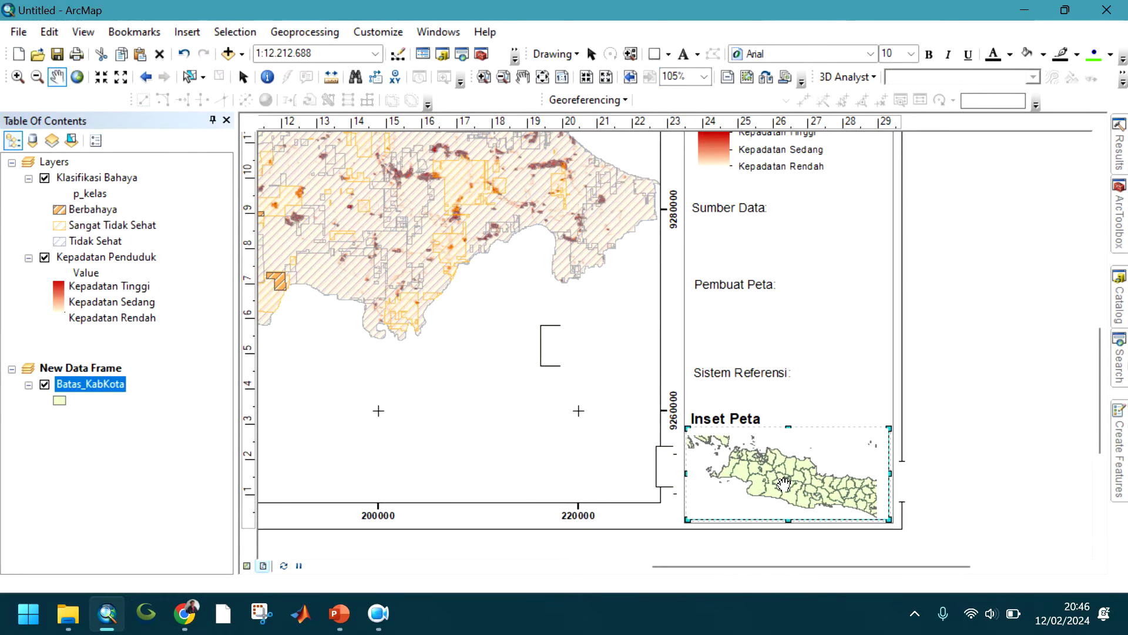
left_click(591, 54)
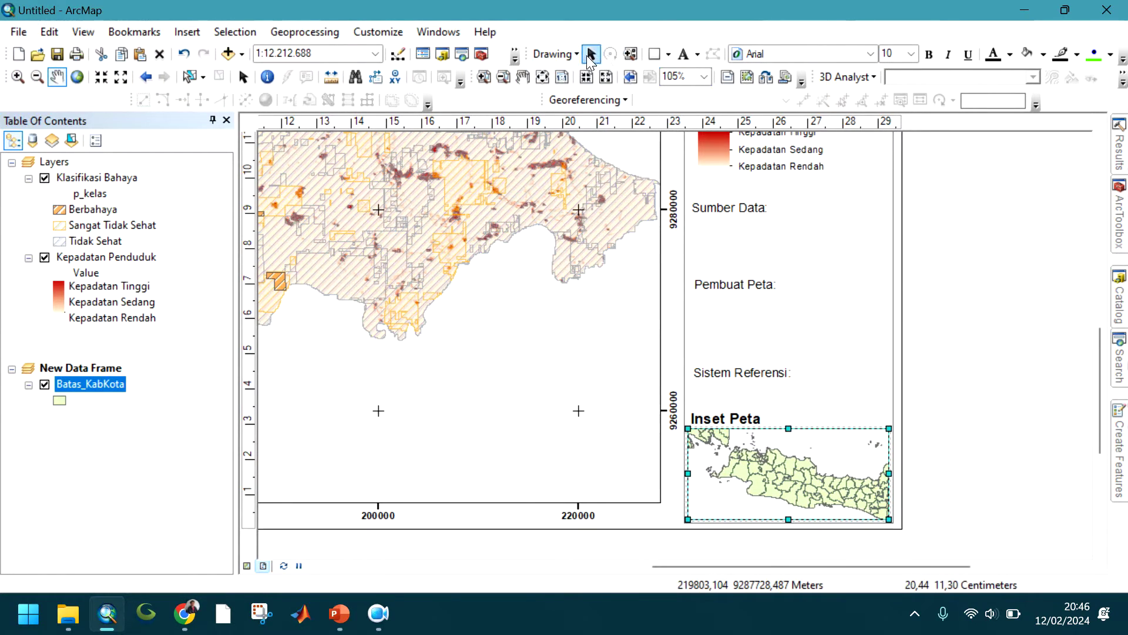
Symbolize Batas_KabKota by unique values of the WADMKK field, adding all values and excluding all other values
right_click(118, 384)
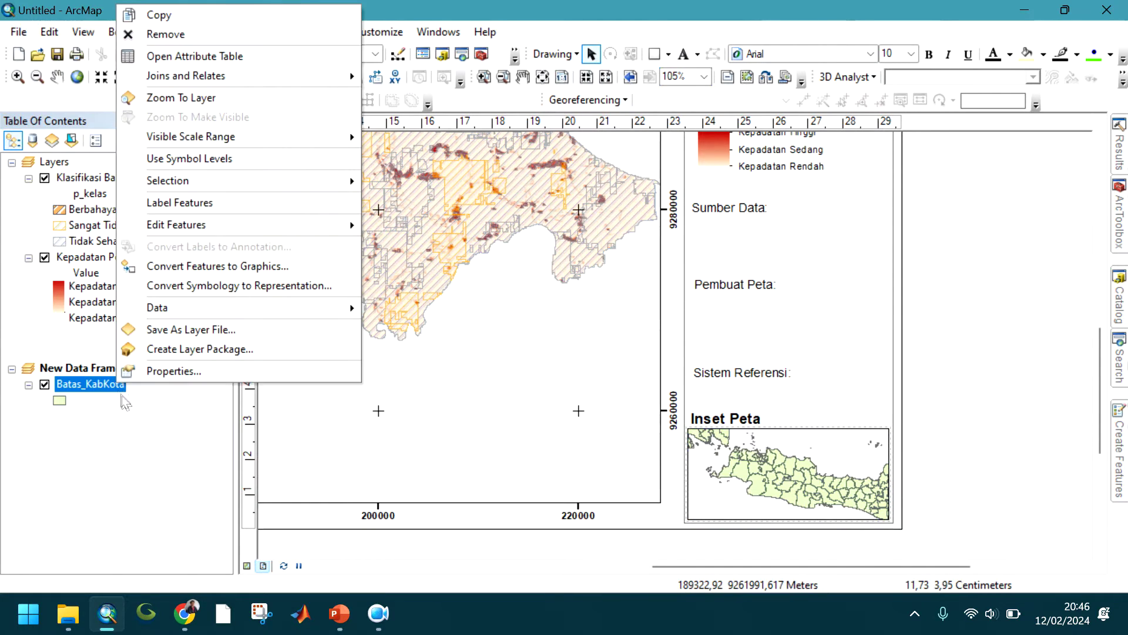
left_click(168, 371)
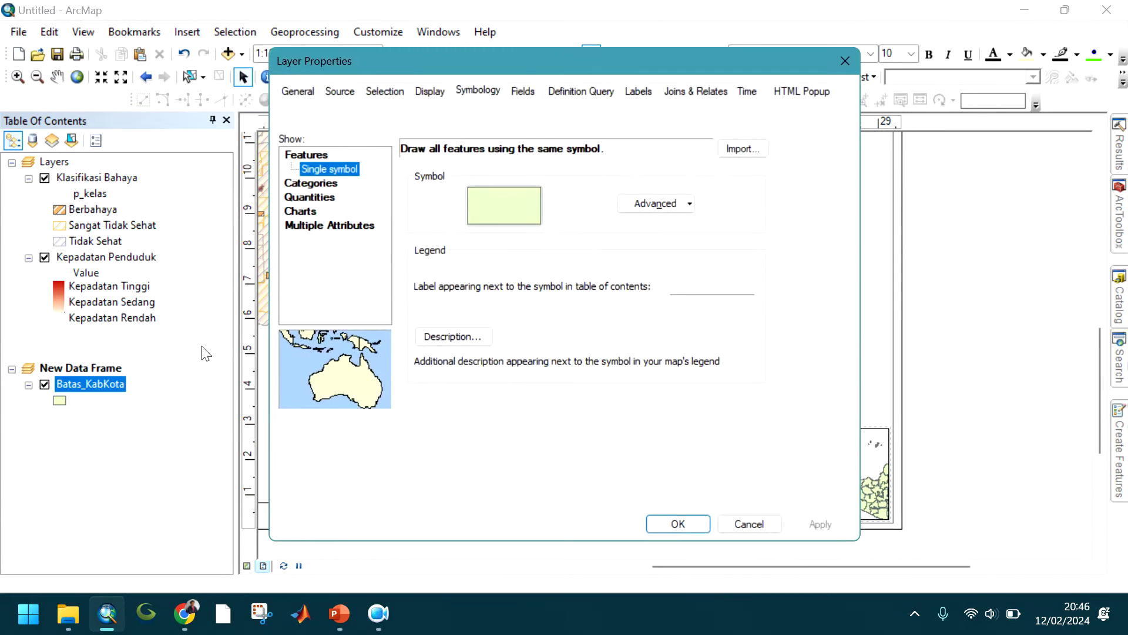
left_click(321, 183)
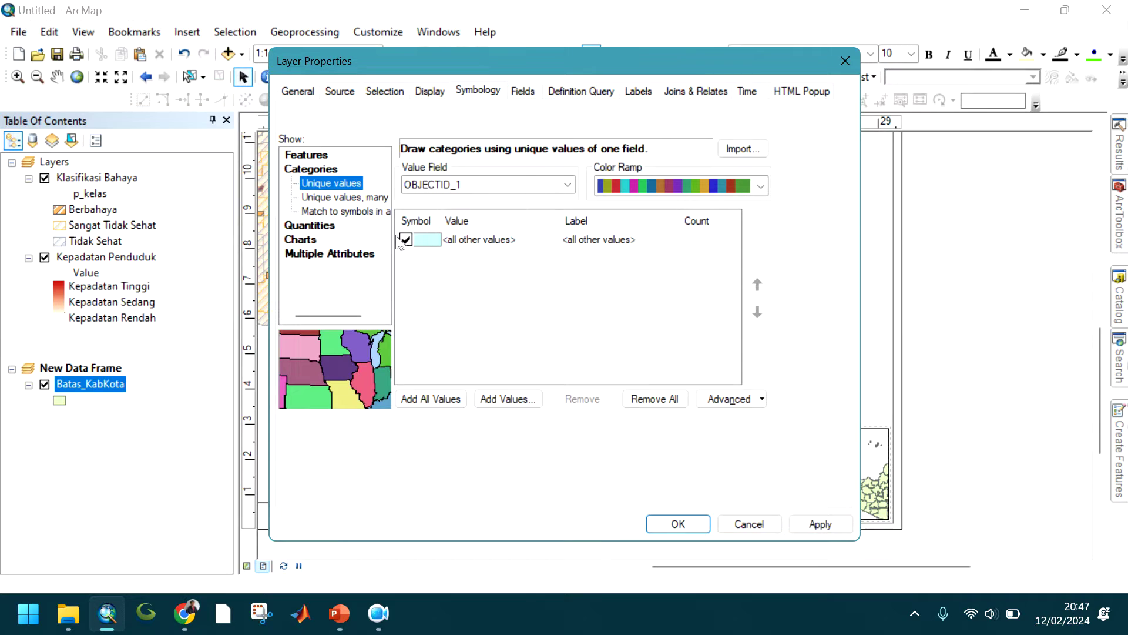
left_click(404, 239)
left_click(567, 186)
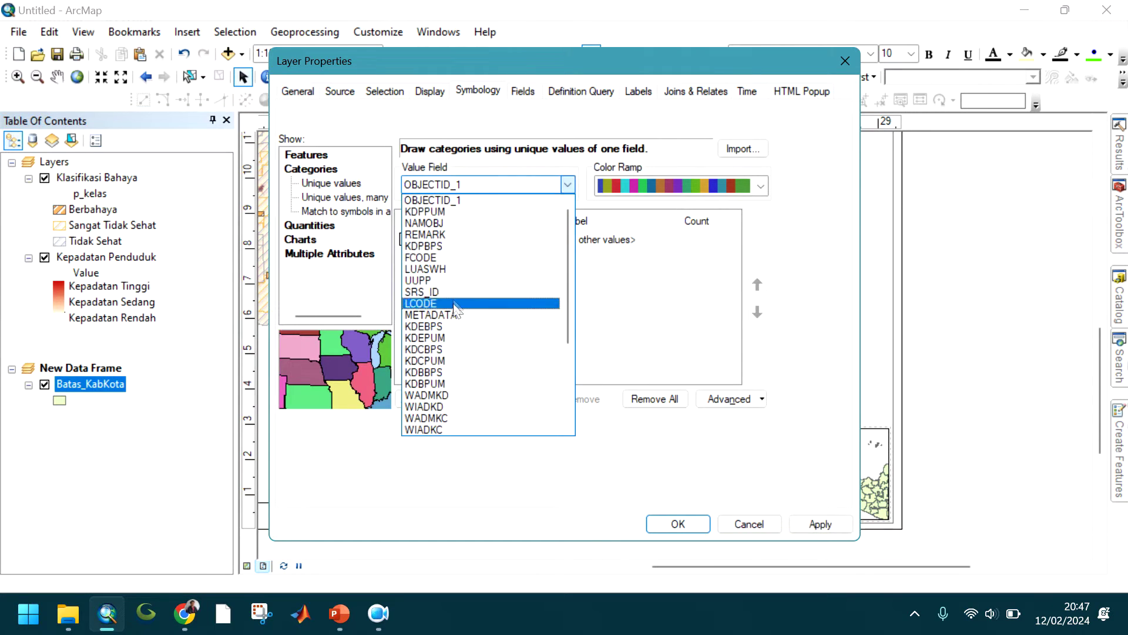
scroll(452, 416, "down", 1)
left_click(448, 412)
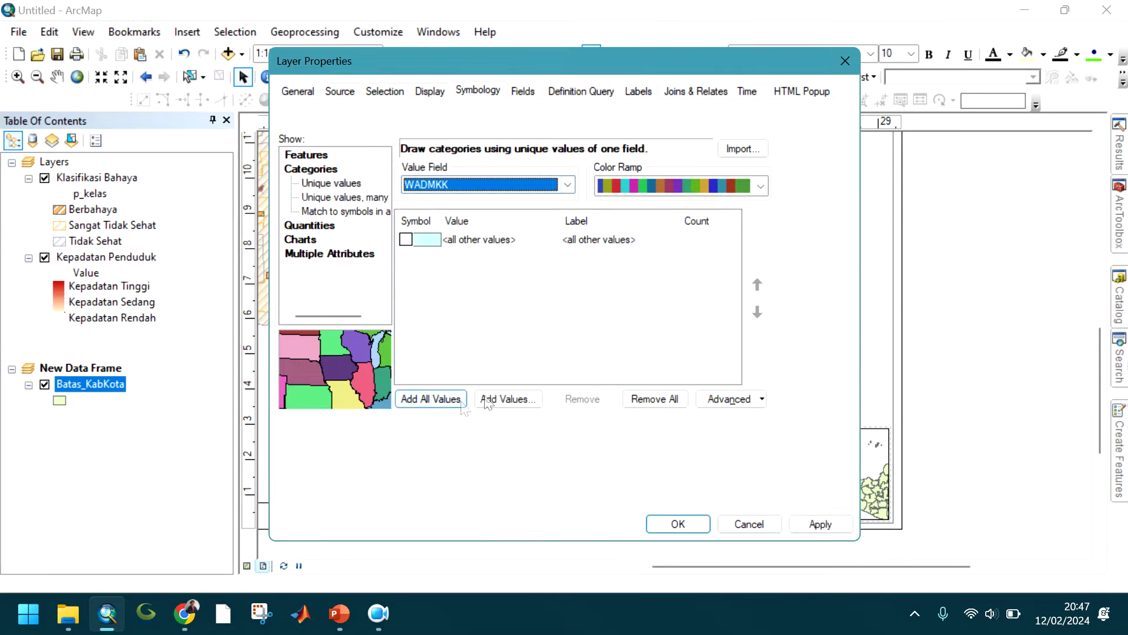
left_click(437, 399)
left_click(628, 371)
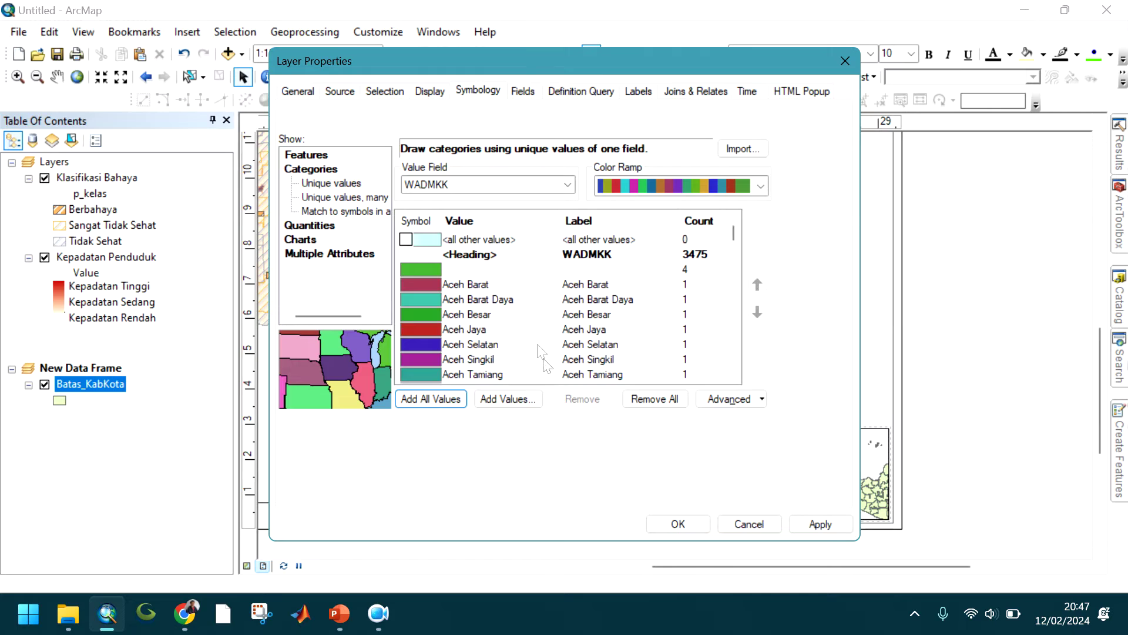
Assign the red Higlight symbol to the Indramayu category of Batas_KabKota
left_click_drag(731, 239, 735, 262)
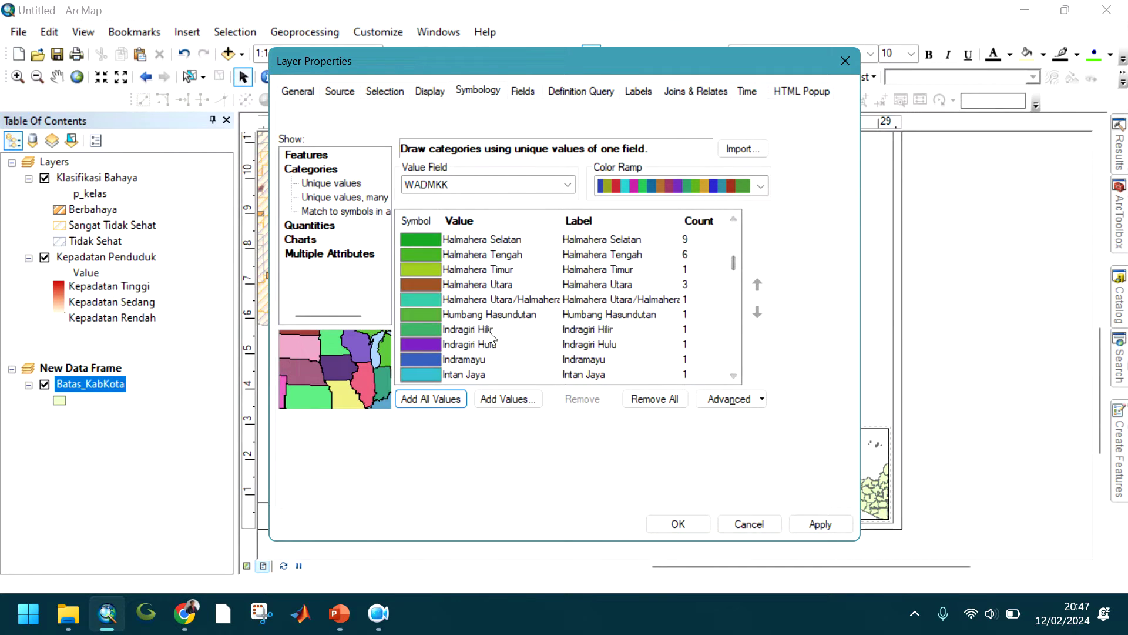
scroll(483, 347, "down", 1)
double_click(429, 315)
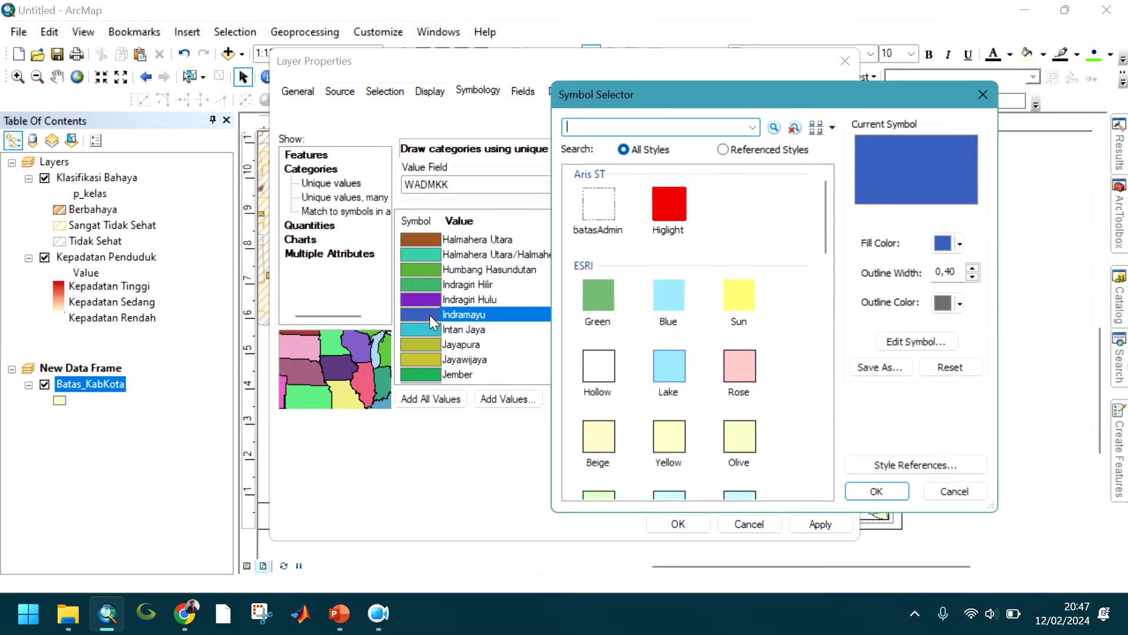
left_click(671, 214)
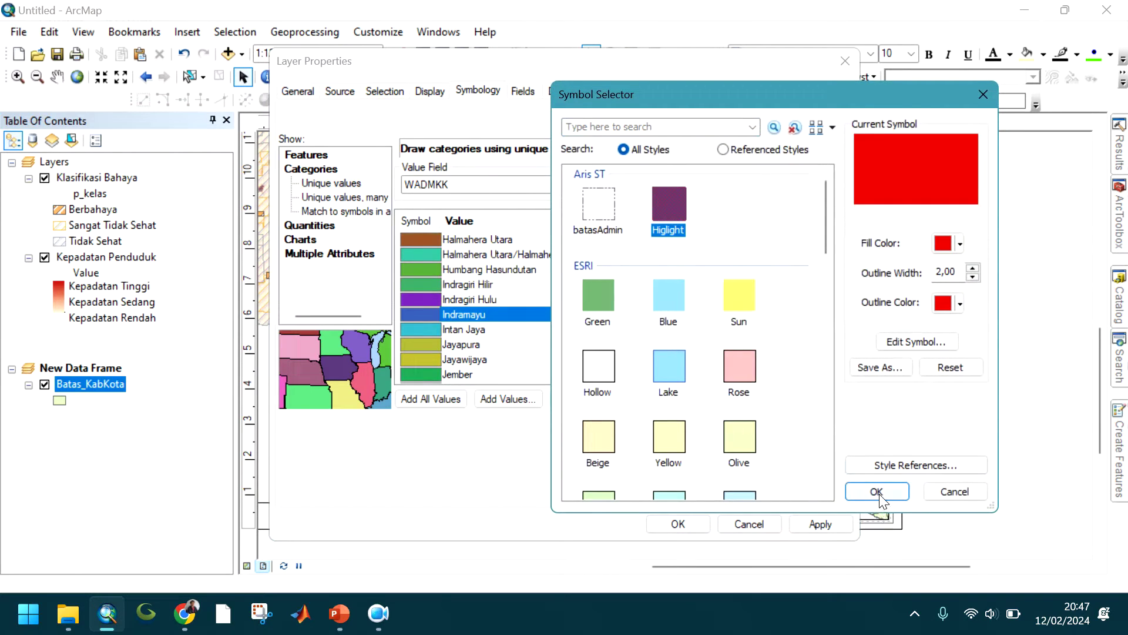
left_click(877, 492)
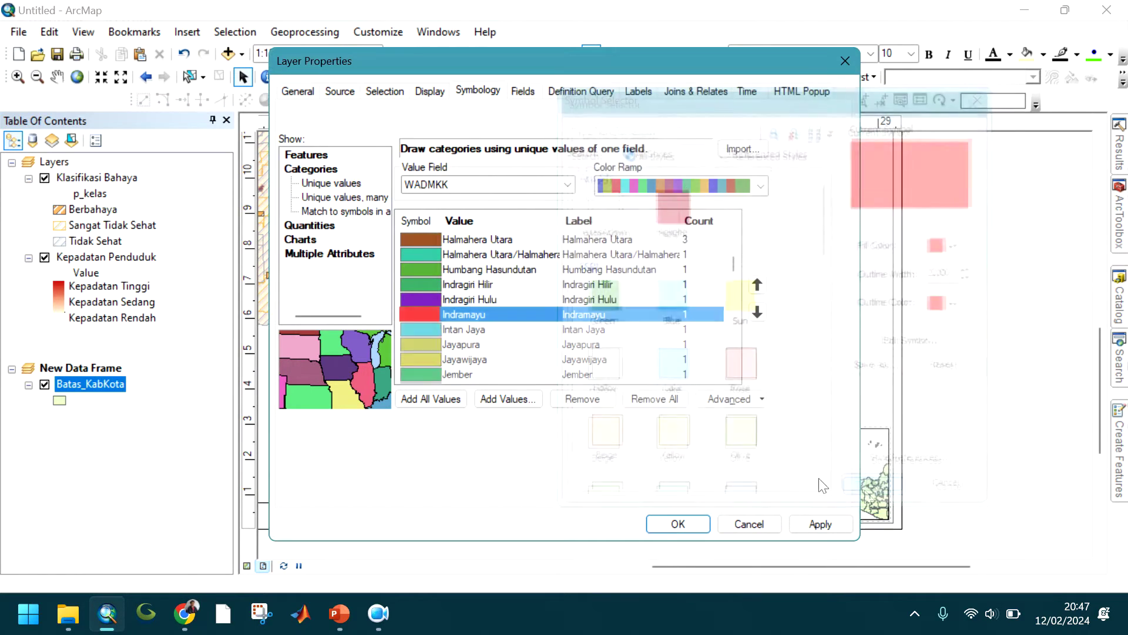
Give all Batas_KabKota symbols a pale yellow fill and a light grey outline with a width of 0,4
right_click(471, 314)
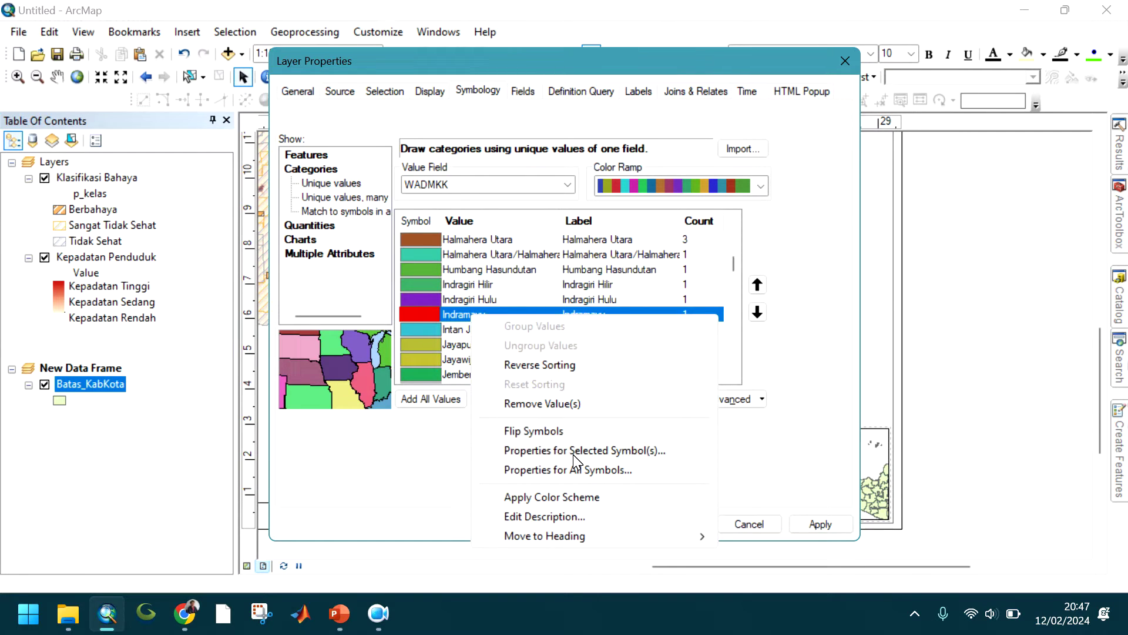
left_click(573, 471)
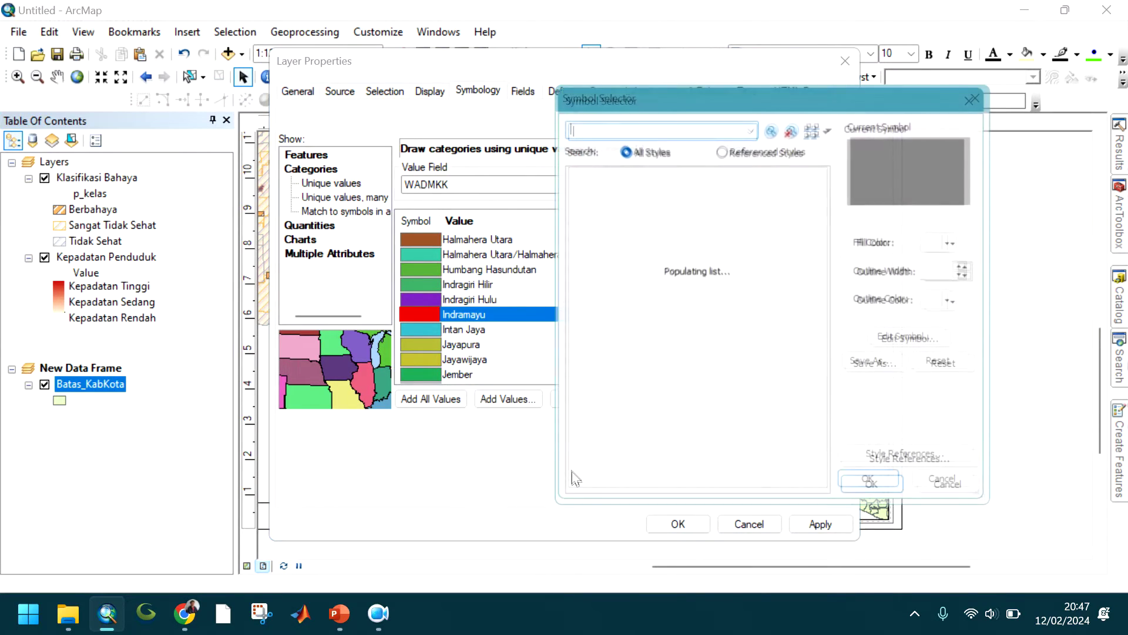
left_click(950, 250)
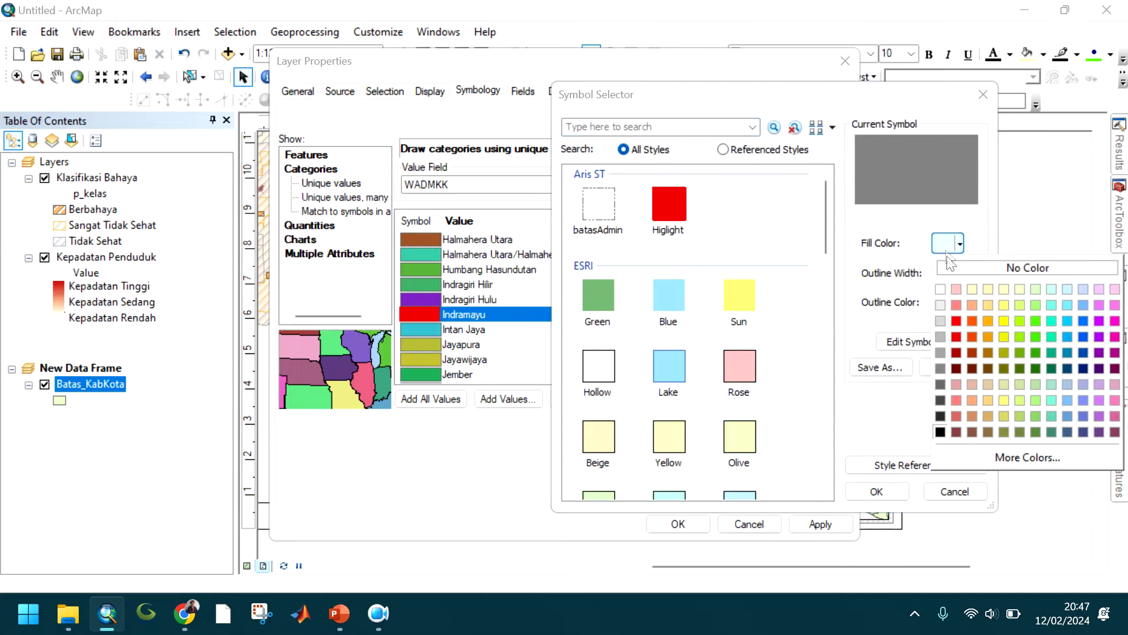
left_click(1015, 301)
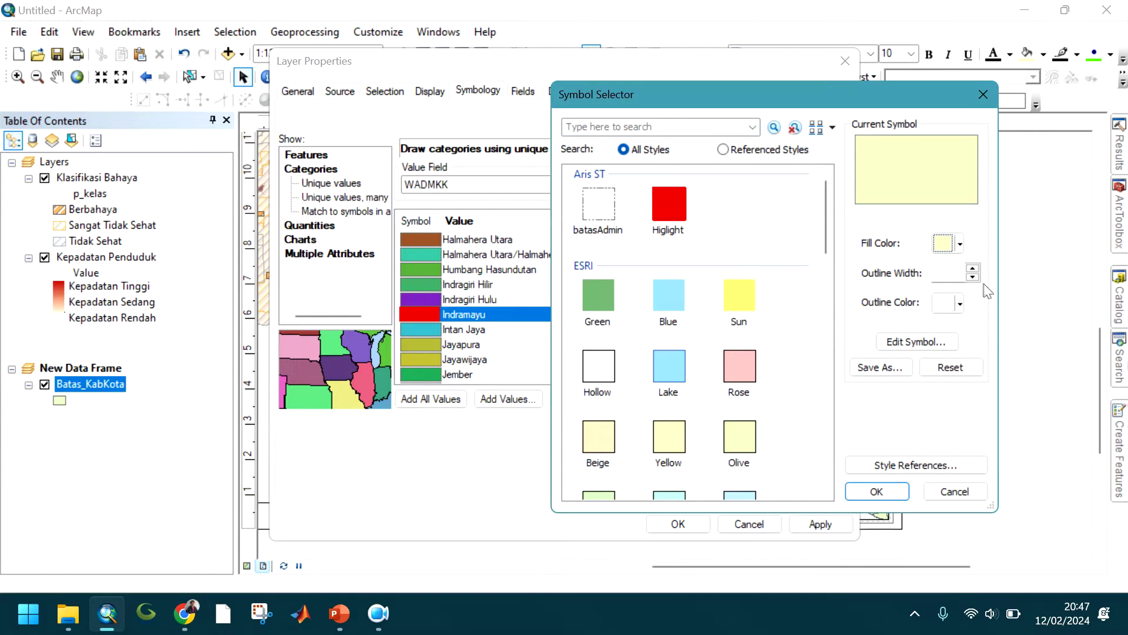
left_click(956, 307)
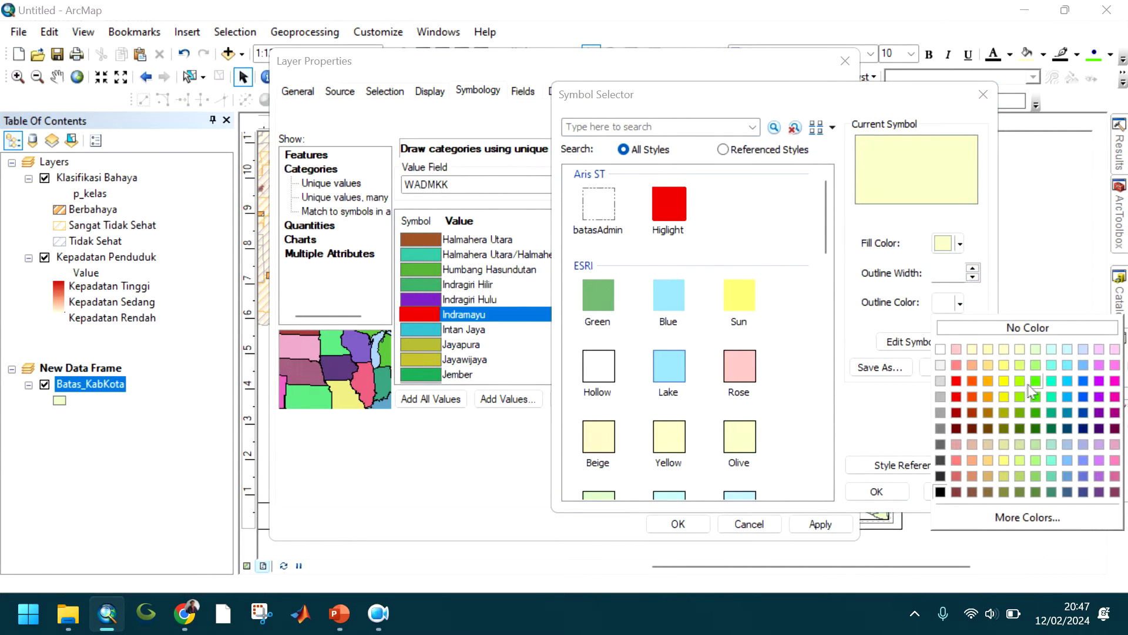
left_click(940, 371)
left_click(972, 270)
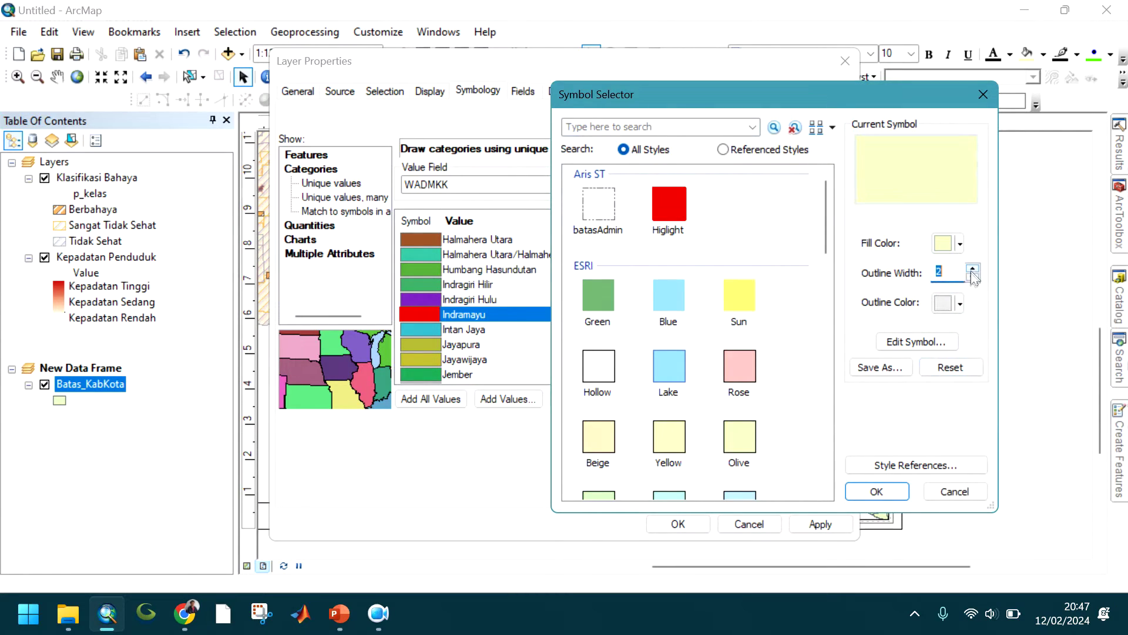
type("04")
key("Left")
type(",")
left_click(867, 494)
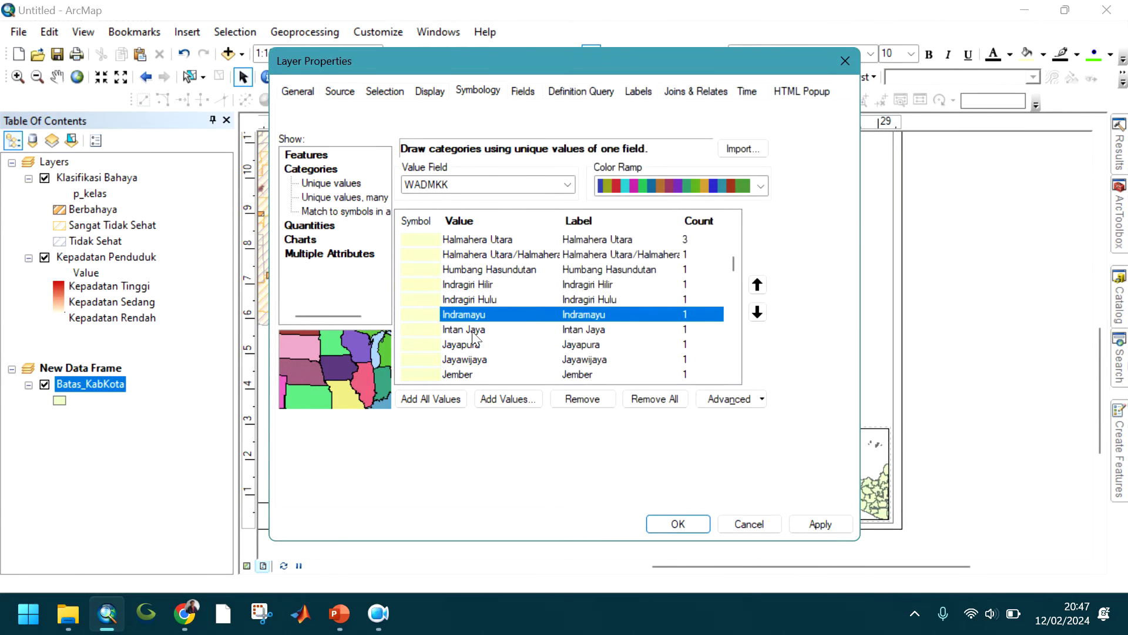
Assign the red Higlight symbol to Indramayu again and apply the Batas_KabKota symbology to the inset map
double_click(428, 314)
left_click(670, 203)
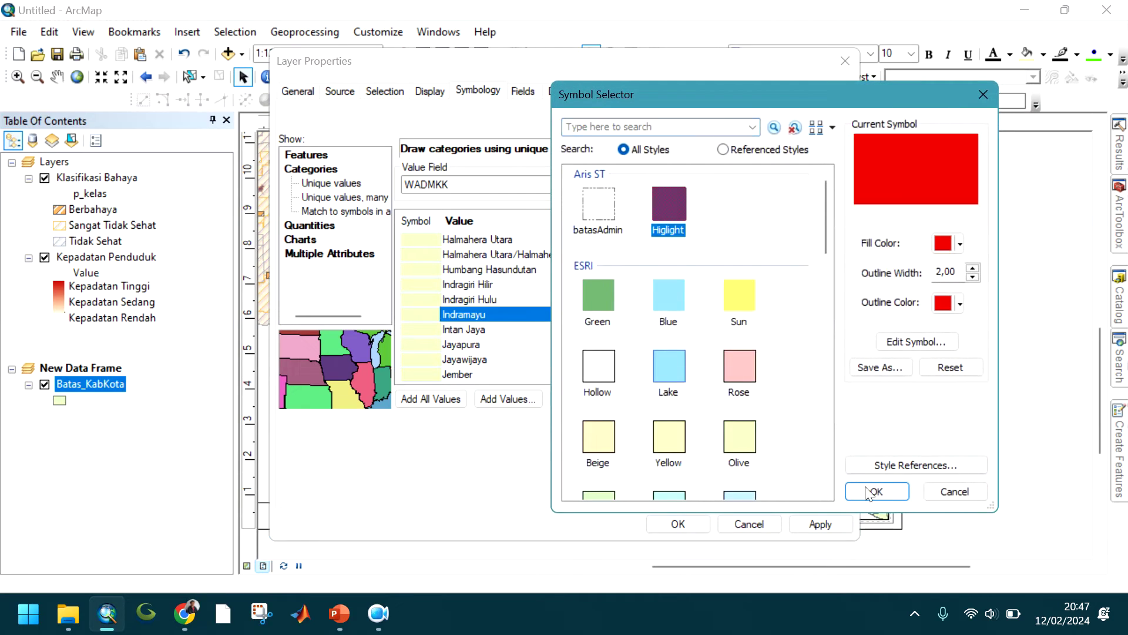
left_click(870, 491)
left_click(676, 524)
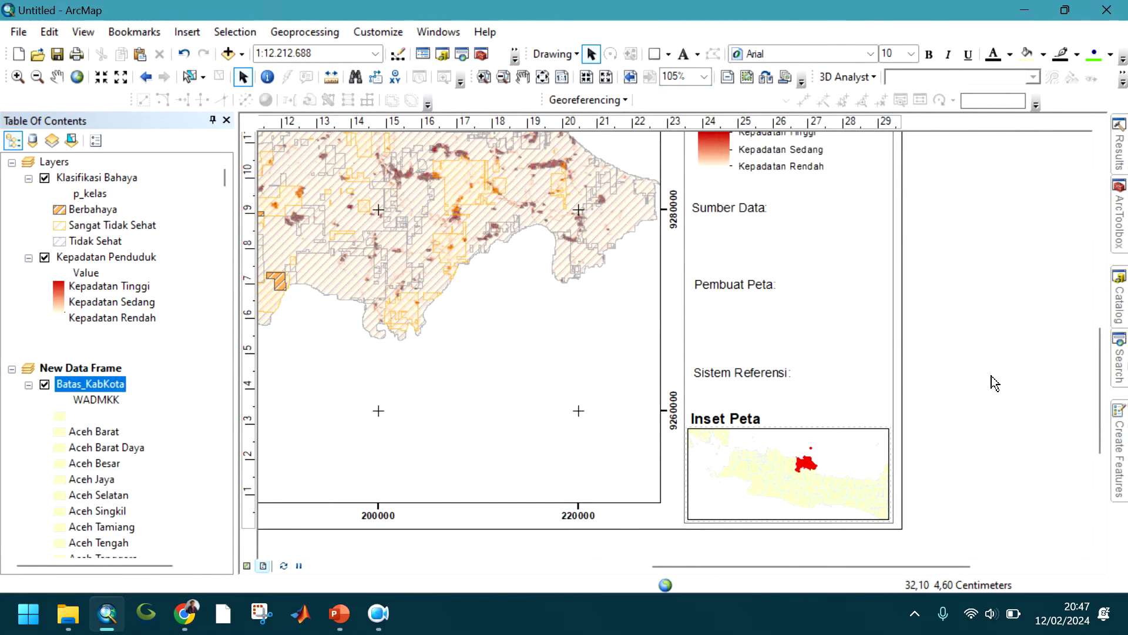
Draw a rectangle about 1,26 by 1,21 cm around Indramayu in the inset, with no fill and a light red outline
left_click(654, 55)
left_click_drag(798, 452, 836, 496)
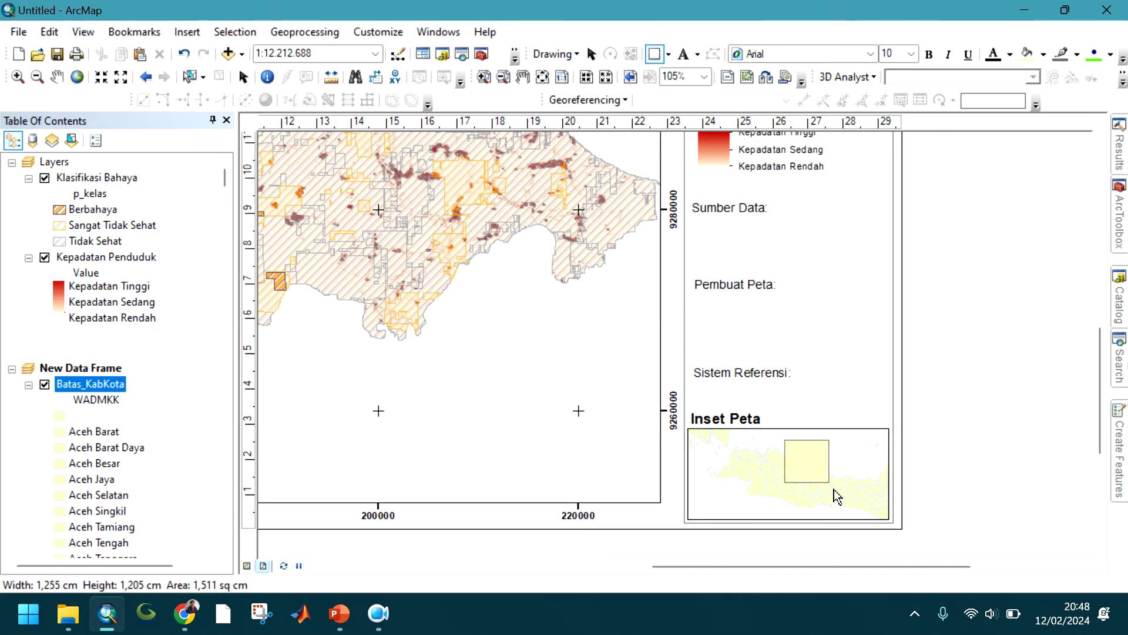
right_click(802, 470)
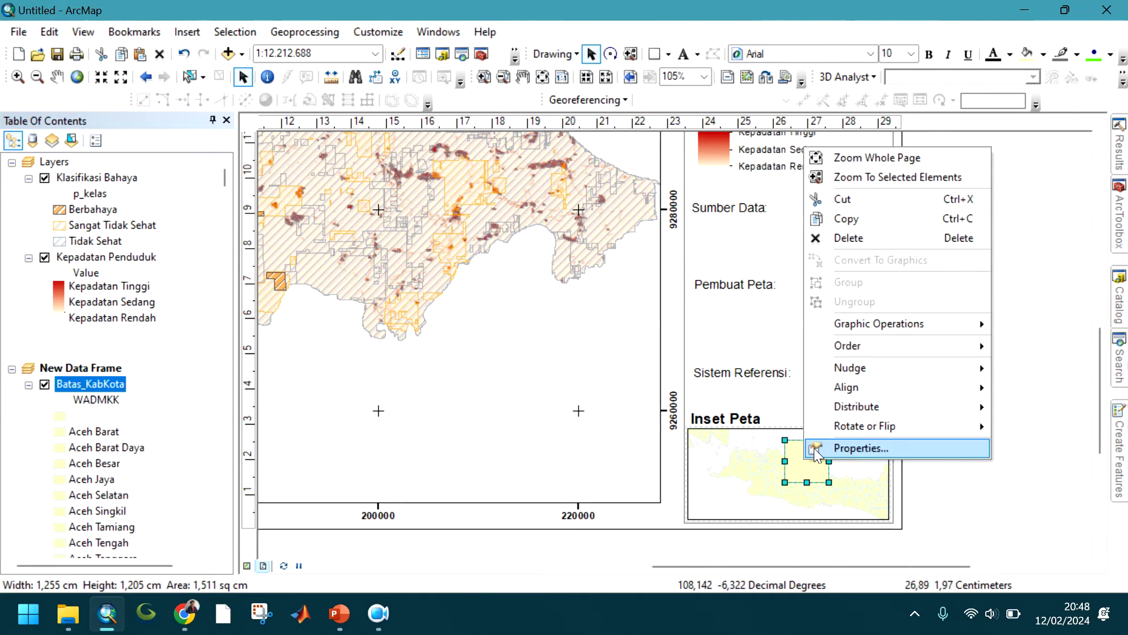
left_click(829, 452)
left_click(512, 225)
left_click(580, 247)
left_click(512, 266)
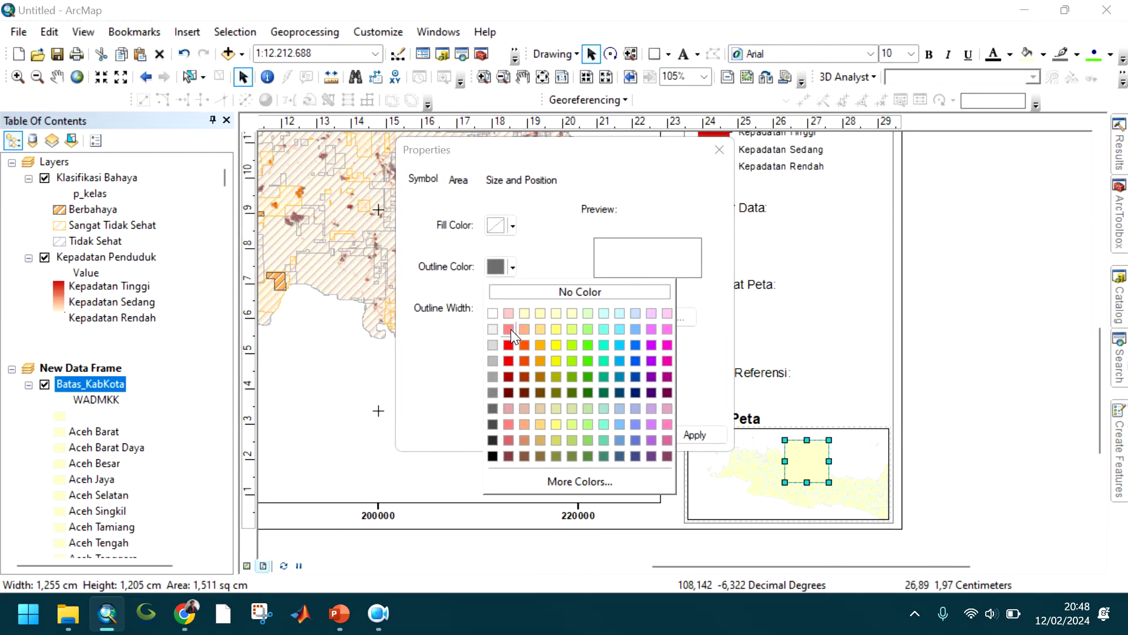
left_click(509, 329)
left_click(550, 434)
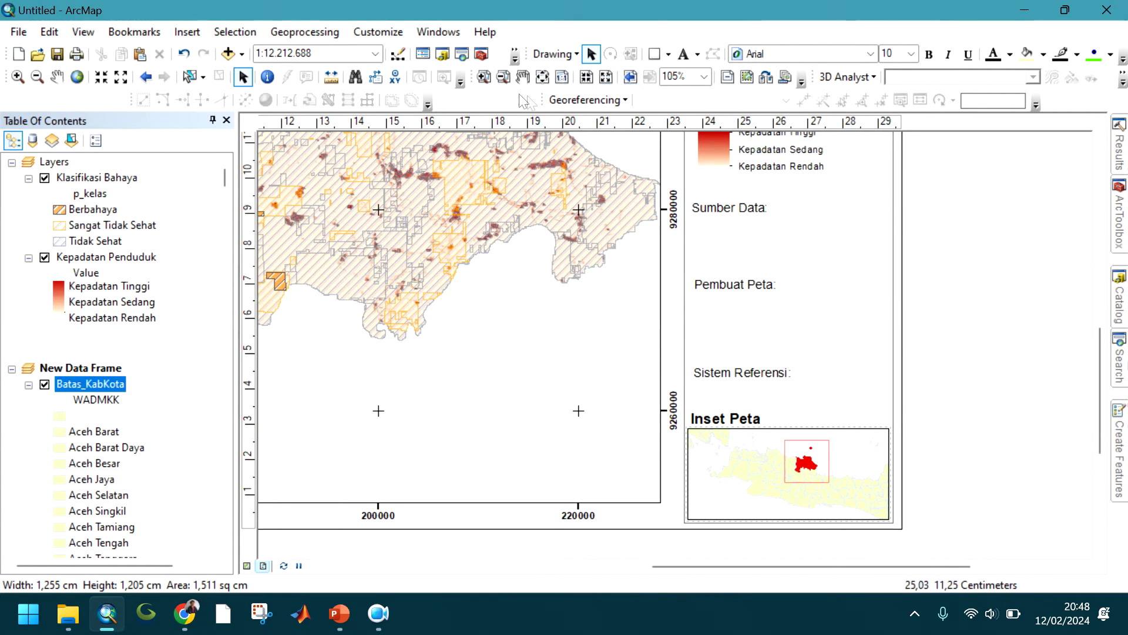
Export the full map layout to the Desktop as a PNG named Contoh Peta
left_click(541, 78)
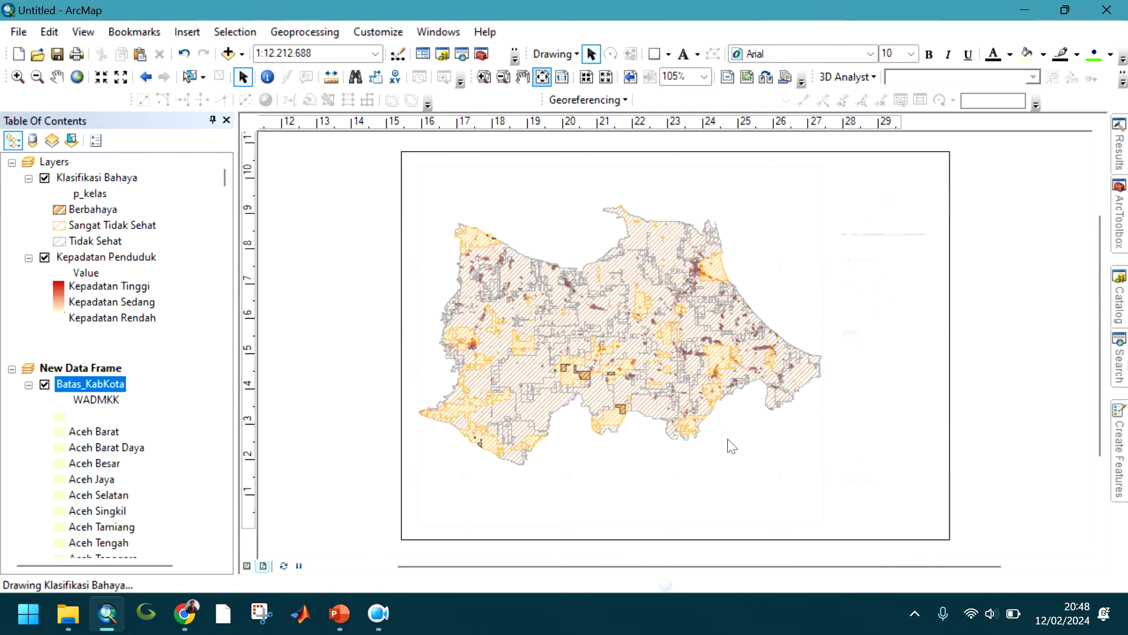
left_click(19, 32)
left_click(47, 297)
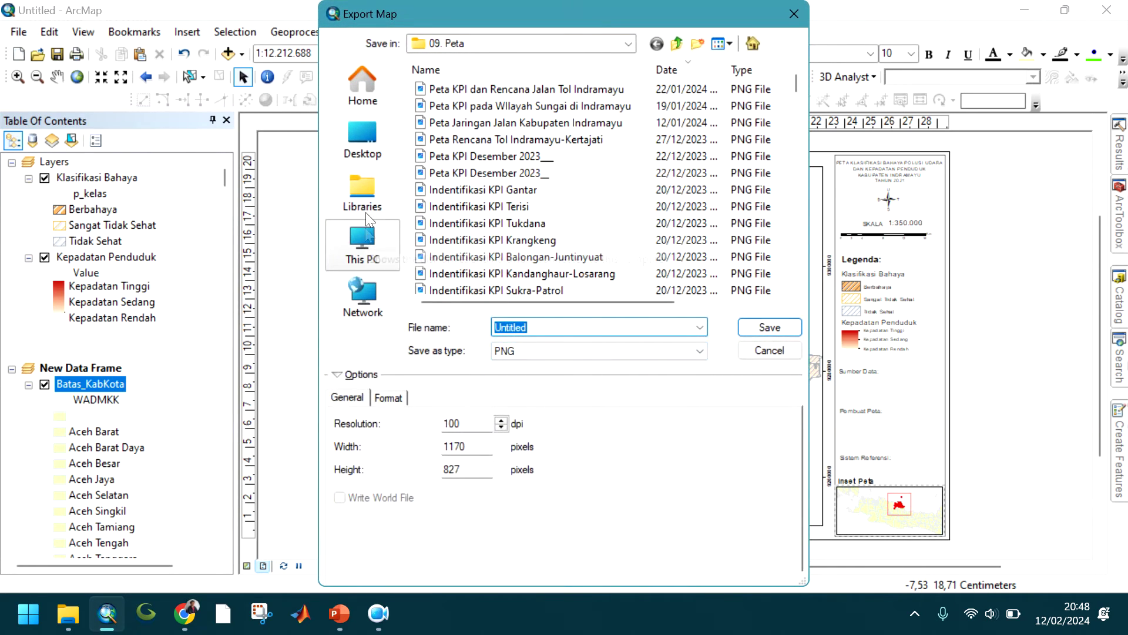
left_click(368, 147)
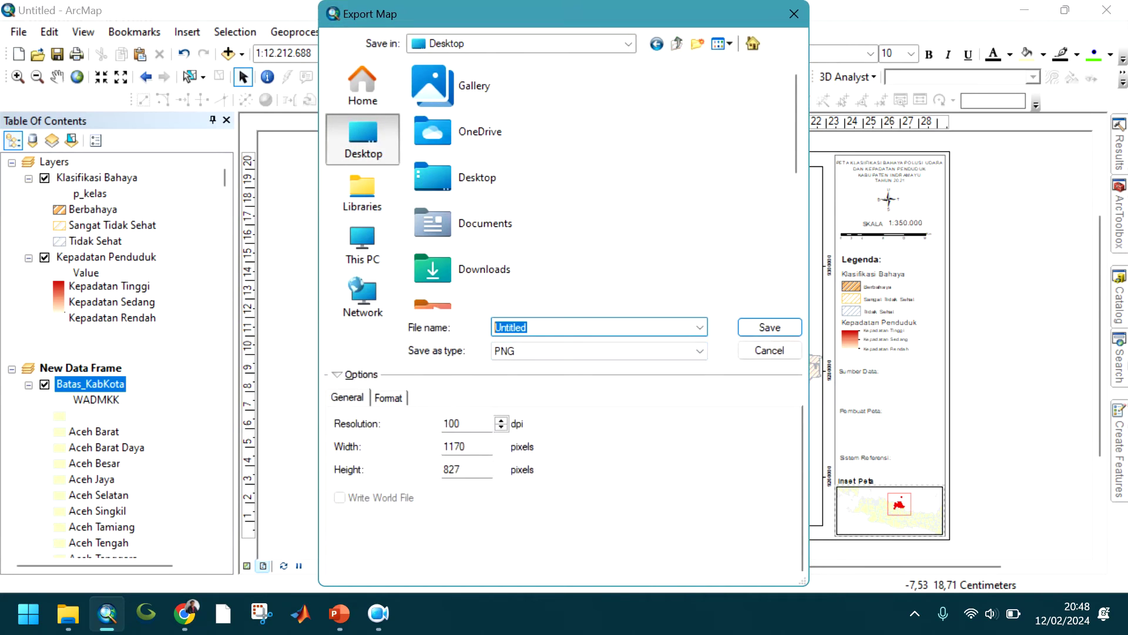
type("Contoh Peta")
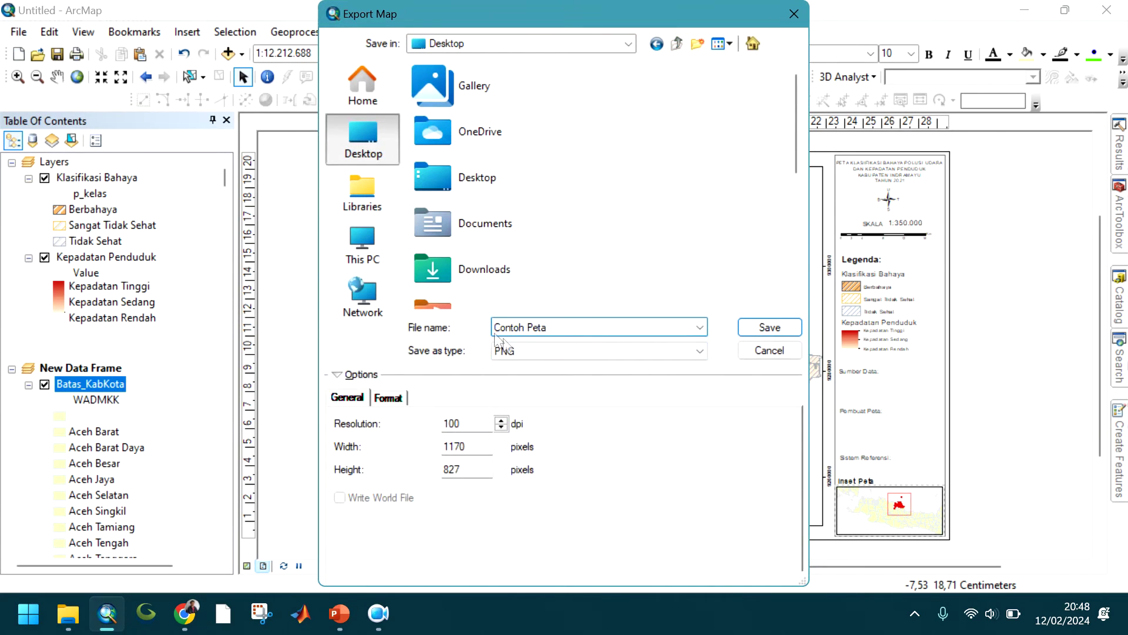
left_click(512, 351)
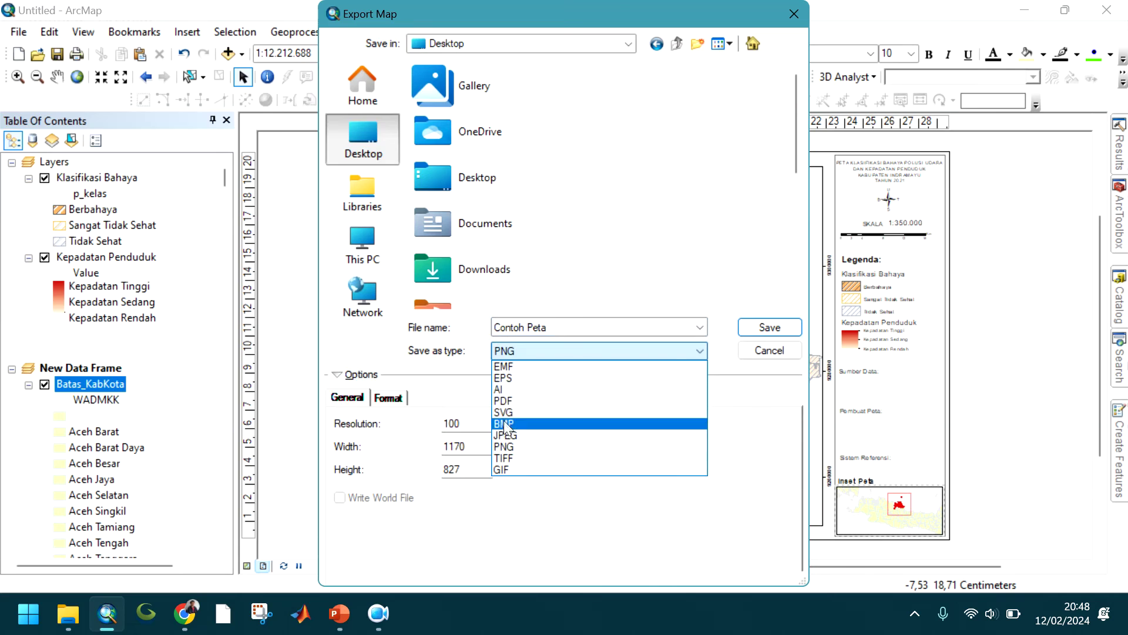
left_click(507, 445)
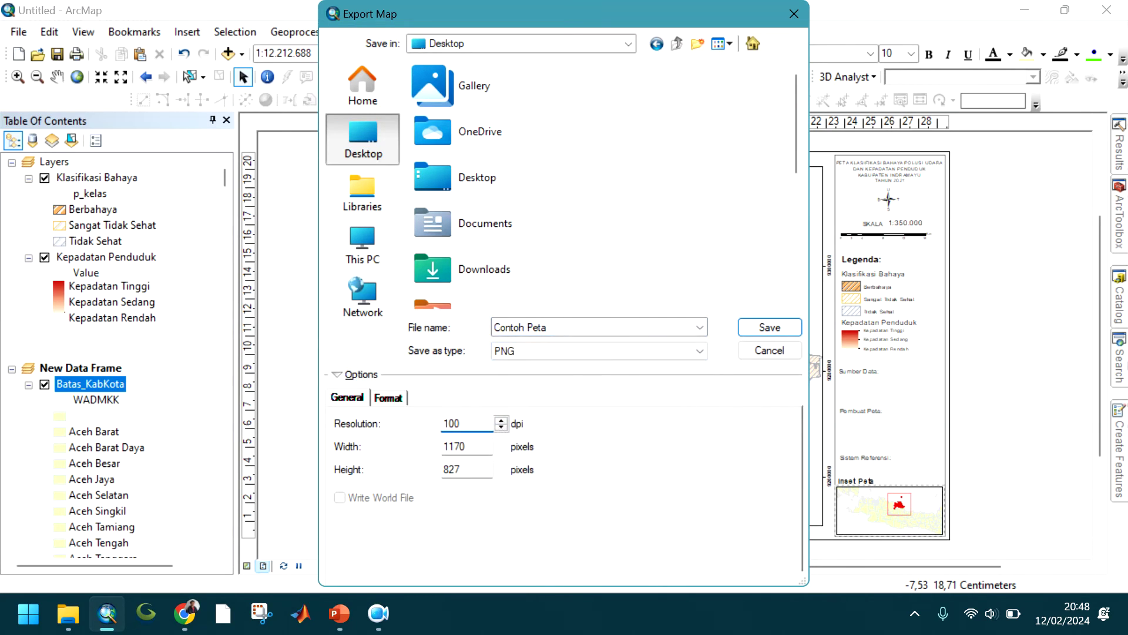
left_click(769, 327)
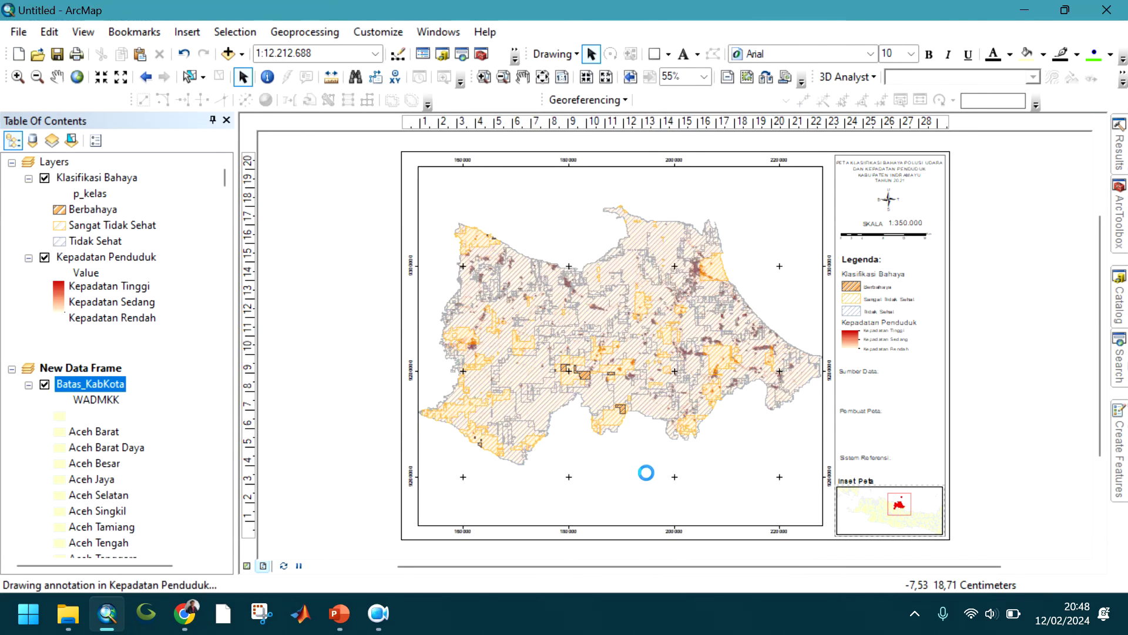
left_click(1104, 12)
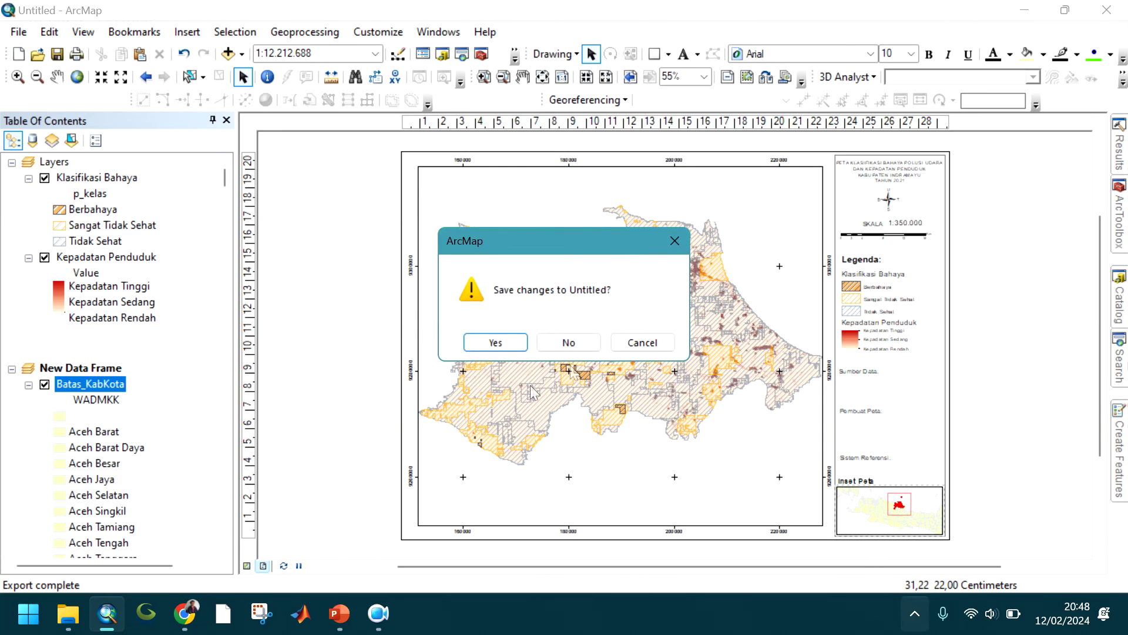
left_click(642, 343)
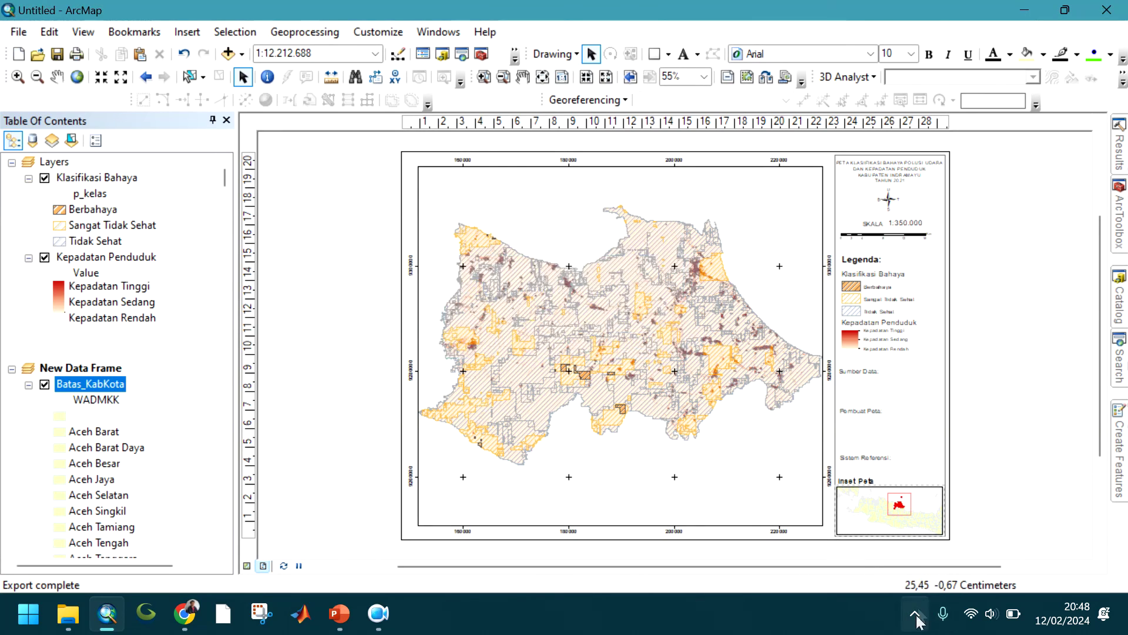
Switch to File Explorer and open the exported Contoh Peta image from the Desktop in a maximized viewer
left_click(68, 613)
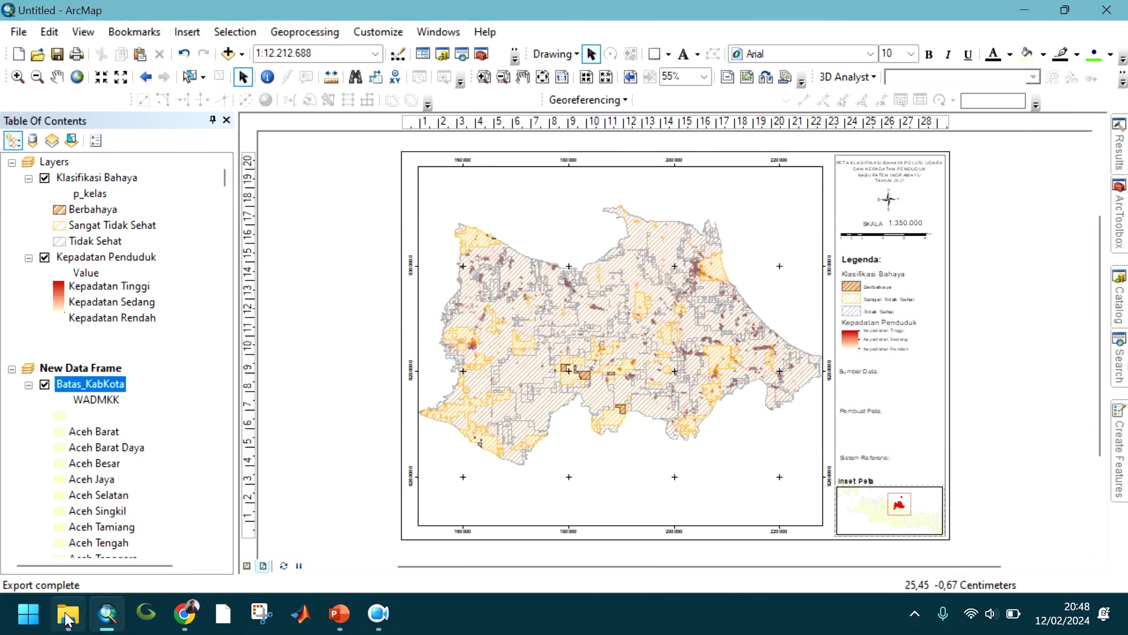
scroll(529, 359, "down", 1)
left_click(555, 320)
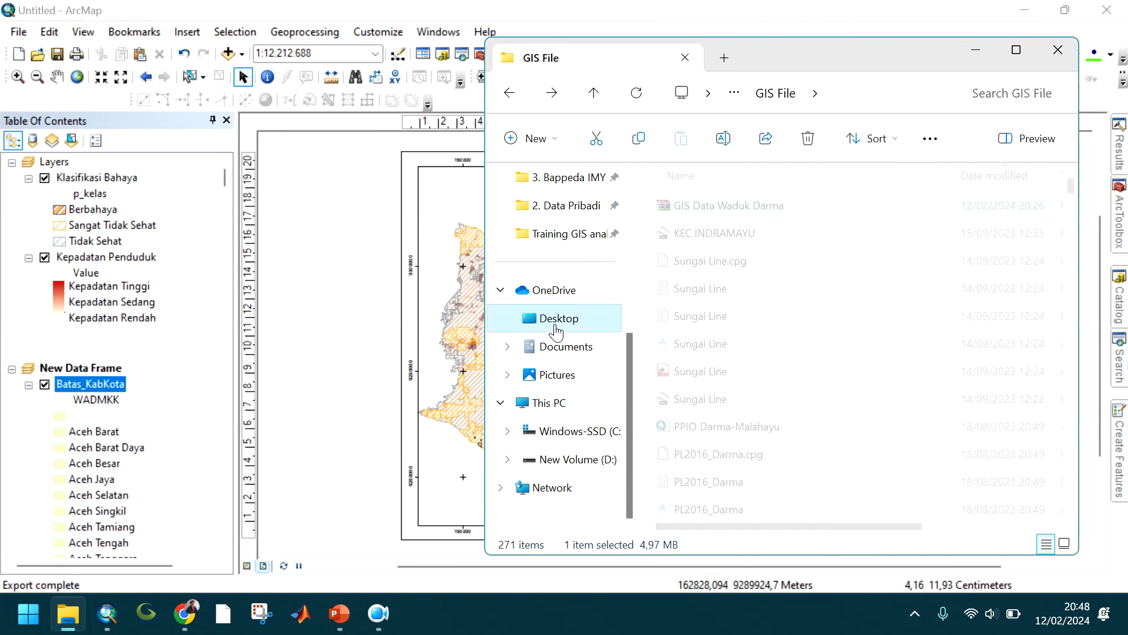
double_click(705, 214)
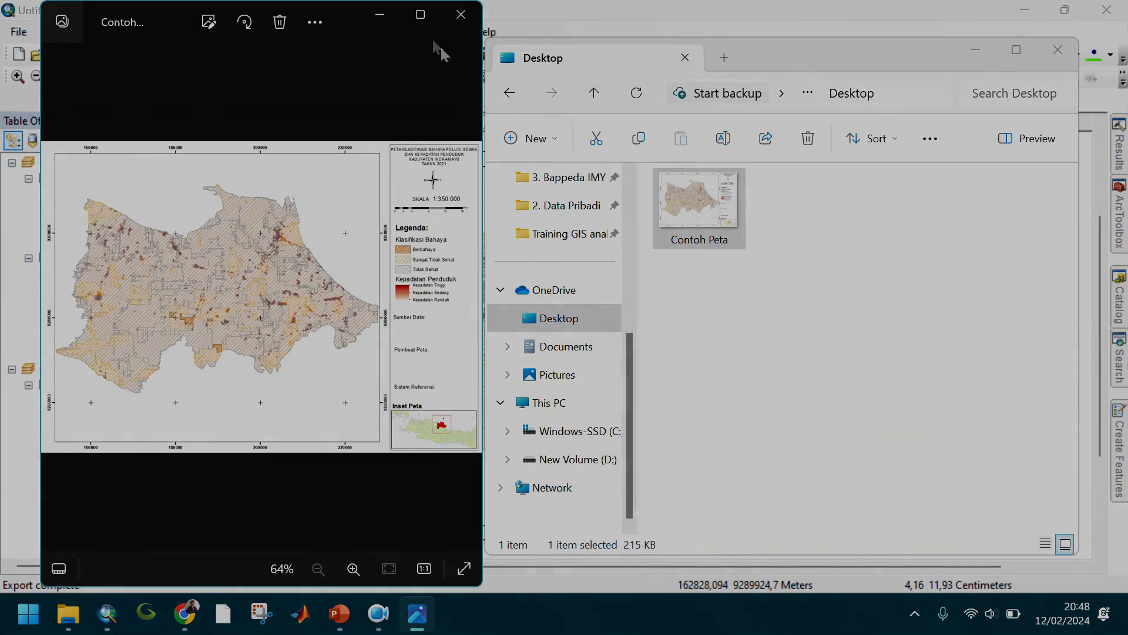
left_click(421, 16)
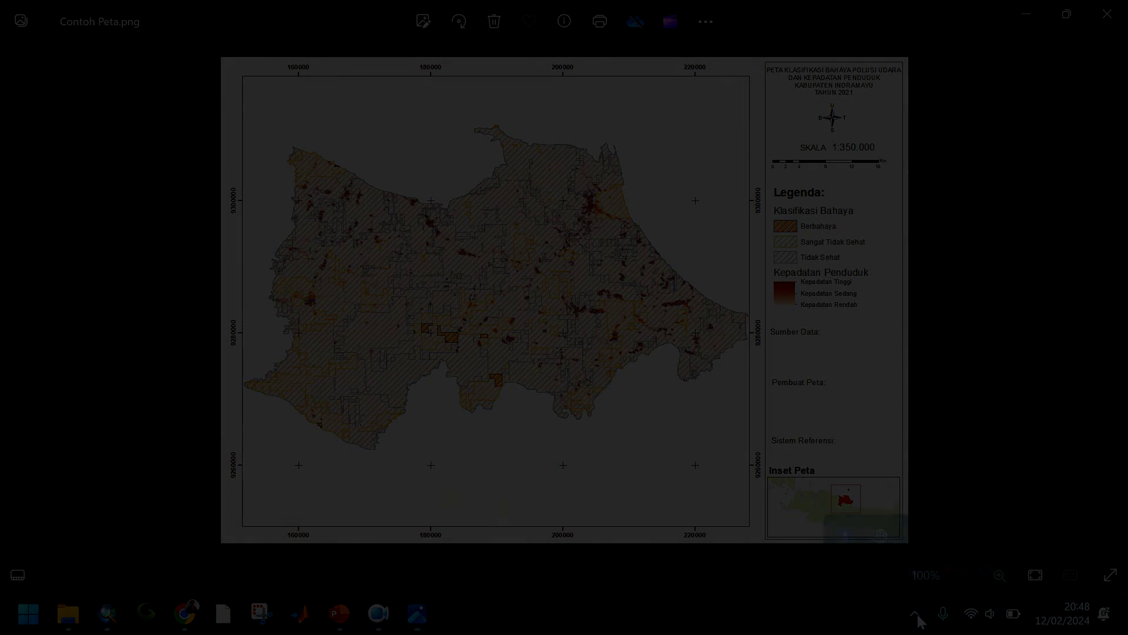
left_click(915, 613)
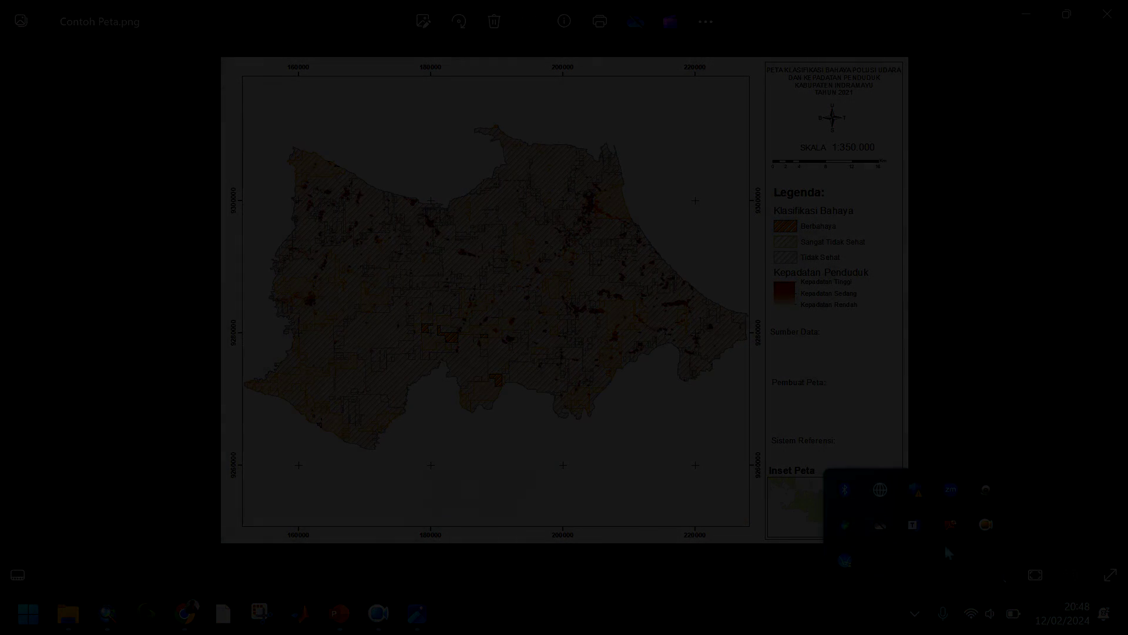